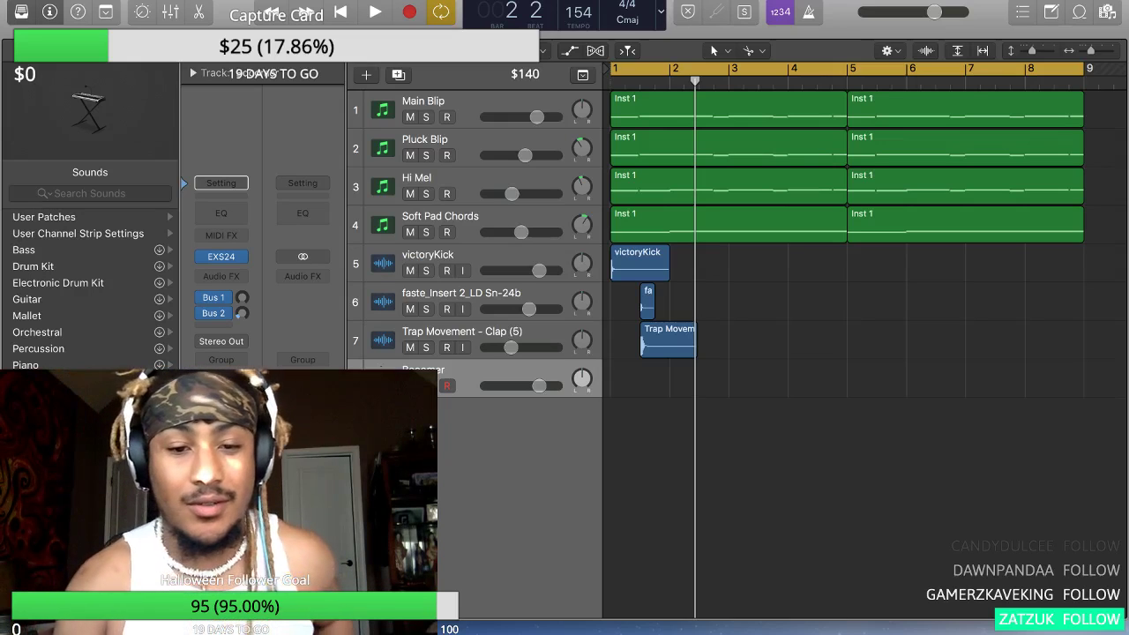
- Switch to System Preferences, check the Sound input and output devices, and close the window
mouse_move(524, 628)
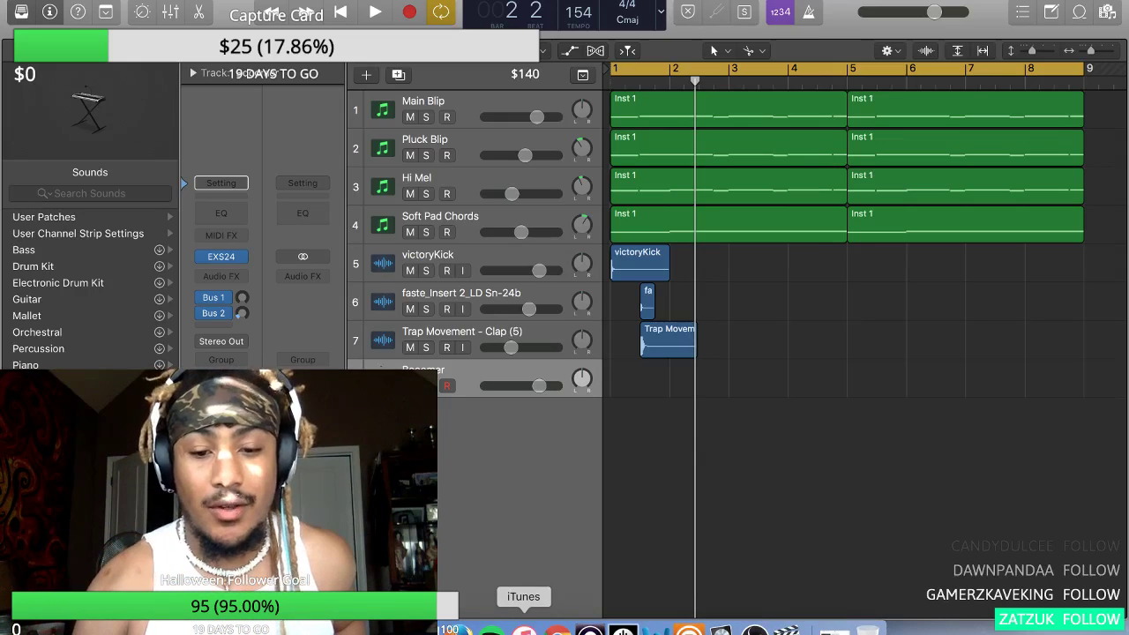
left_click(423, 627)
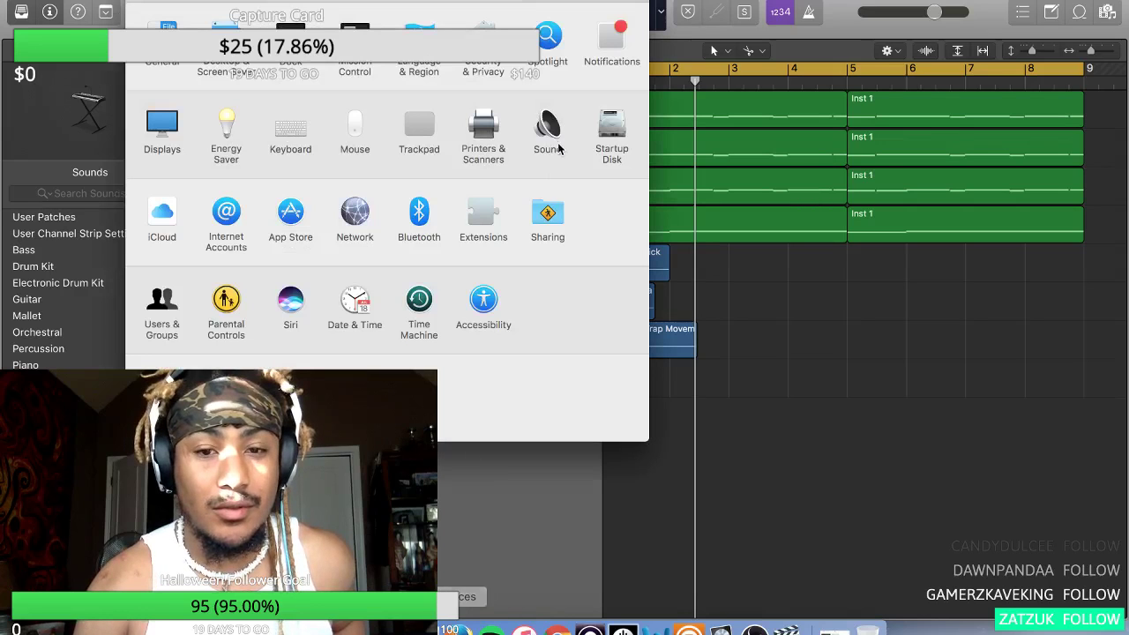
left_click(556, 146)
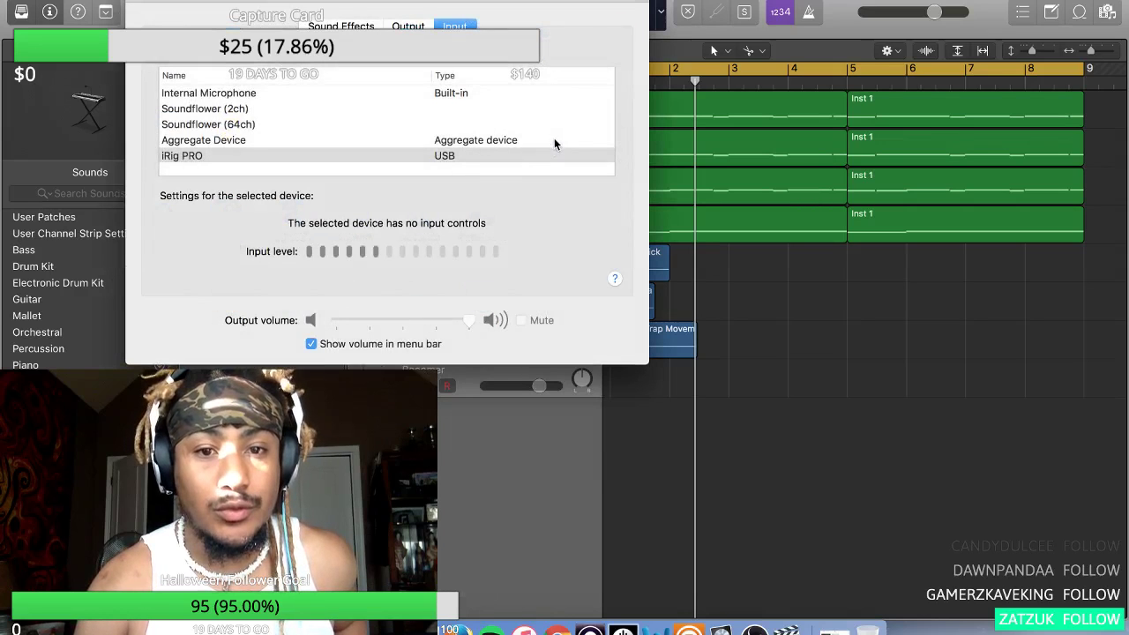
left_click(408, 26)
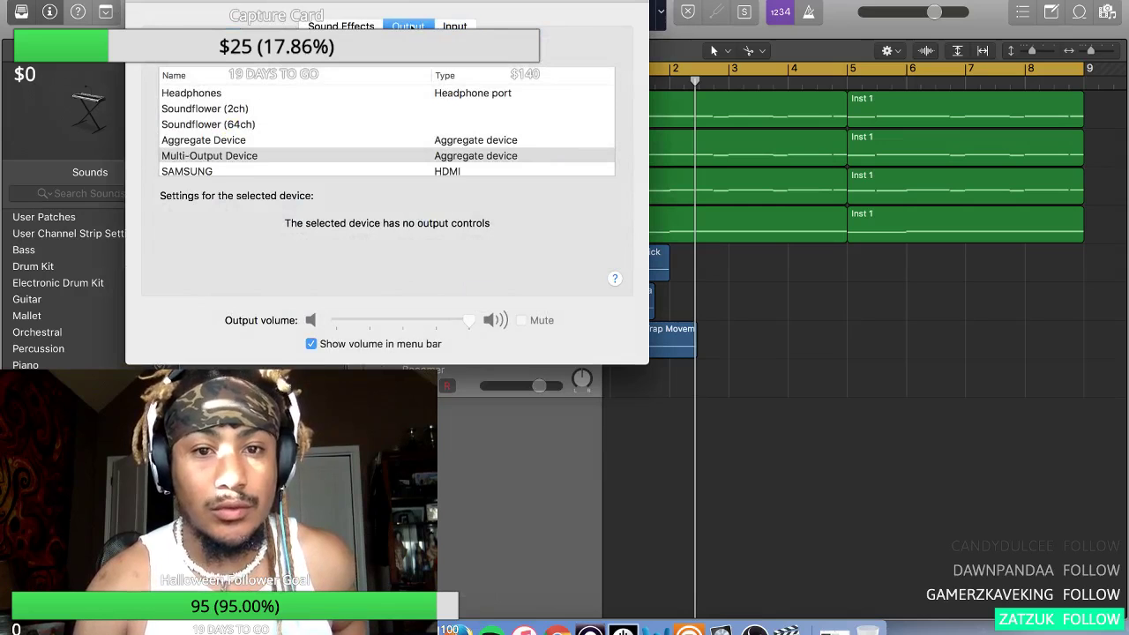
key("super+w")
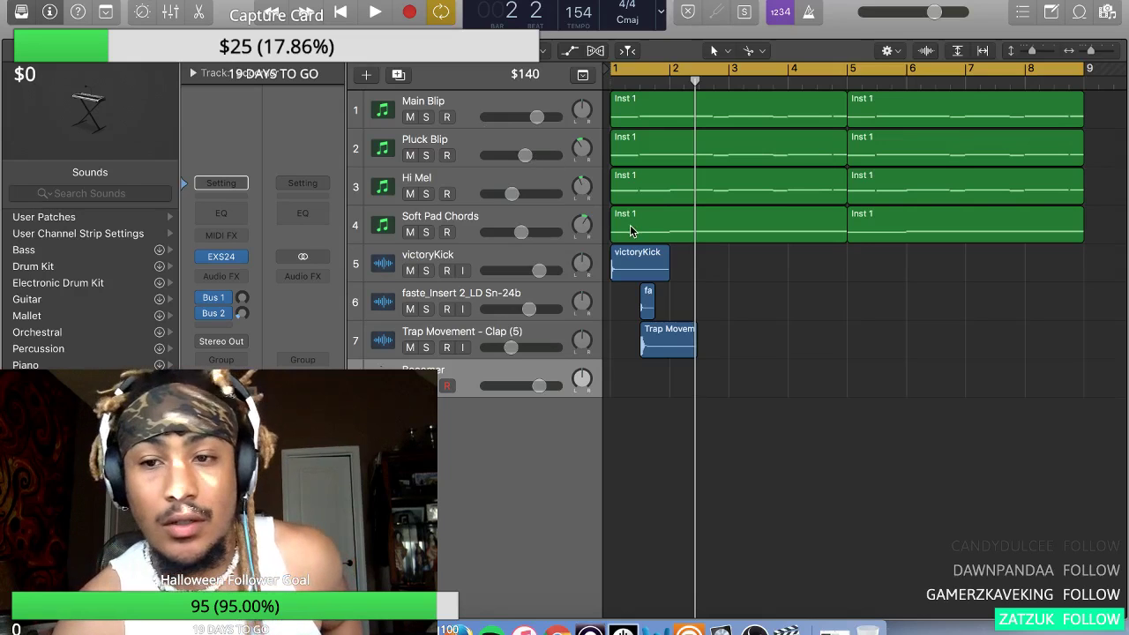
- Play the arrangement from bar 2 to bar 4 to hear the melody together with the drums
key("super+k")
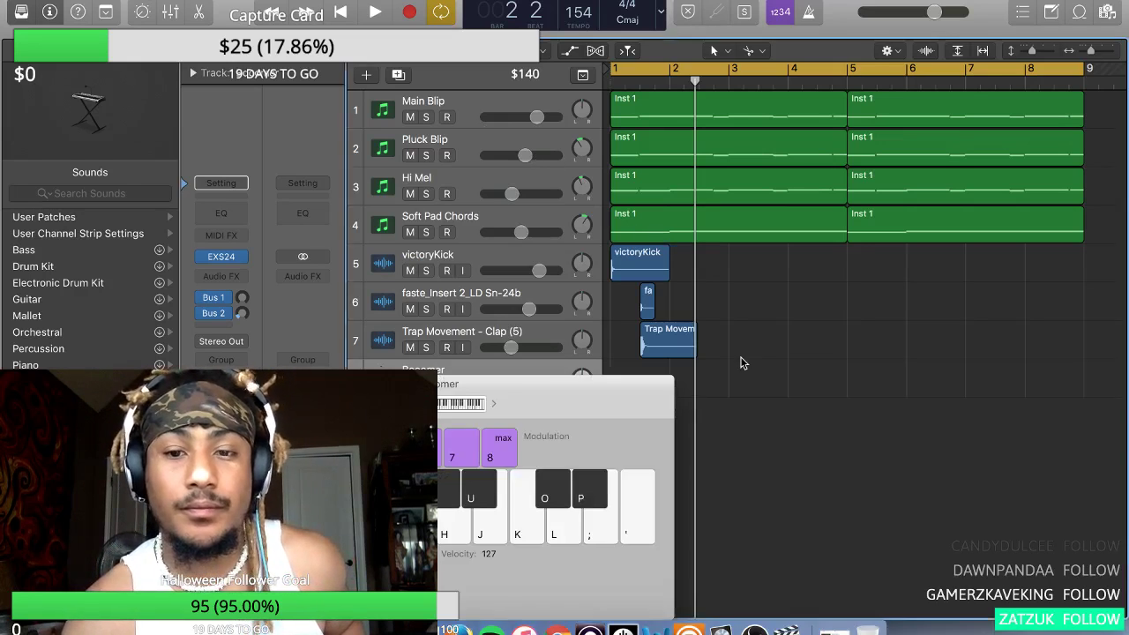
key("space")
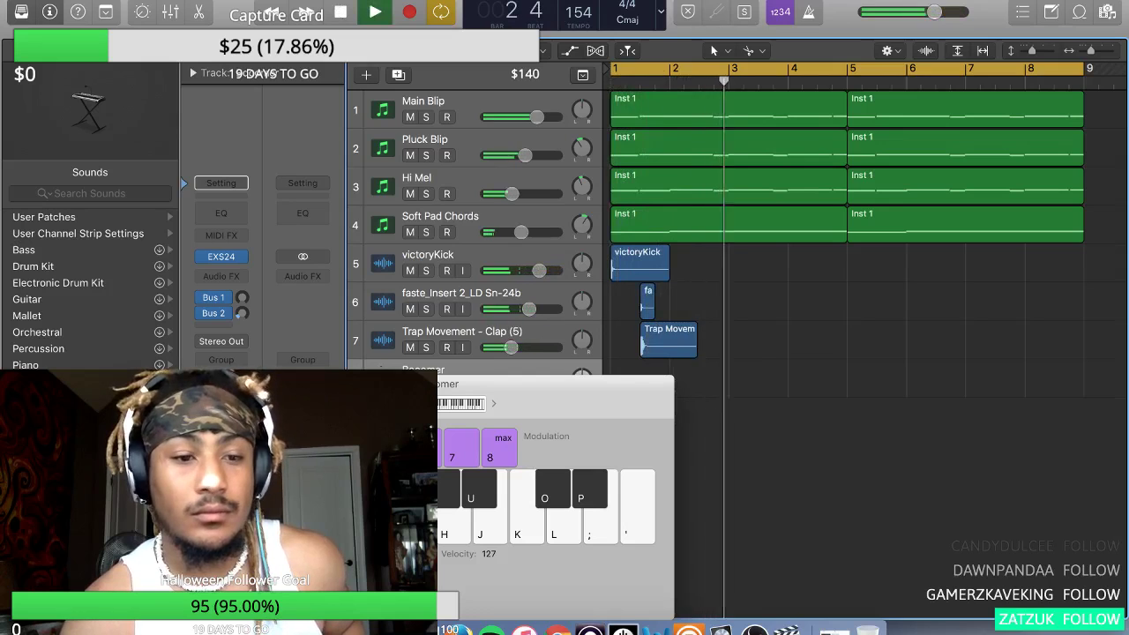
key("super+k")
key("space")
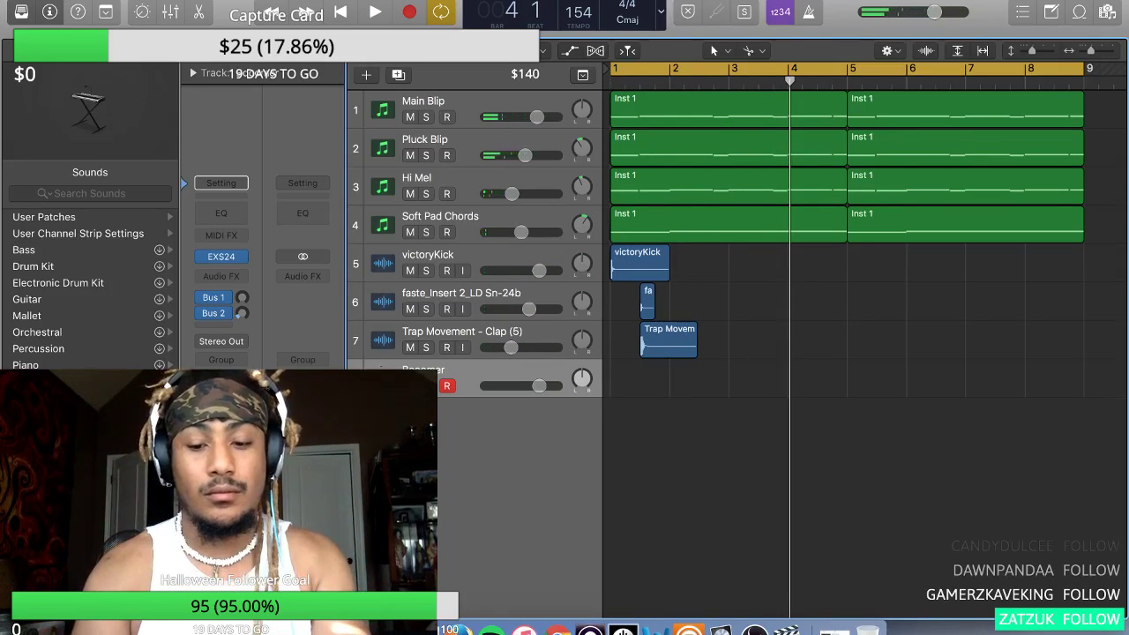
- Audition bass notes on the Booomer track with Musical Typing
key("super+k")
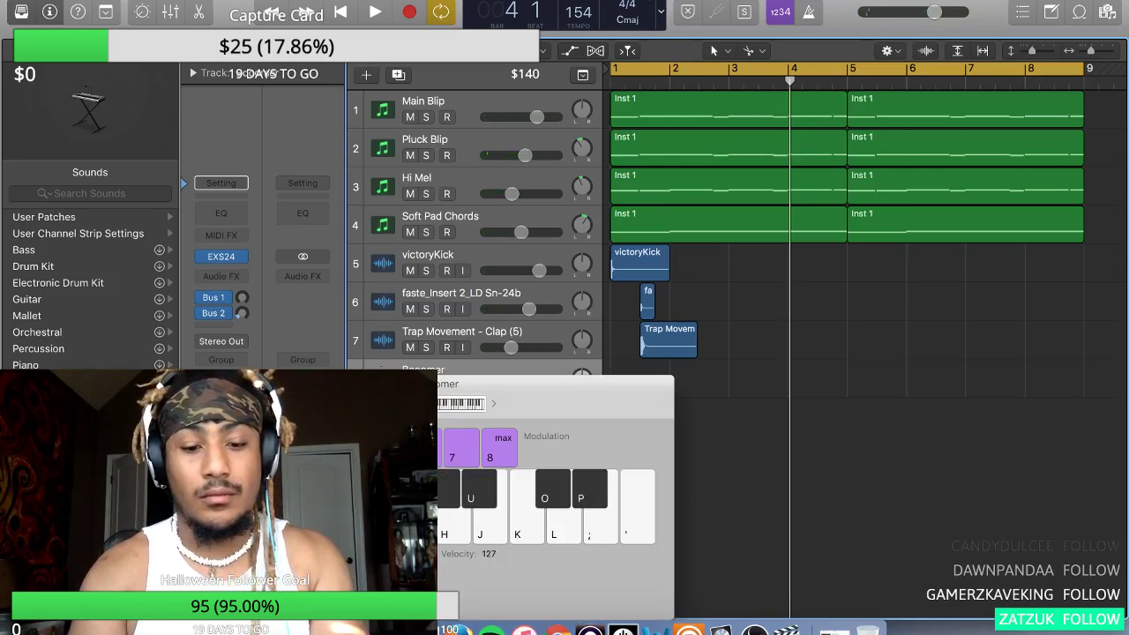
key("a")
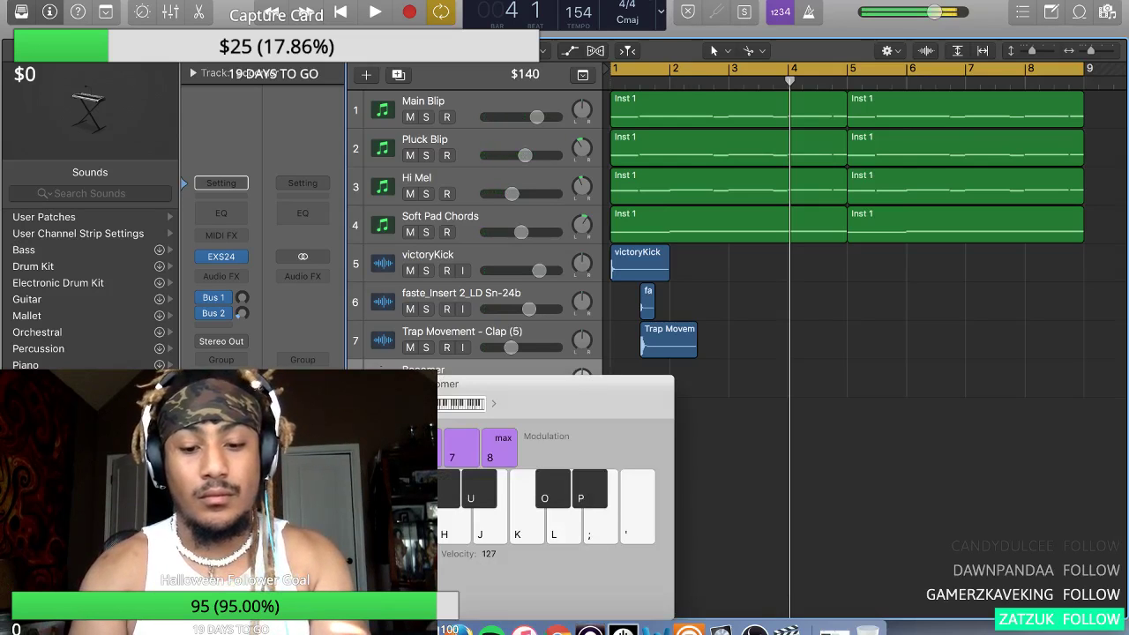
key("h")
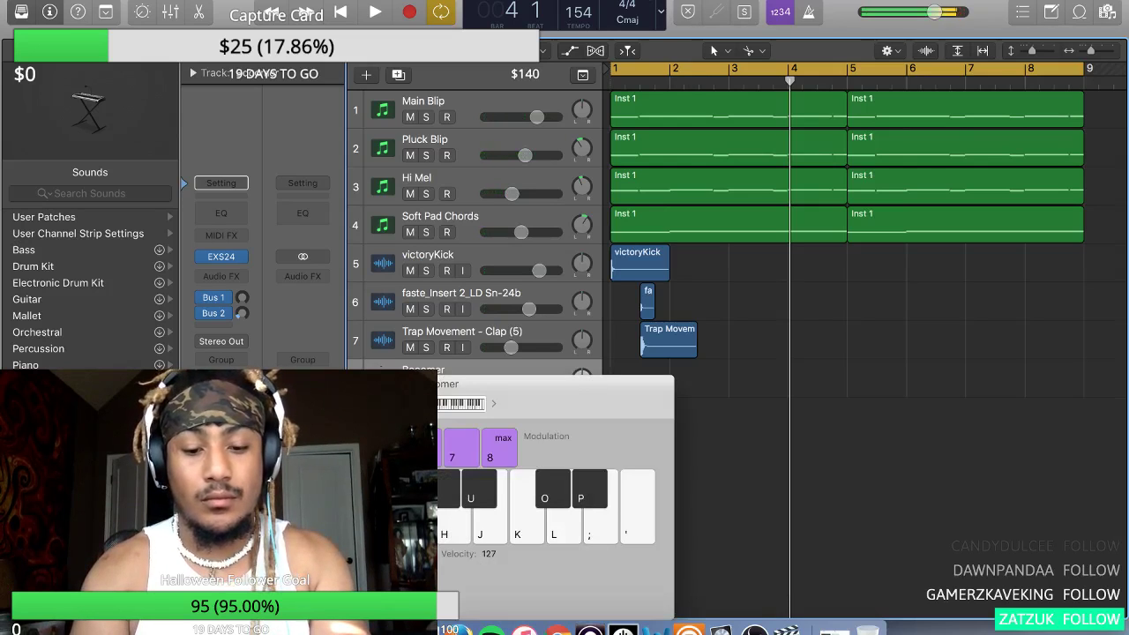
key("h")
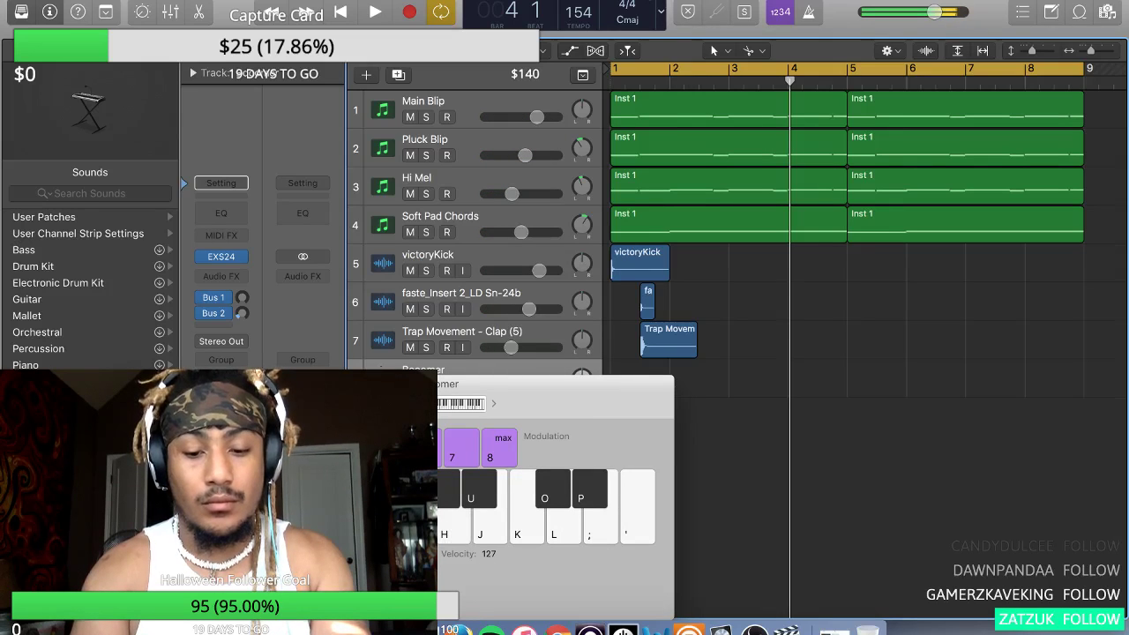
key("h")
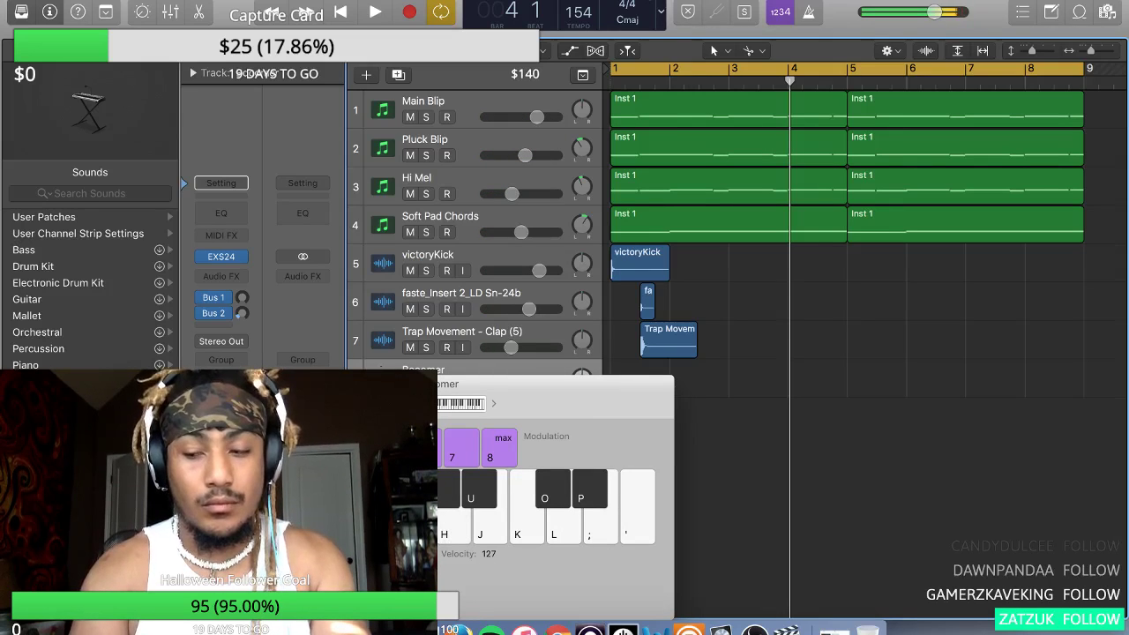
key("h")
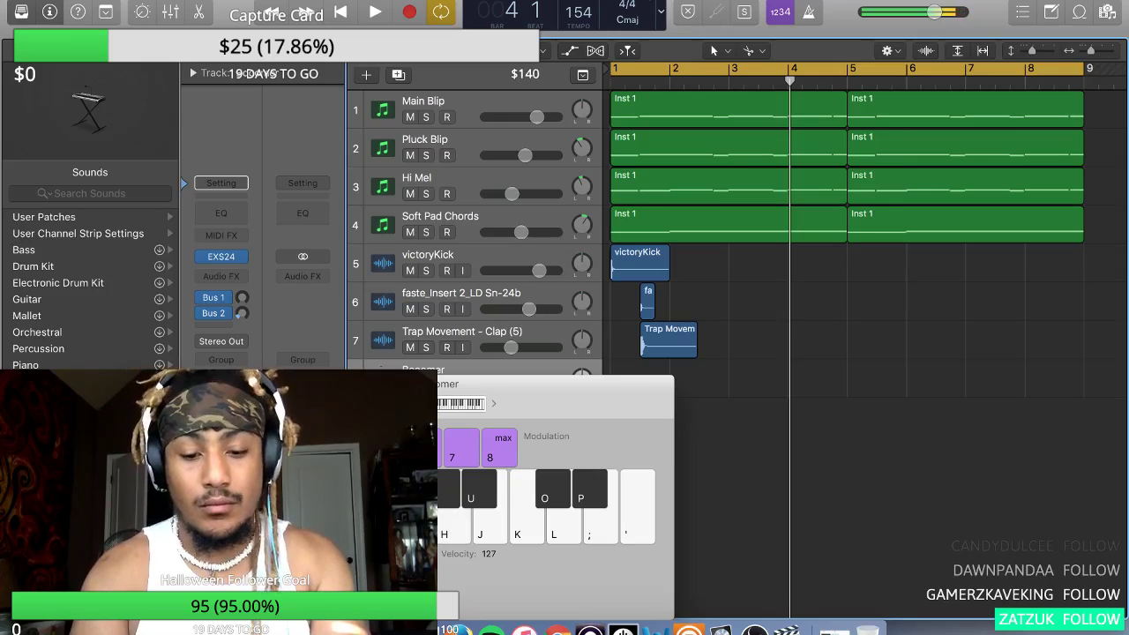
key("h")
key("h")
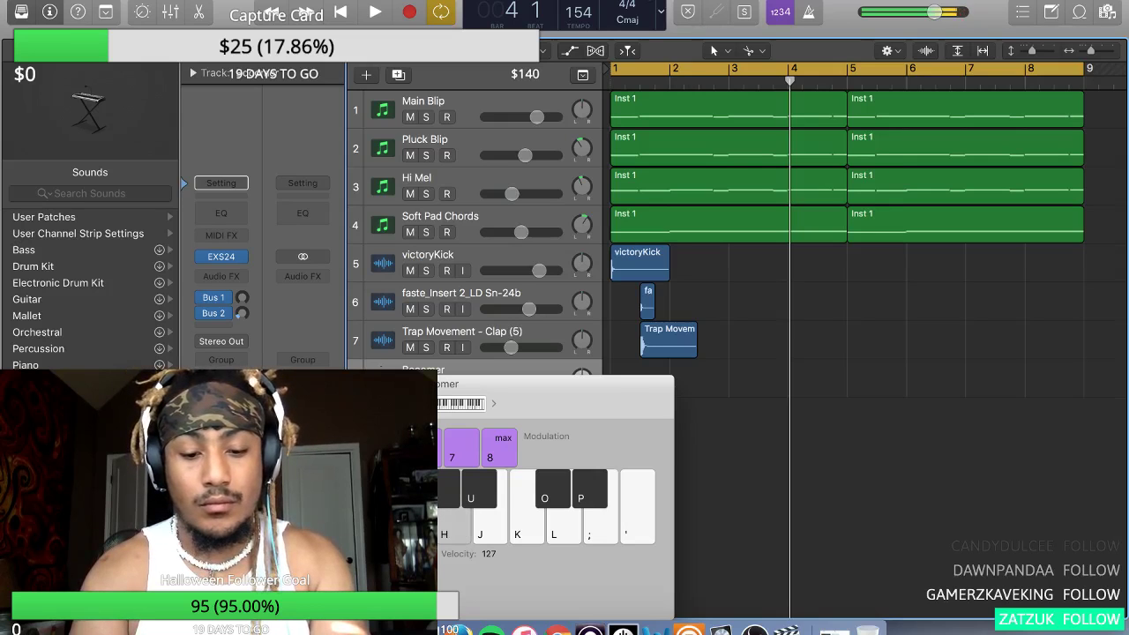
key("h")
key("k")
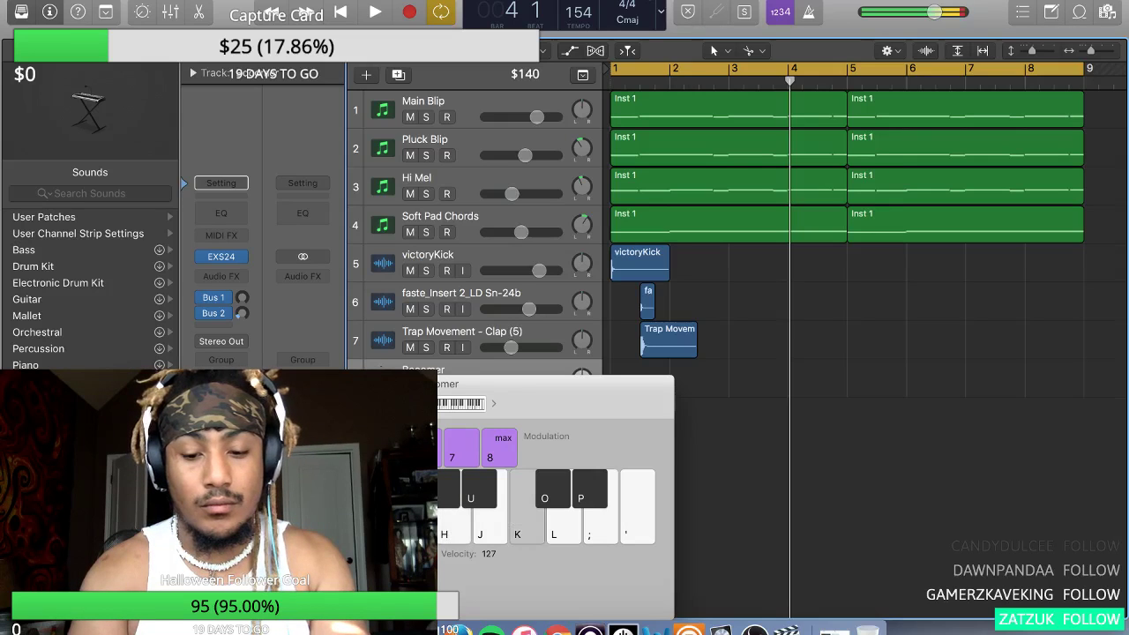
key("h")
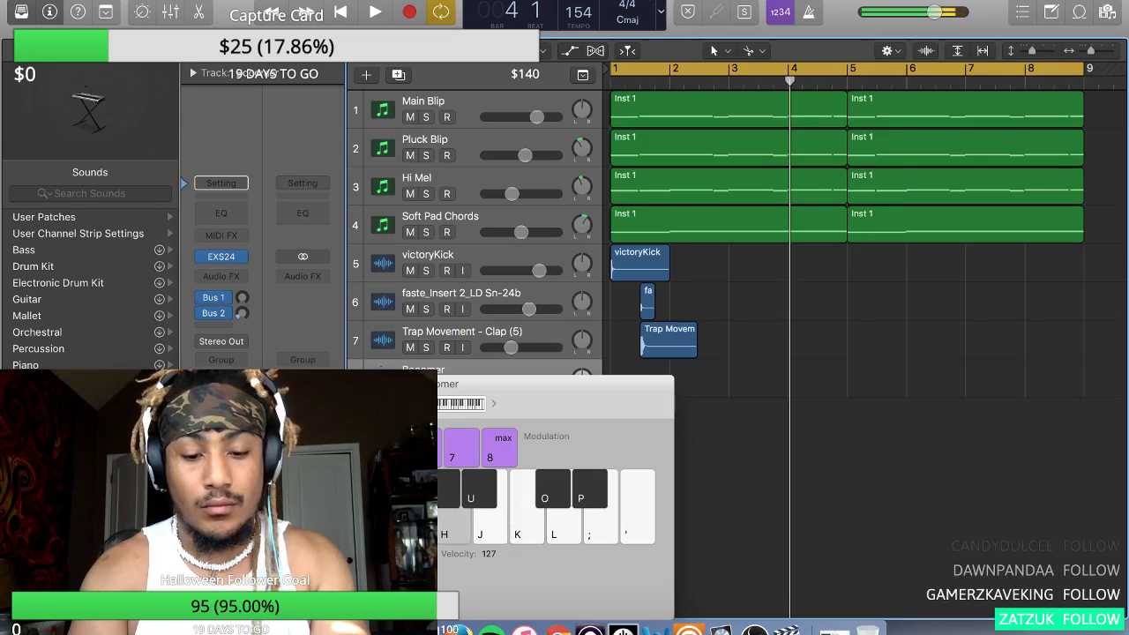
- Record a four-bar bass line on the Booomer track from bar 1 with Musical Typing, and close the on-screen keyboard
key("space")
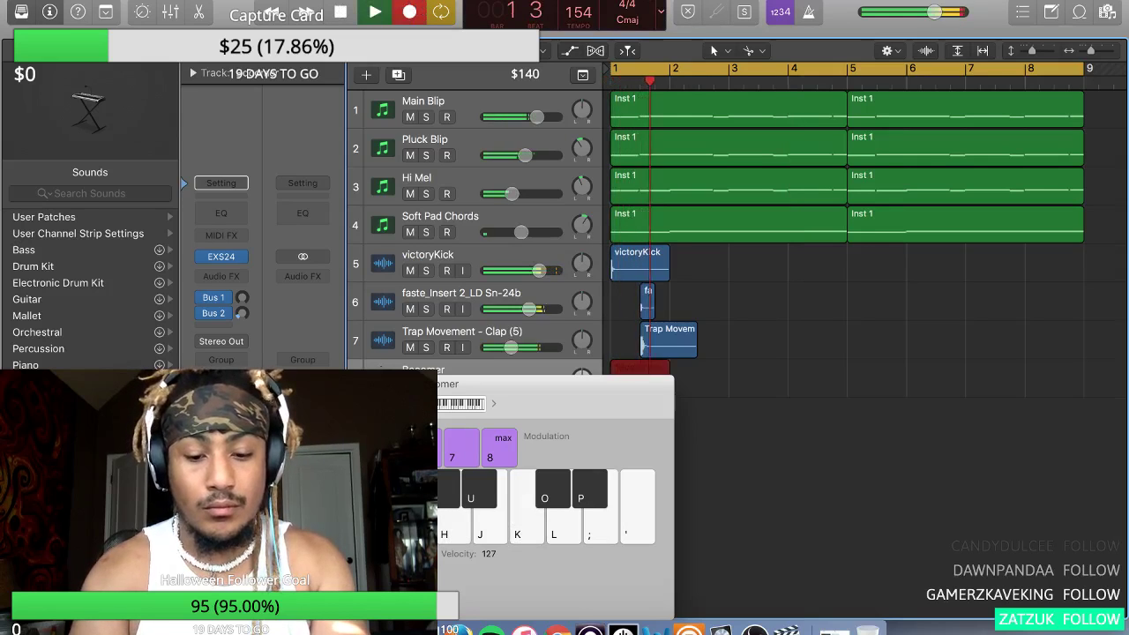
key("h")
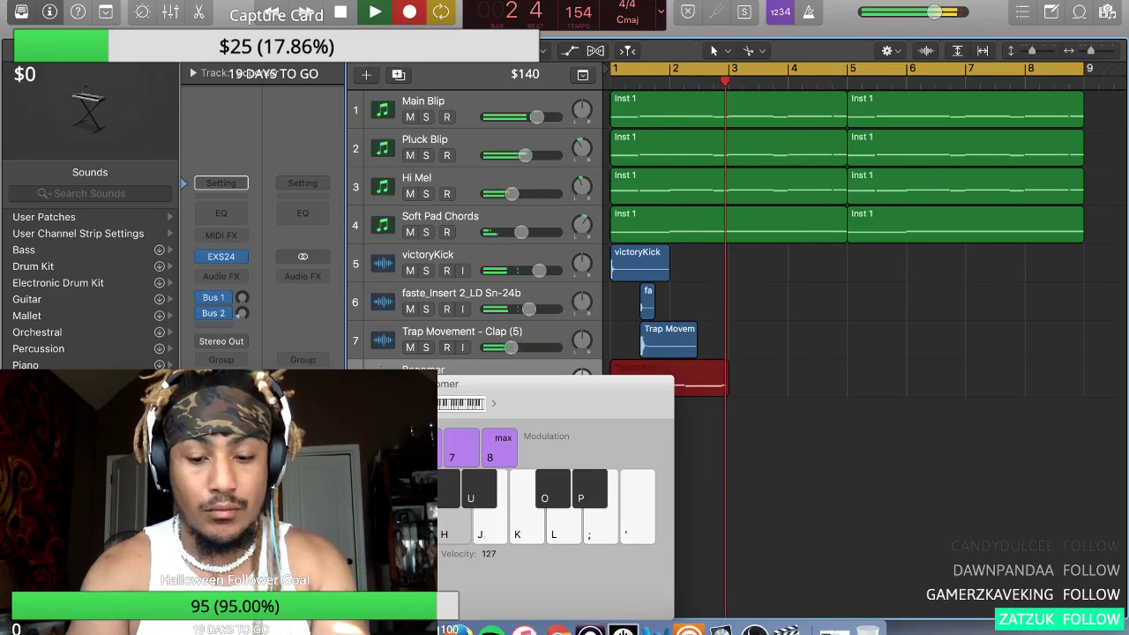
key("k")
key("h")
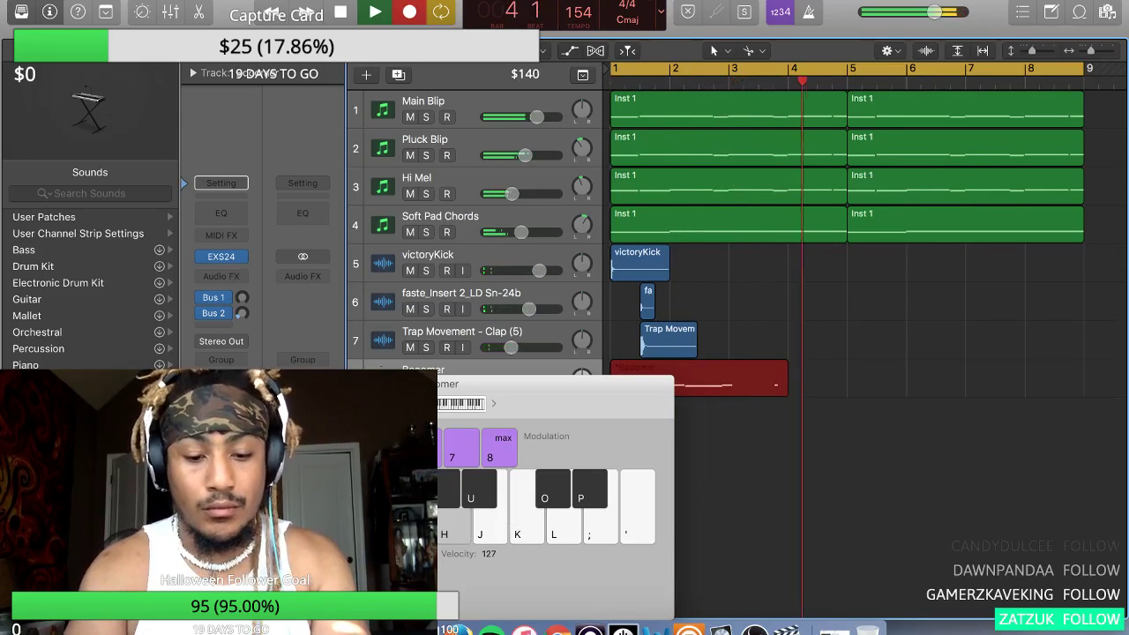
key("space")
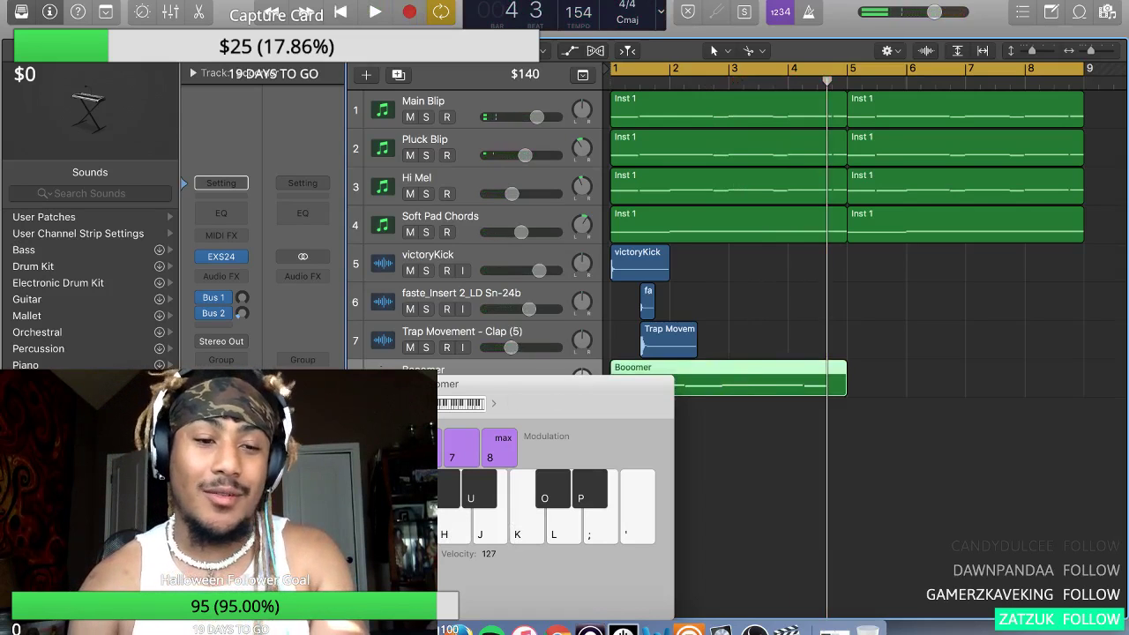
key("super+k")
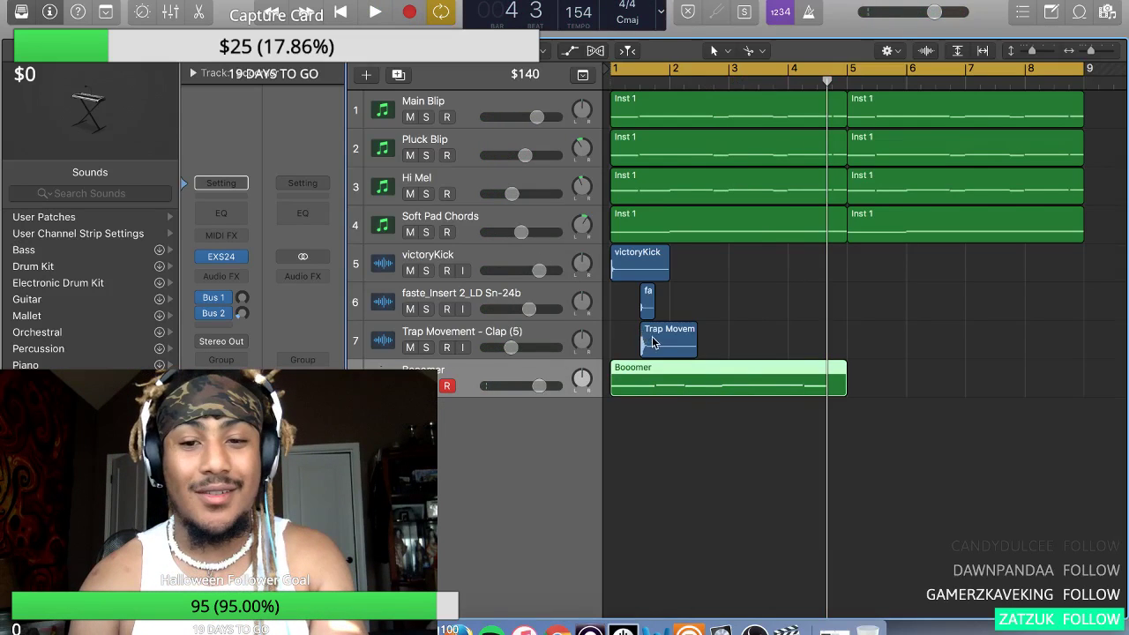
- Open the recorded Booomer region in the Piano Roll and play back its notes into bar 3
left_click_drag(652, 335, 682, 346)
key("super+z")
left_click(720, 382)
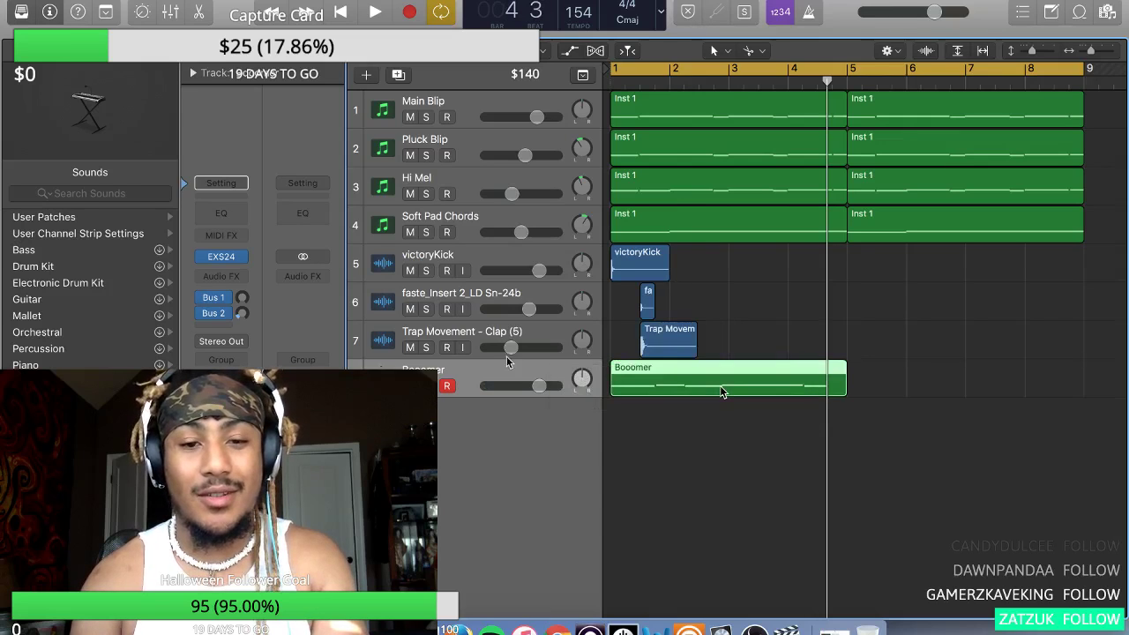
double_click(720, 385)
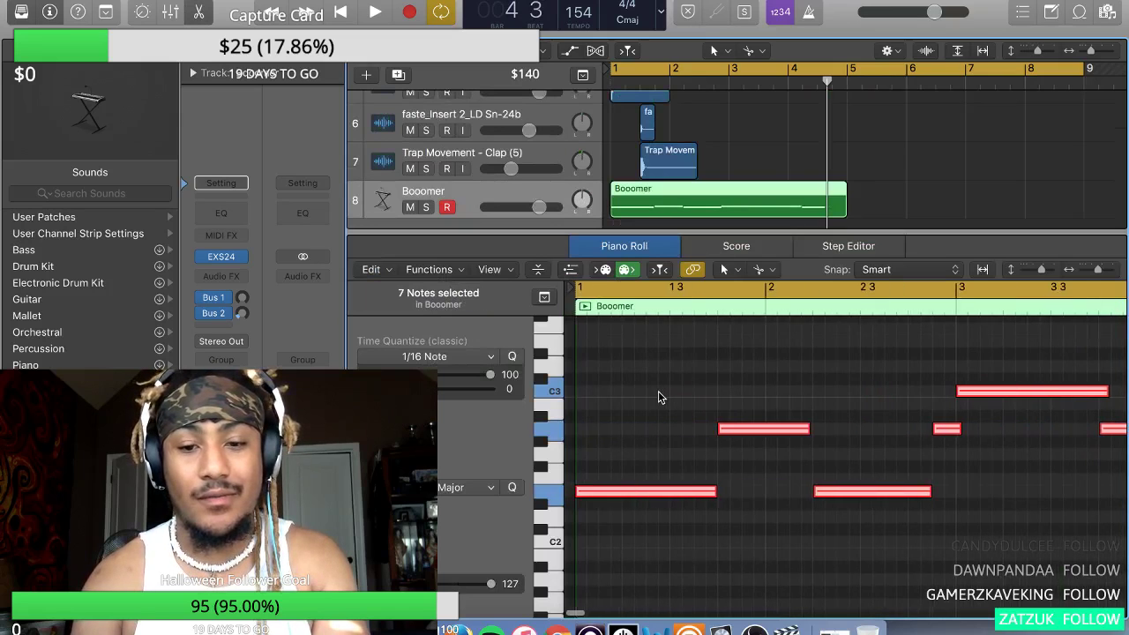
key("space")
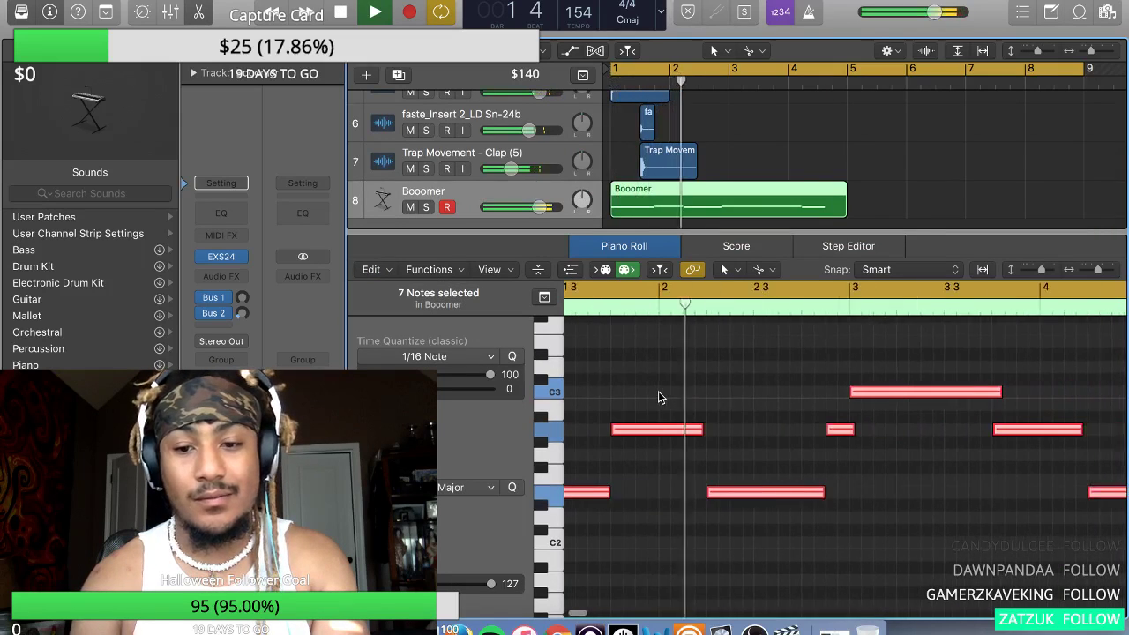
key("space")
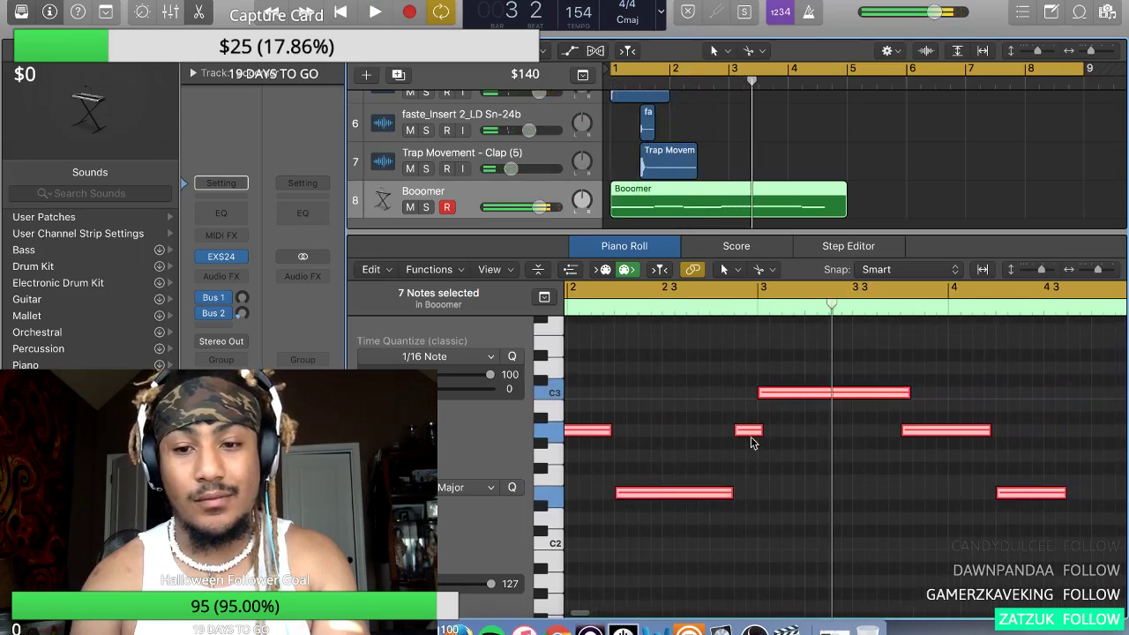
- Trim the short A2 note to end at bar 3, and raise the long C3 note at bar 3 by one semitone
left_click(784, 446)
left_click(751, 430)
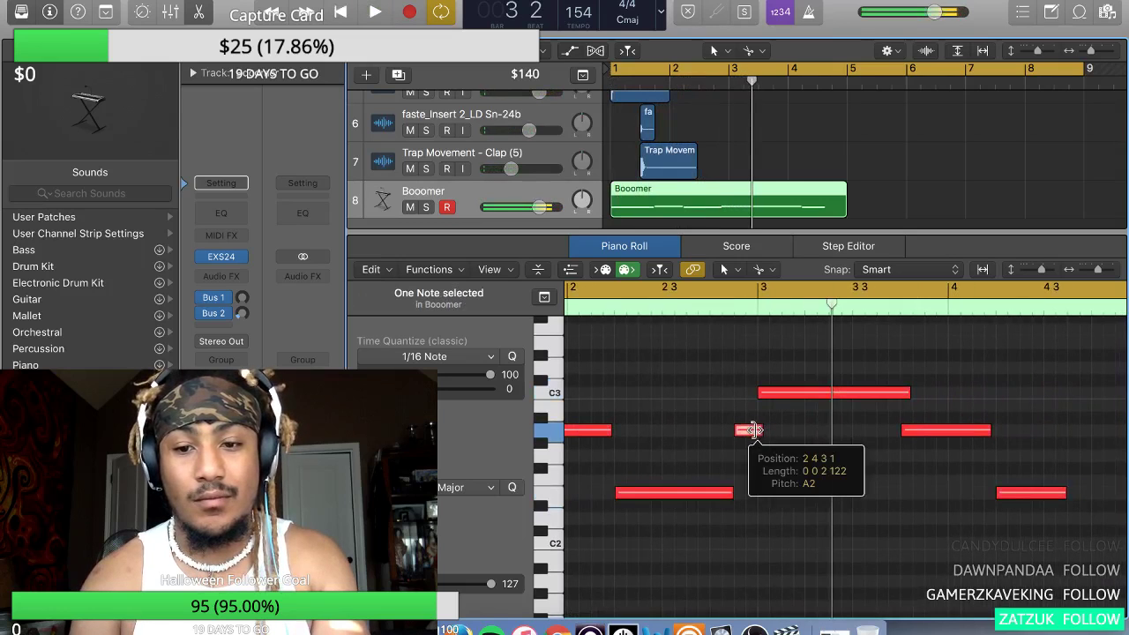
left_click(791, 391)
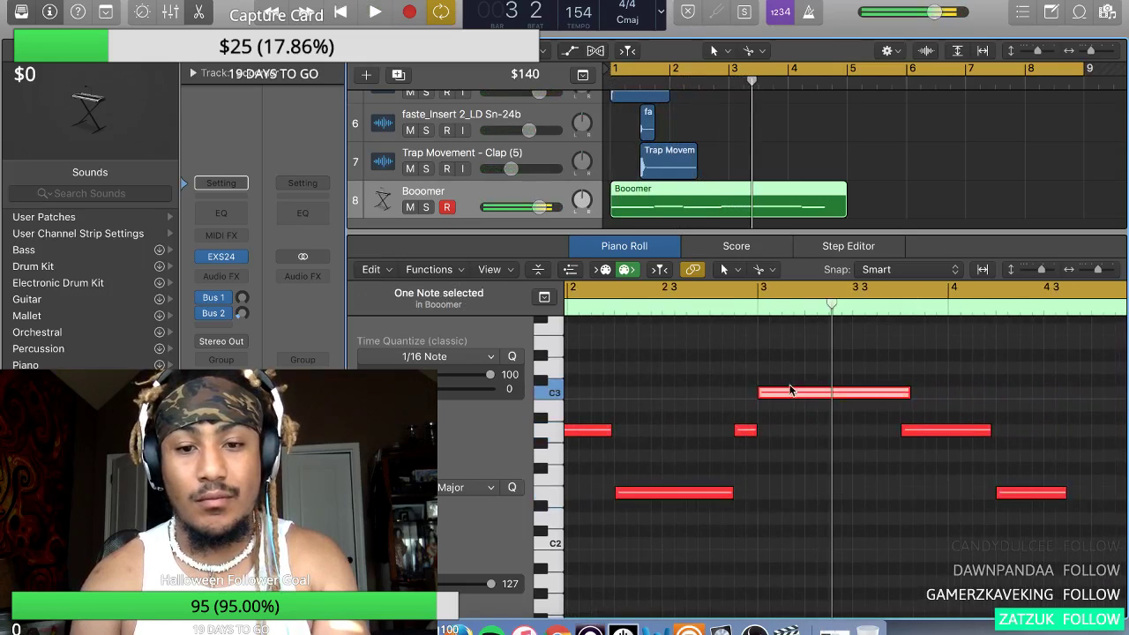
left_click_drag(792, 391, 791, 385)
key("space")
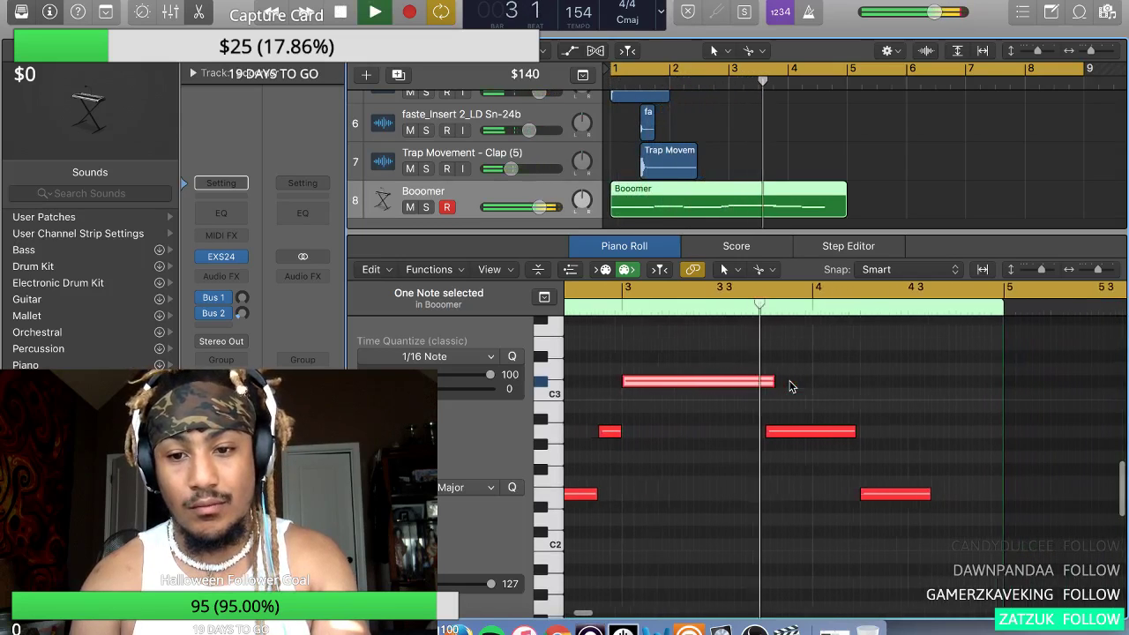
- Raise the A2 note starting at 3 4 1 1 to C3, comparing pitches with Musical Typing
left_click(794, 432)
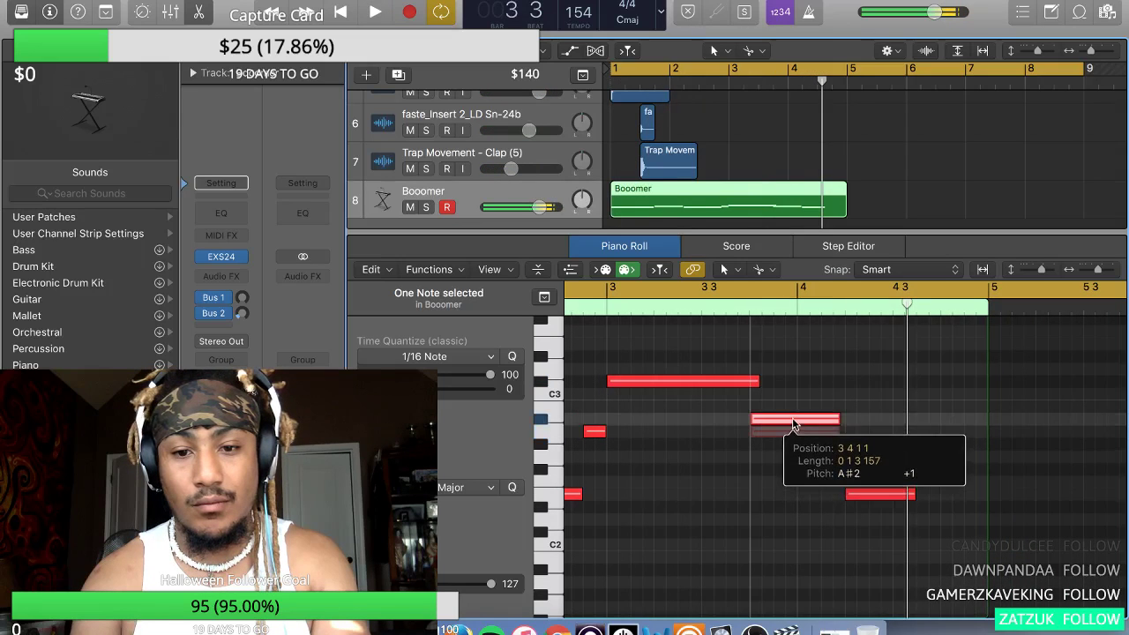
left_click_drag(794, 431, 793, 409)
key("super+k")
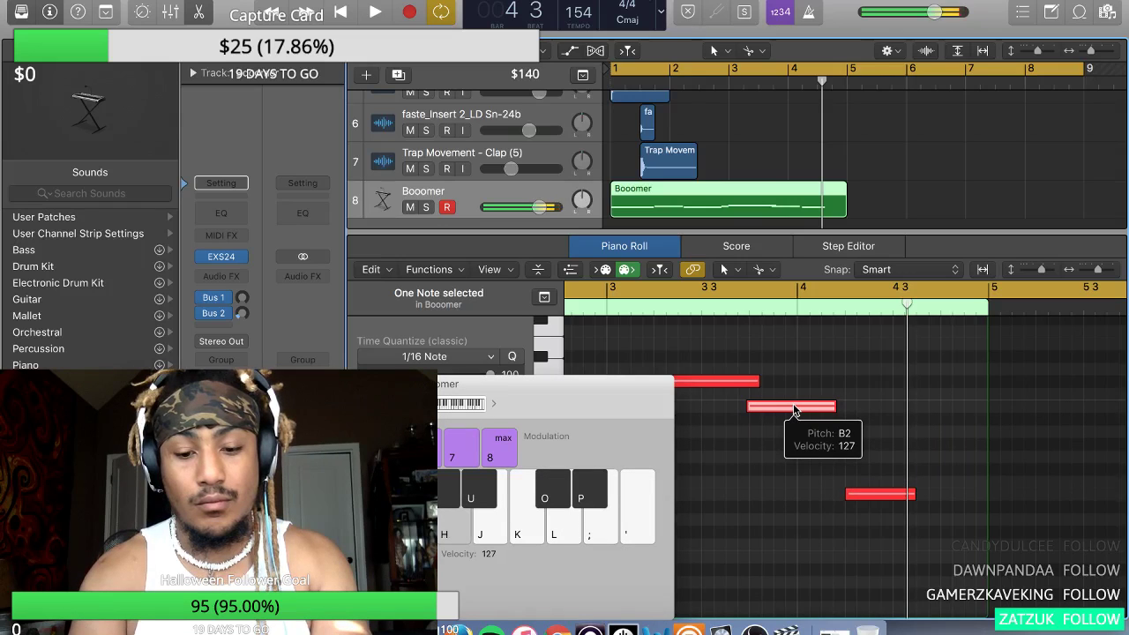
key("h")
key("k")
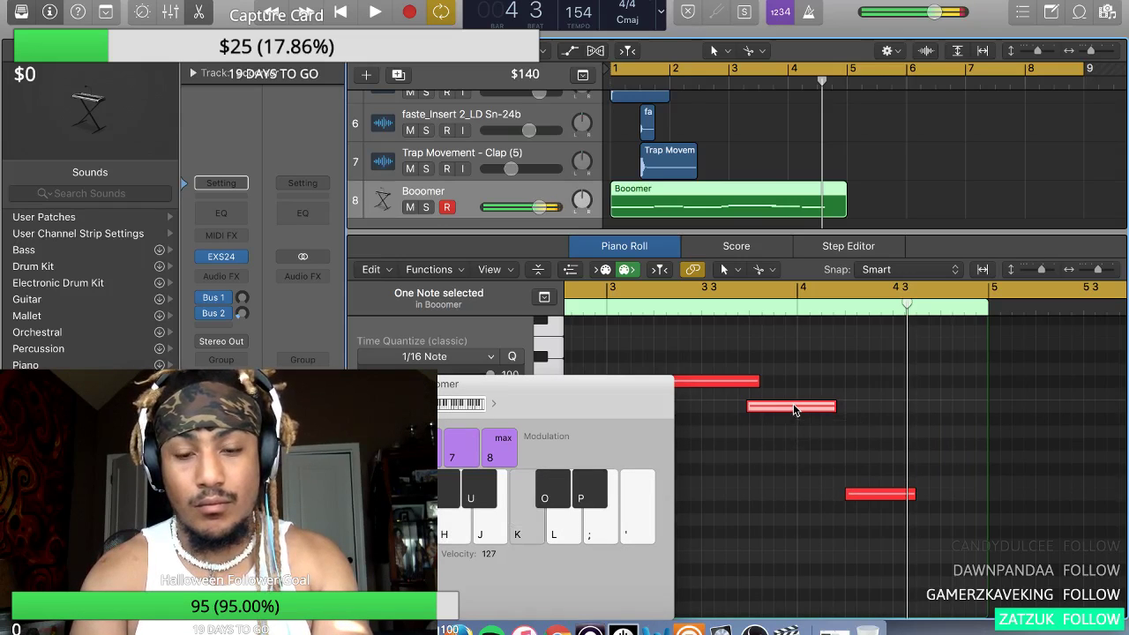
key("k")
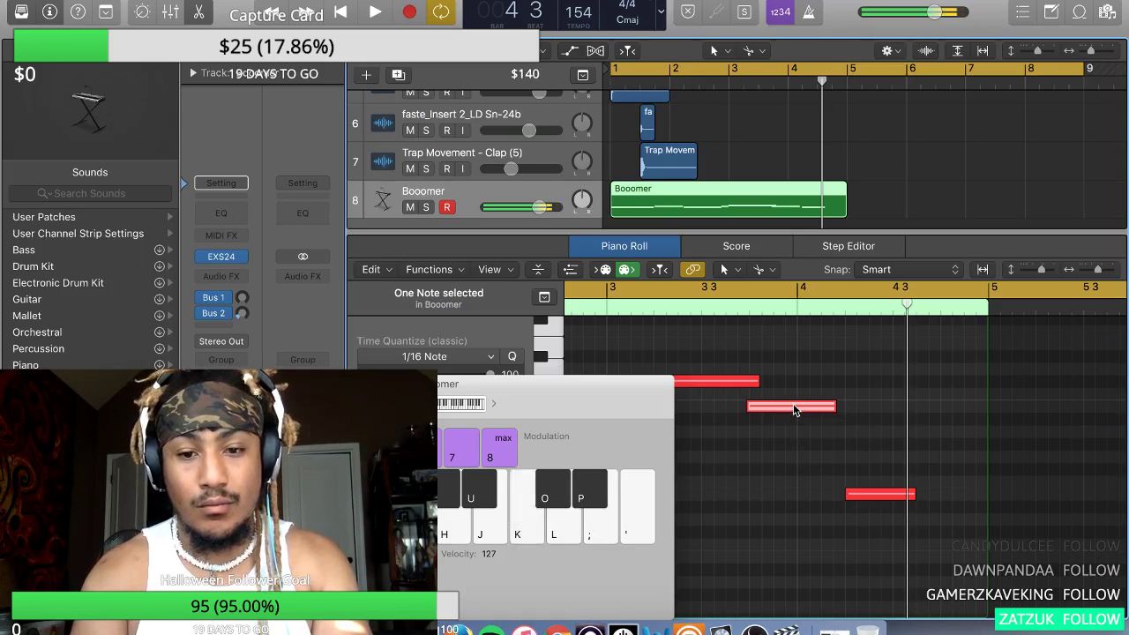
key("k")
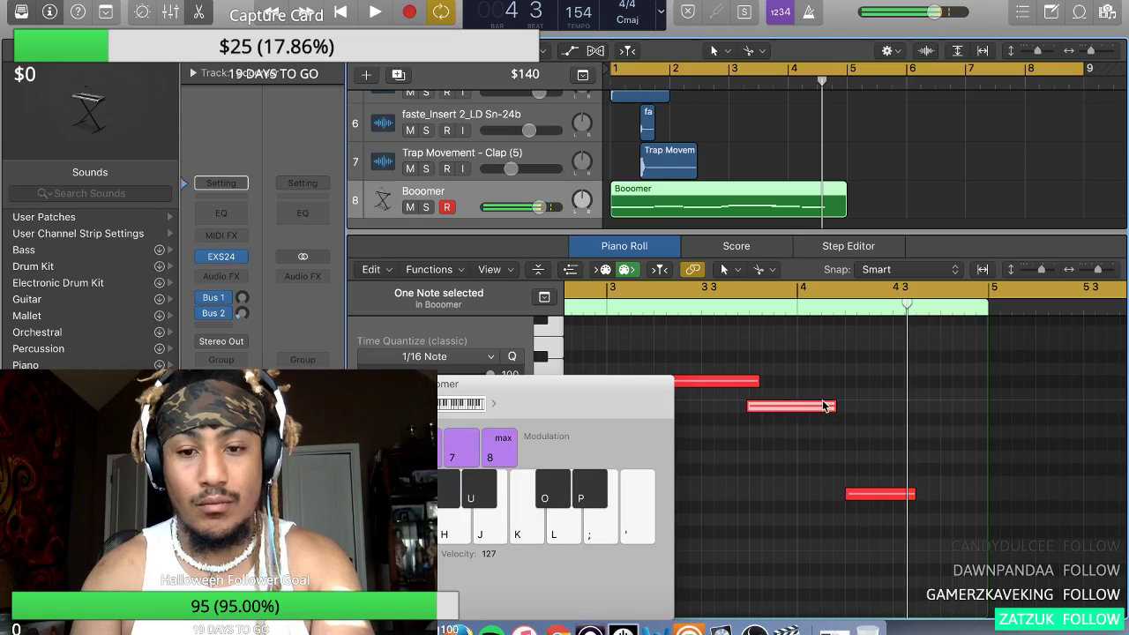
left_click_drag(821, 406, 827, 401)
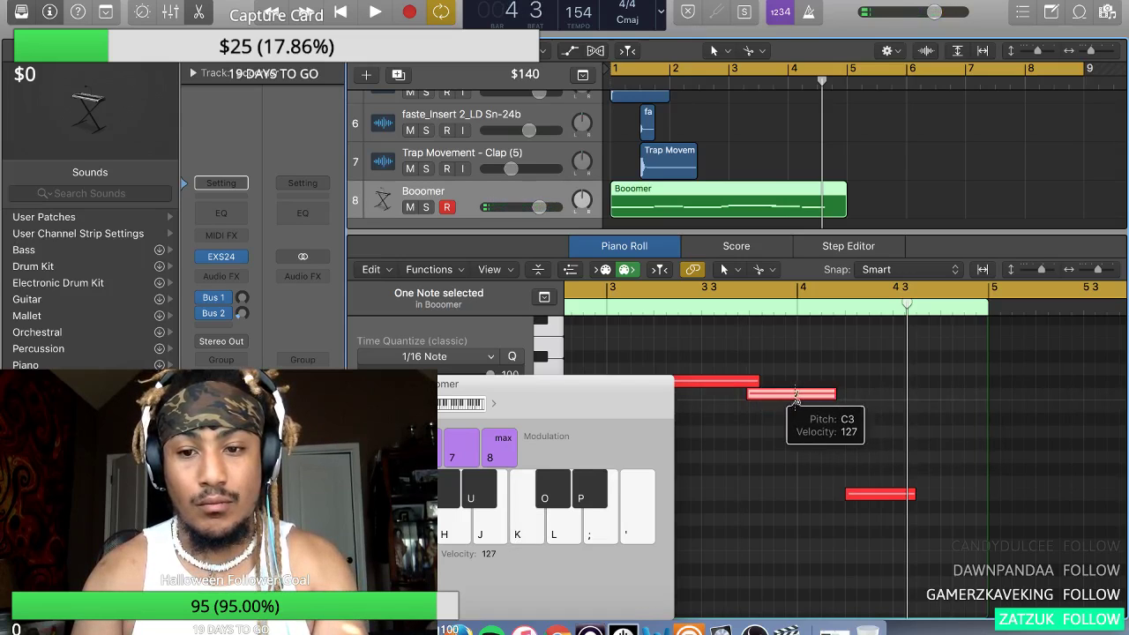
- Close the on-screen Musical Typing keyboard to uncover the full Booomer region
left_click(800, 396)
scroll(819, 360, "down", 3)
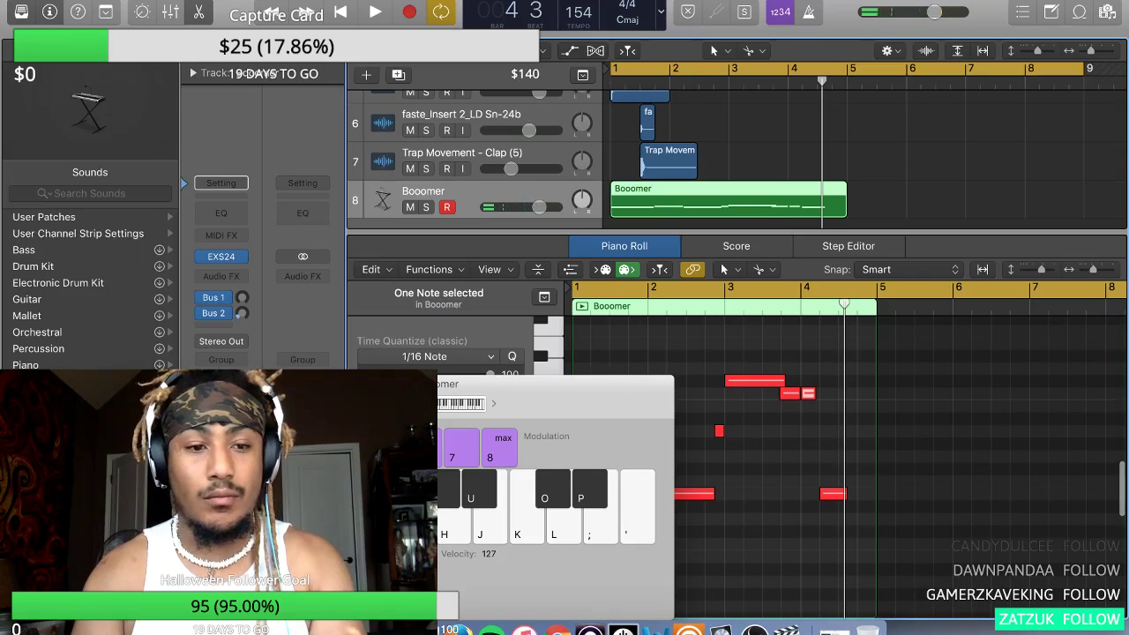
key("super+k")
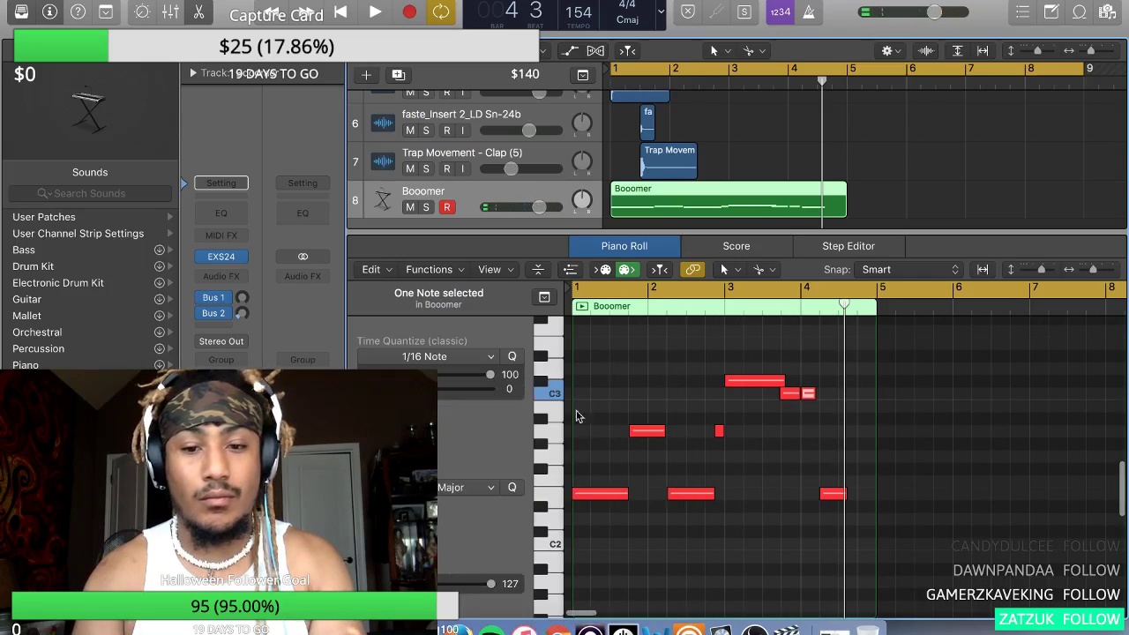
- Try the opening E2 note one semitone higher at F2 during playback, and return it to E2
left_click(596, 494)
left_click_drag(600, 488, 598, 481)
key("space")
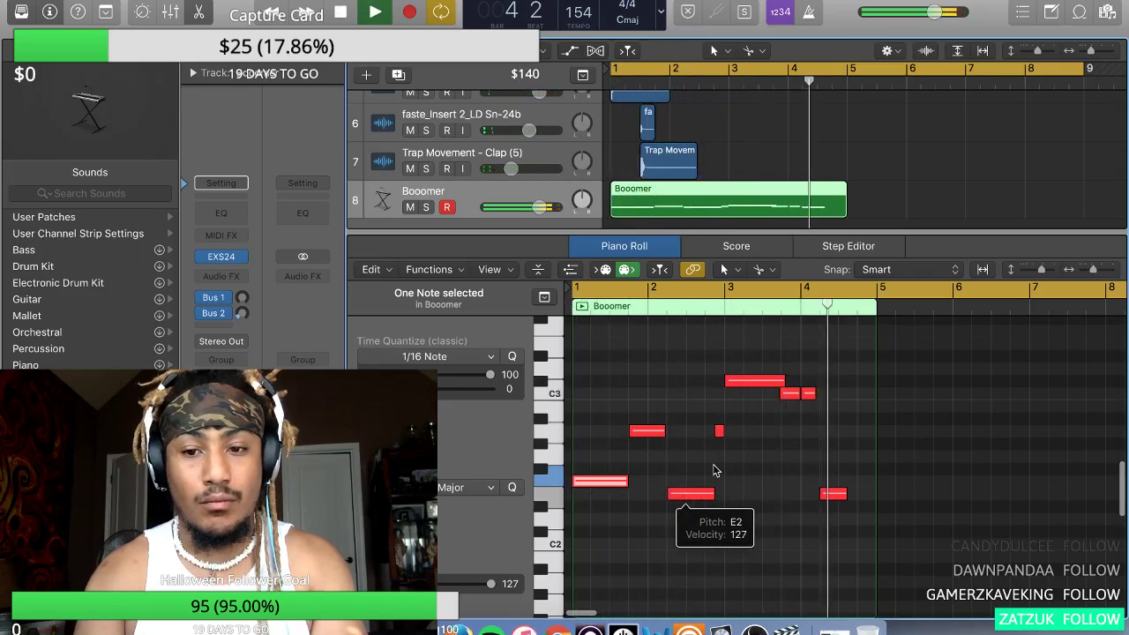
key("space")
key("alt+Down")
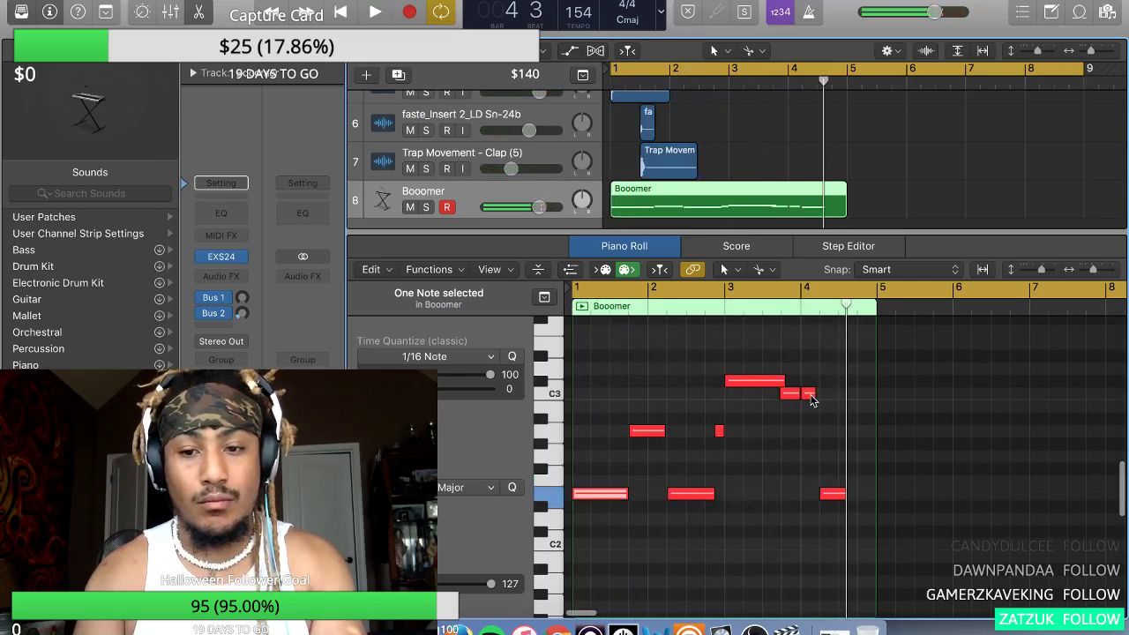
- Delete the short C3 note at bar 4 and extend the preceding C3 note to the start of the last note
left_click(809, 394)
key("Delete")
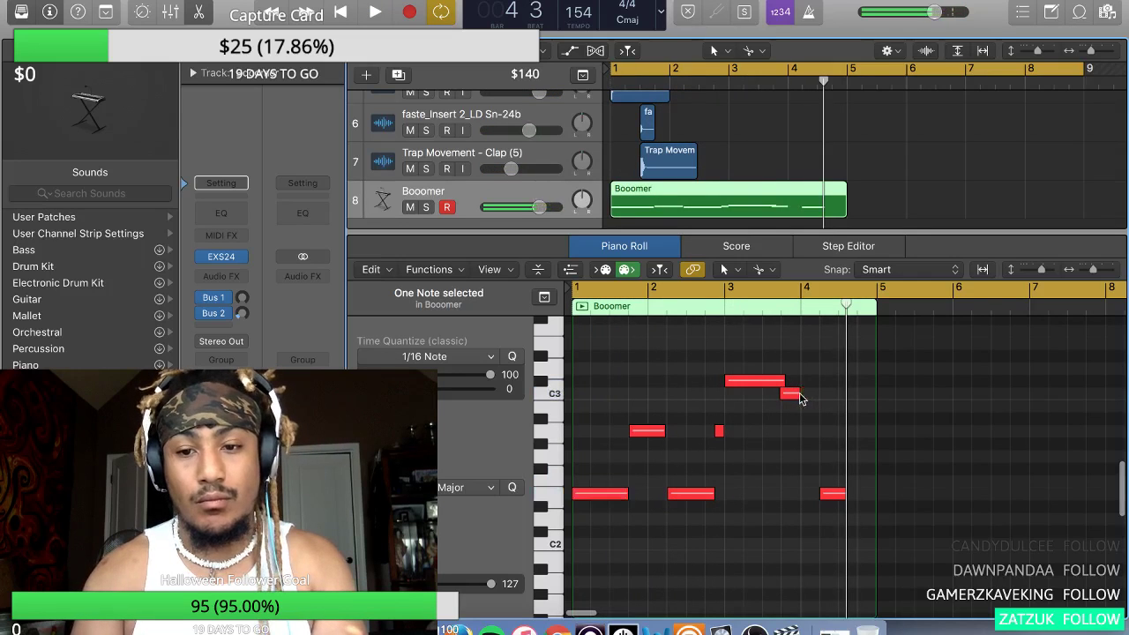
left_click_drag(799, 394, 824, 450)
- Raise the last E2 note in bar 4 to C3 and play the bass line back
left_click(833, 494)
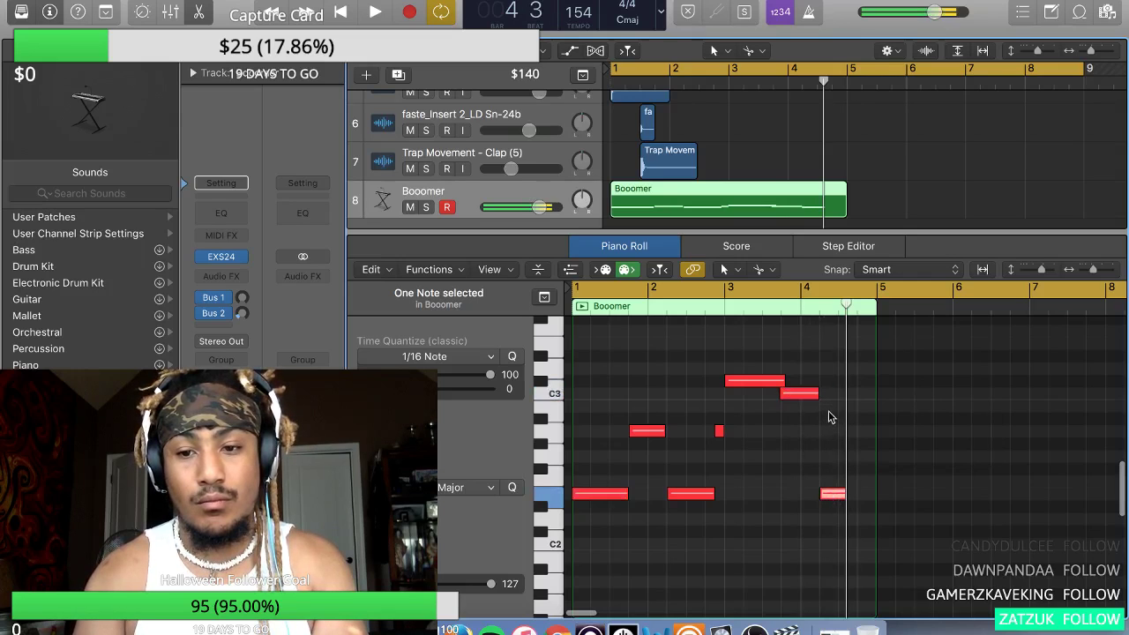
left_click_drag(833, 494, 832, 401)
key("space")
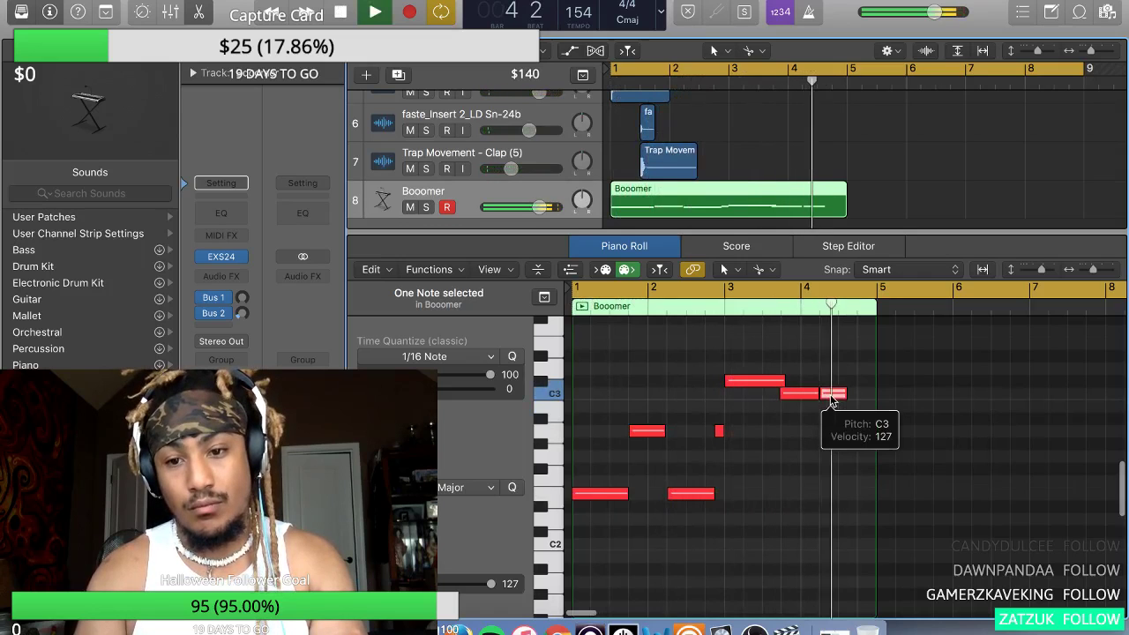
key("space")
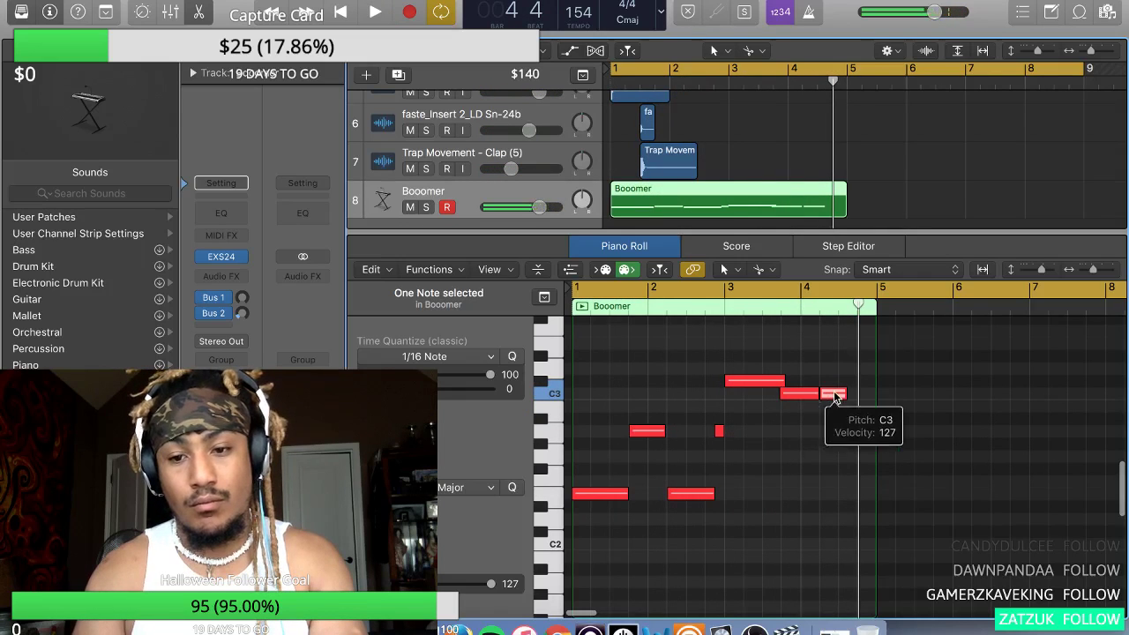
- Try the last note at E2 starting around 4 3, and test a longer C3 note before it
left_click_drag(835, 395, 858, 499)
key("space")
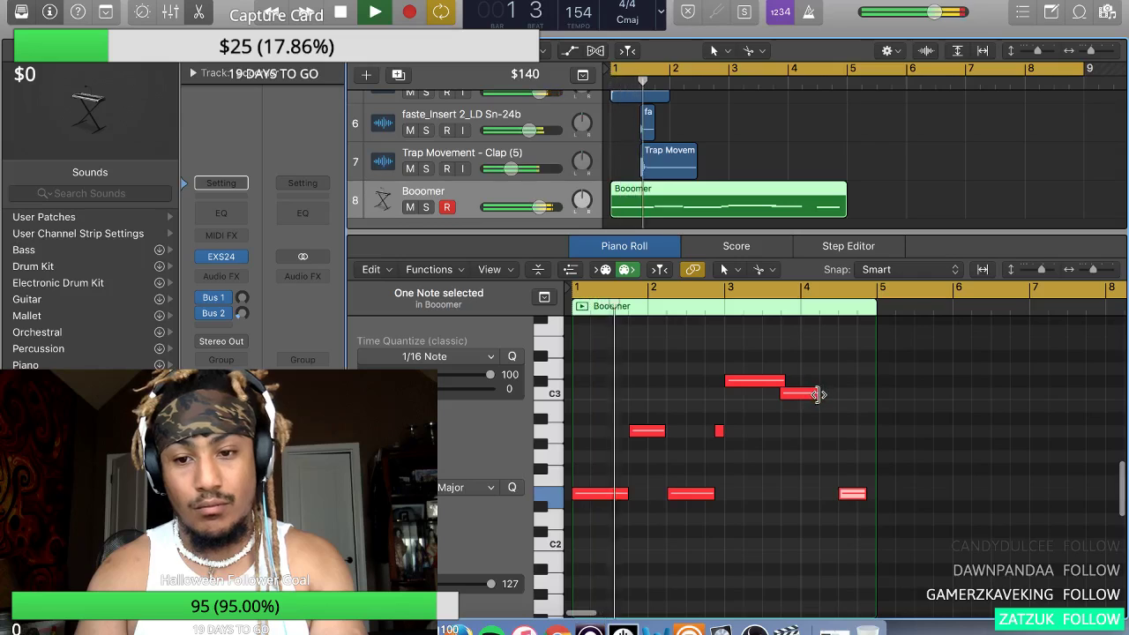
left_click_drag(815, 392, 840, 406)
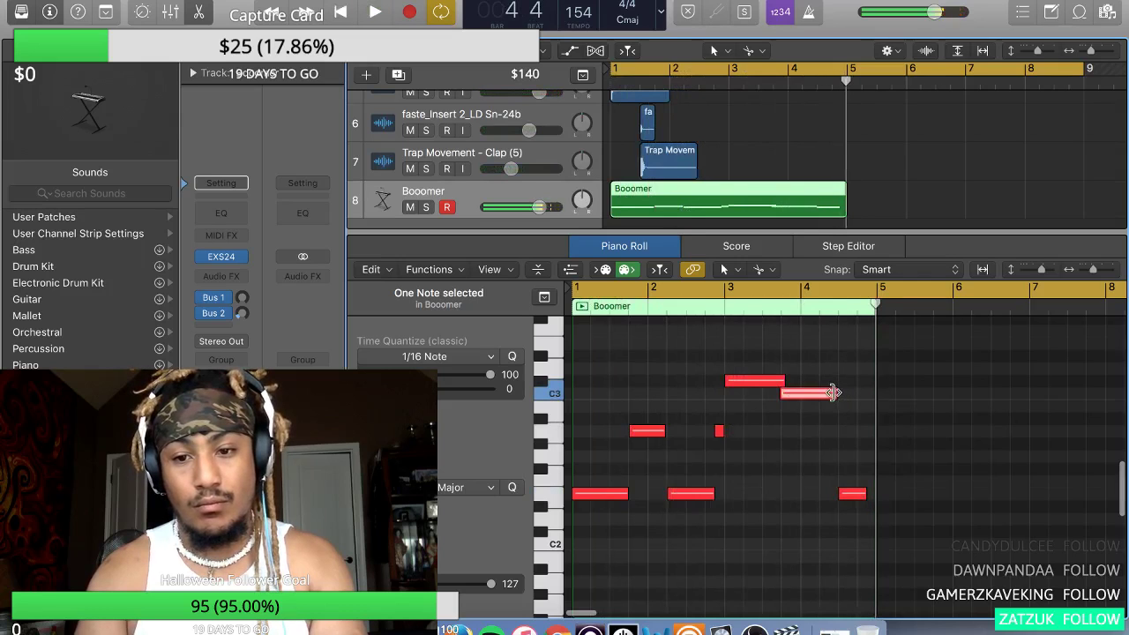
left_click_drag(837, 392, 845, 475)
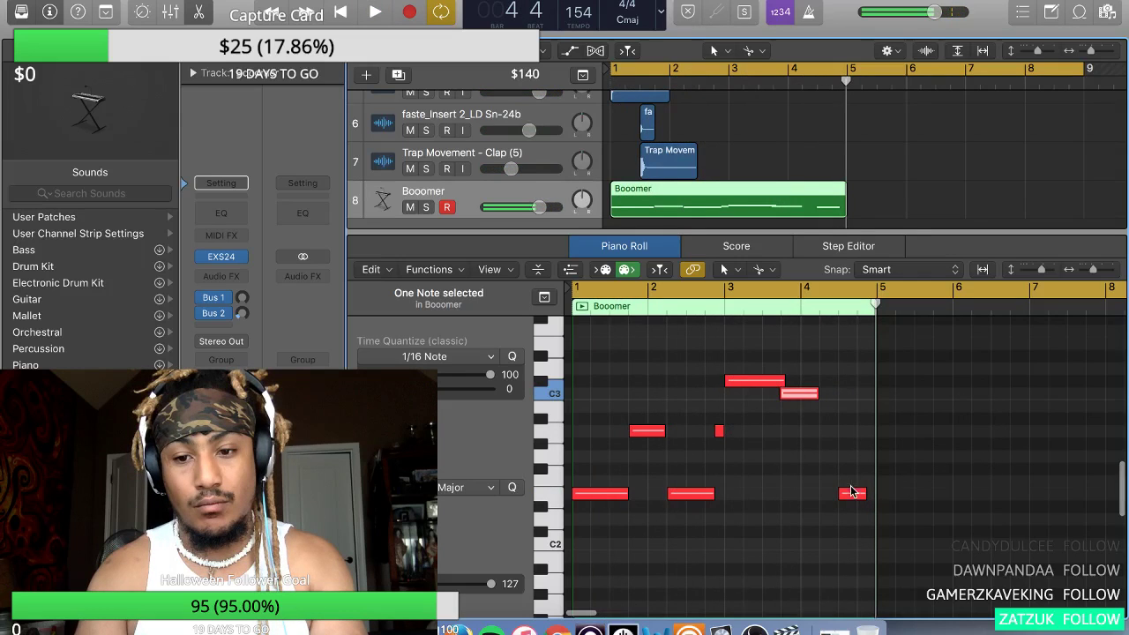
- Try moving the short A2 note before bar 3 to G♯2 in bar 4, undo the move, and play the line
left_click(720, 432)
left_click_drag(720, 436, 815, 444)
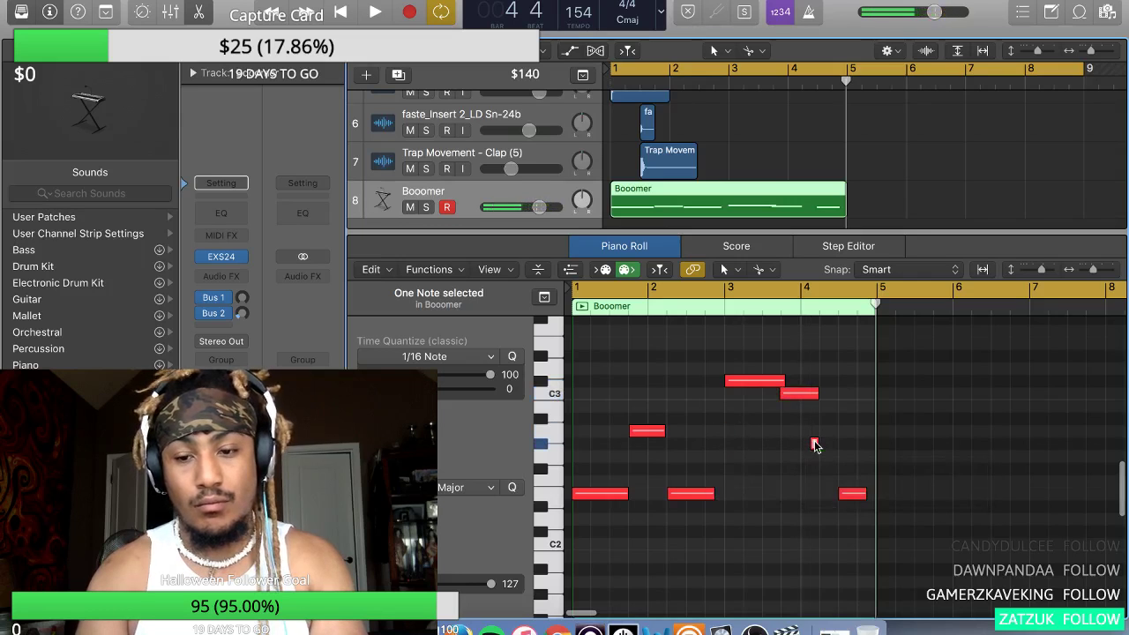
key("super+z")
key("space")
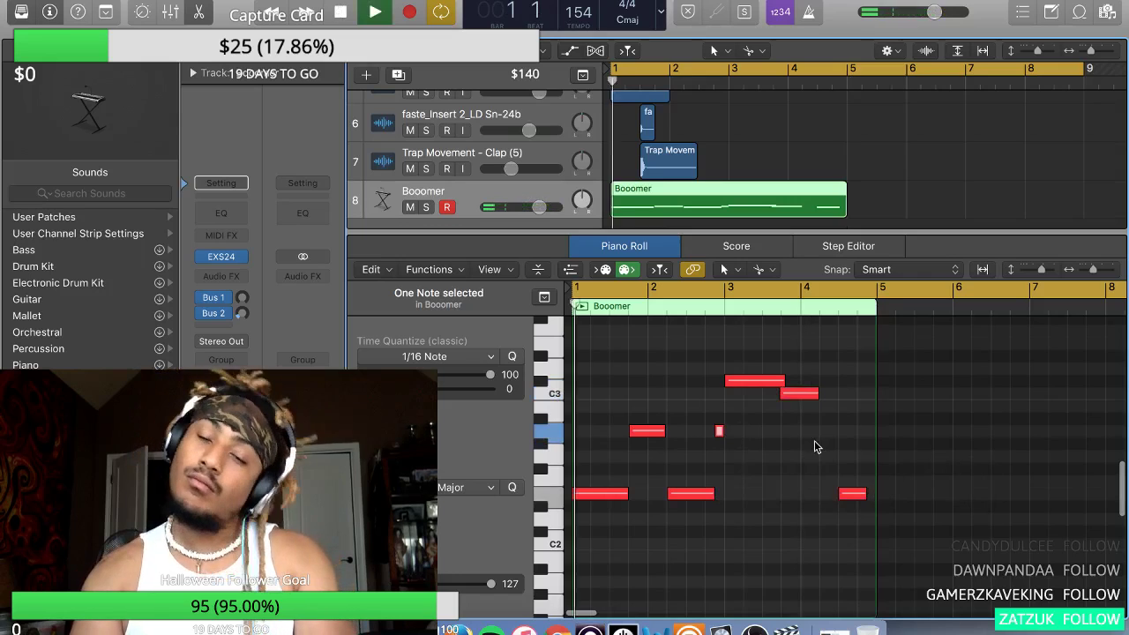
left_click(814, 441)
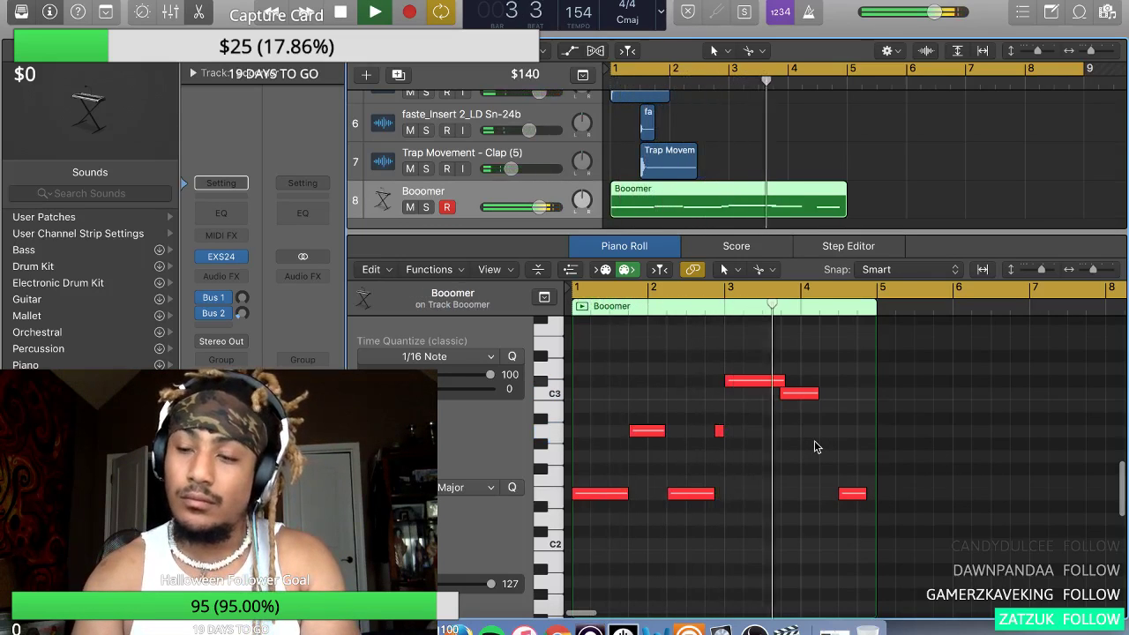
key("space")
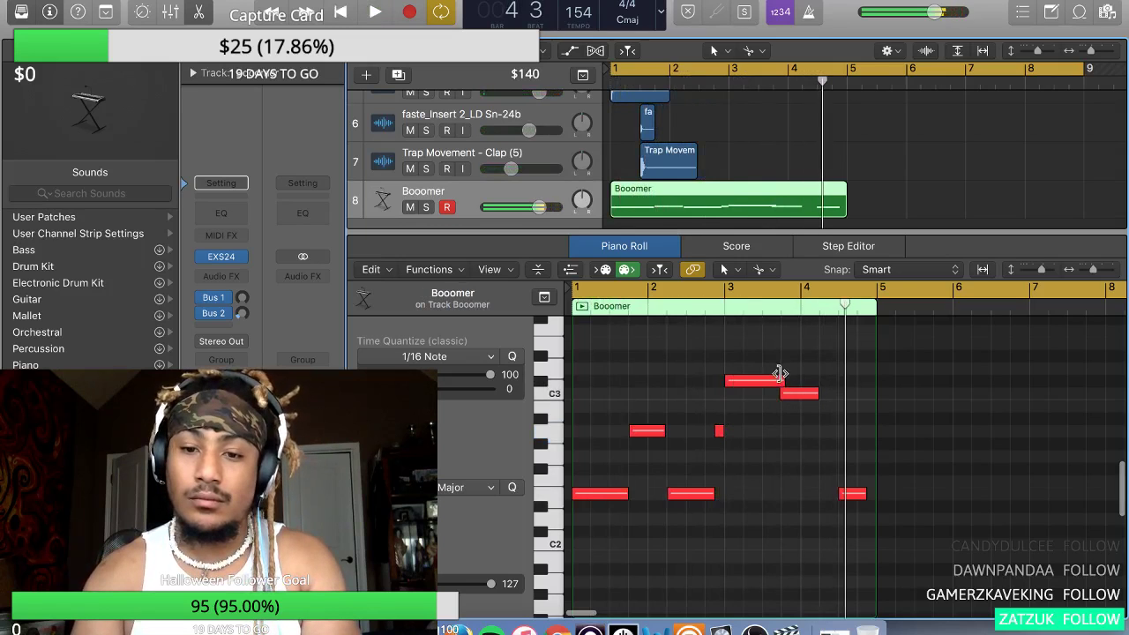
- Shorten the C♯3 note at bar 3 to a length of 0 3 0 0
left_click(783, 379)
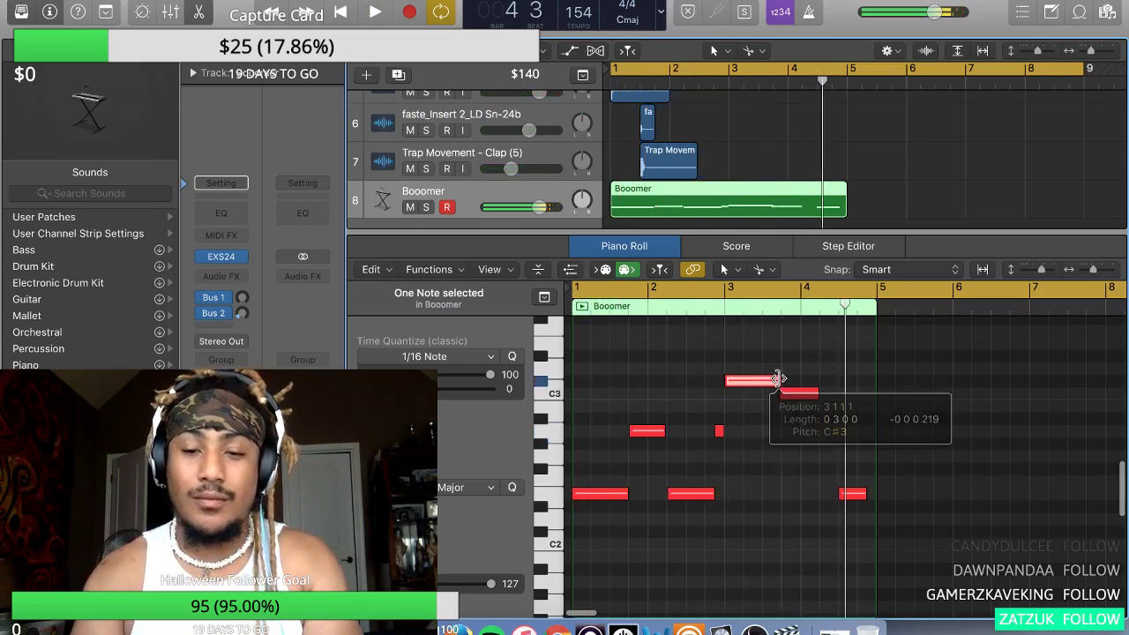
left_click(776, 436)
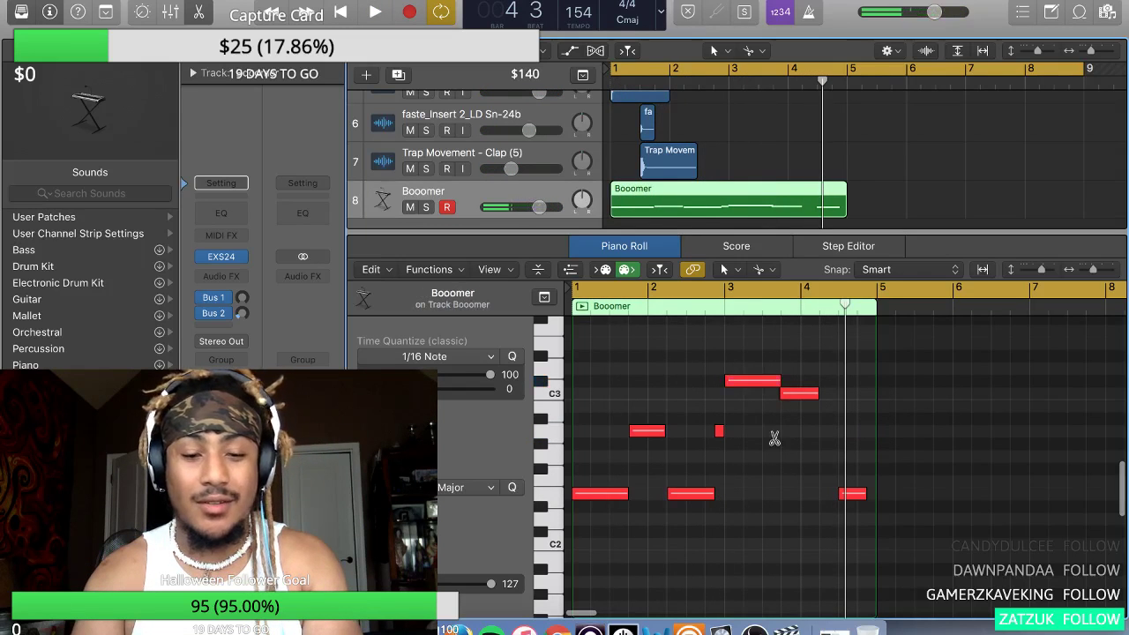
key("super+a")
left_click(777, 436)
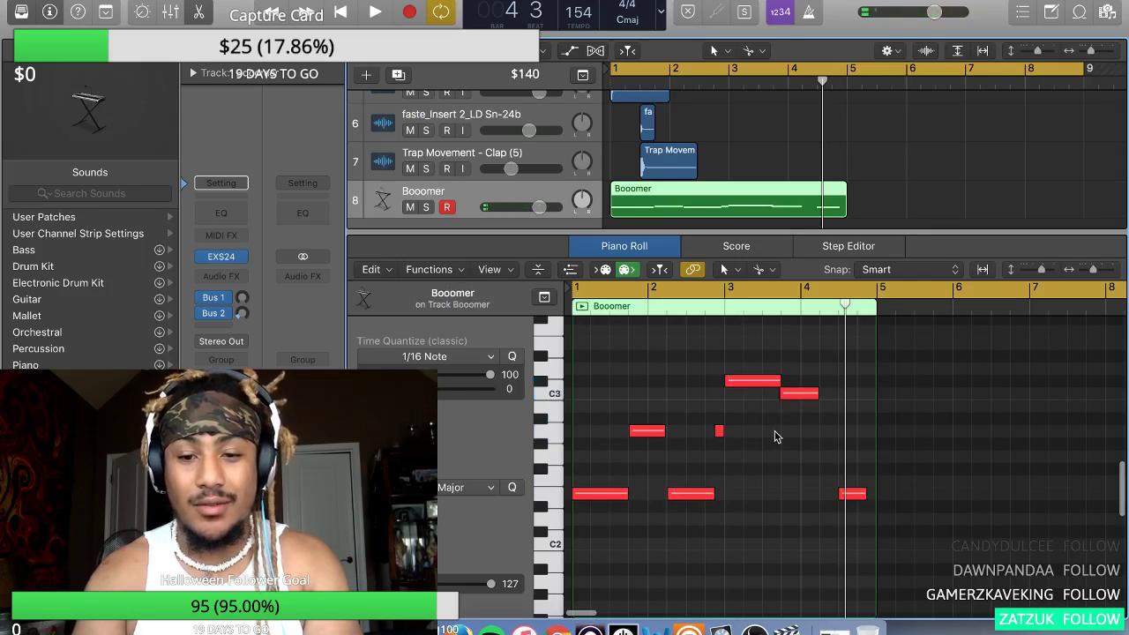
key("super+Right")
key("super+Right")
key("super+Right")
scroll(773, 430, "left", 10)
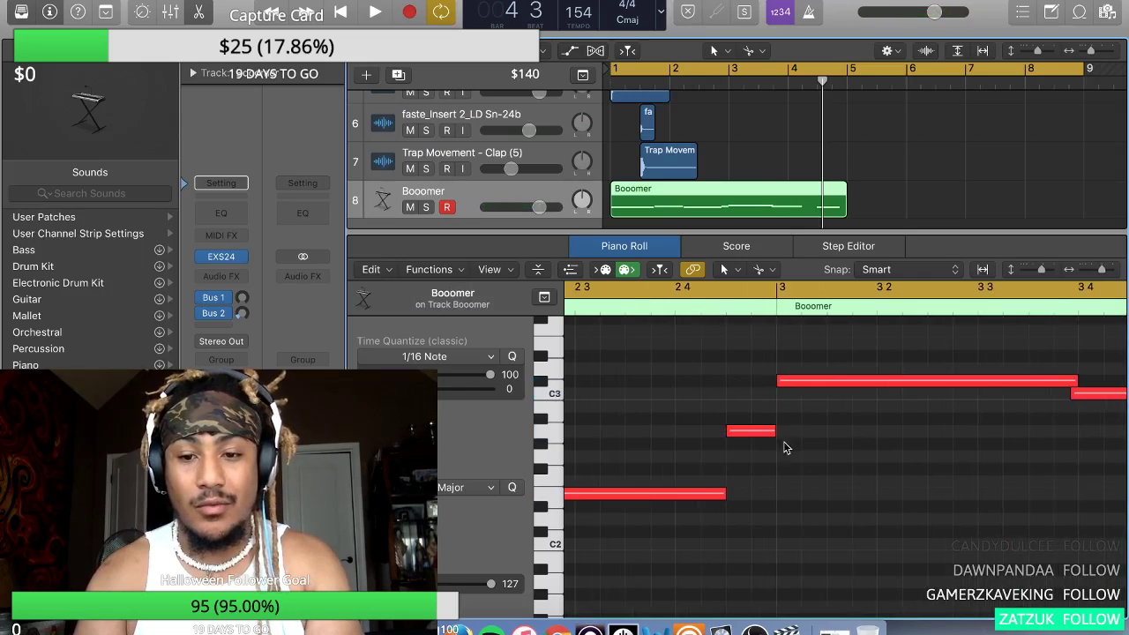
scroll(787, 448, "right", 8)
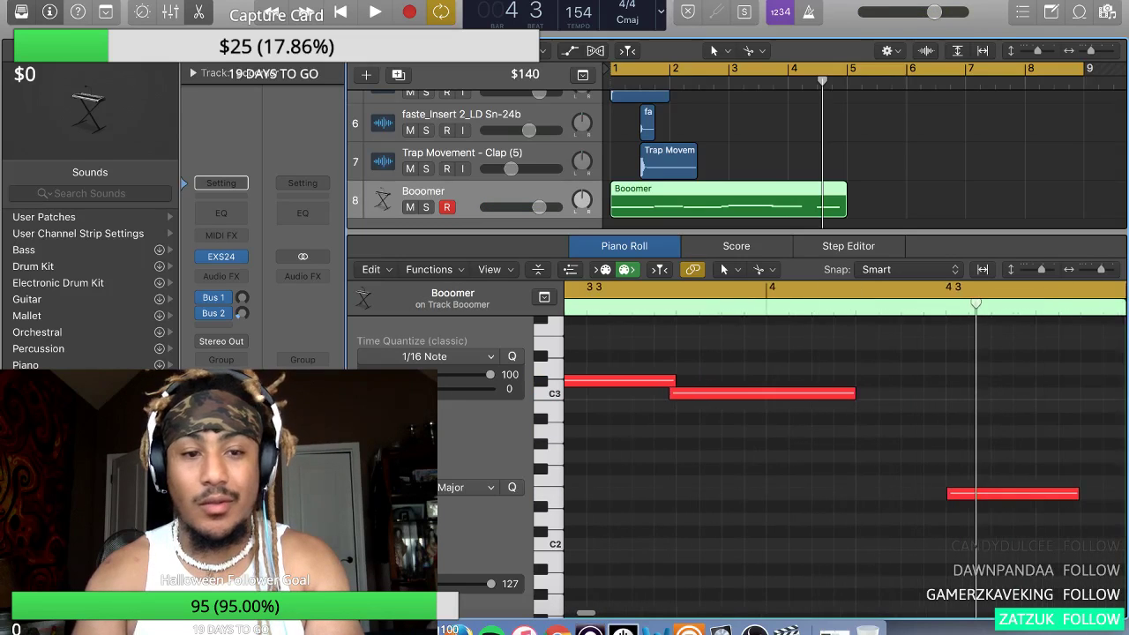
- Insert a stereo Limiter on the Stereo Out channel, play the beat through it, and close its window
left_click(325, 277)
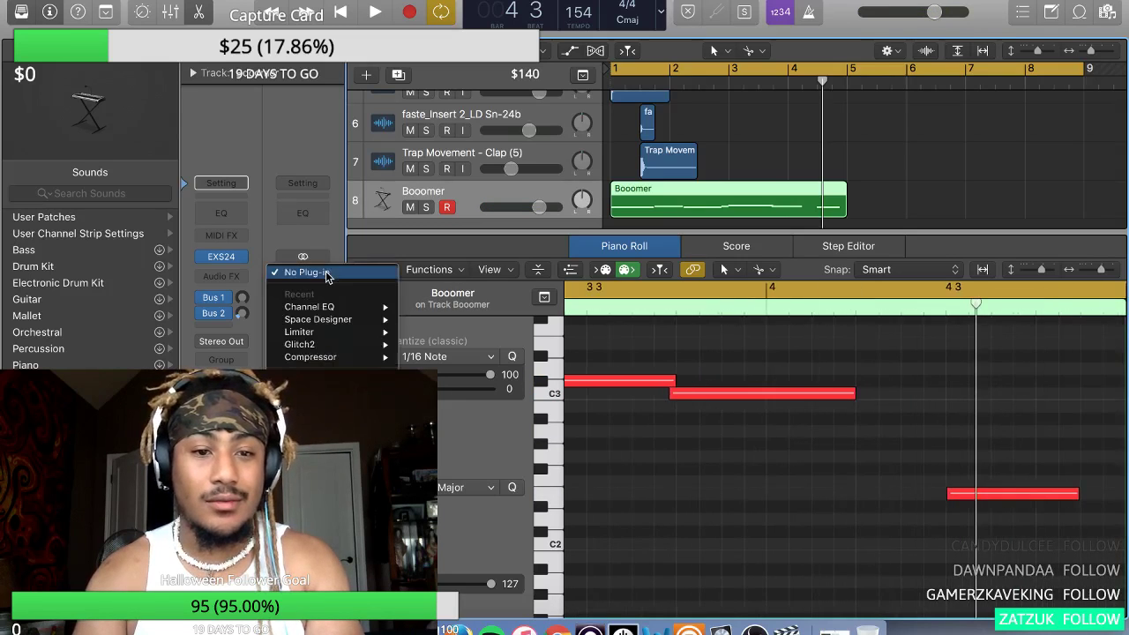
mouse_move(388, 337)
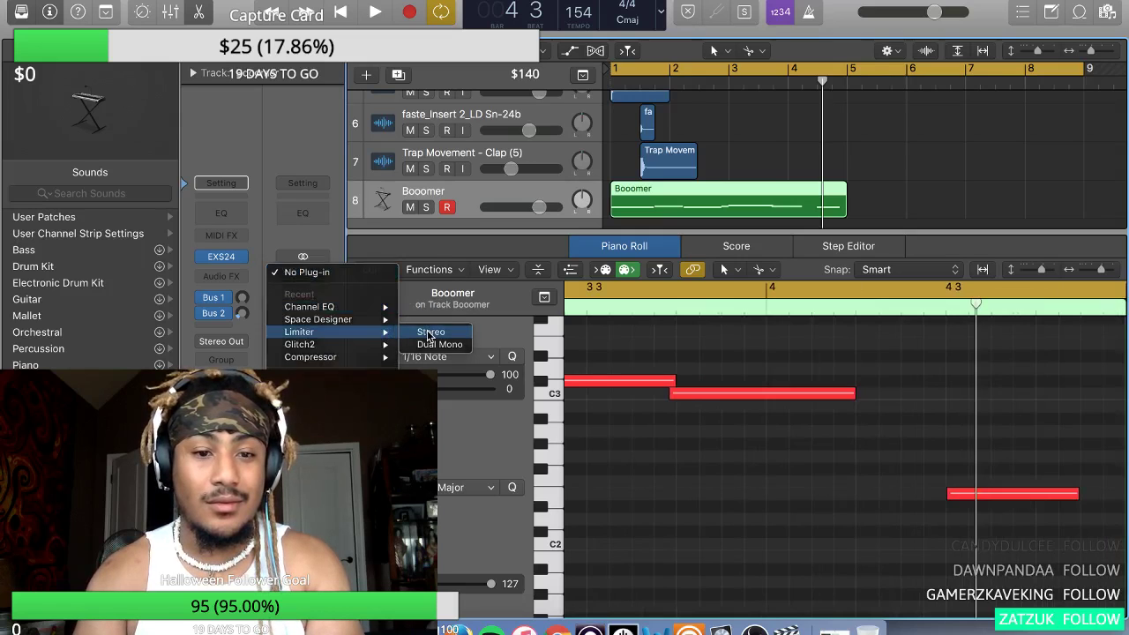
left_click(534, 327)
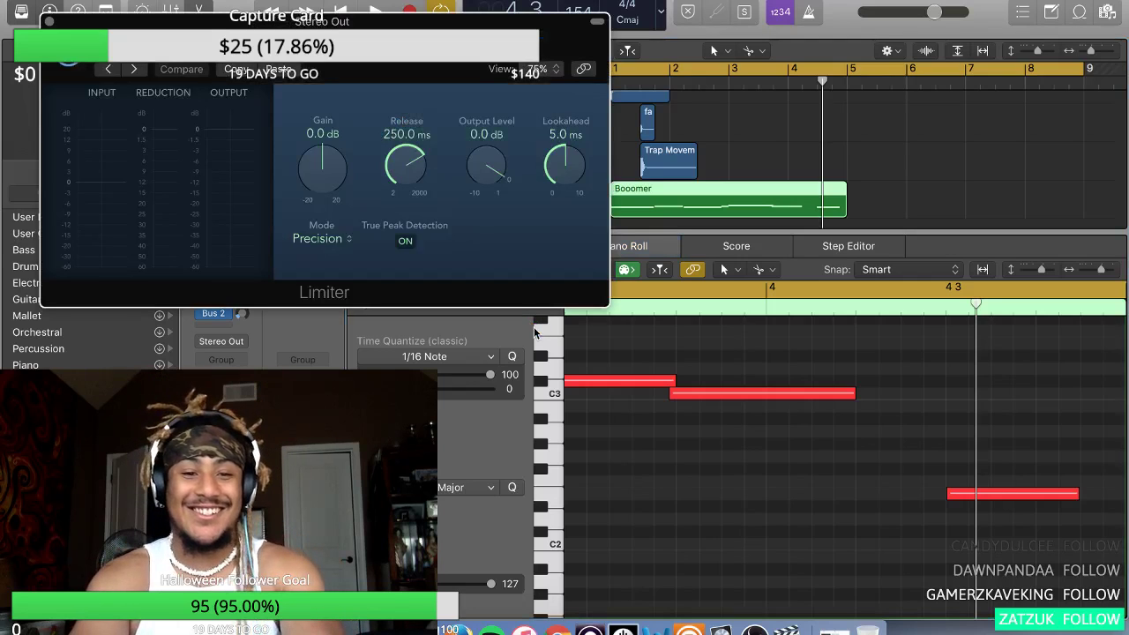
key("space")
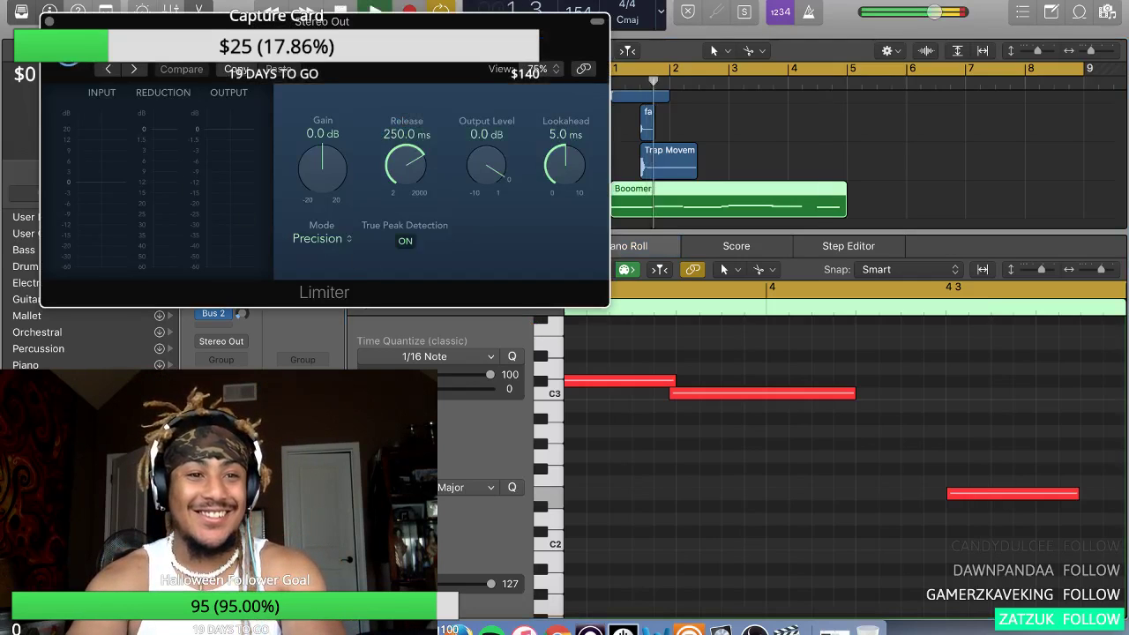
key("super+w")
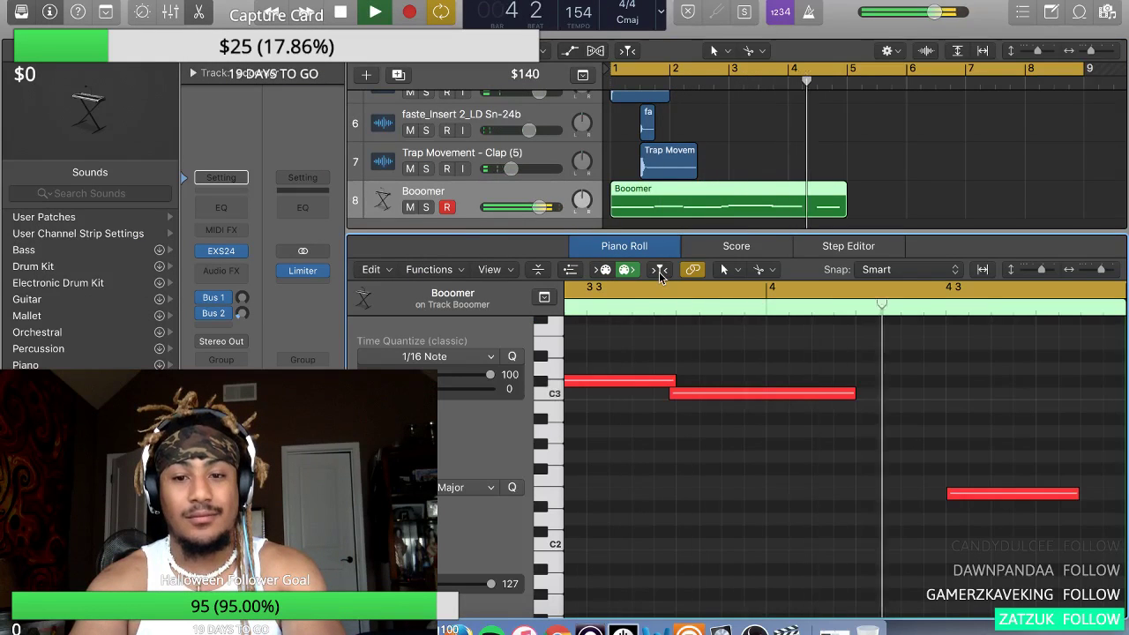
key("space")
- Shift the C3 note before bar 4 to start at the end of the C♯3 note, and trim its end slightly
left_click_drag(724, 388, 732, 394)
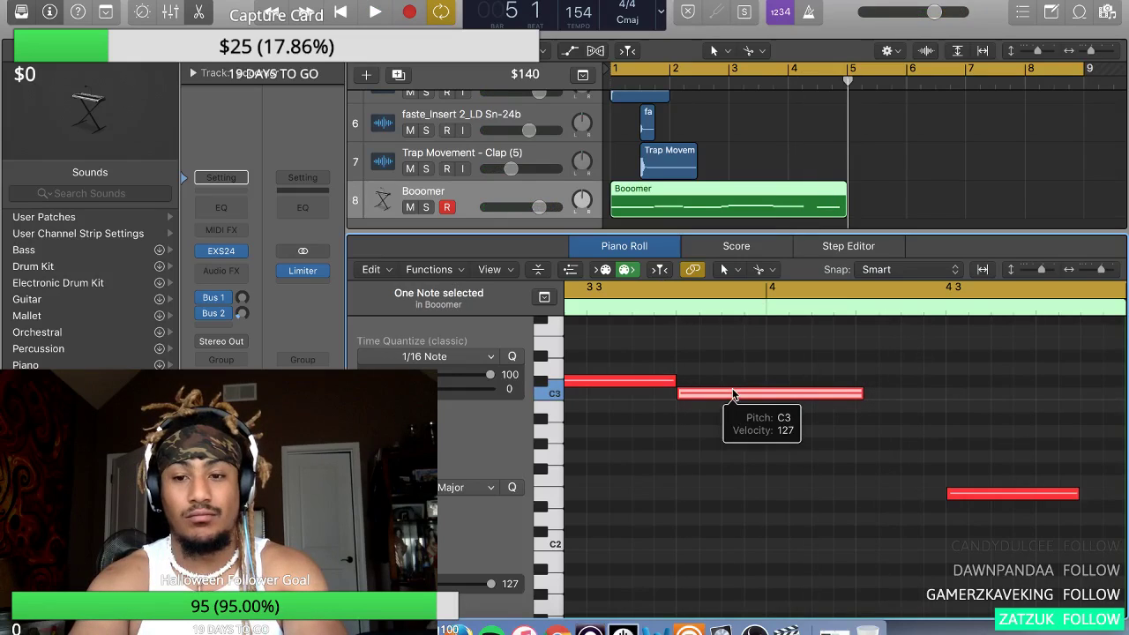
key("space")
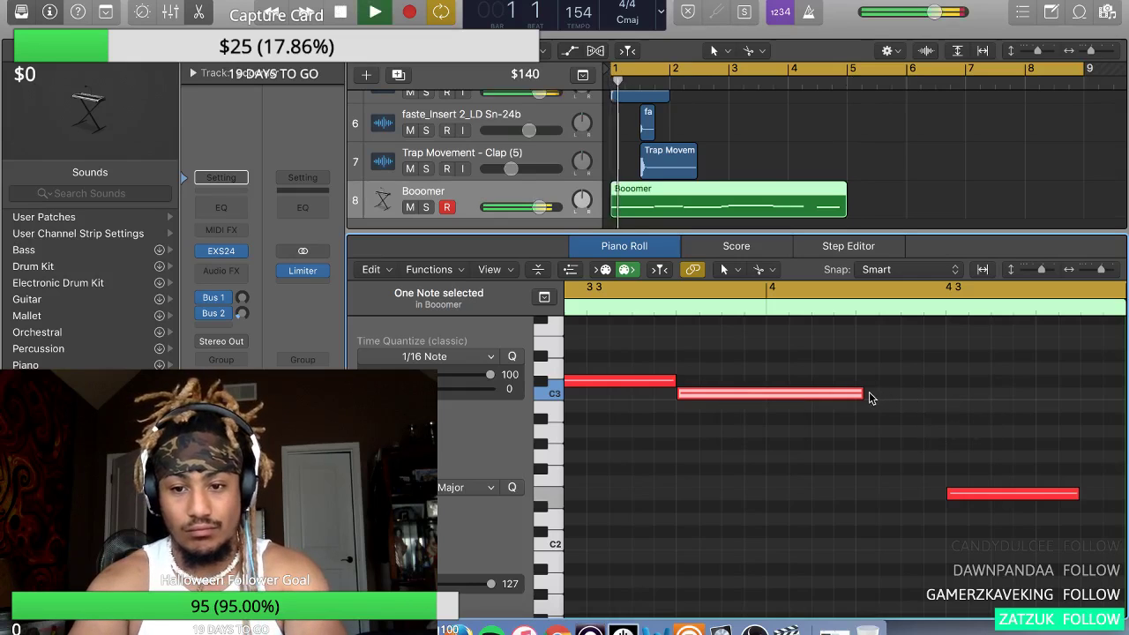
left_click_drag(865, 393, 856, 392)
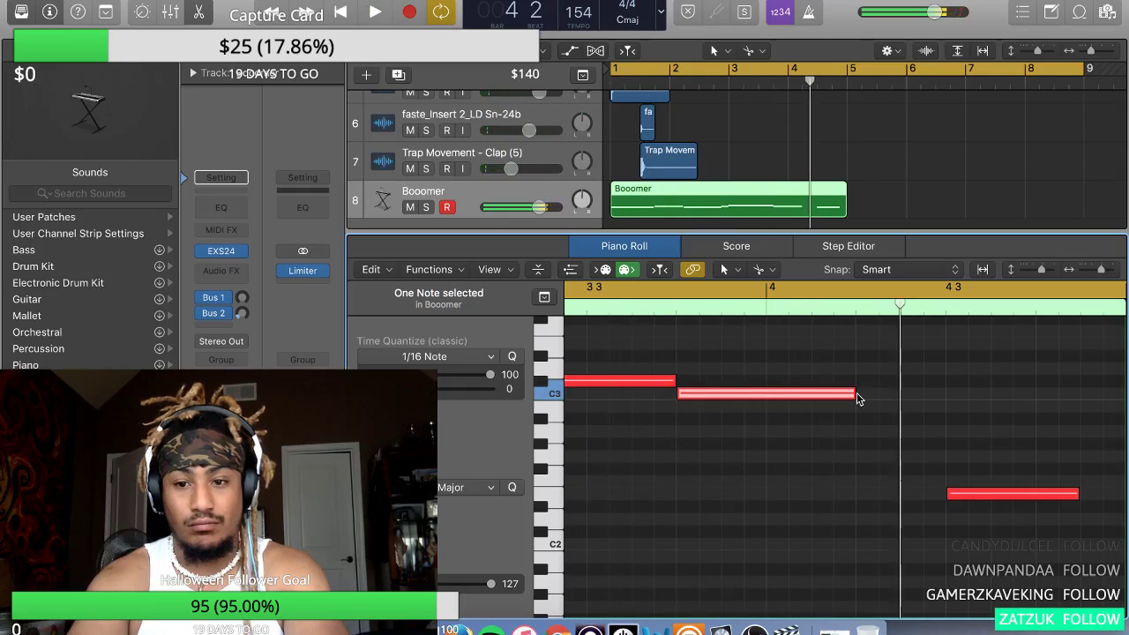
- Shorten the C3 note crossing bar 4, move the last E2 note up to C3 directly behind it, and play the line
left_click_drag(856, 393, 831, 392)
left_click_drag(970, 493, 893, 401)
key("space")
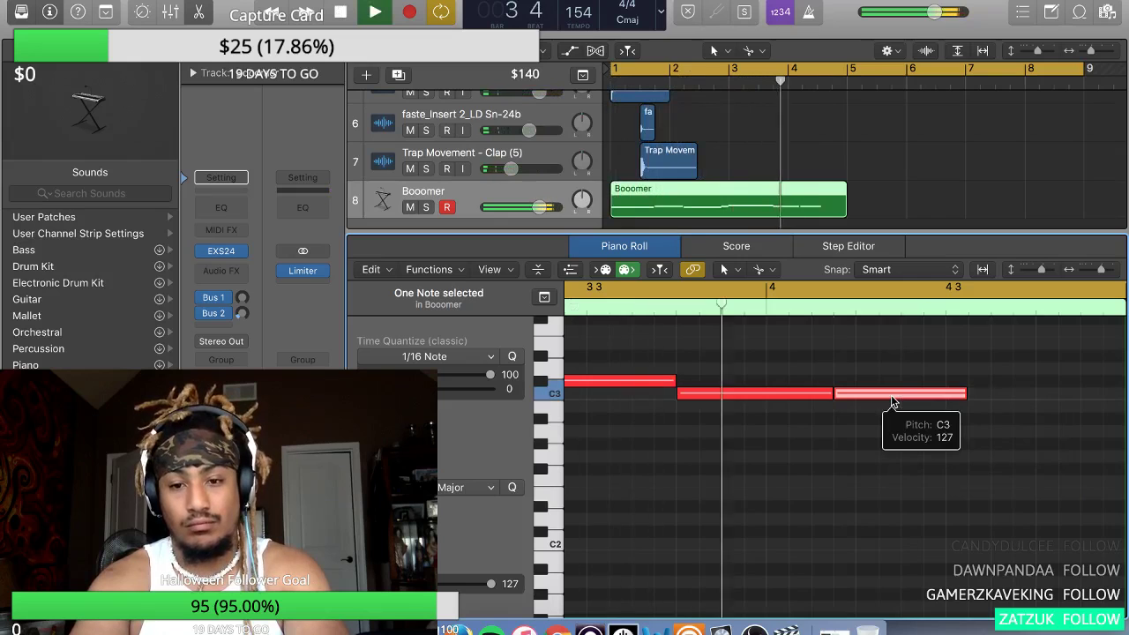
key("space")
- Move the last C3 note later to about beat 2 of bar 4, extend the preceding C3 note to meet it, and play back
left_click_drag(893, 401, 916, 402)
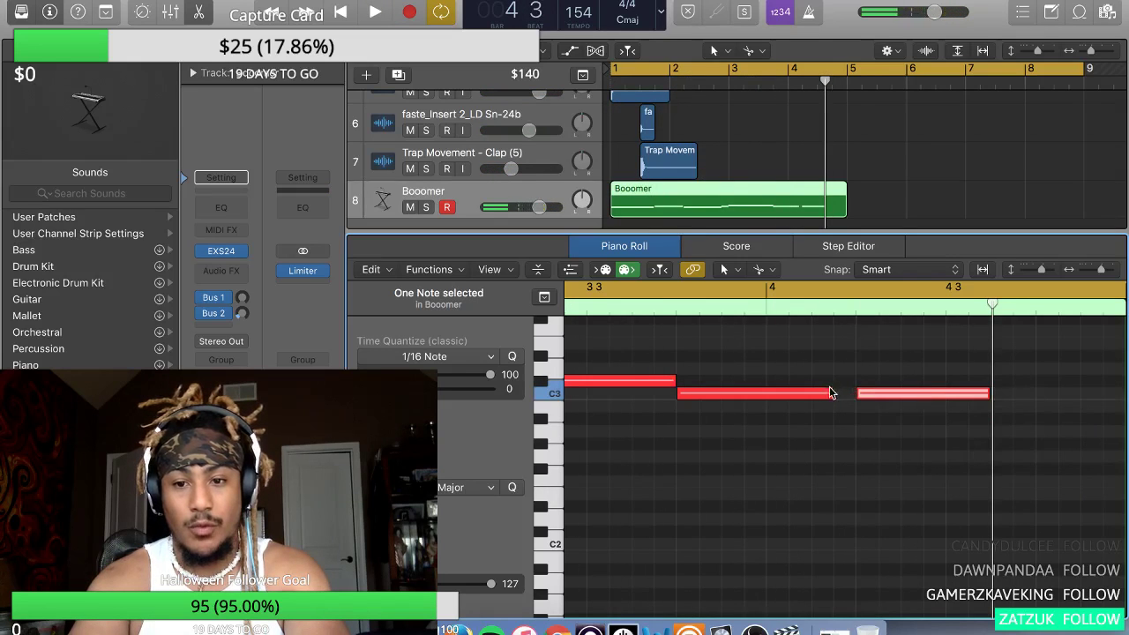
left_click_drag(829, 391, 852, 393)
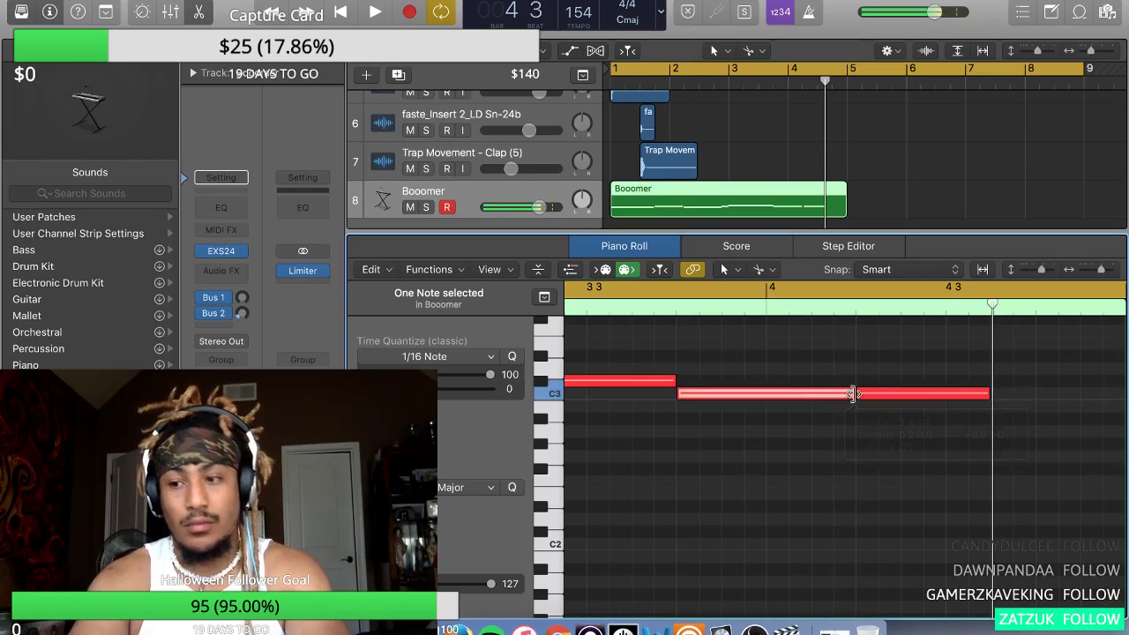
key("space")
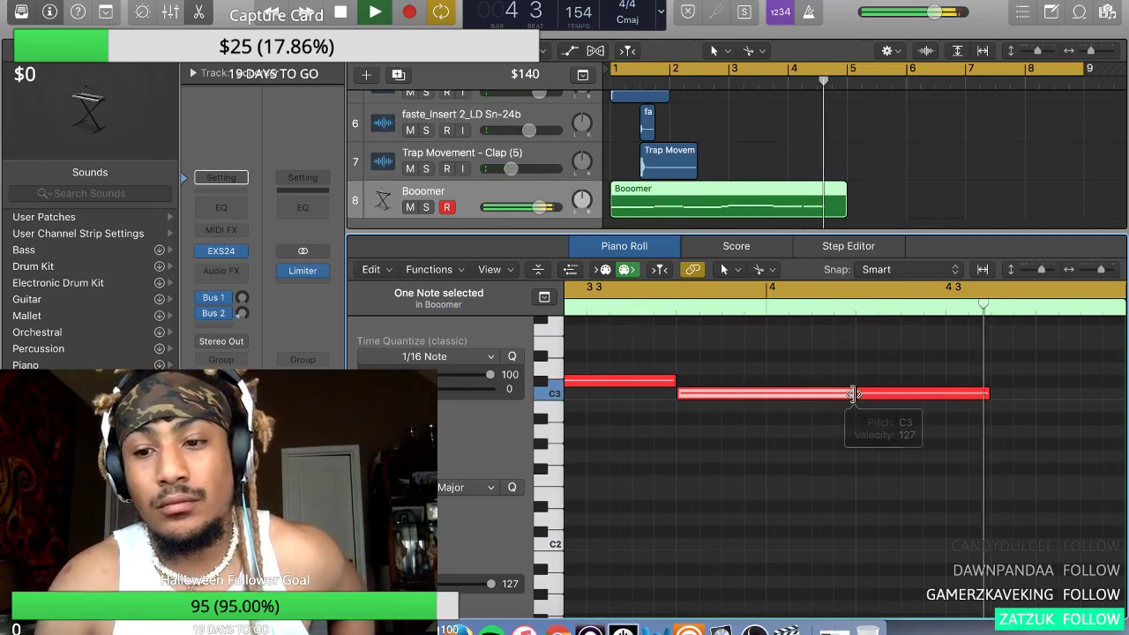
key("space")
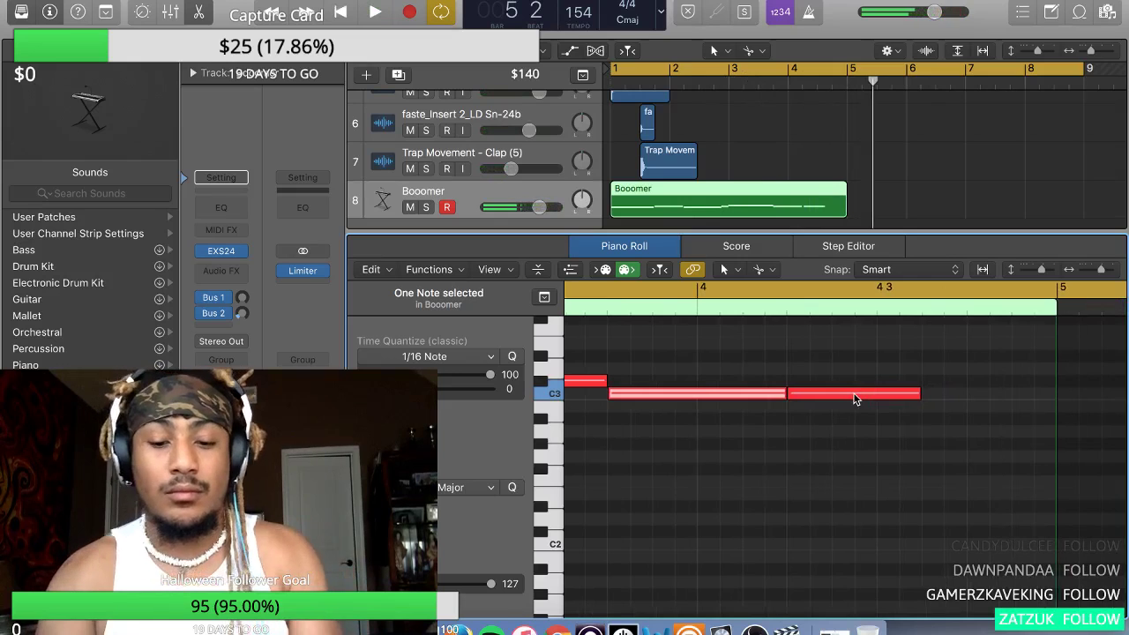
- Open Musical Typing and try out neighbouring notes around C on the Booomer sound to find an ending for the line
key("super+k")
key("j")
key("k")
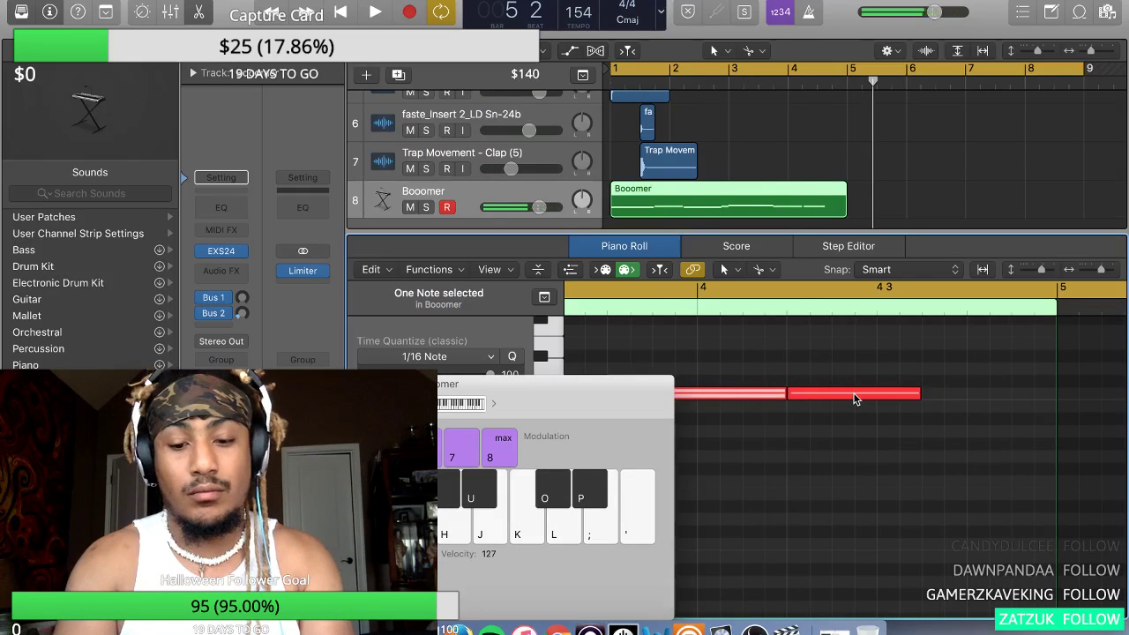
key("k")
key("l")
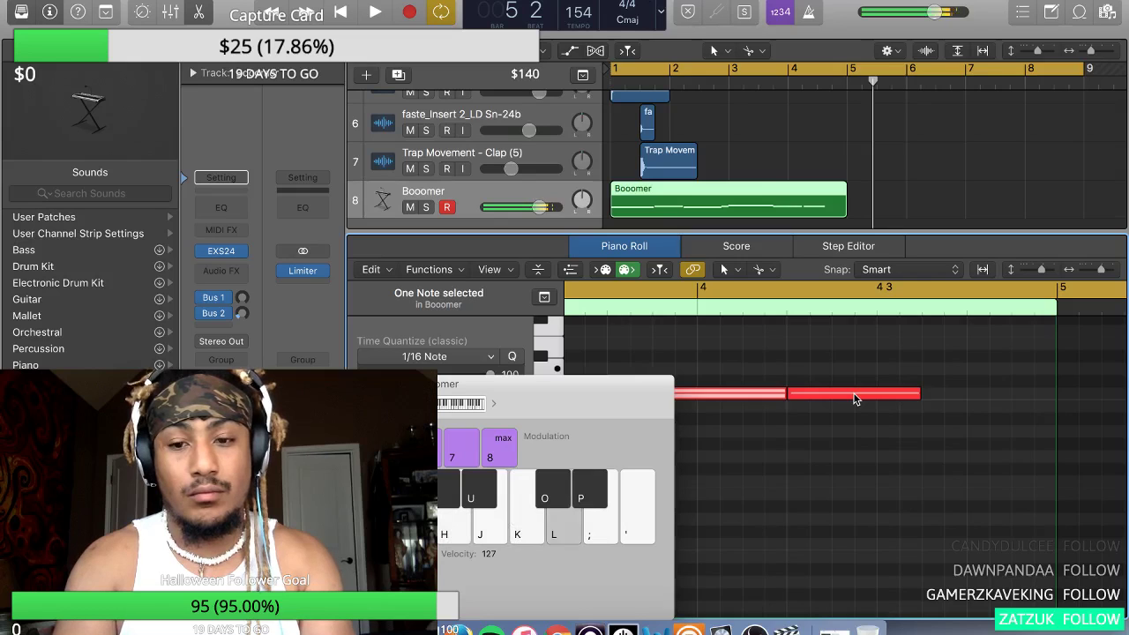
key("k")
key("k")
key("j")
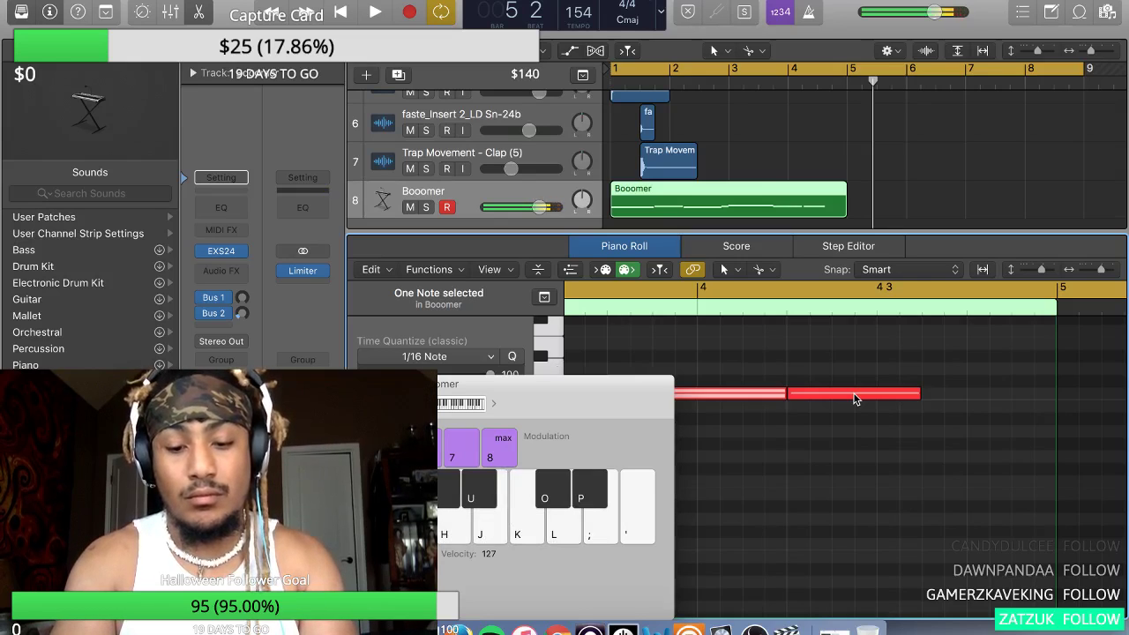
key("k")
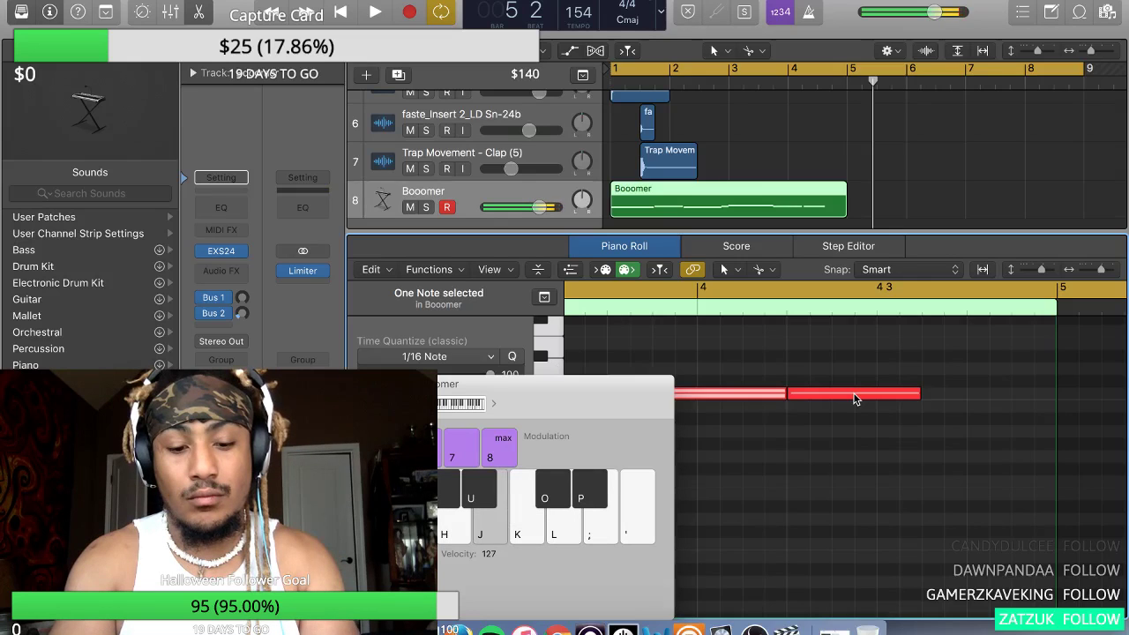
key("k")
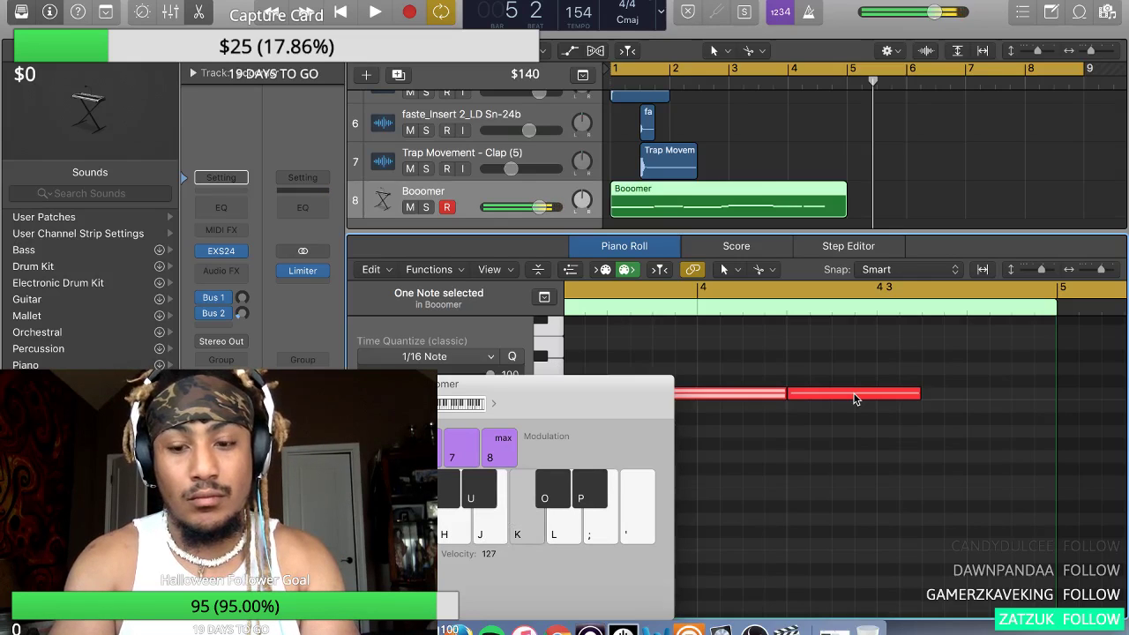
key("j")
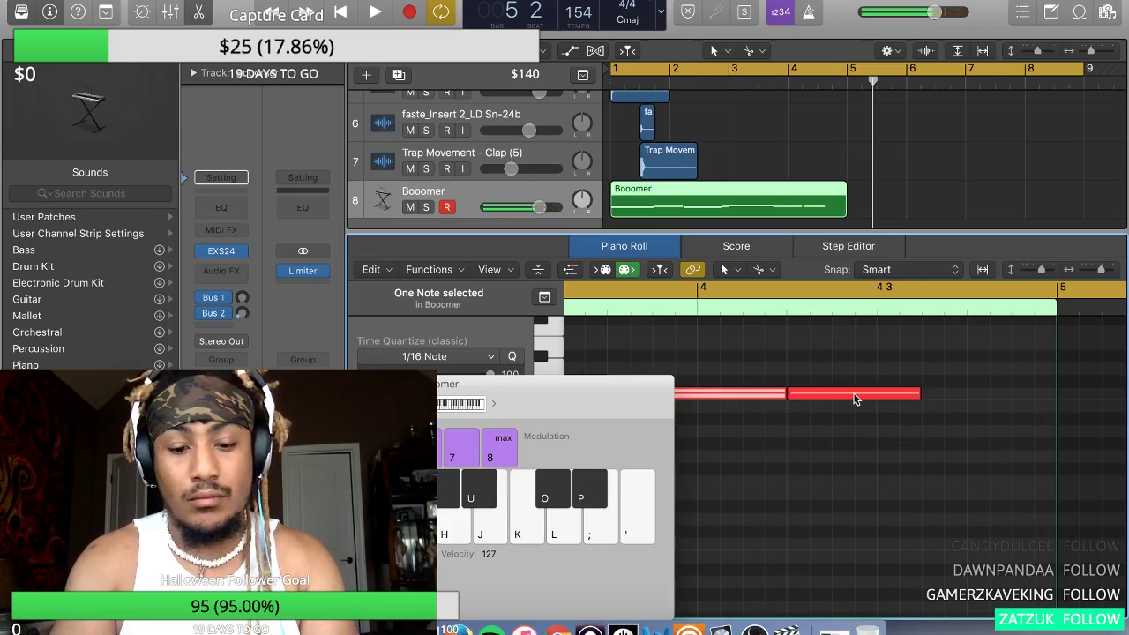
key("k")
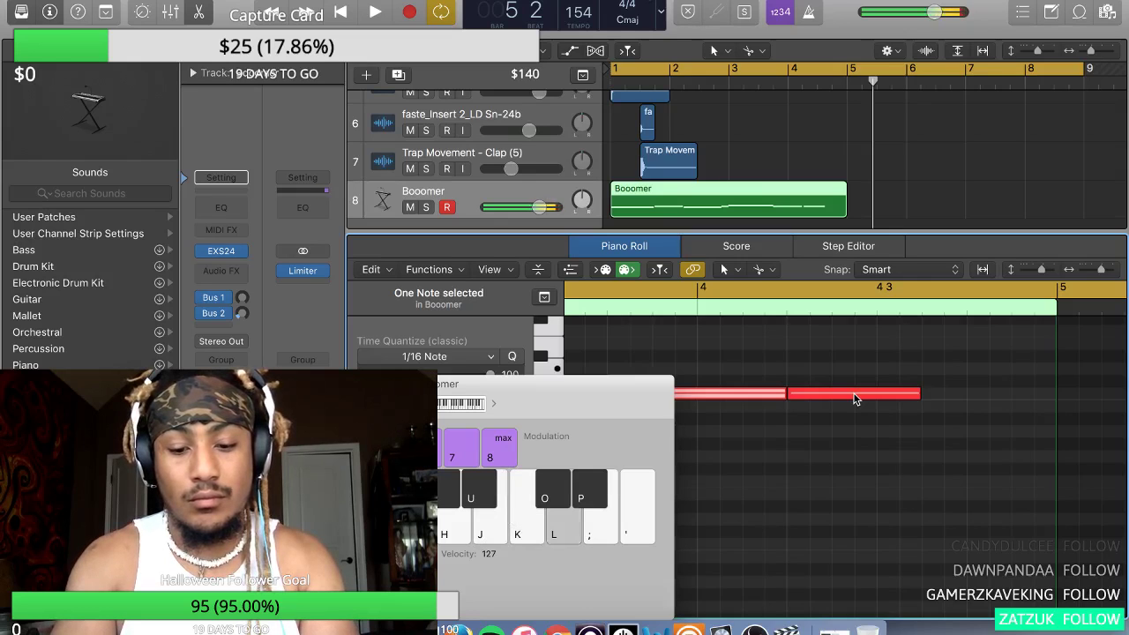
key("k")
key("k")
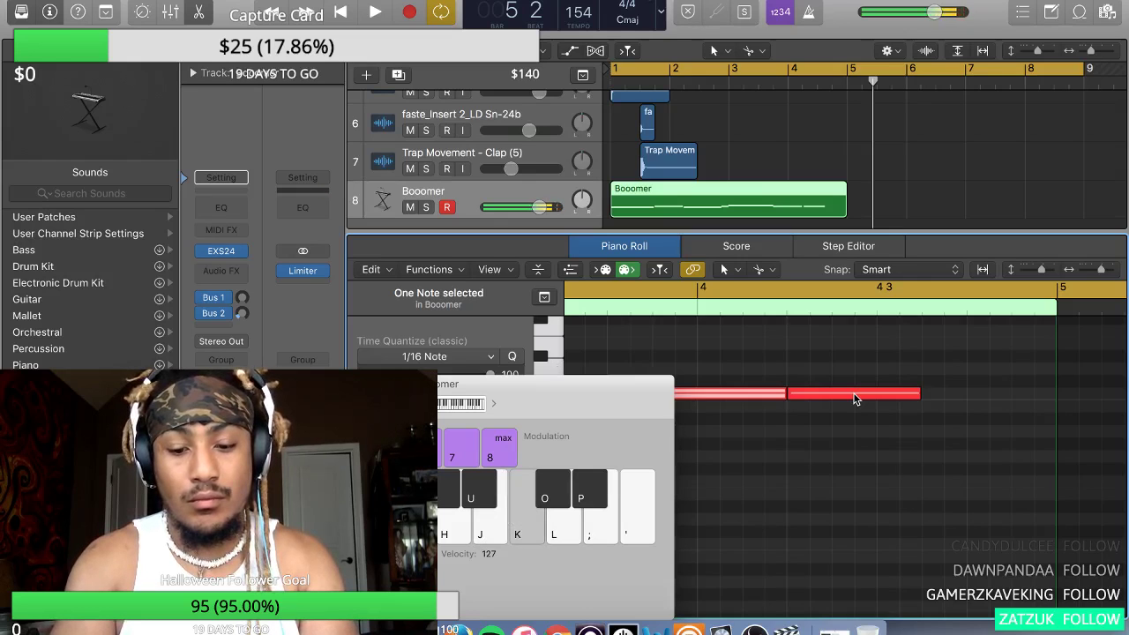
key("k")
key("j")
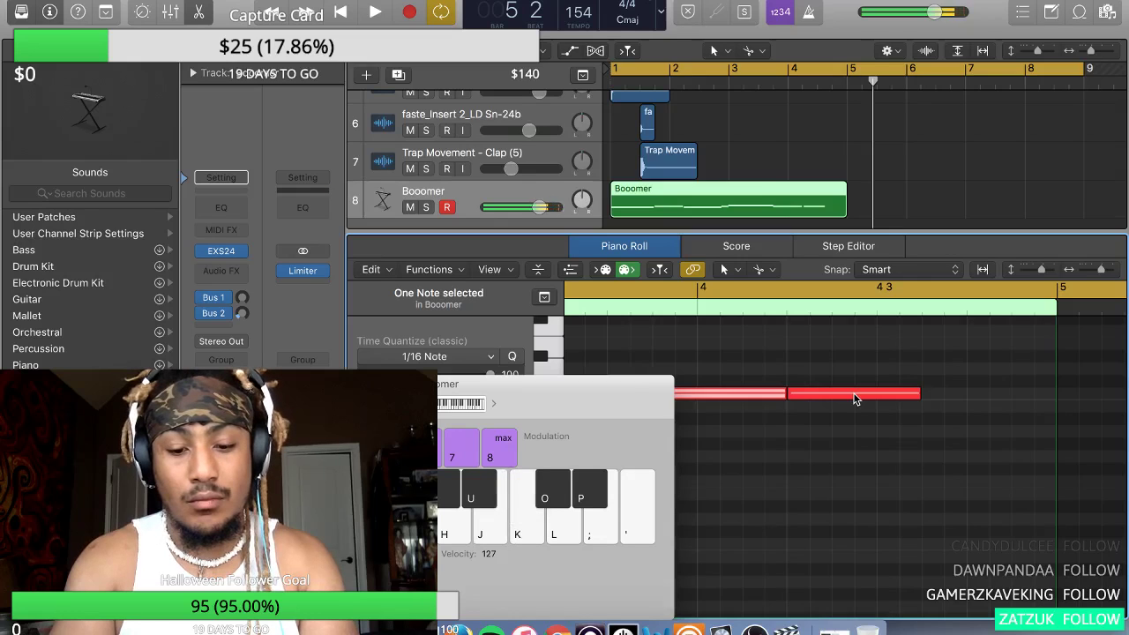
key("k")
key("k")
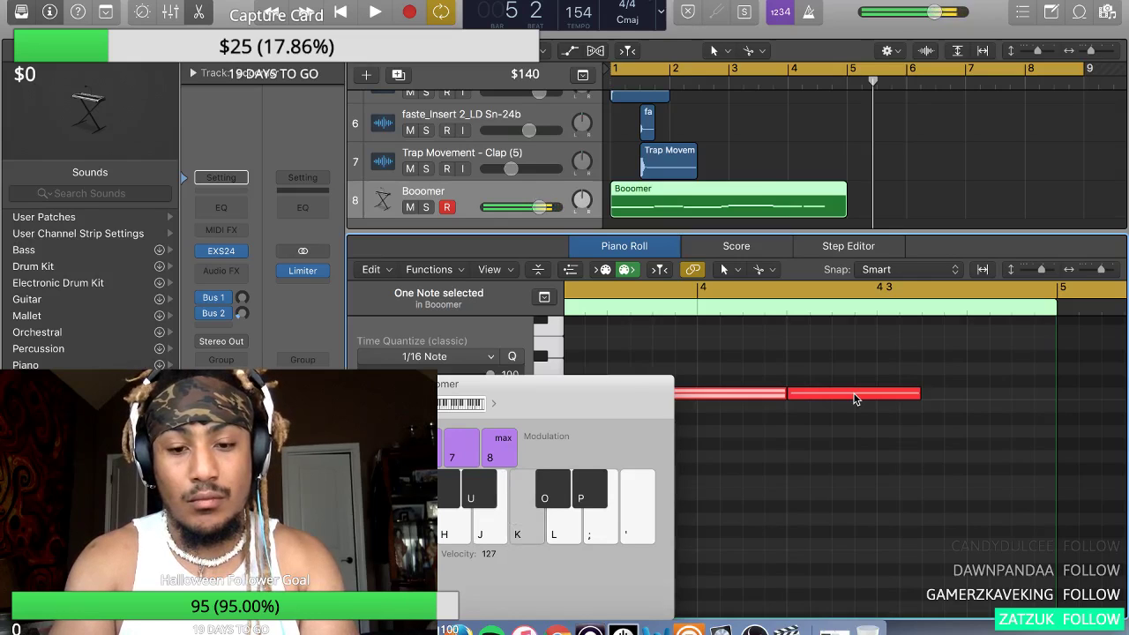
key("k")
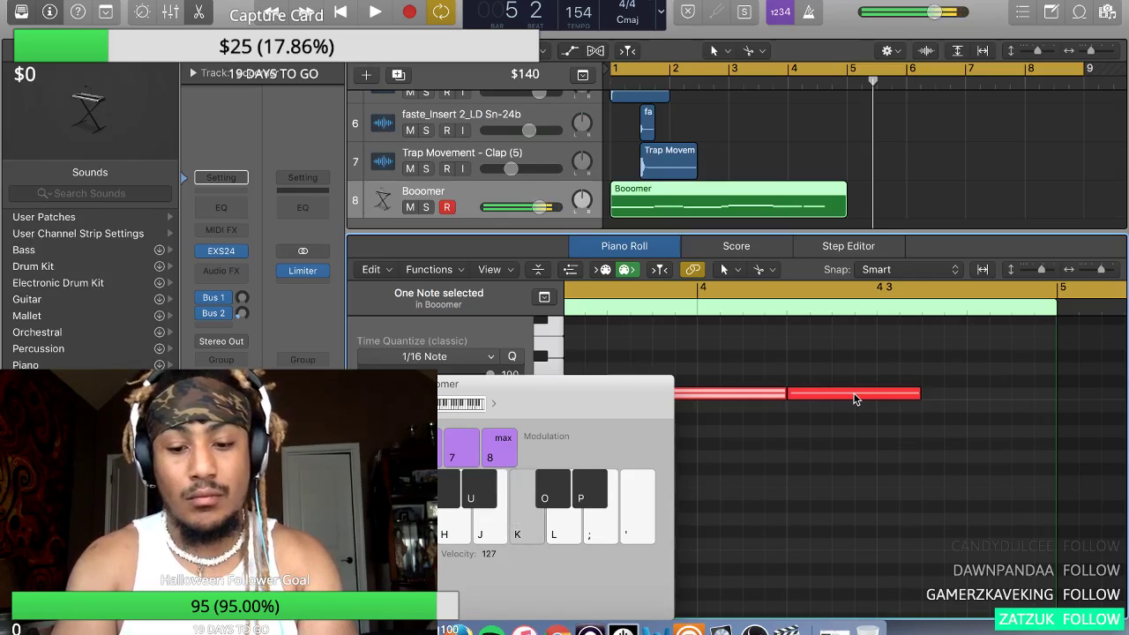
key("j")
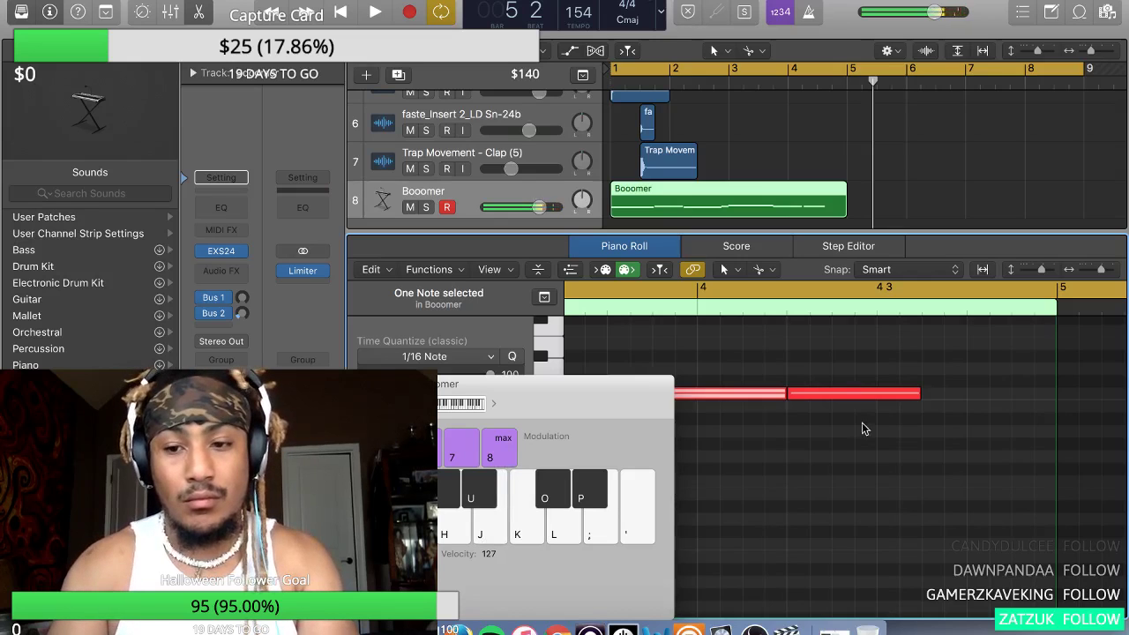
key("j")
- Copy the last C3 note down to A2 directly behind it, shorten the copy to about three quarters of a beat, and play back
left_click_drag(912, 394, 1034, 434)
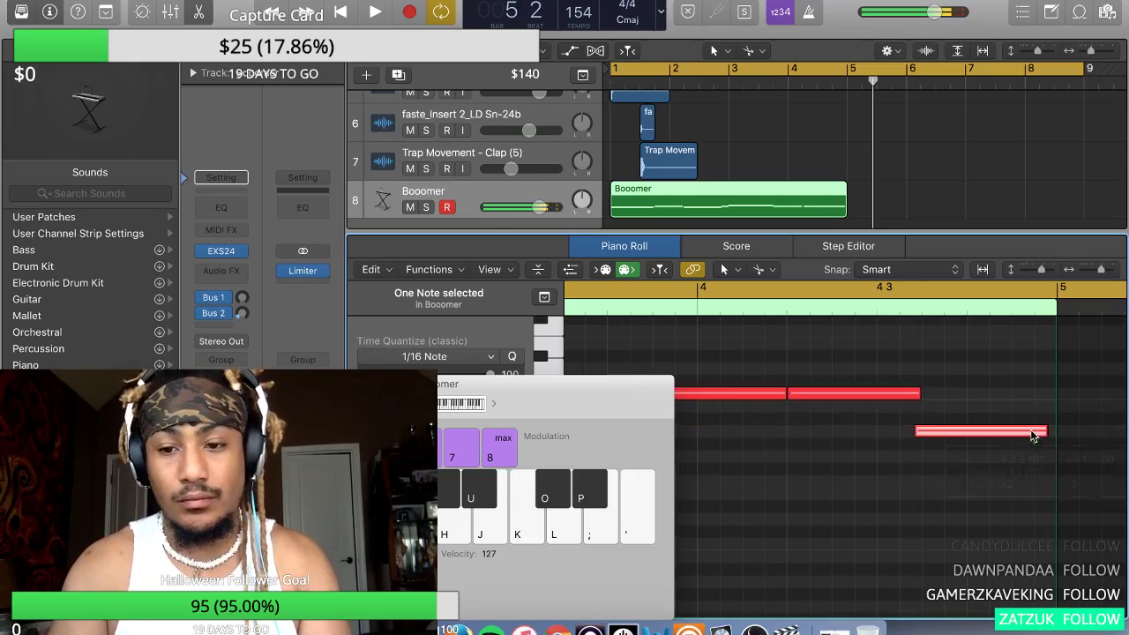
left_click_drag(954, 441, 962, 439)
left_click_drag(1048, 432, 988, 441)
key("space")
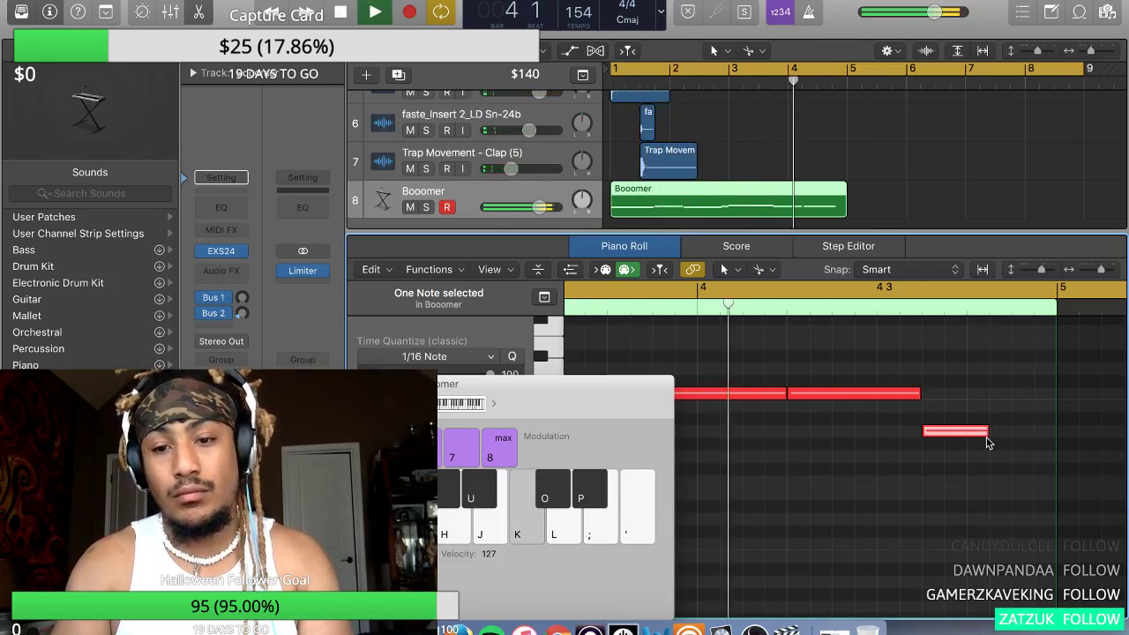
key("space")
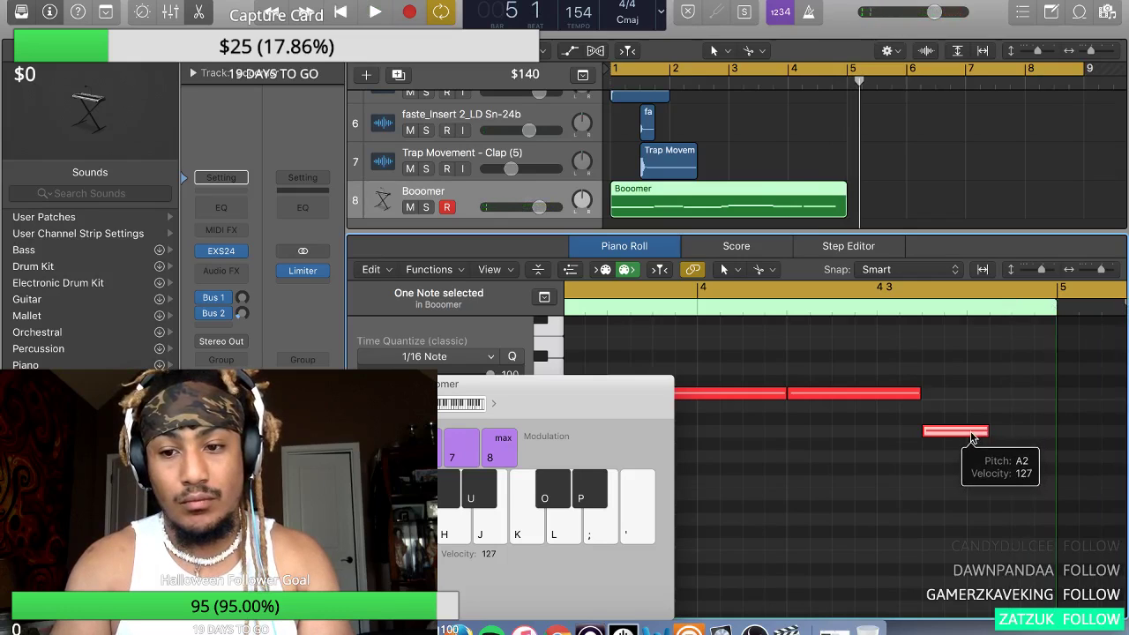
- Duplicate the Booomer region to bars 5 through 8 and play the beat
left_click_drag(973, 437, 1012, 208)
key("space")
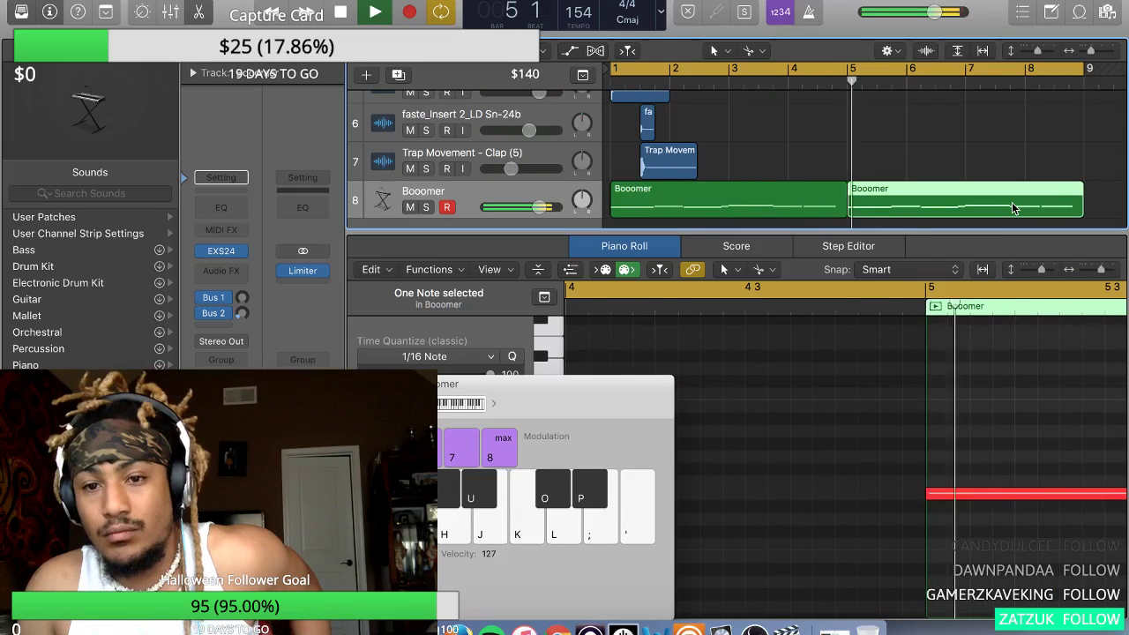
- Try a copy of the first region's A2 note at the end of bar 4, on C3 and on A2, and delete it
left_click(834, 208)
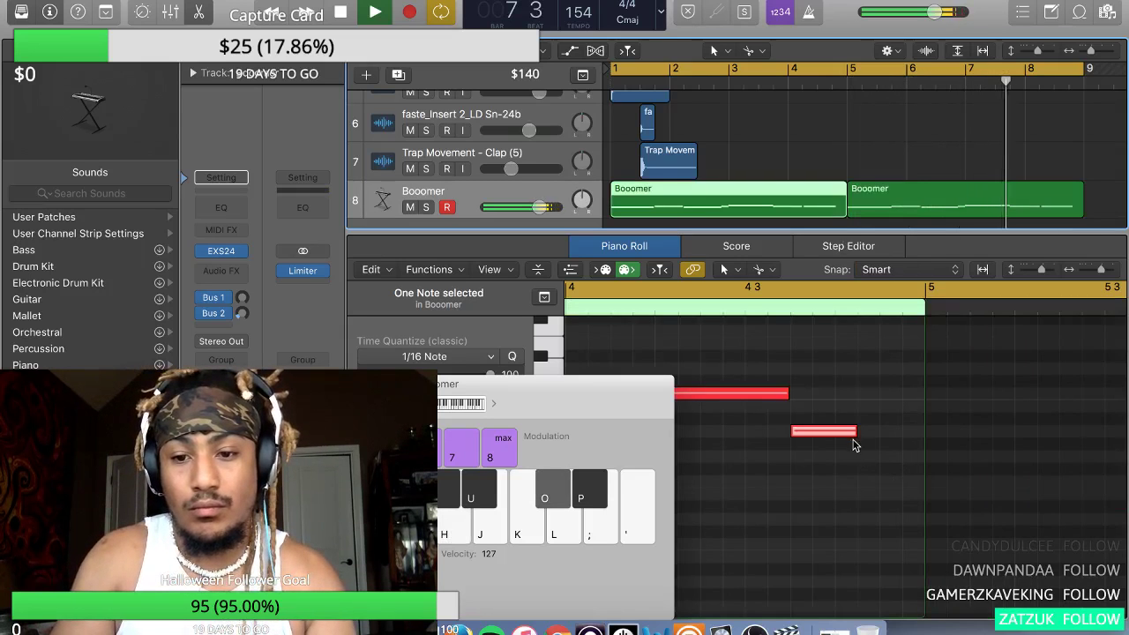
left_click_drag(842, 434, 893, 395)
left_click(896, 464)
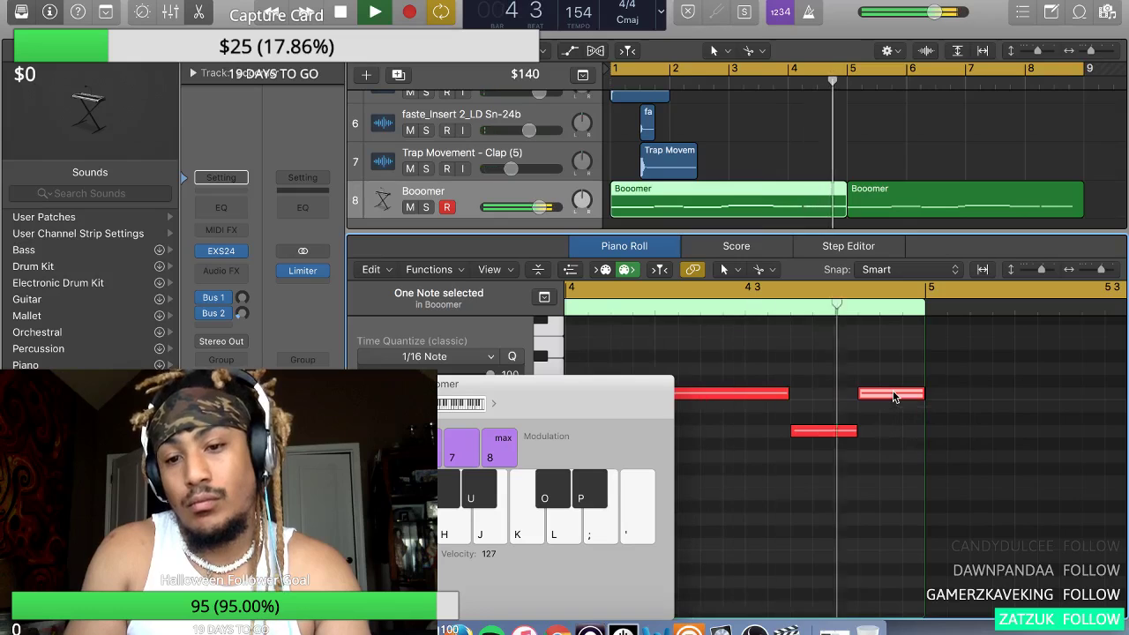
left_click_drag(896, 399, 869, 428)
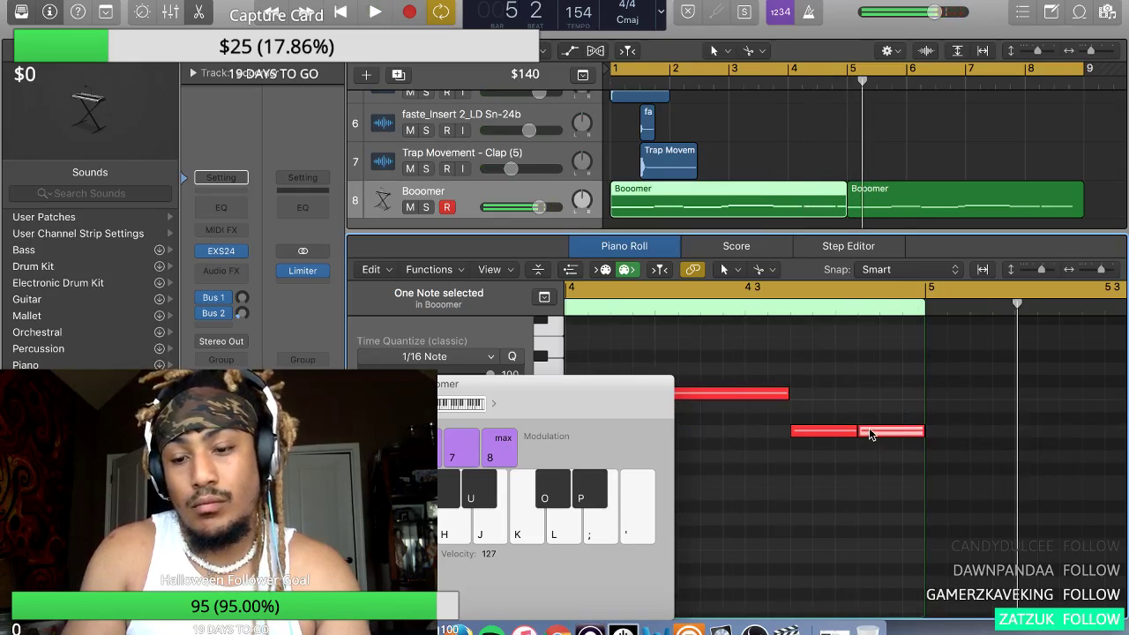
key("Delete")
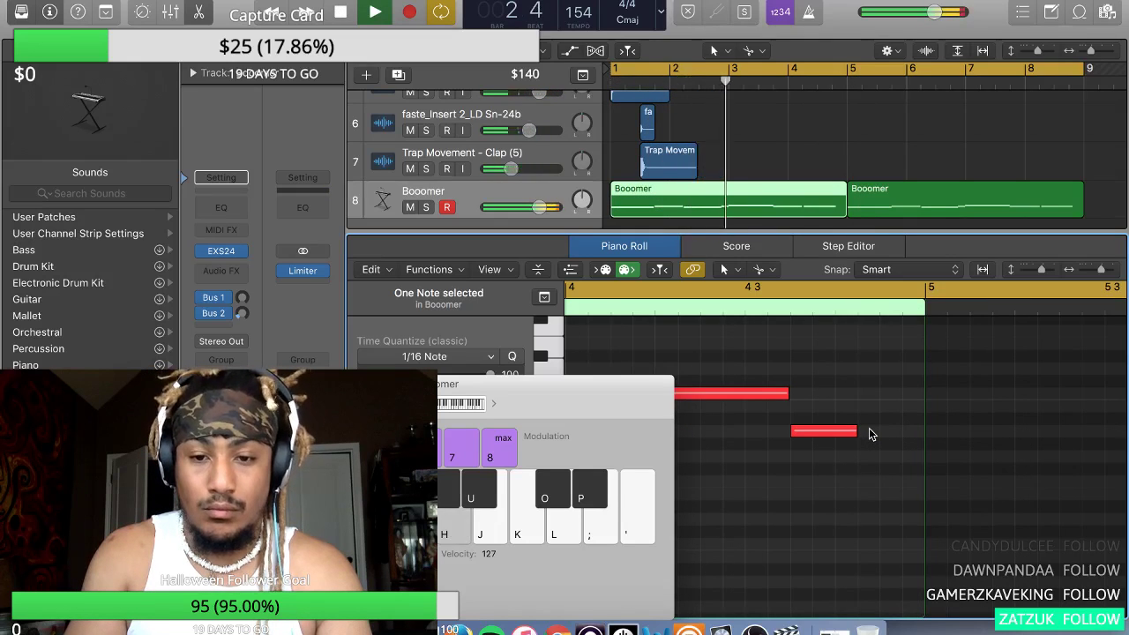
- Extend the first region's final A2 note to the end of bar 4 and play back
key("o")
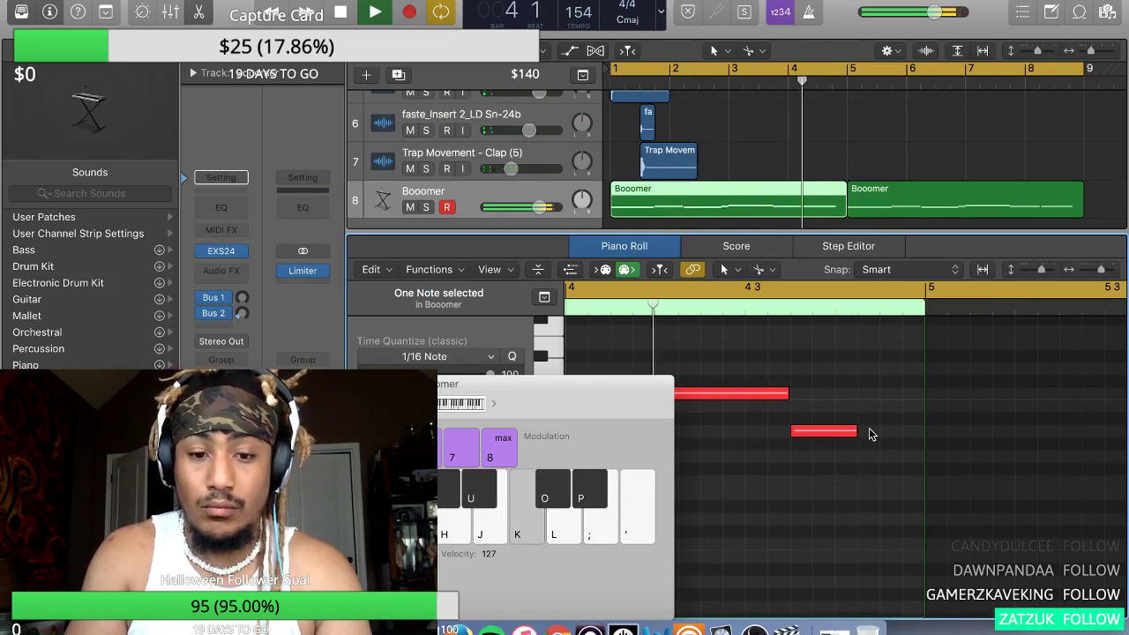
key("y")
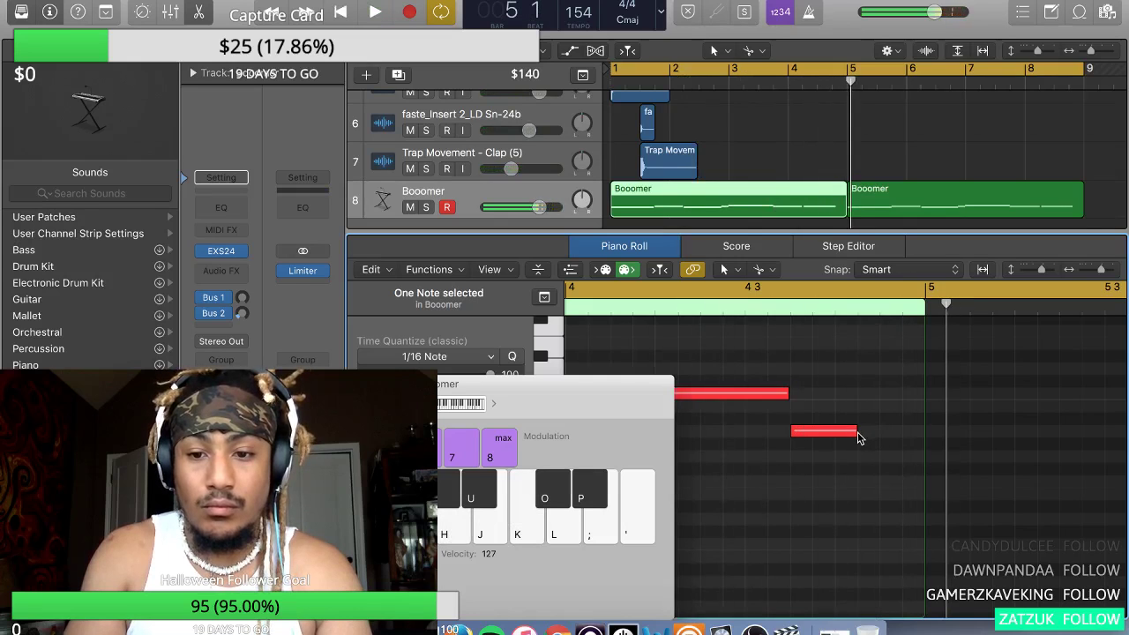
left_click_drag(853, 431, 922, 441)
key("space")
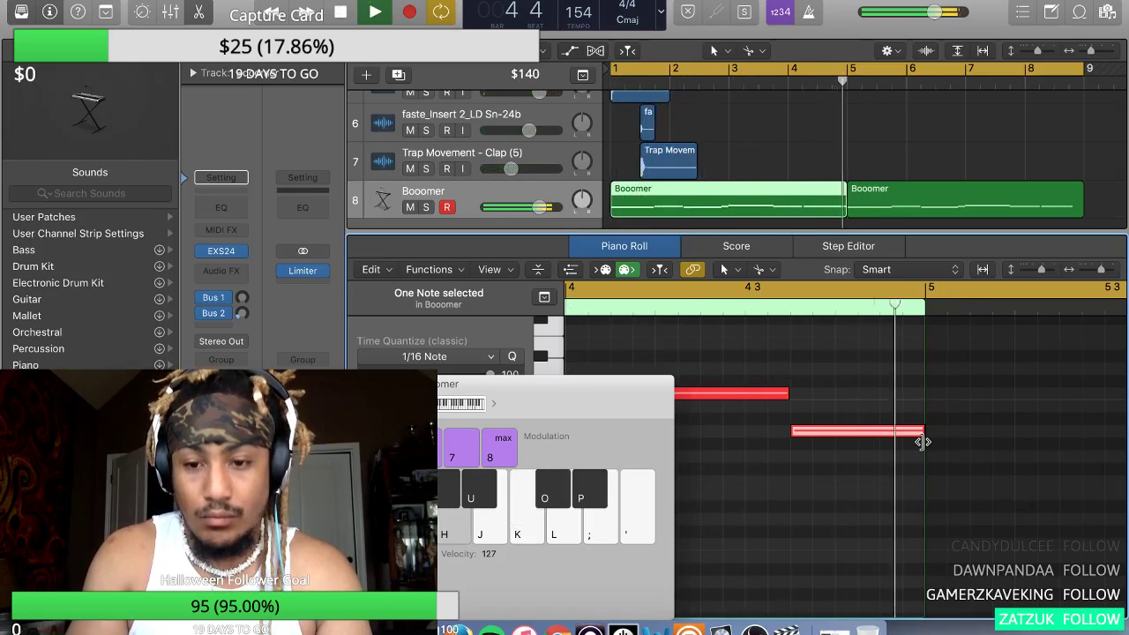
- Cut the final A2 note to about half a beat, fill the rest of bar 4 with a C3 note, and play back
key("space")
left_click_drag(919, 432, 921, 398)
key("space")
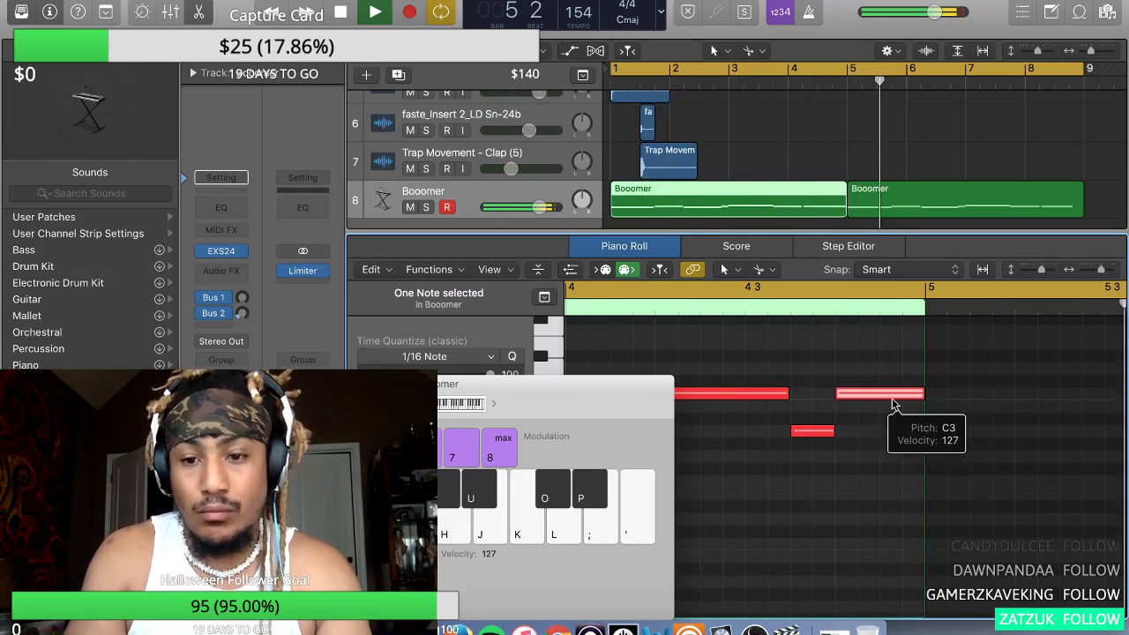
- Replace the outdated Booomer region at bar 5 with a fresh repeat of the edited first region
left_click(1065, 206)
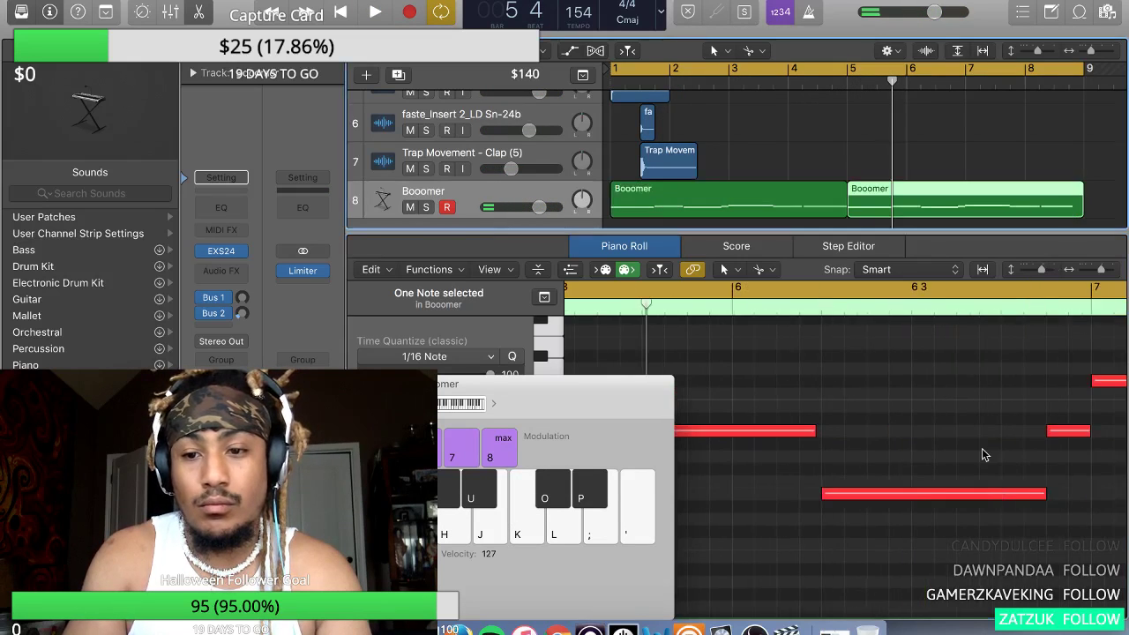
scroll(982, 448, "right", 10)
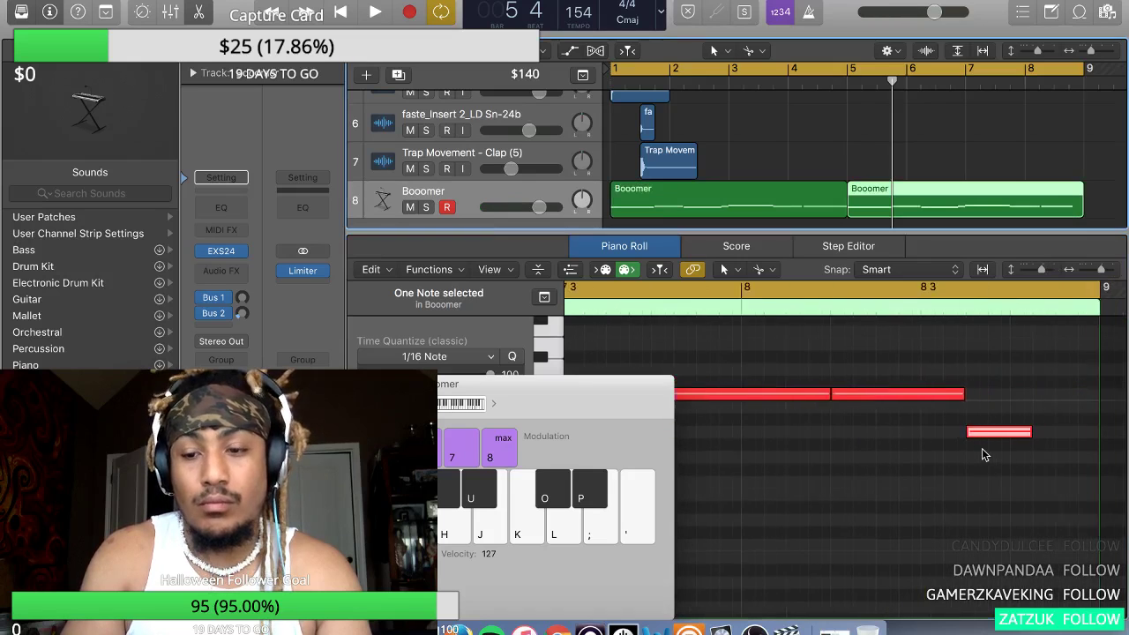
scroll(982, 448, "right", 1)
left_click(960, 176)
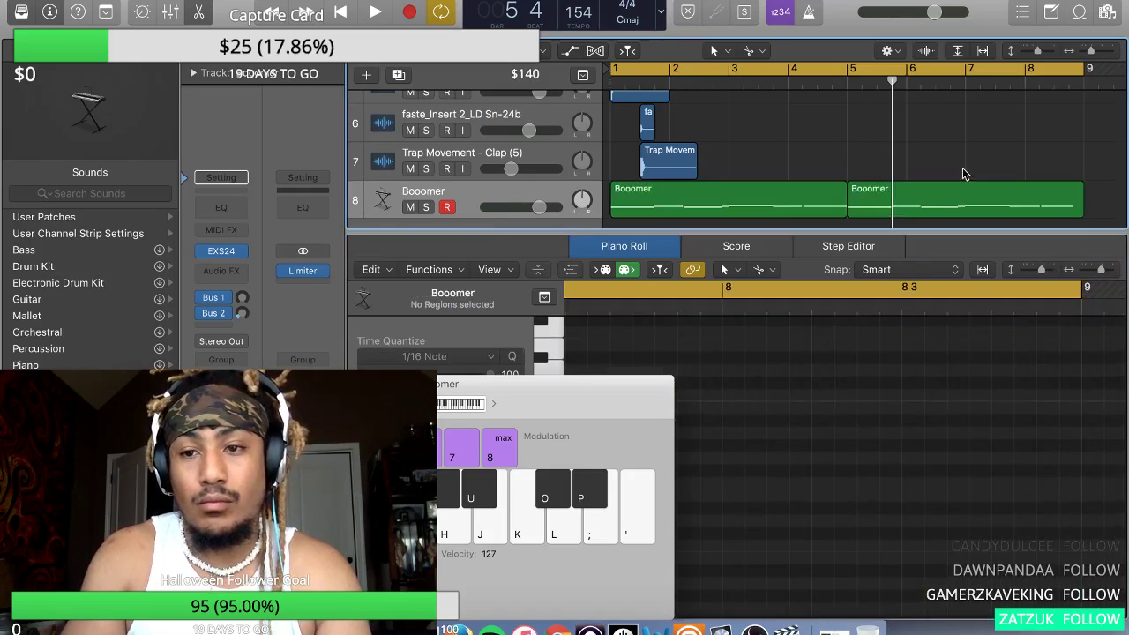
left_click(962, 194)
key("Delete")
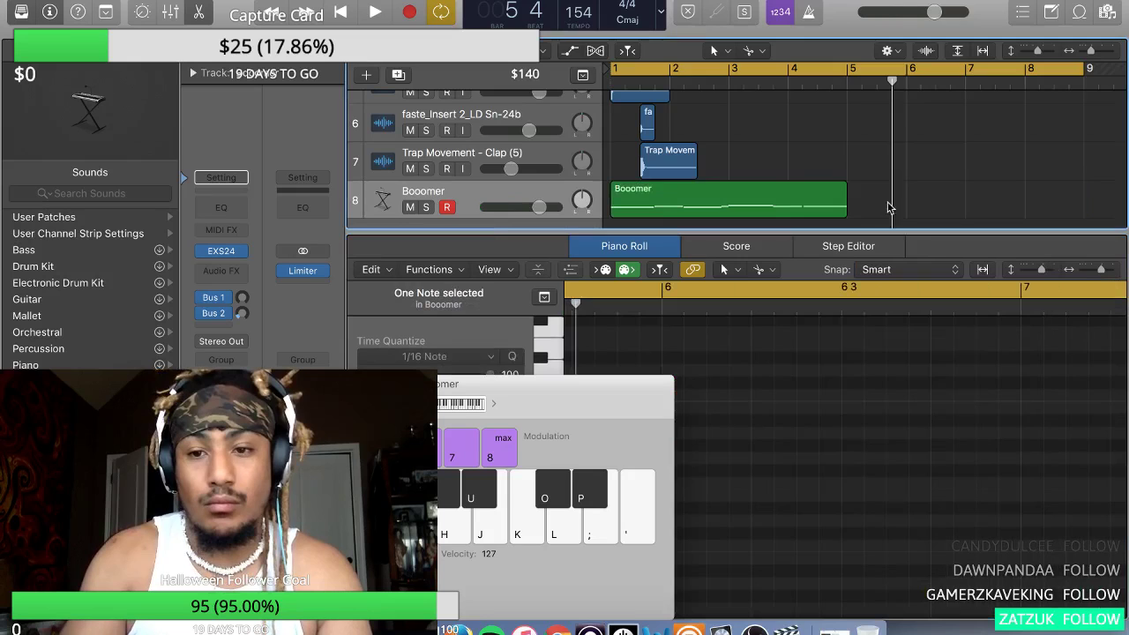
left_click(791, 210)
key("super+r")
- Move the second Booomer region's last C3 note, just before bar 9, down to G2 and play the whole line
scroll(1022, 430, "right", 15)
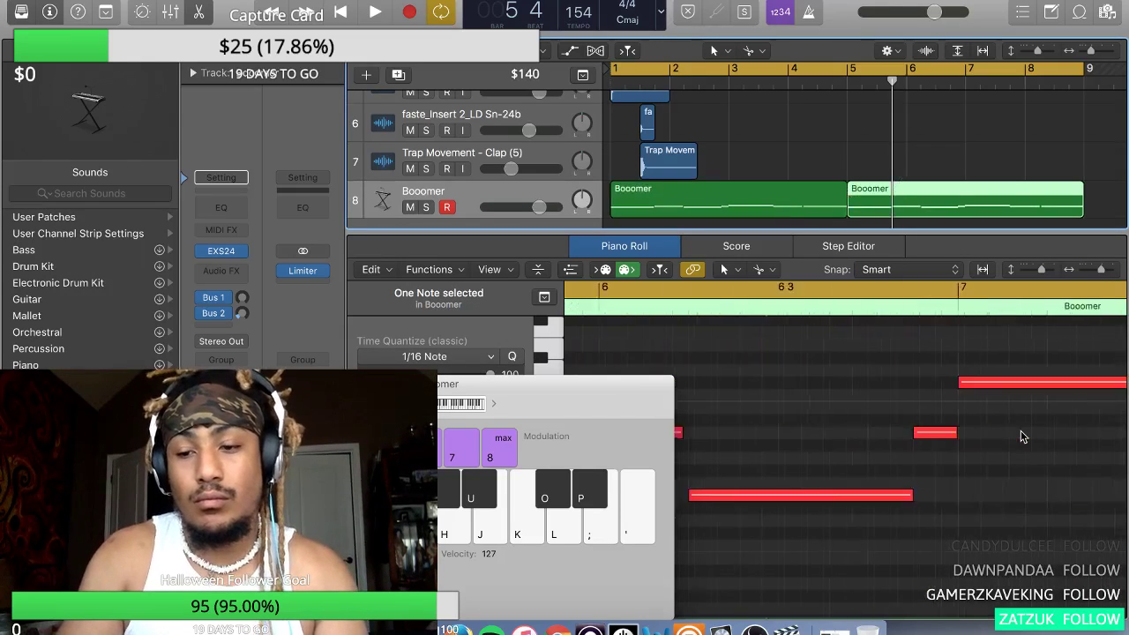
scroll(1020, 438, "right", 2)
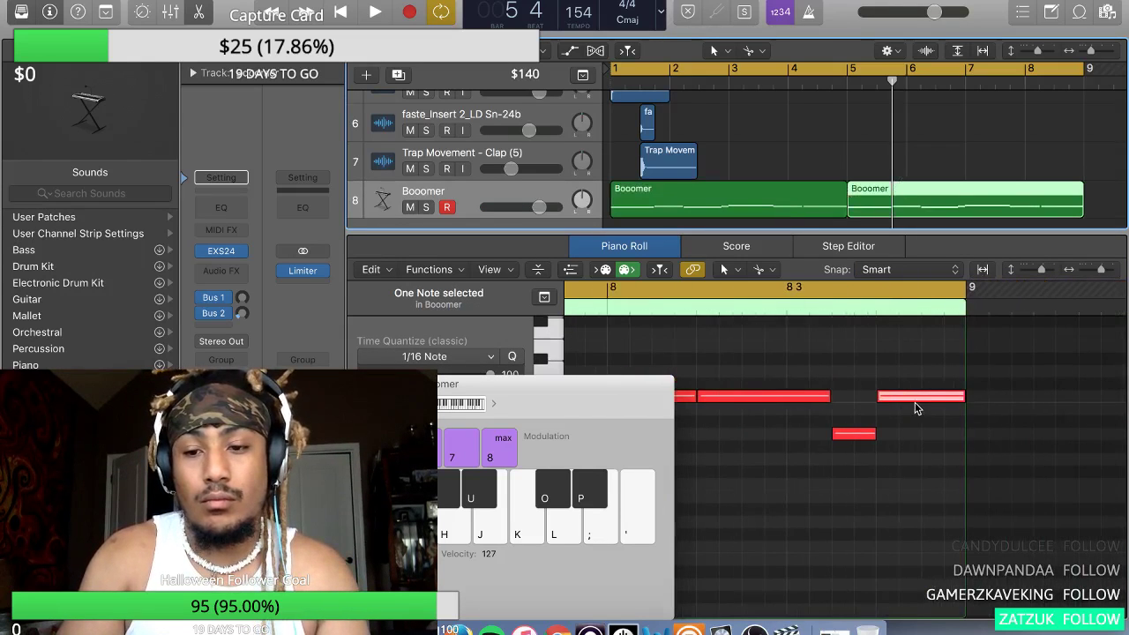
left_click_drag(910, 397, 916, 469)
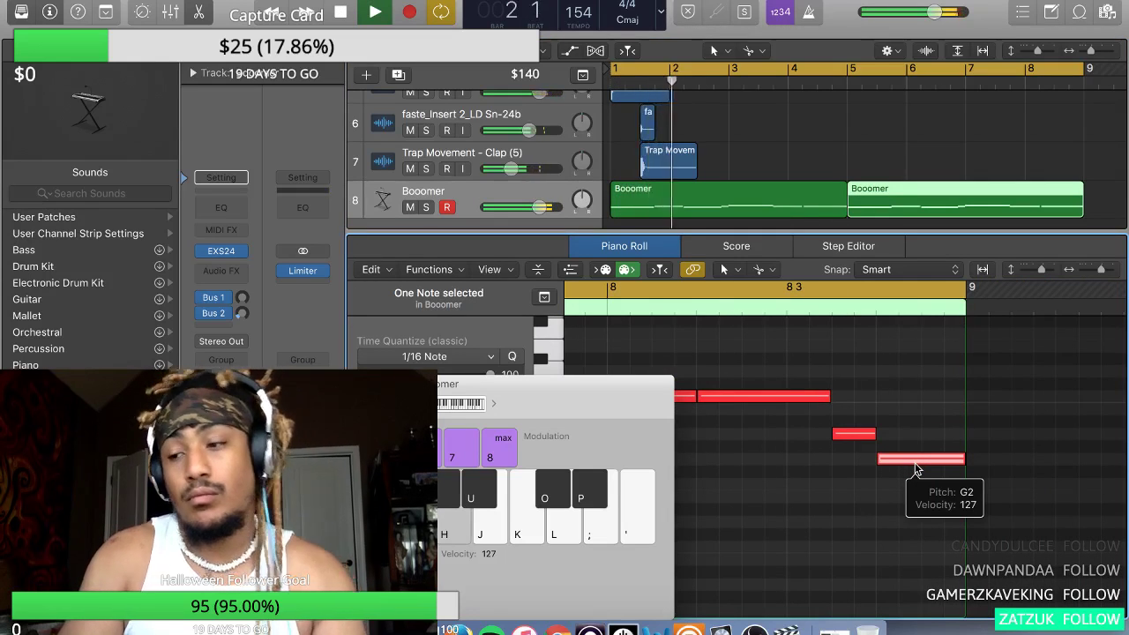
key("o")
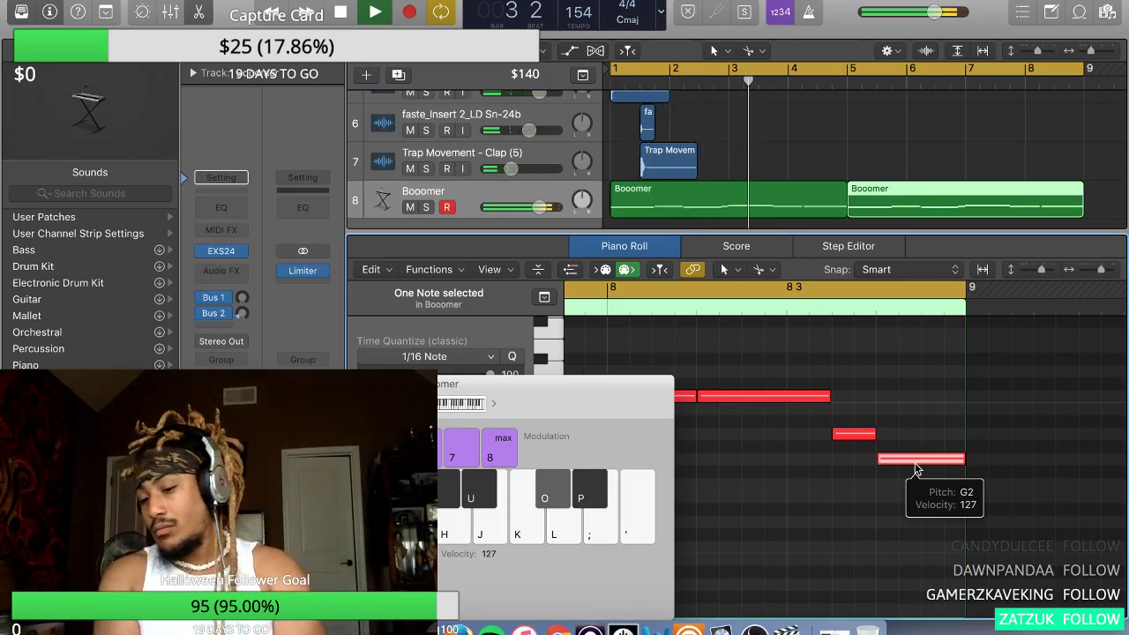
key("k")
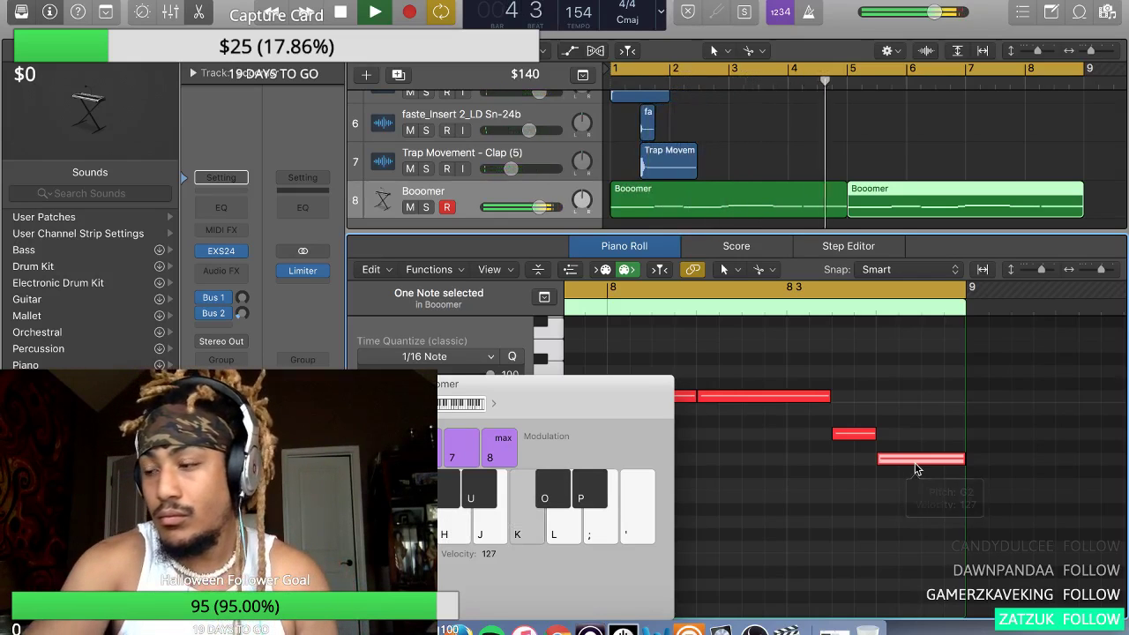
key("h")
key("k")
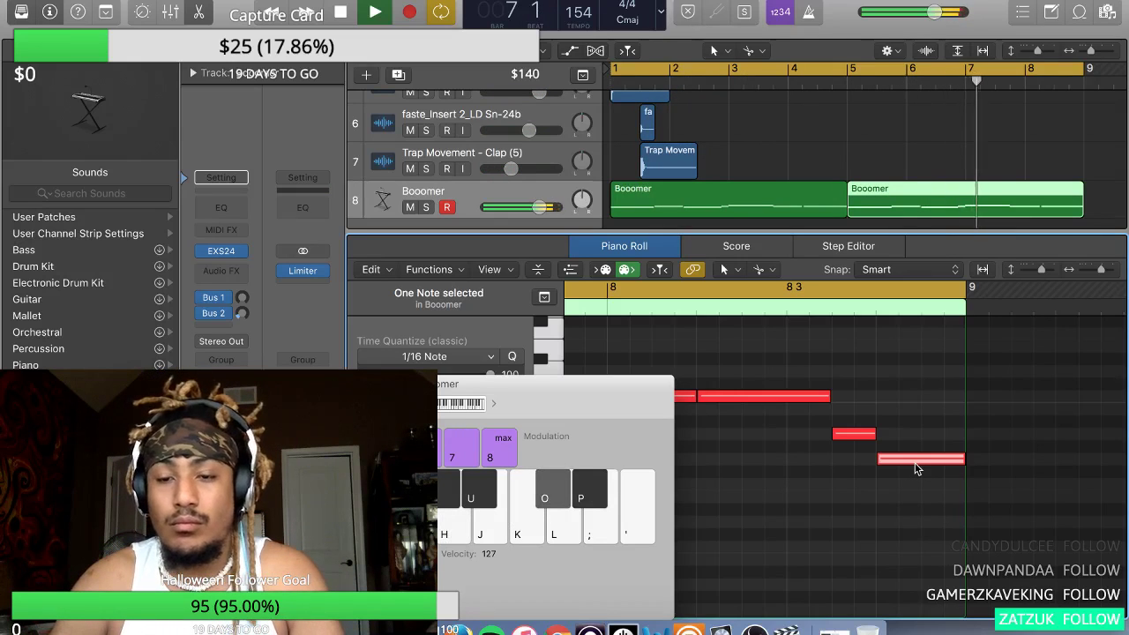
key("k")
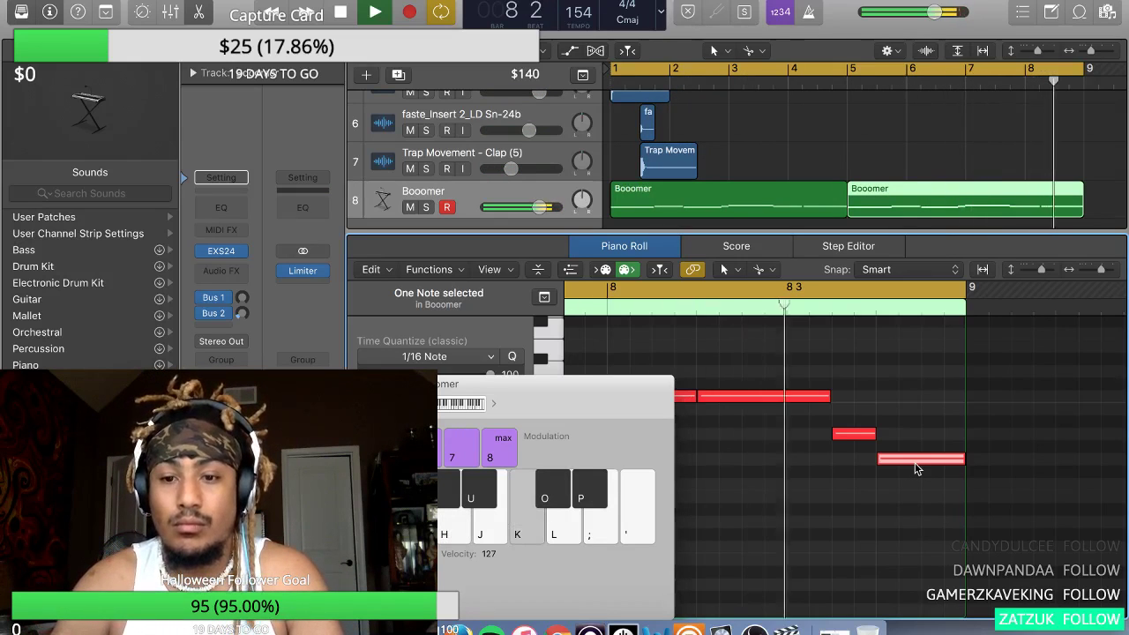
- Lower the second Booomer region's final note before bar 9 to F2 and play the line back
key("h")
key("h")
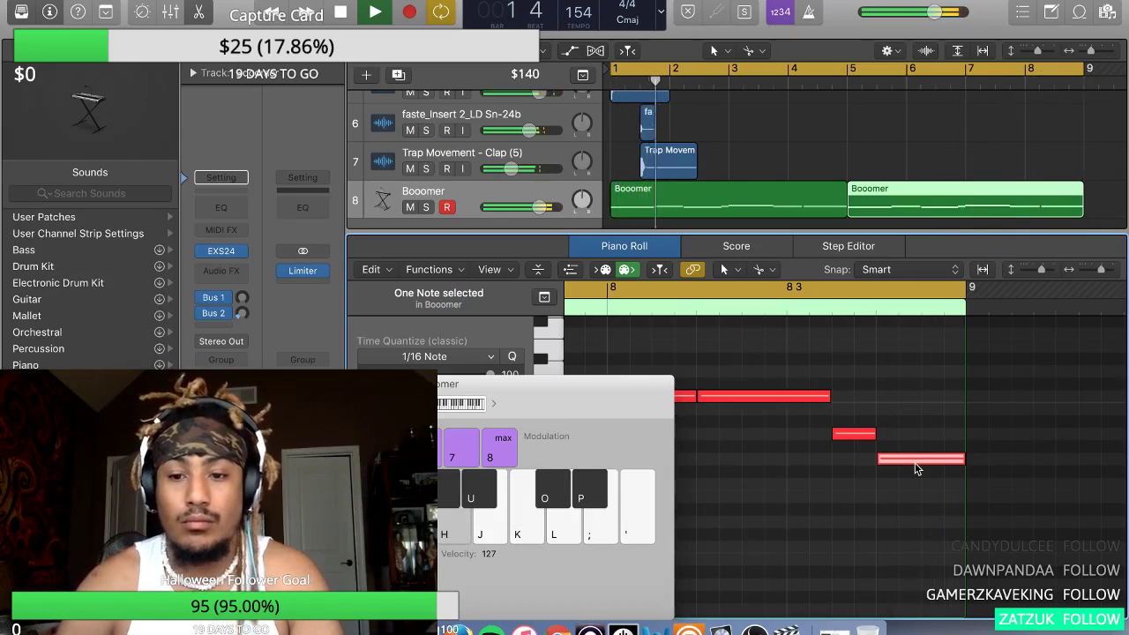
left_click_drag(918, 458, 913, 488)
mouse_move(912, 485)
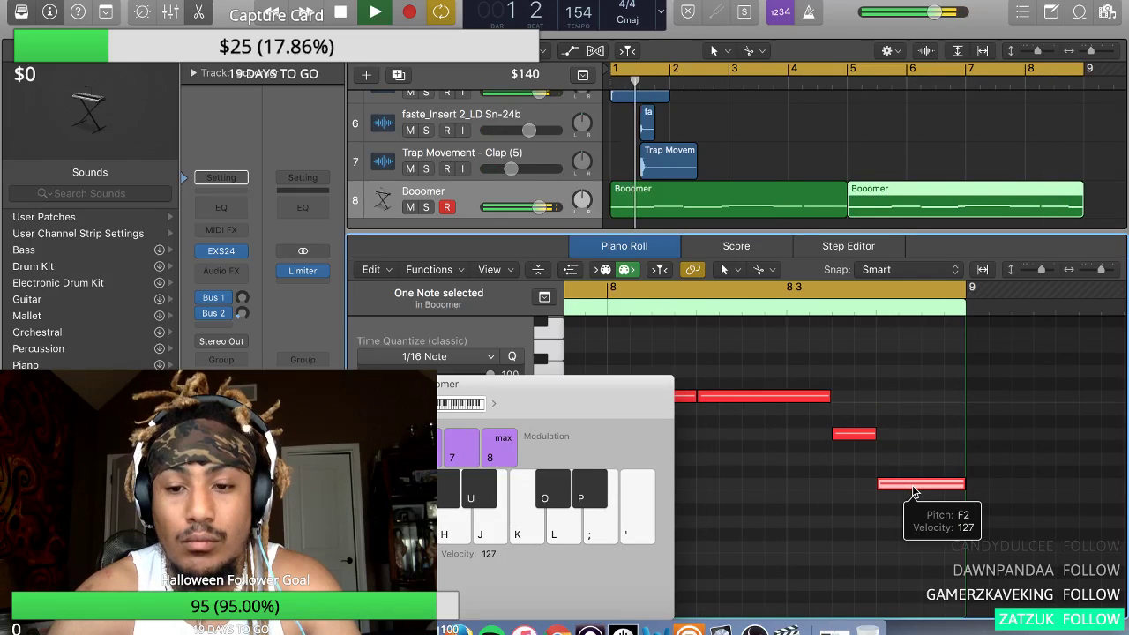
scroll(908, 486, "down", 5)
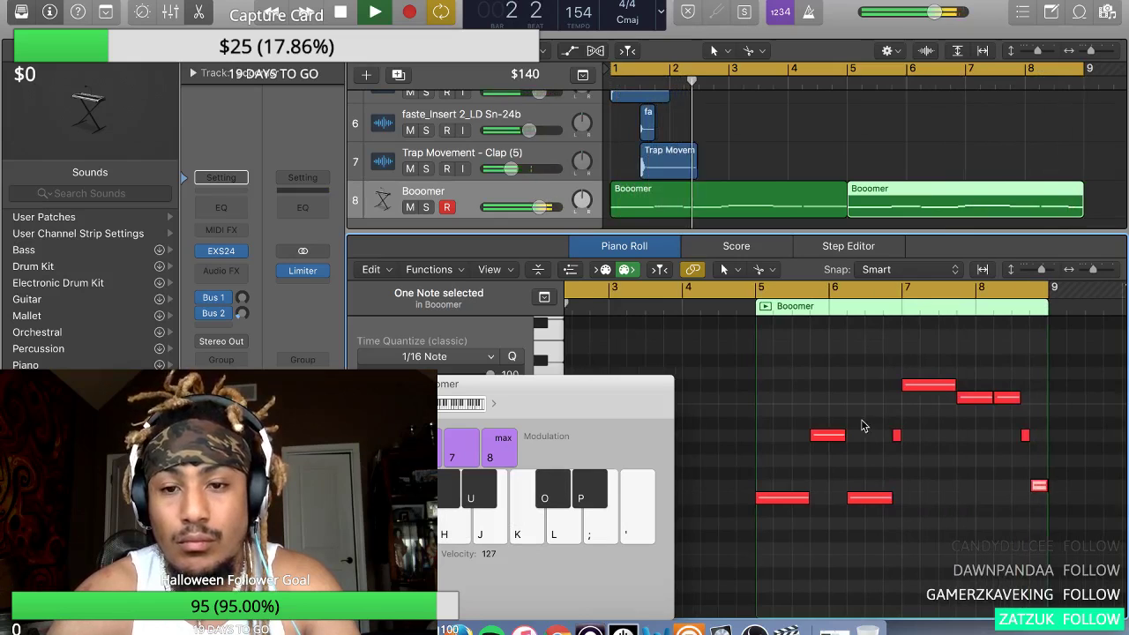
key("space")
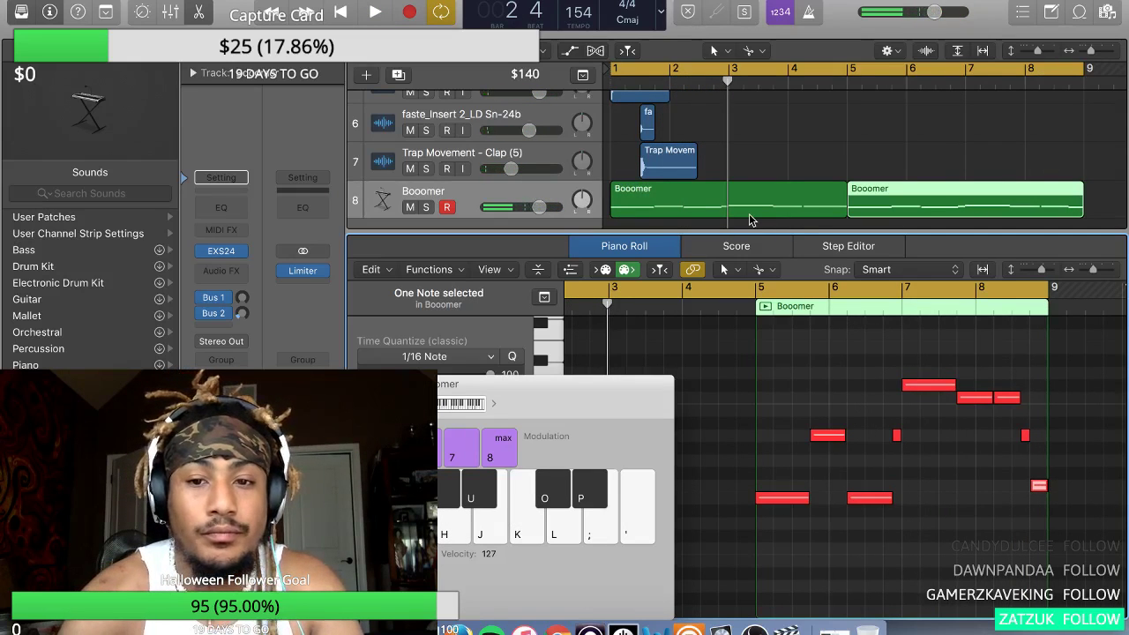
- Close the note editor and the on-screen Musical Typing keyboard to show all the tracks
key("n")
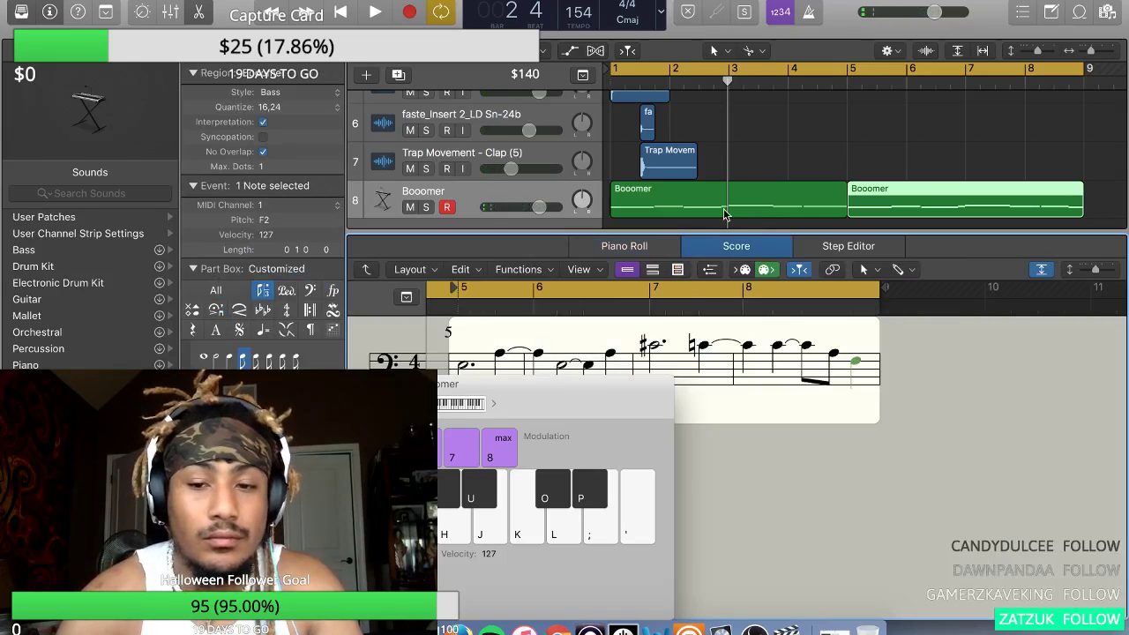
key("n")
key("super+k")
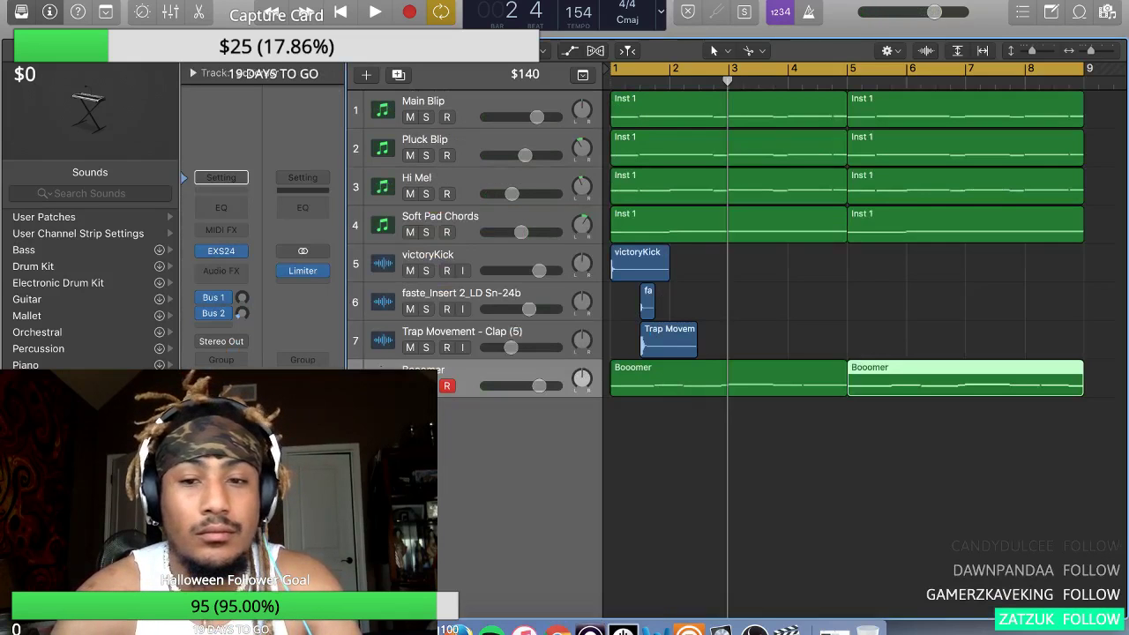
- Try the snare and clap regions at bar 4, return them to beat 3 of bar 1, and play back
left_click_drag(703, 297, 817, 341)
key("space")
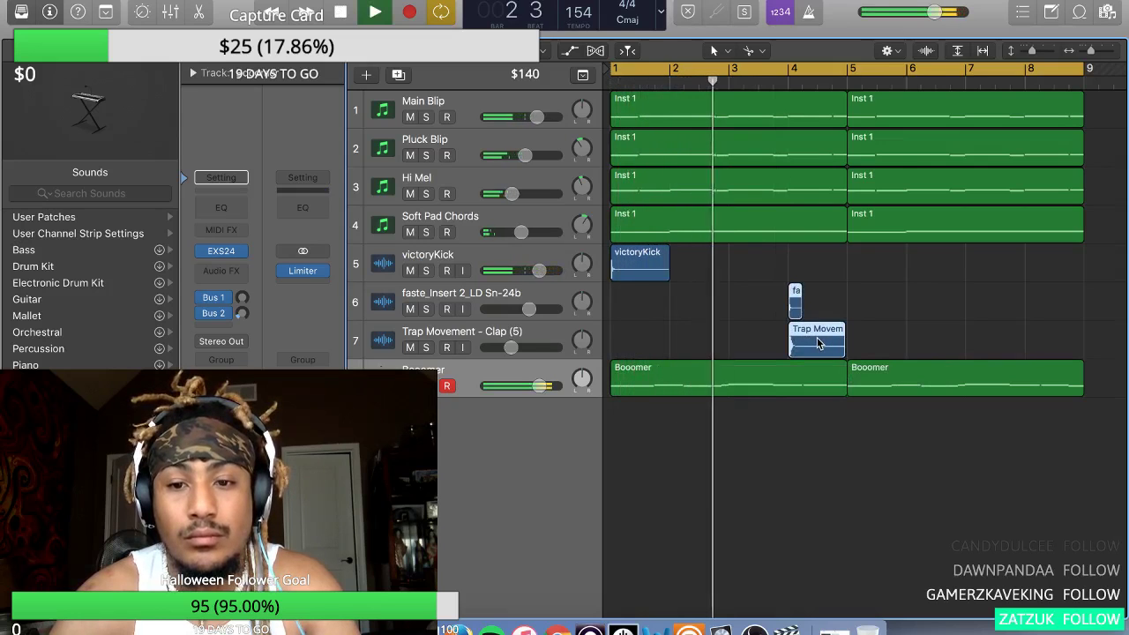
key("space")
left_click_drag(794, 341, 670, 346)
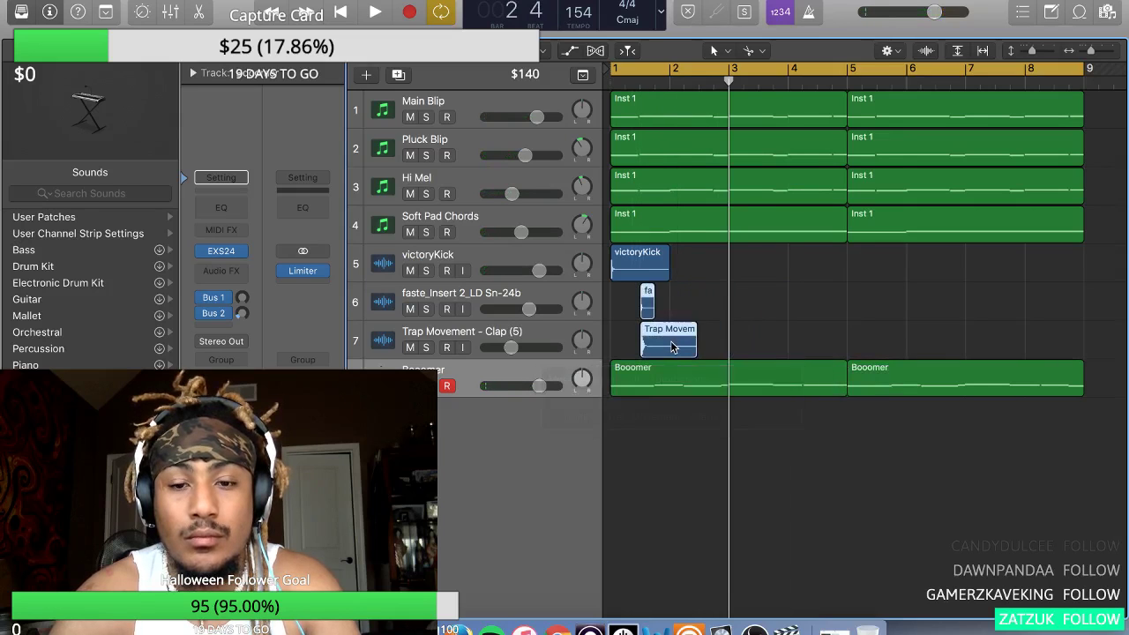
key("space")
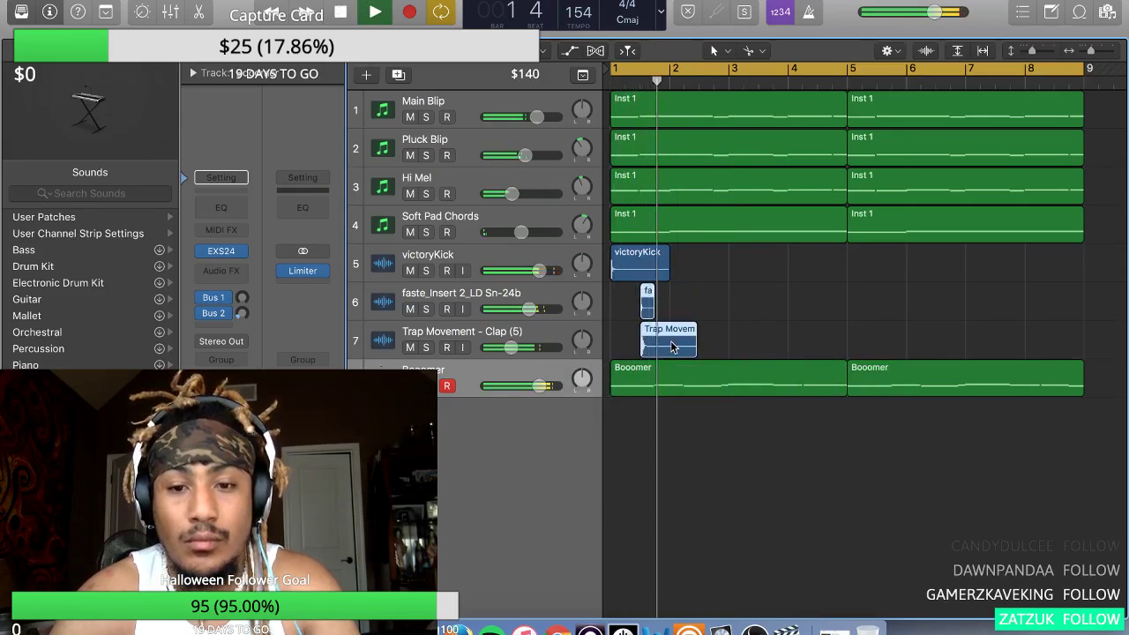
key("space")
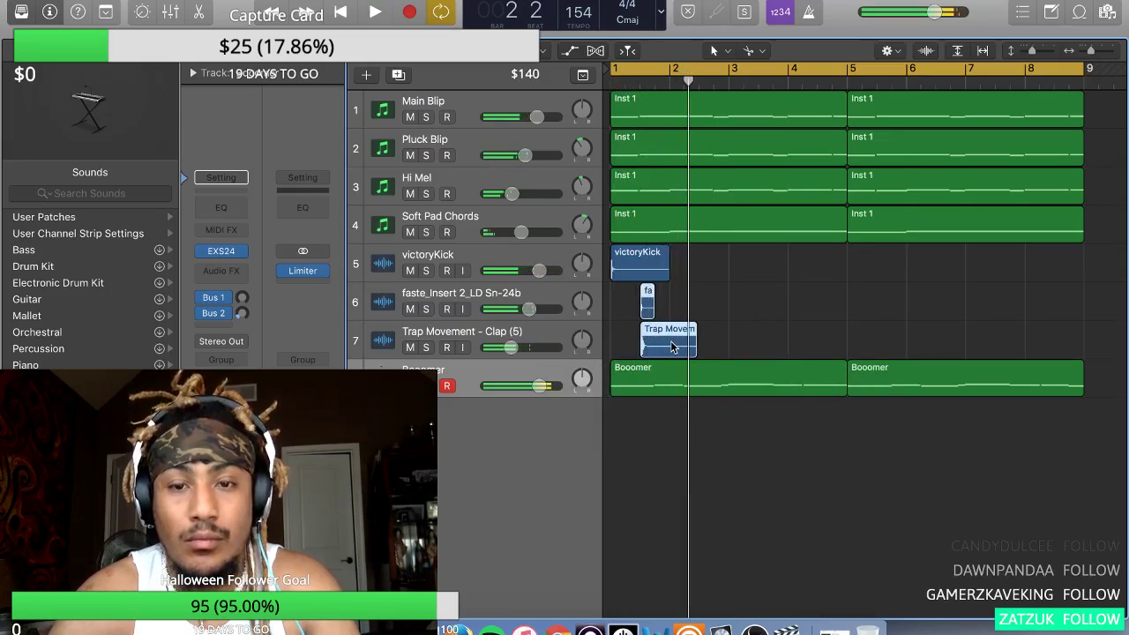
- Copy the snare and clap hits to beat 3 of every bar through bar 8, and mute the clap track
left_click(722, 346)
mouse_move(721, 346)
left_mouse_down()
mouse_move(728, 337)
mouse_move(711, 330)
mouse_move(732, 337)
left_mouse_up()
key("space")
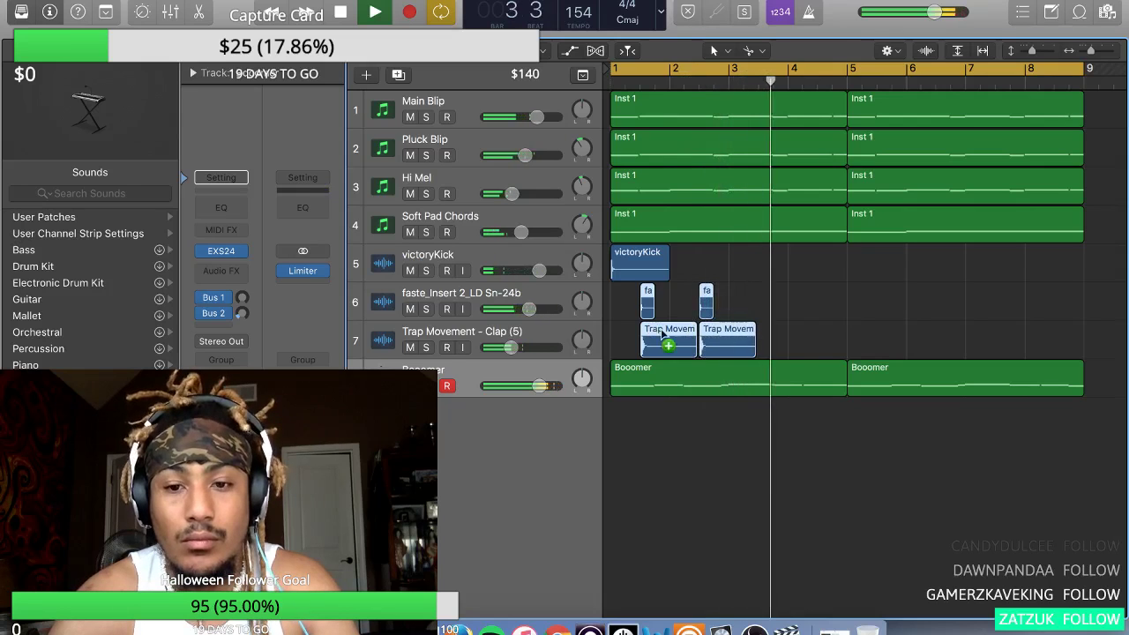
left_click_drag(661, 333, 776, 346)
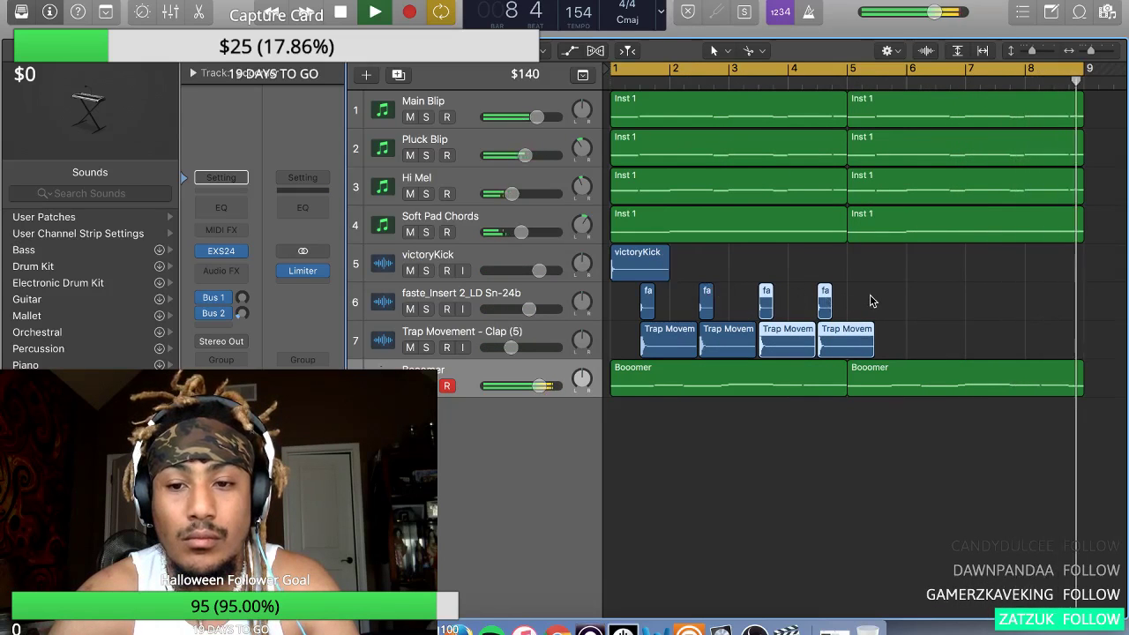
mouse_move(872, 298)
left_mouse_down()
mouse_move(664, 334)
mouse_move(715, 299)
mouse_move(851, 295)
mouse_move(886, 308)
left_mouse_up()
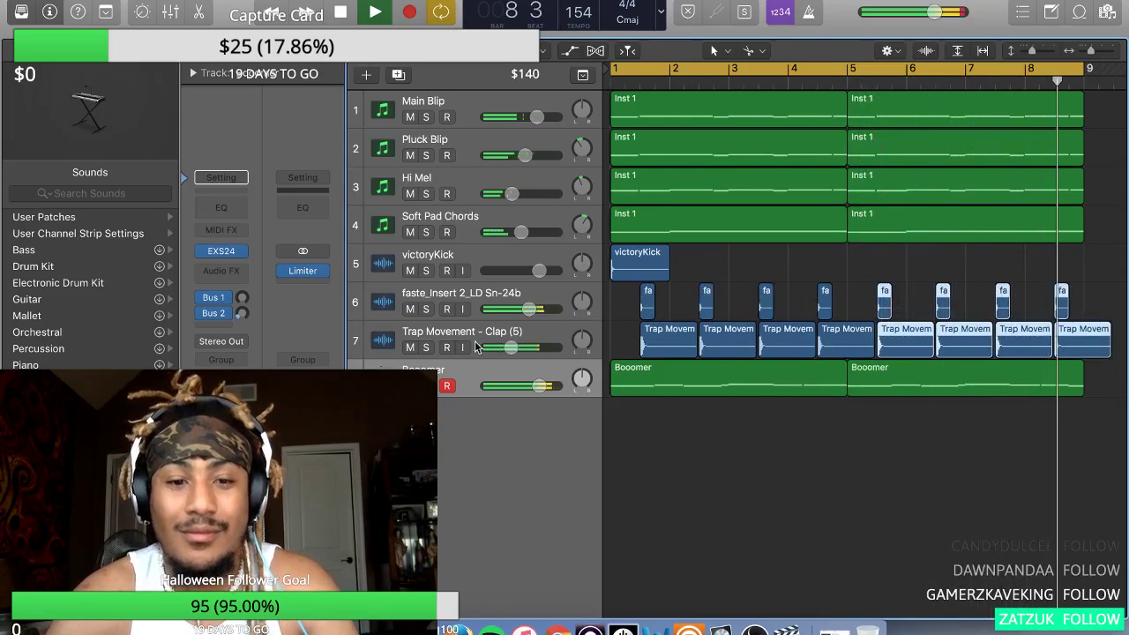
left_click(410, 347)
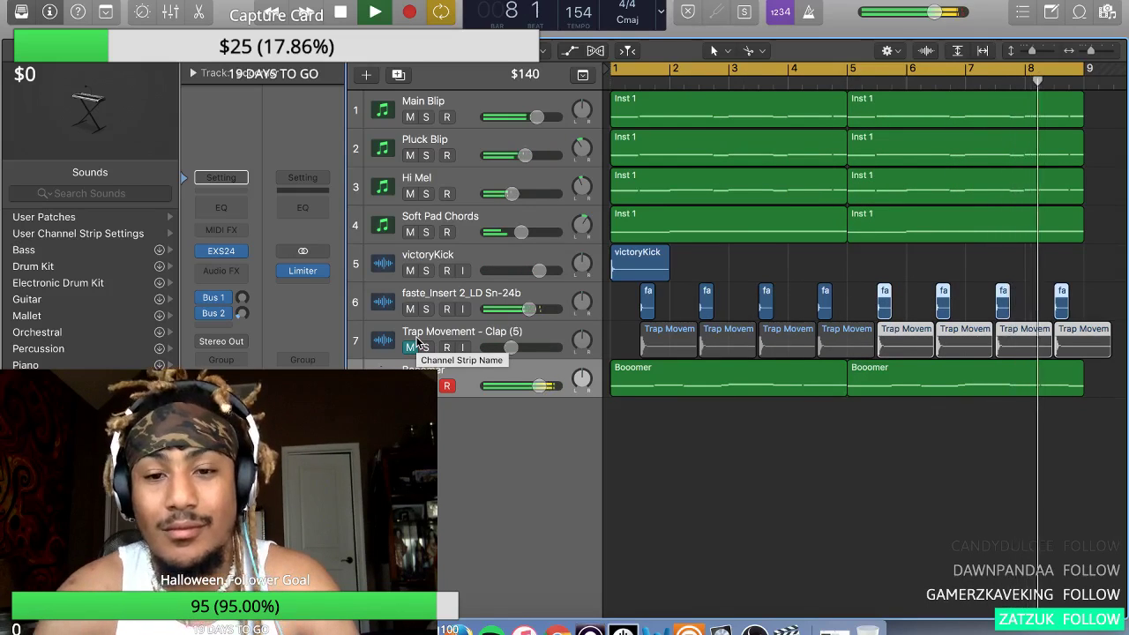
key("space")
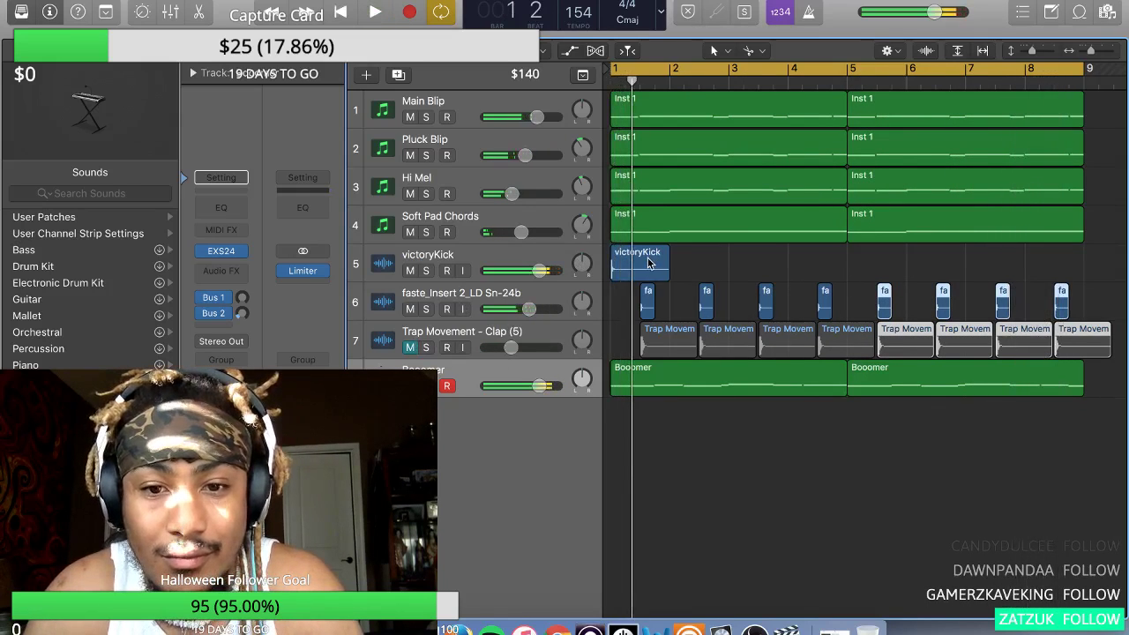
- Copy the victoryKick hit from the start of bar 1 to beat 2 and play back
left_click_drag(649, 258, 674, 270)
key("super+Right")
key("super+Right")
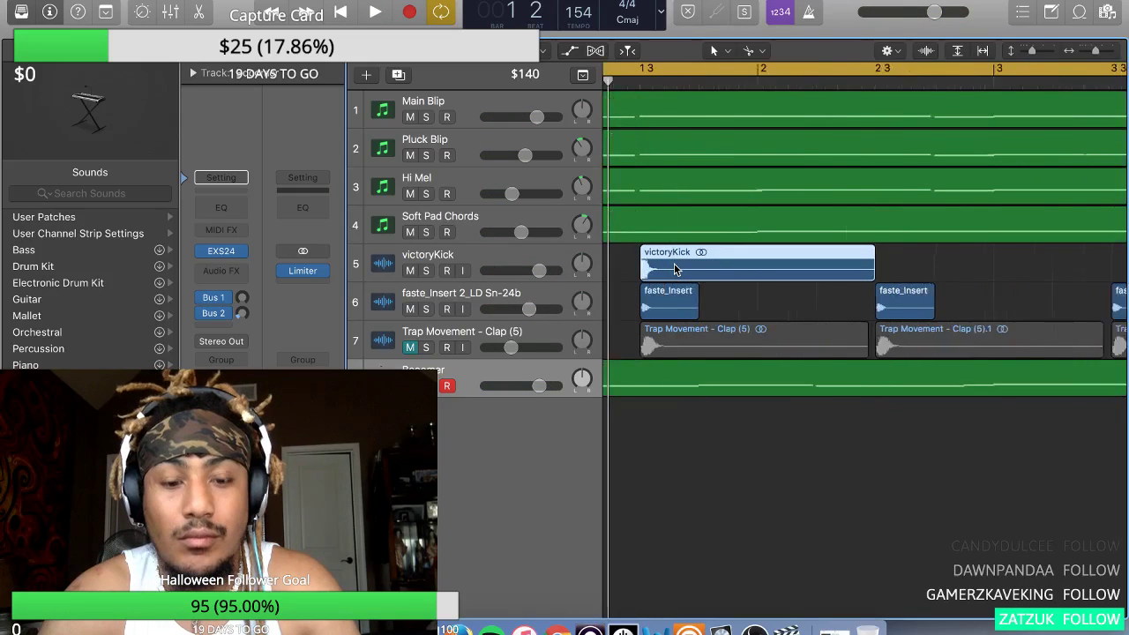
scroll(675, 270, "left", 3)
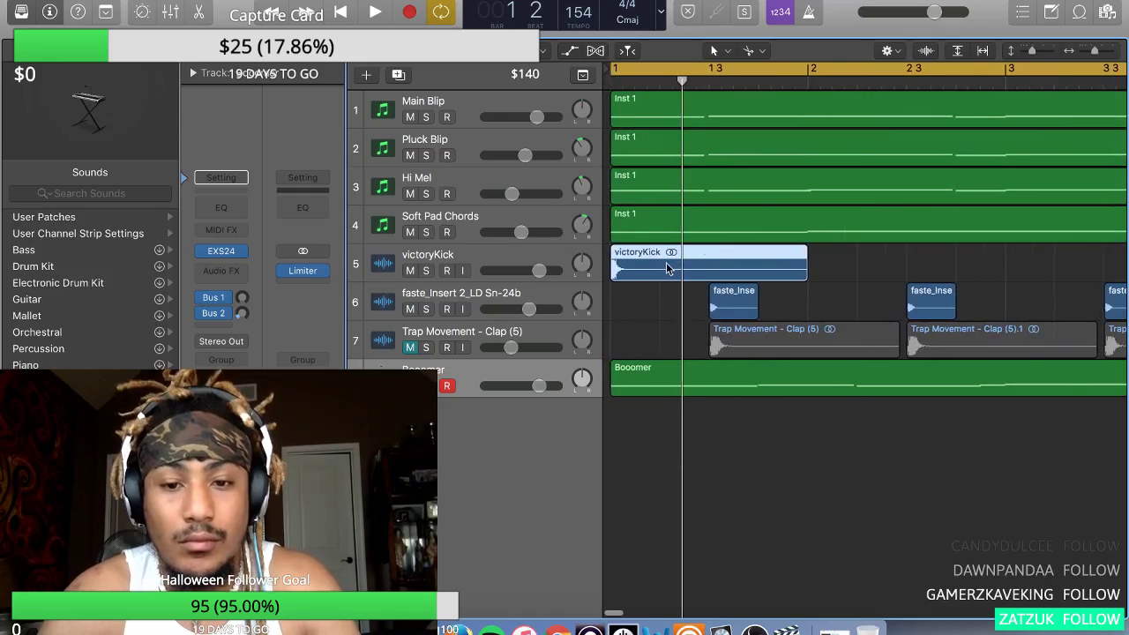
left_click_drag(770, 265, 715, 266)
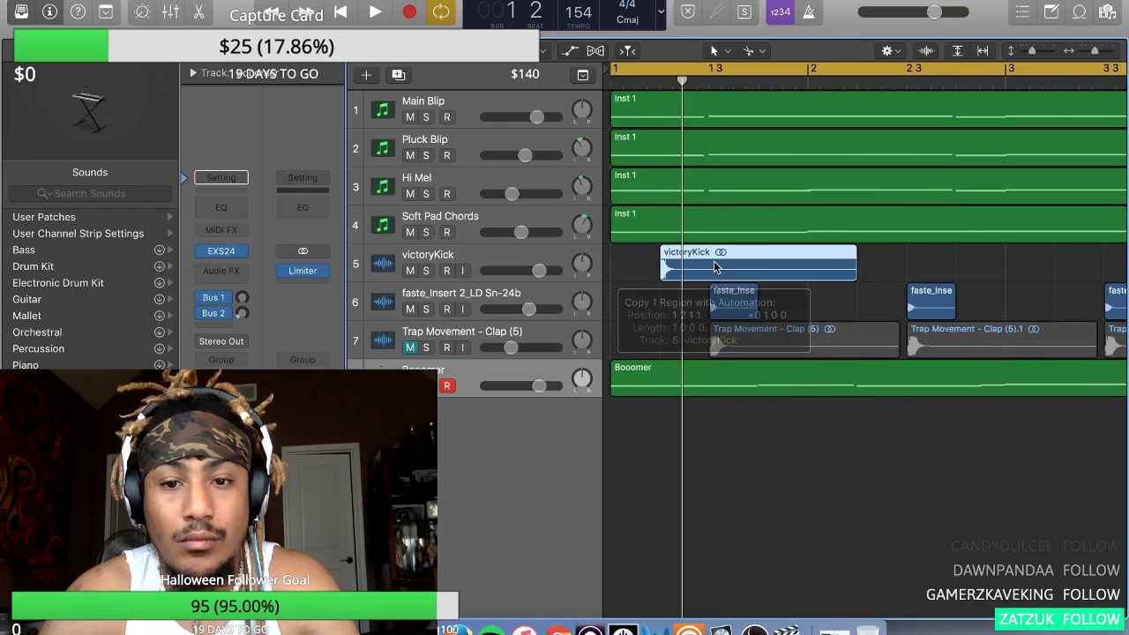
key("space")
key("space")
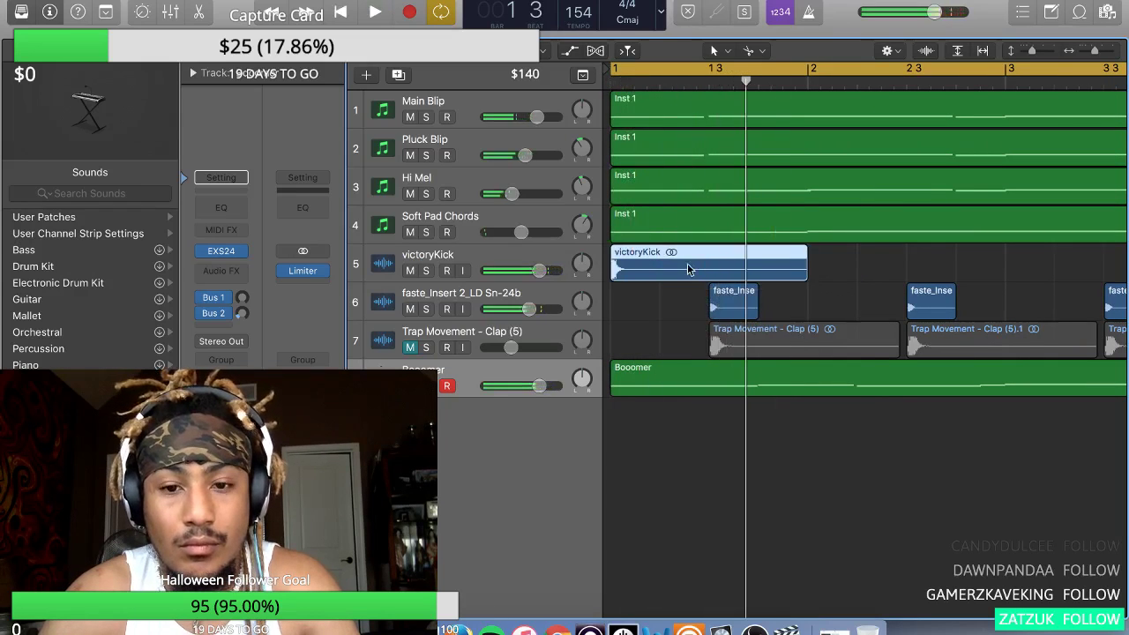
left_click(741, 275)
mouse_move(741, 275)
left_mouse_down()
mouse_move(760, 276)
mouse_move(737, 275)
left_mouse_up()
key("space")
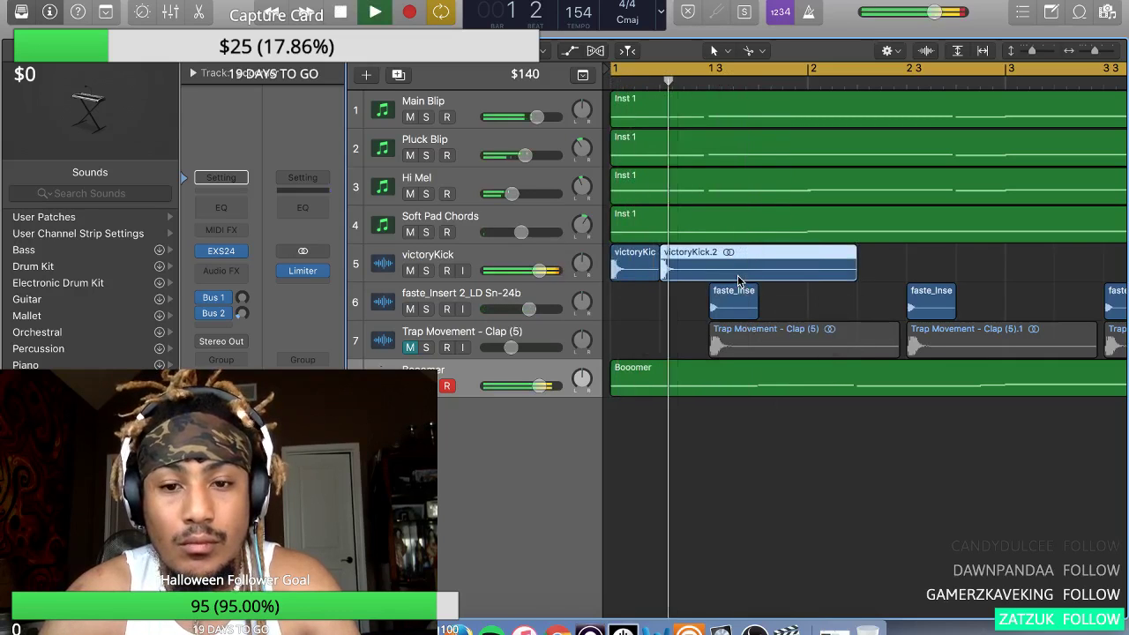
- Move the second kick half a beat later in bar 1, to position 1 2 3, and play back
key("space")
key("ctrl+m")
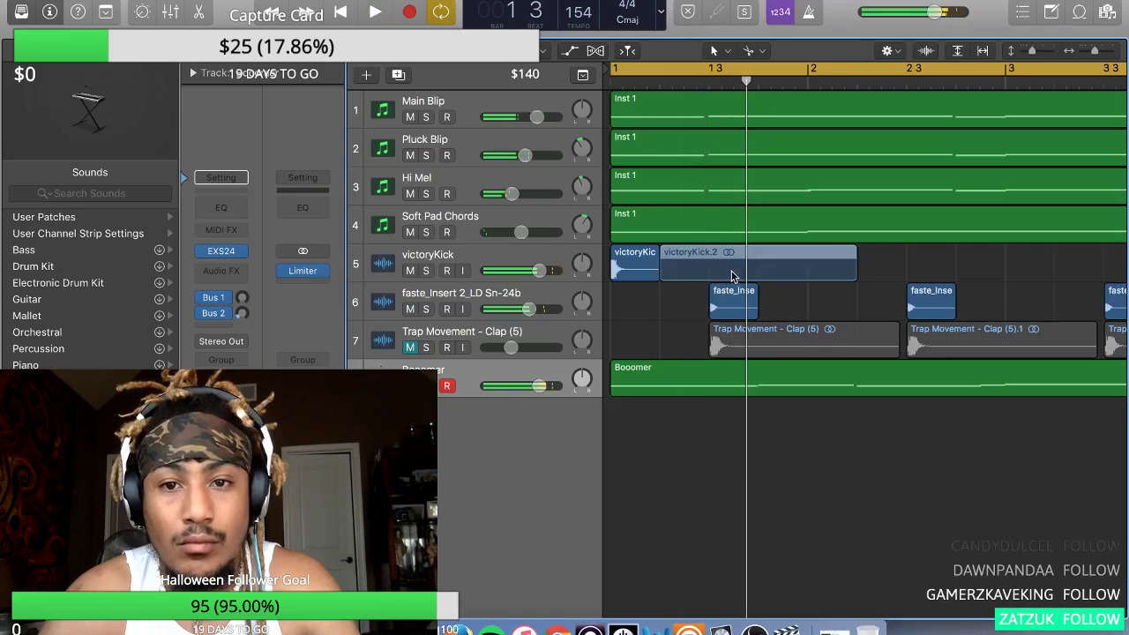
mouse_move(731, 275)
left_mouse_down()
mouse_move(759, 275)
mouse_move(727, 277)
left_mouse_up()
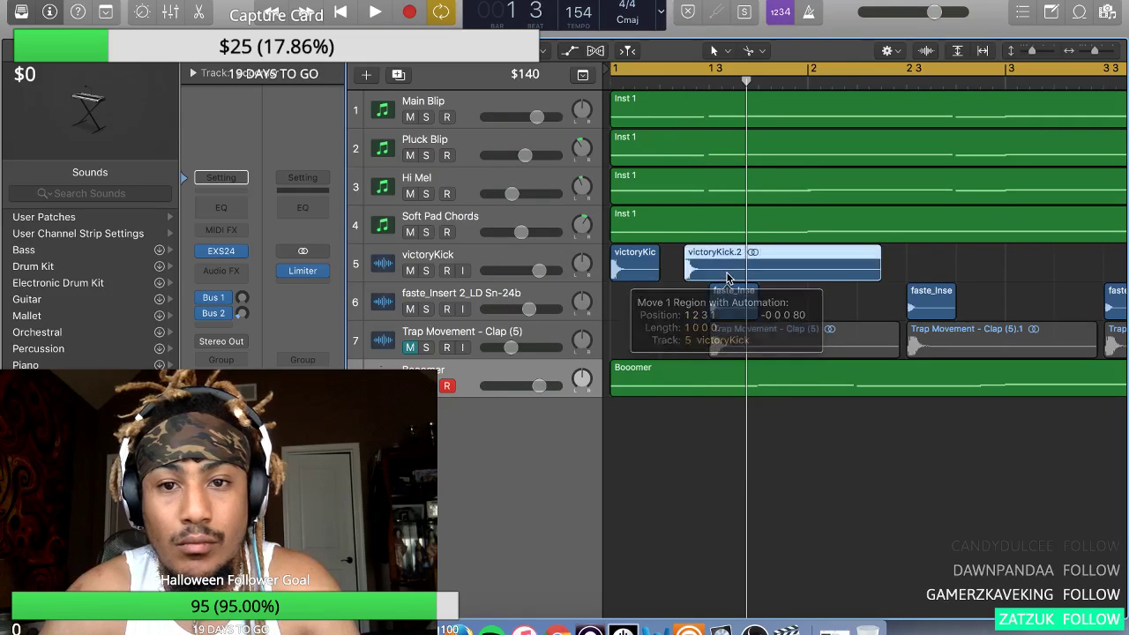
key("space")
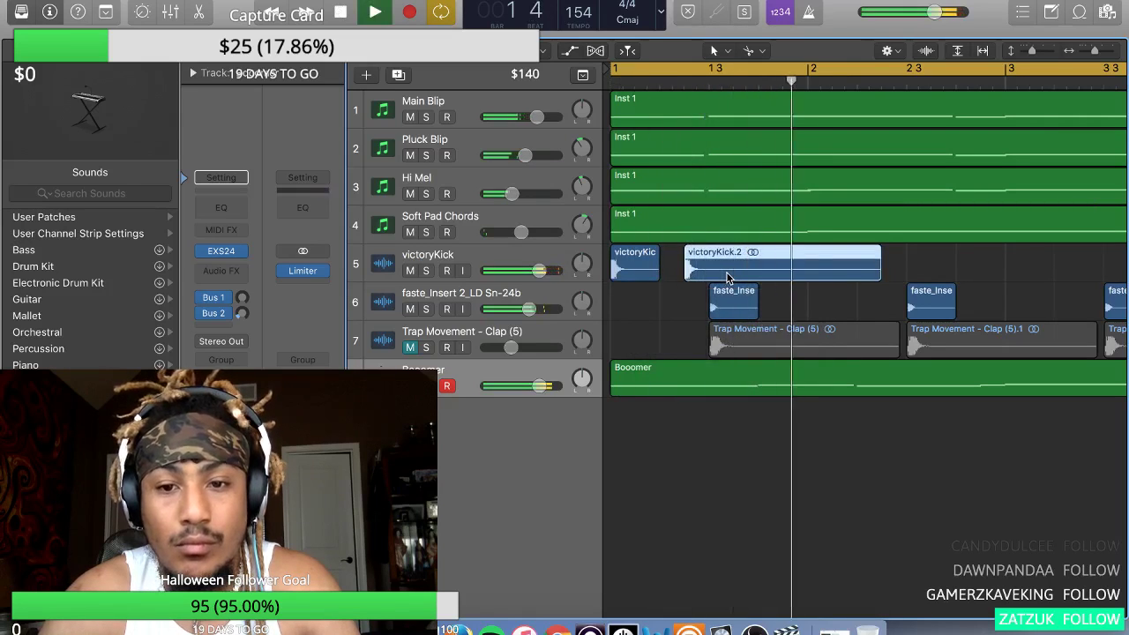
key("space")
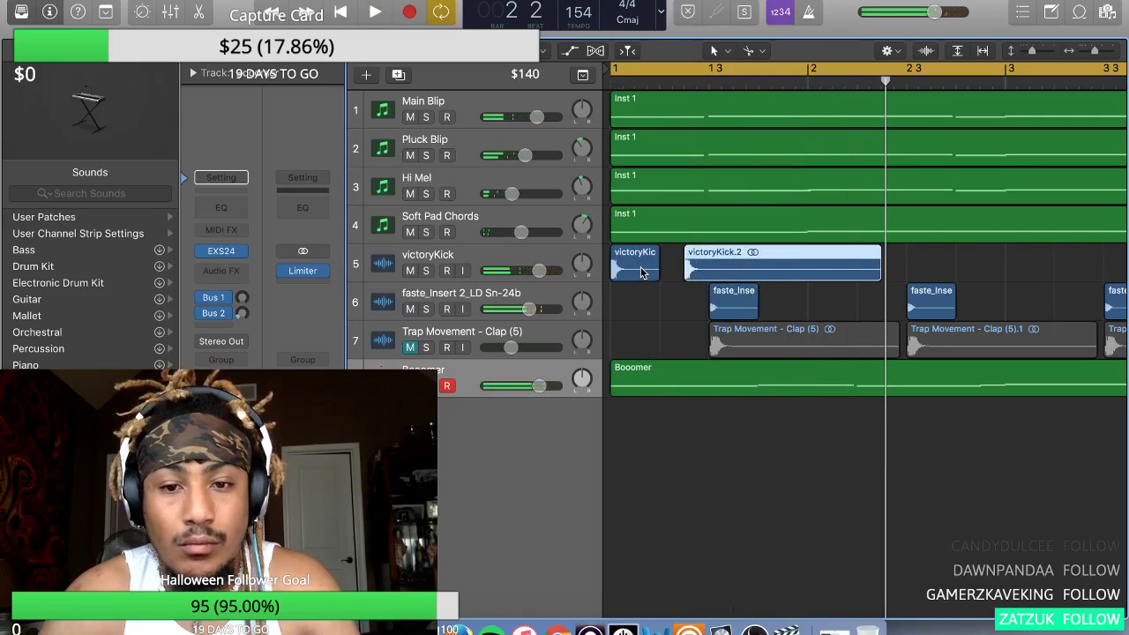
- Copy the short first kick to beat 4 of bar 1 and play back
left_click_drag(641, 273, 688, 269)
left_click_drag(764, 272, 790, 274)
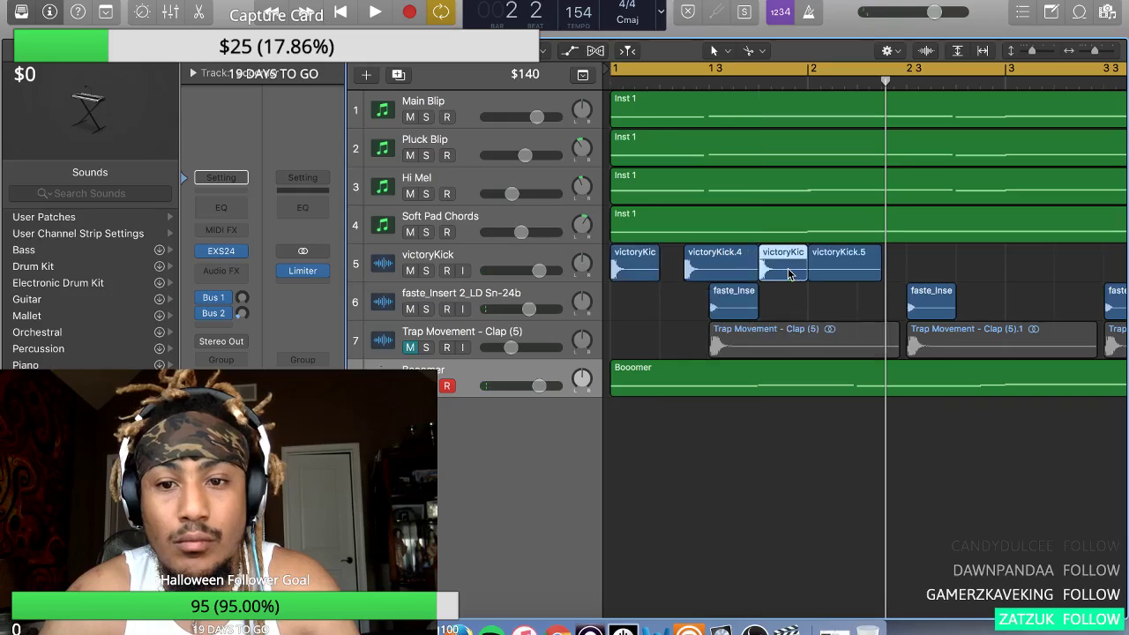
key("space")
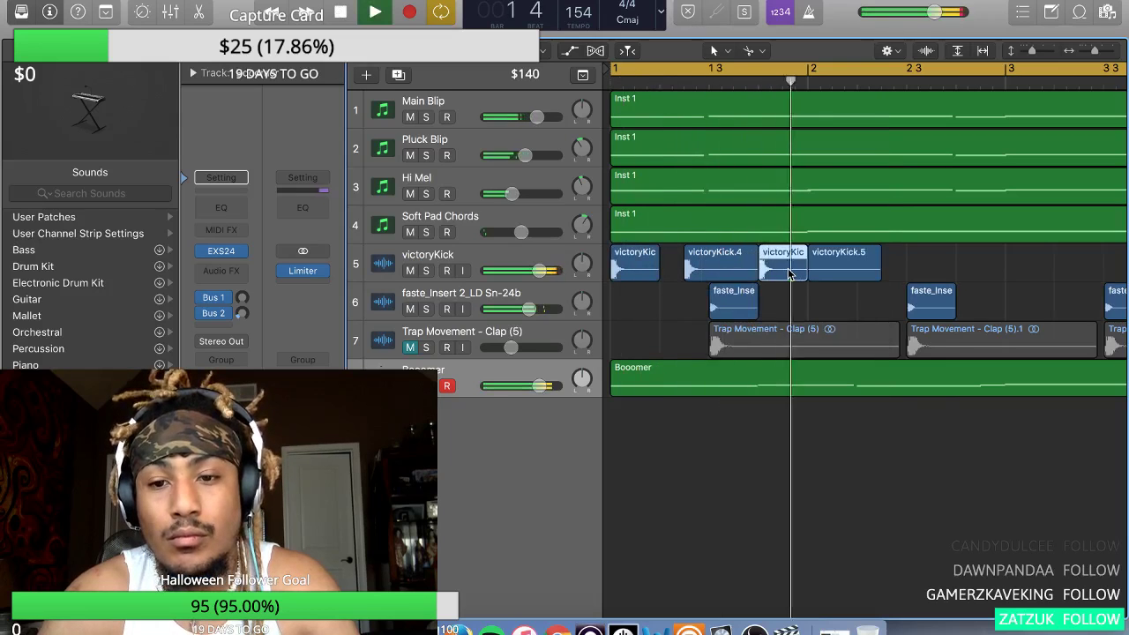
key("space")
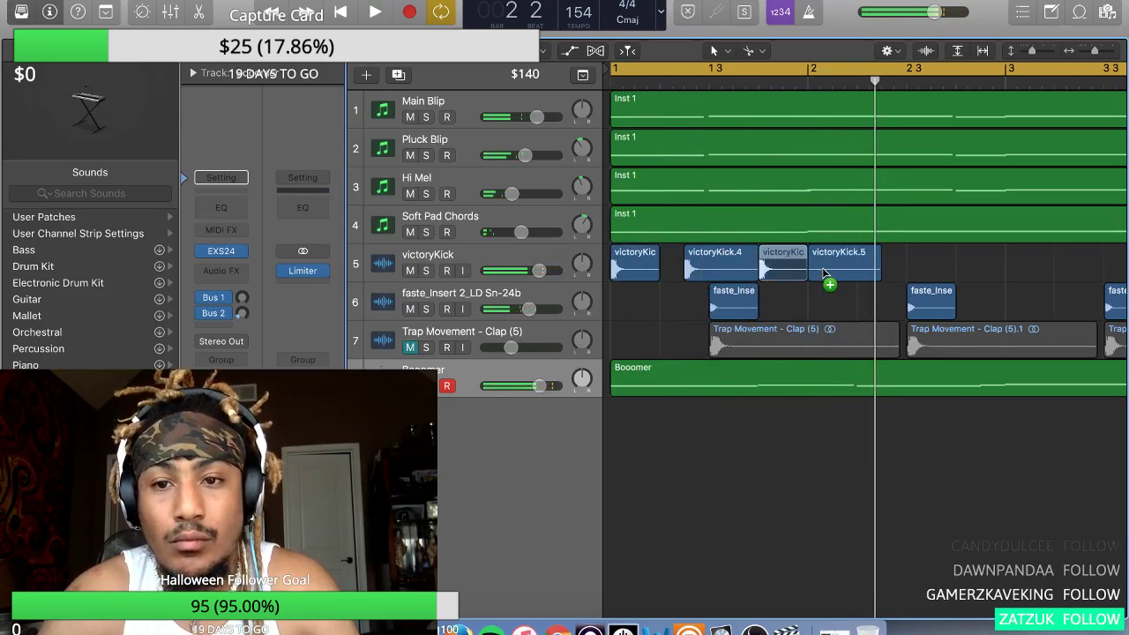
- Place another kick copy on beat 2 of bar 2, clear the leftover kick tail, and play back
left_click_drag(822, 267, 829, 269)
key("space")
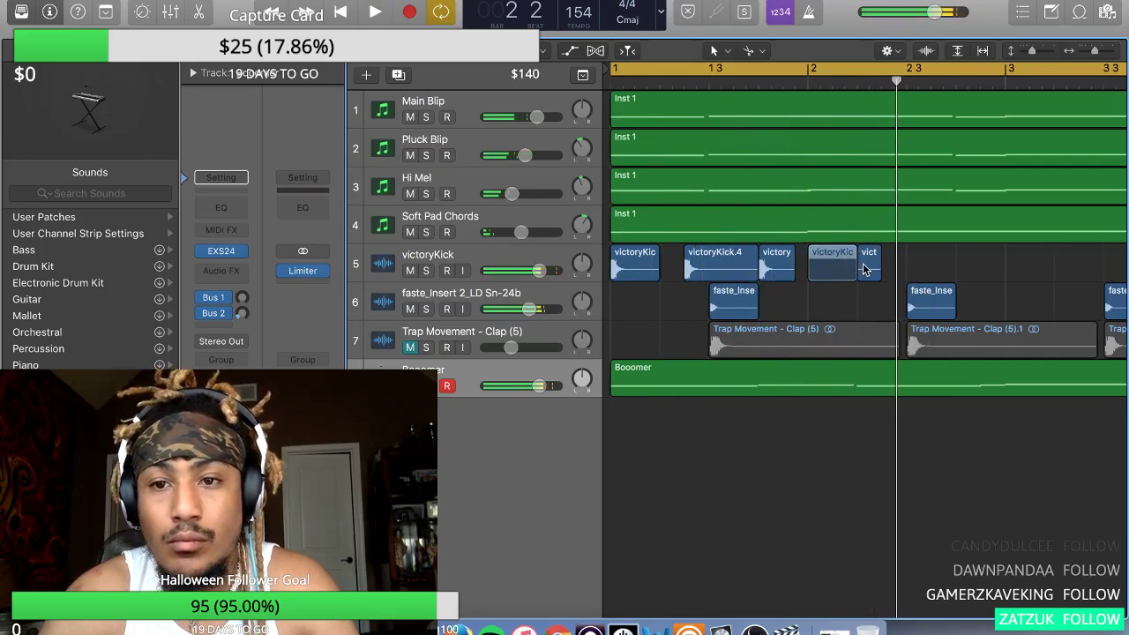
left_click_drag(854, 269, 878, 270)
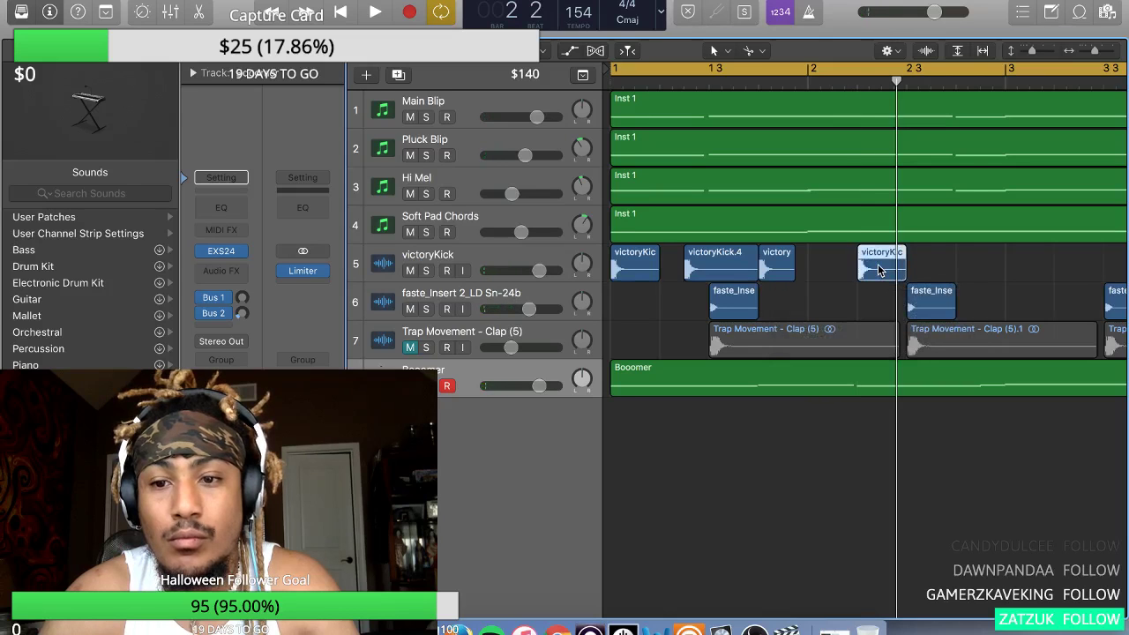
key("space")
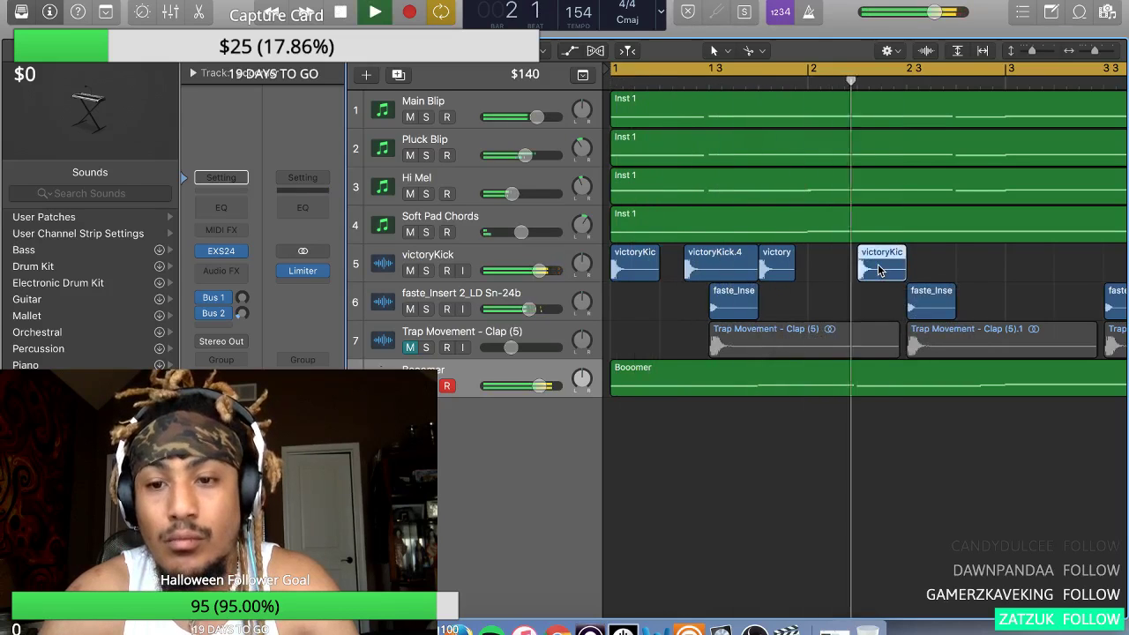
- Copy the two-bar kick pattern to bar 3, add a kick on beat 4 of bar 2, and play back
key("super+Left")
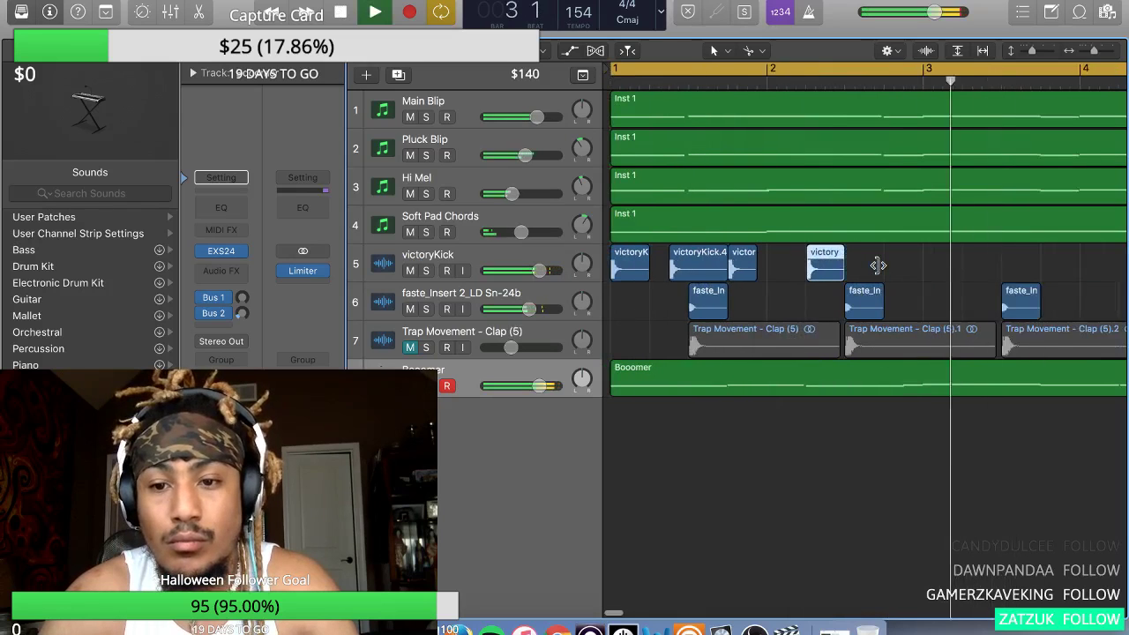
left_click_drag(864, 267, 666, 275)
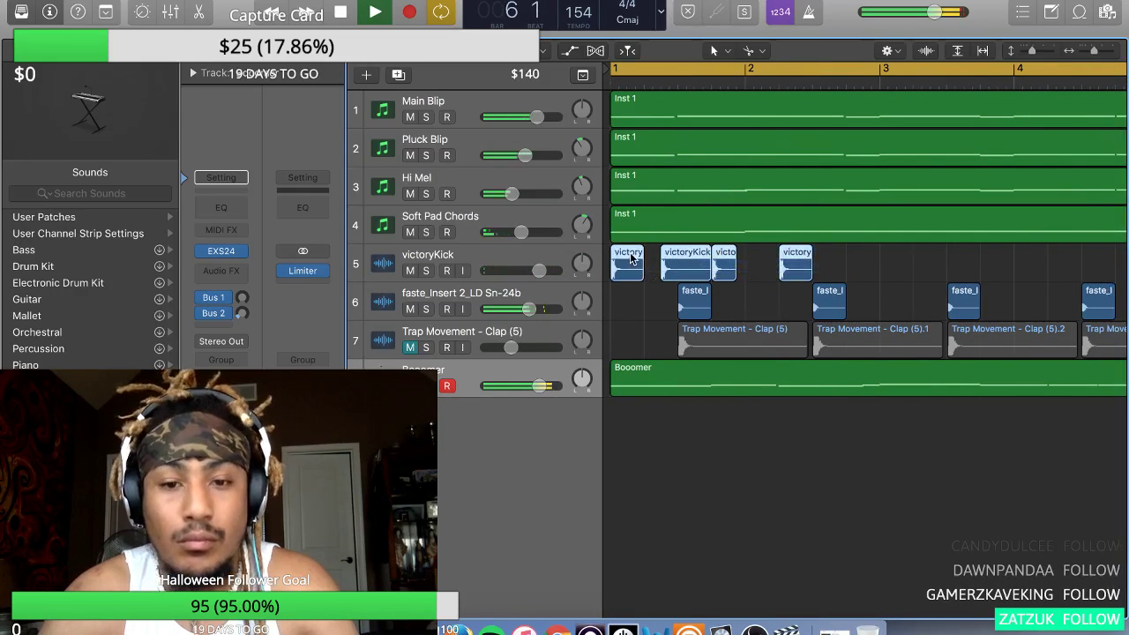
left_click_drag(914, 275, 896, 279)
scroll(896, 280, "right", 1)
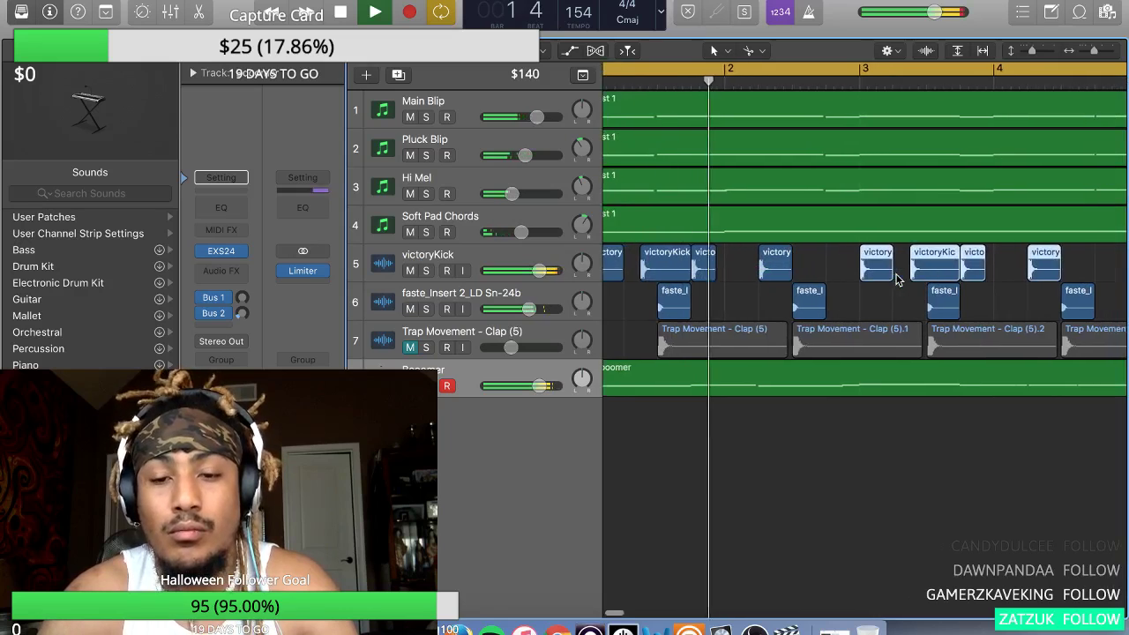
scroll(896, 280, "right", 2)
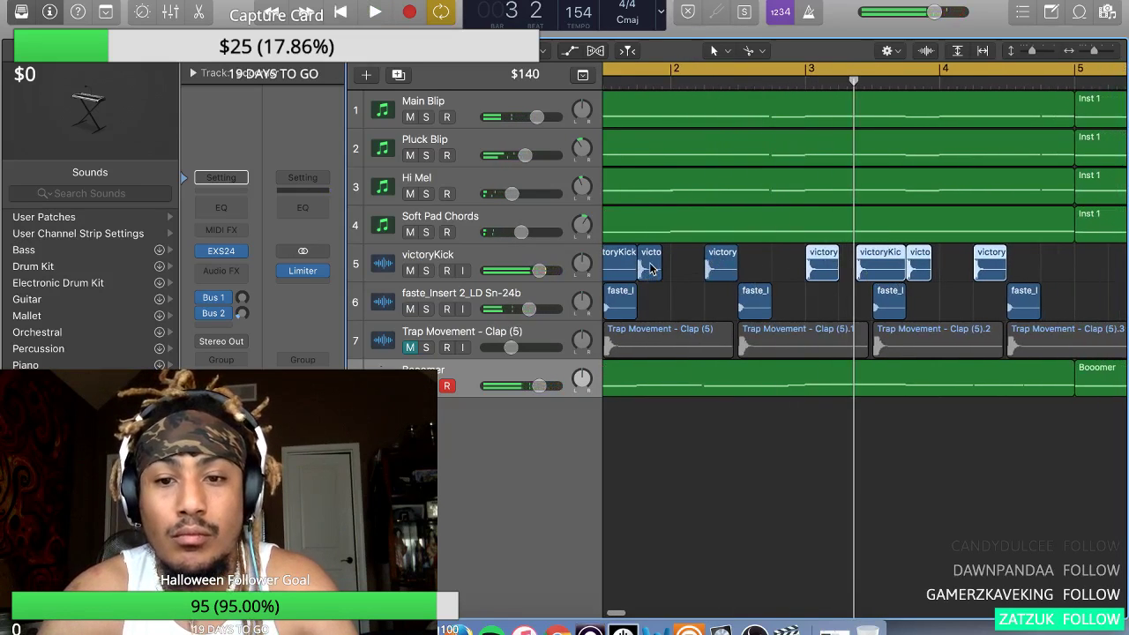
left_click_drag(651, 268, 784, 269)
key("space")
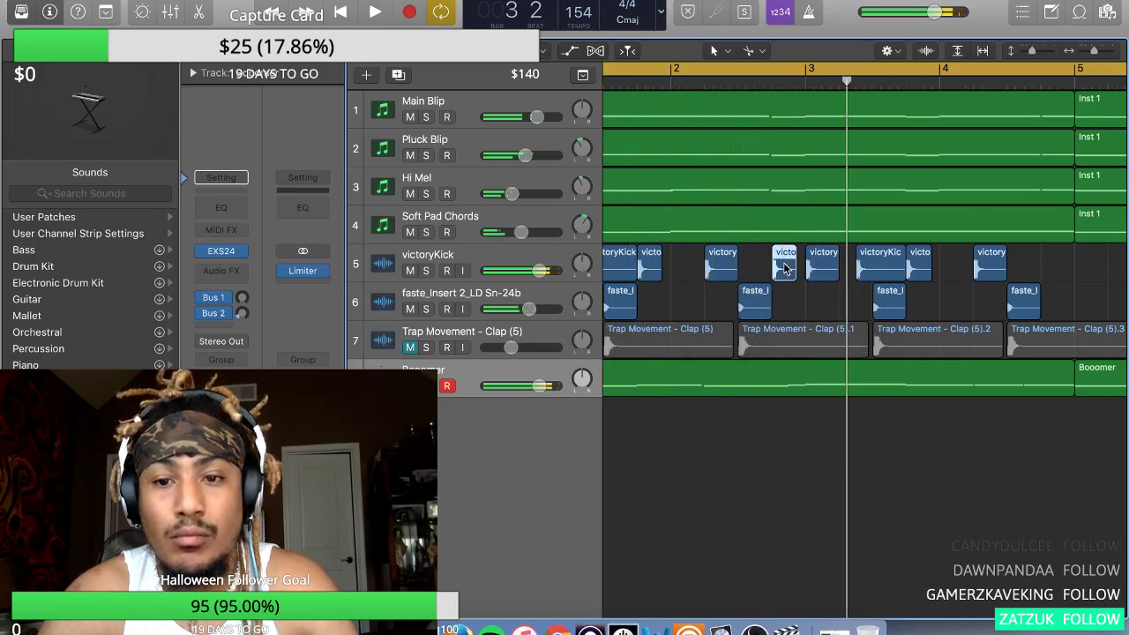
- Play back the loop, copy a short kick to the start of bar 2, and listen again
key("space")
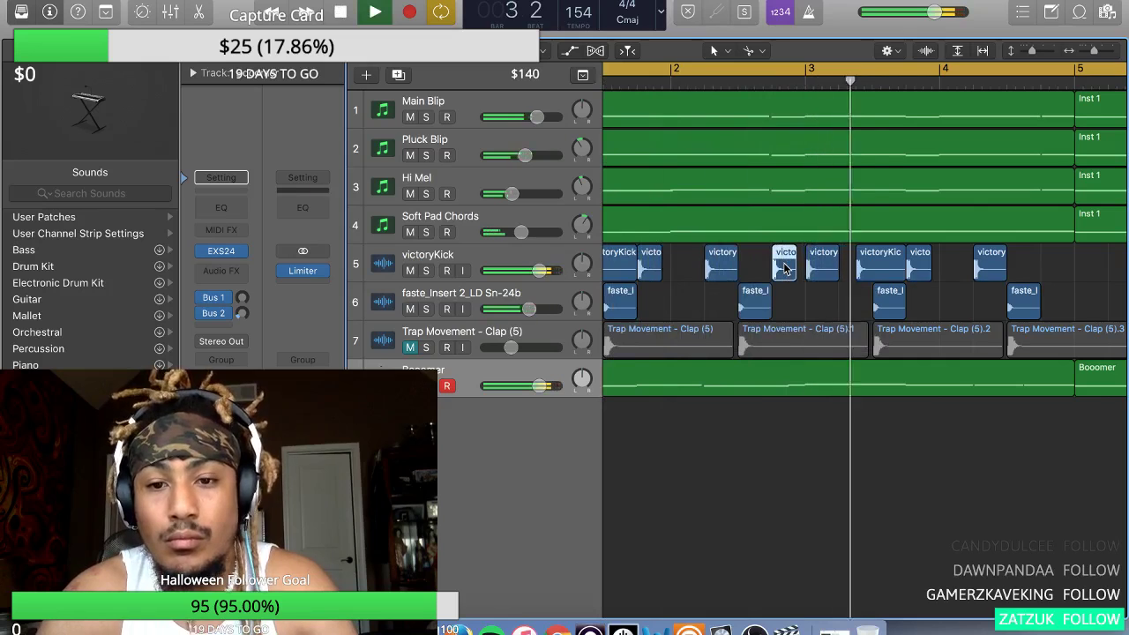
key("space")
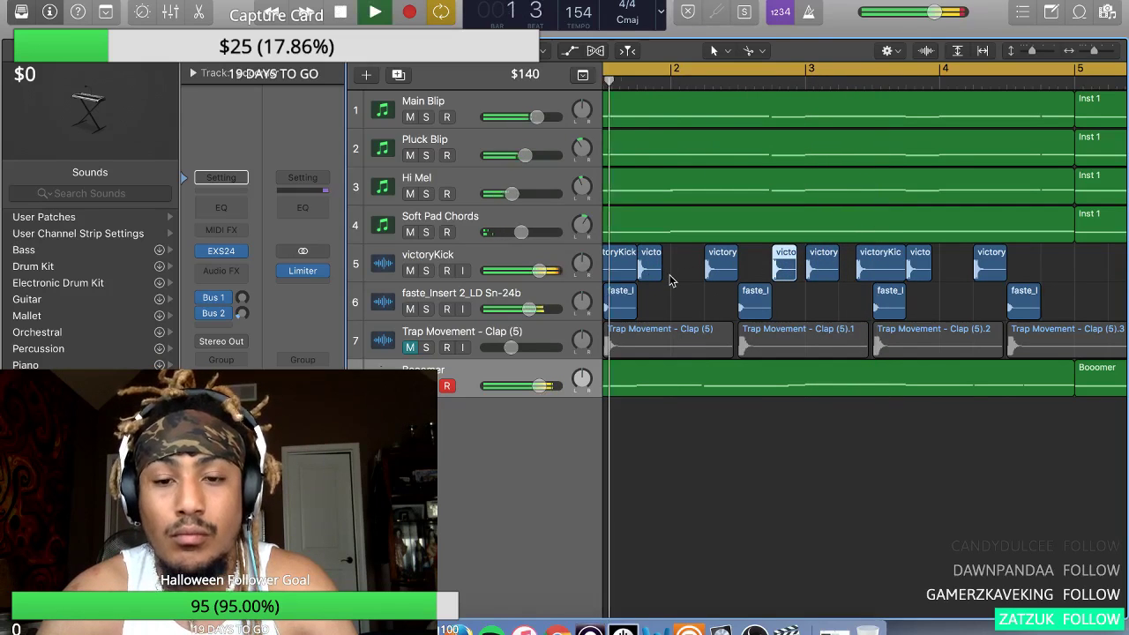
key("space")
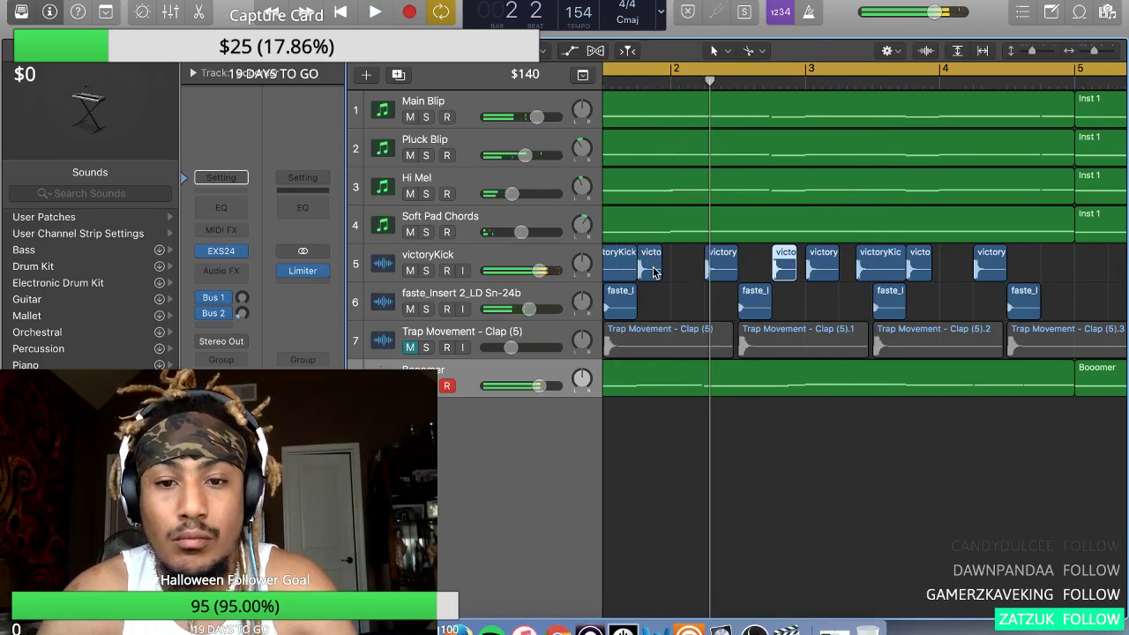
left_click_drag(686, 279, 684, 278)
key("space")
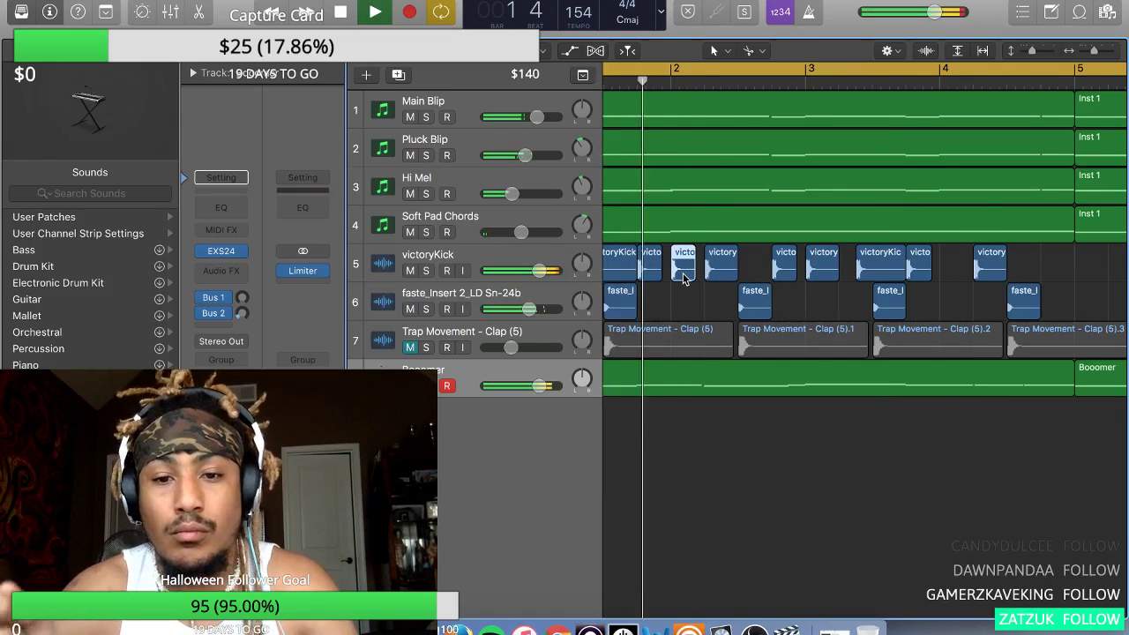
key("space")
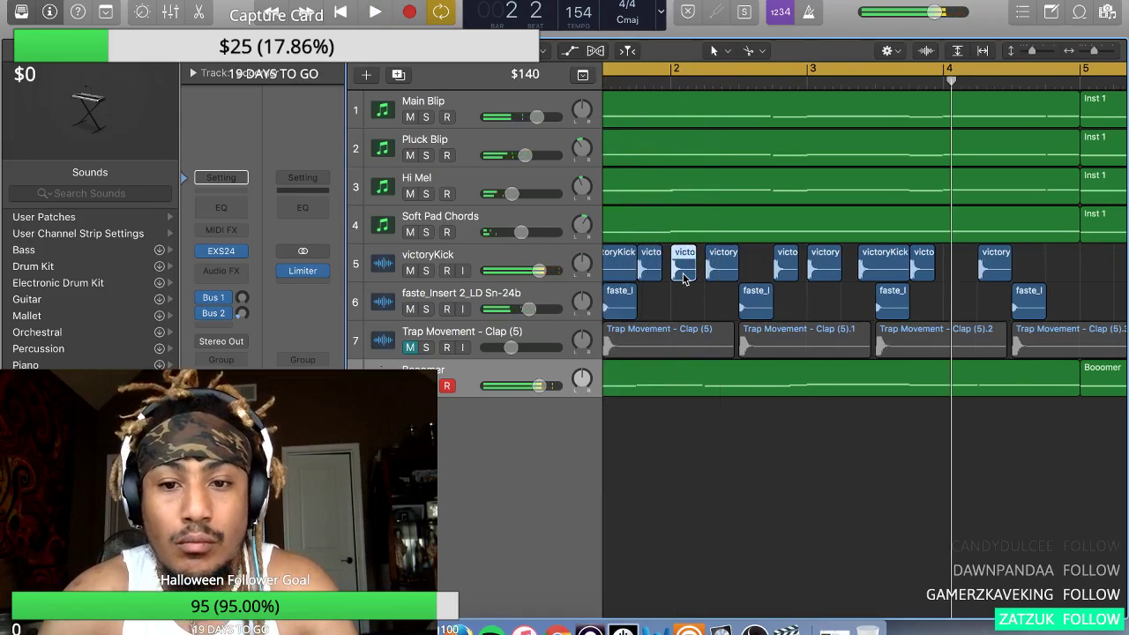
- Trim the kick at the start of bar 2 to about one sixteenth note long and play back
key("z")
key("z")
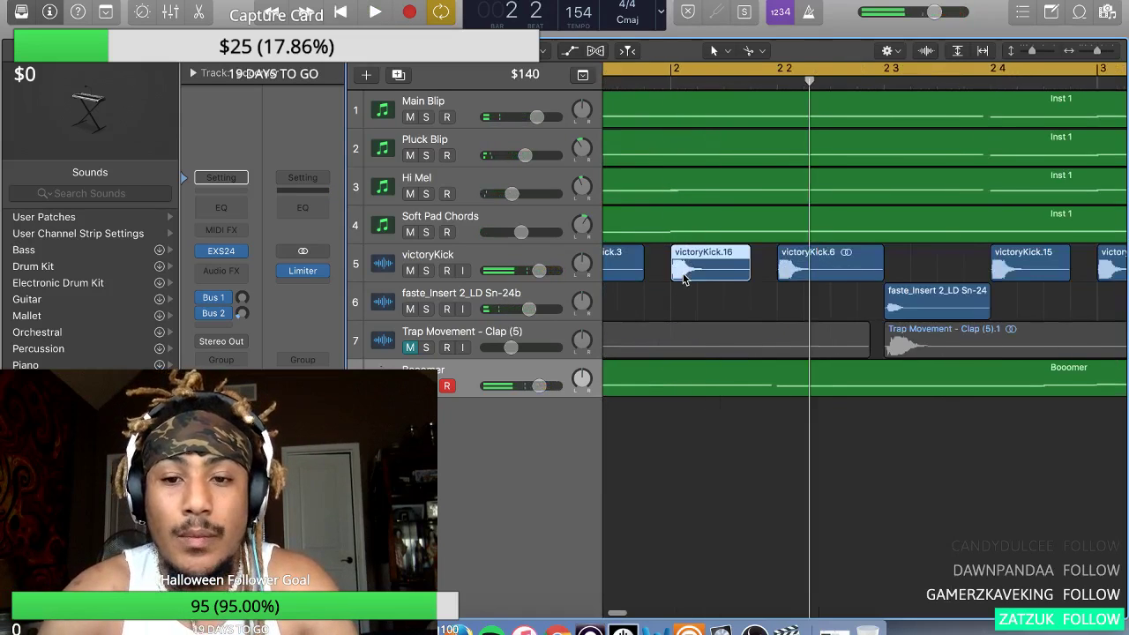
left_click(730, 274)
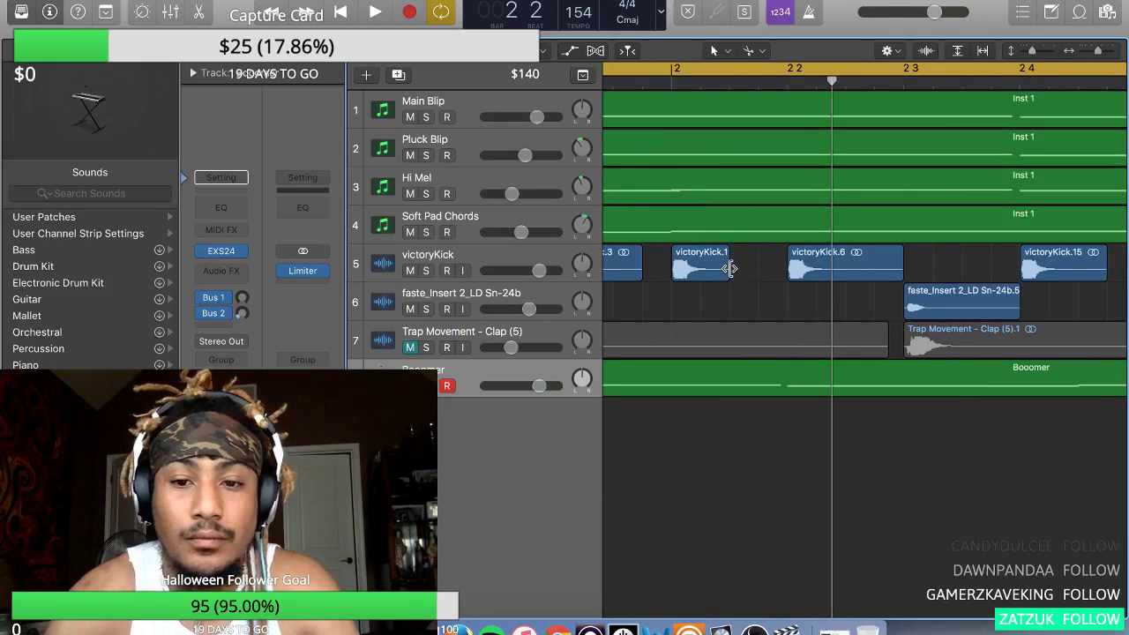
left_click_drag(723, 274, 702, 274)
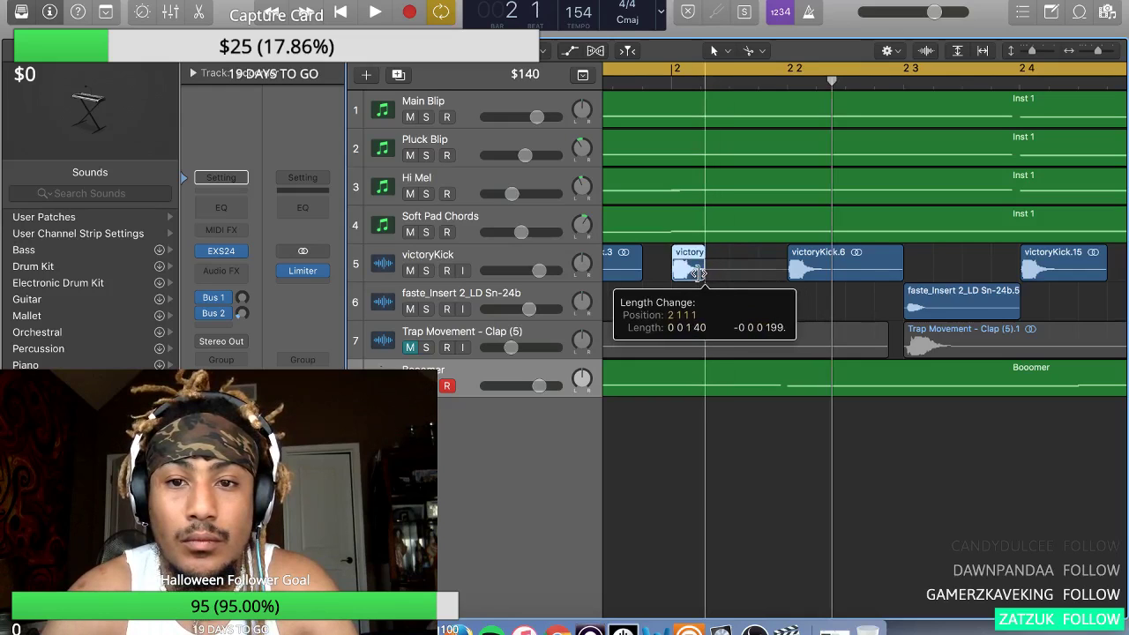
left_click_drag(697, 273, 697, 272)
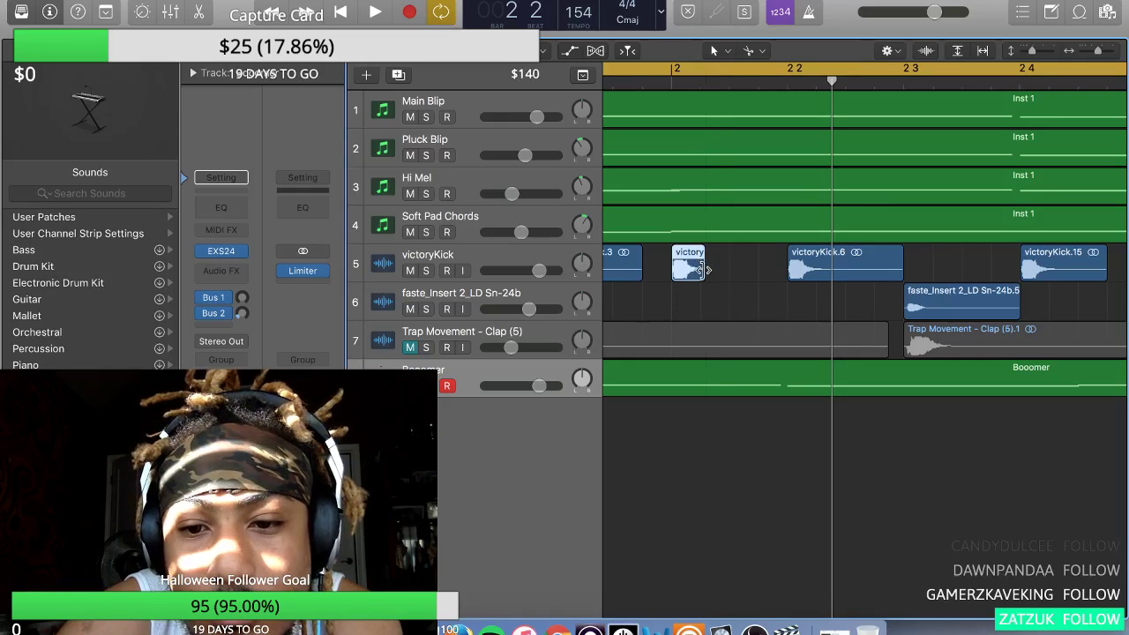
left_click_drag(702, 270, 697, 271)
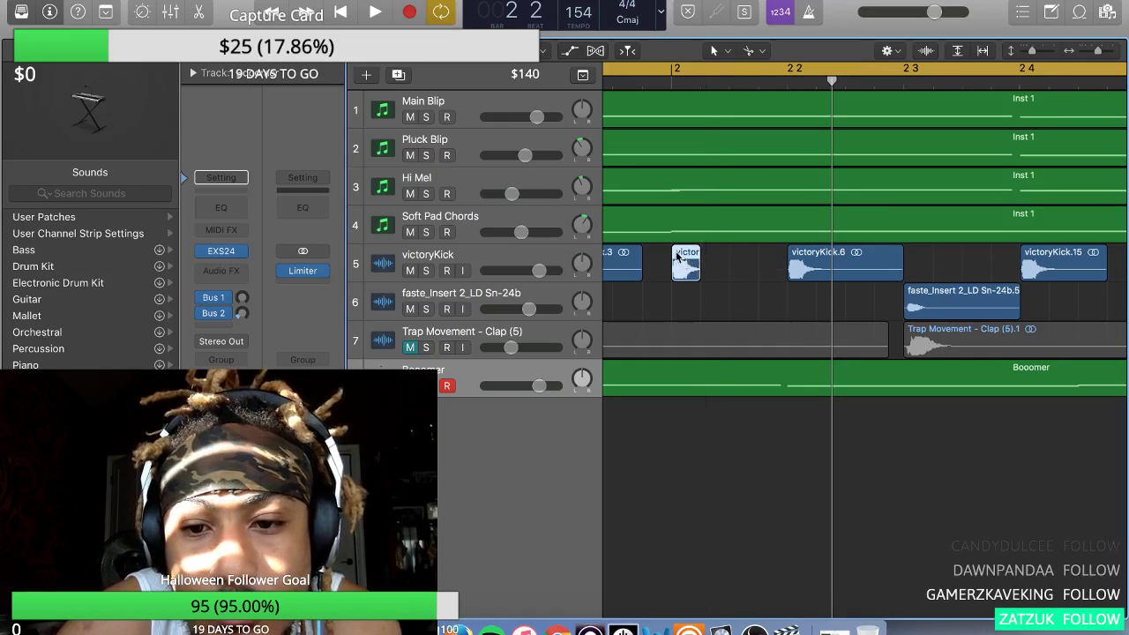
key("space")
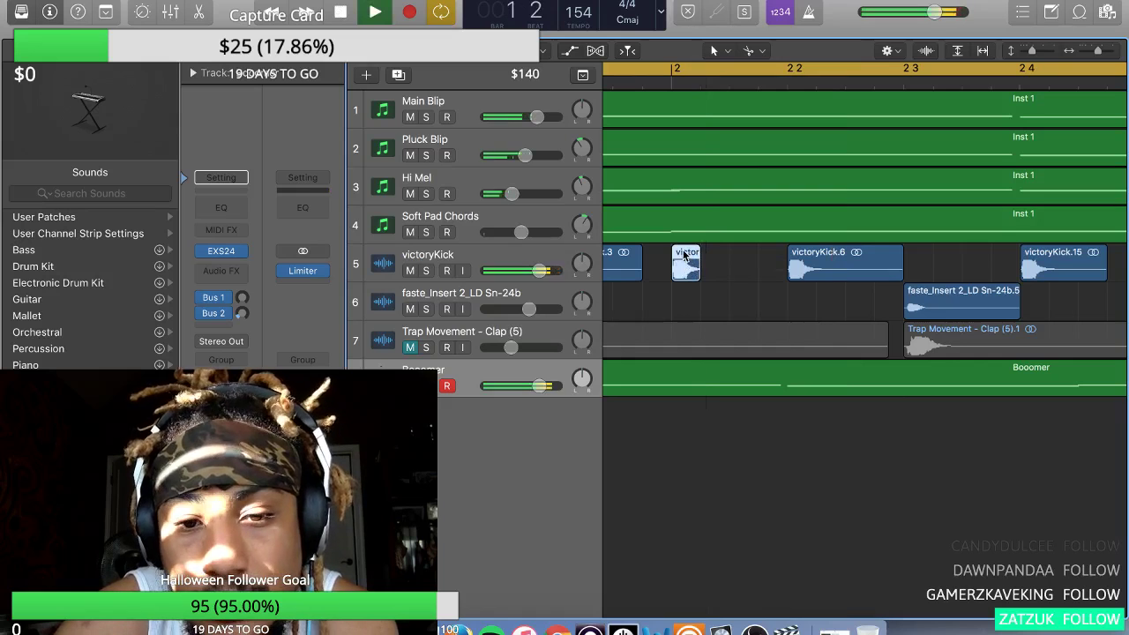
key("space")
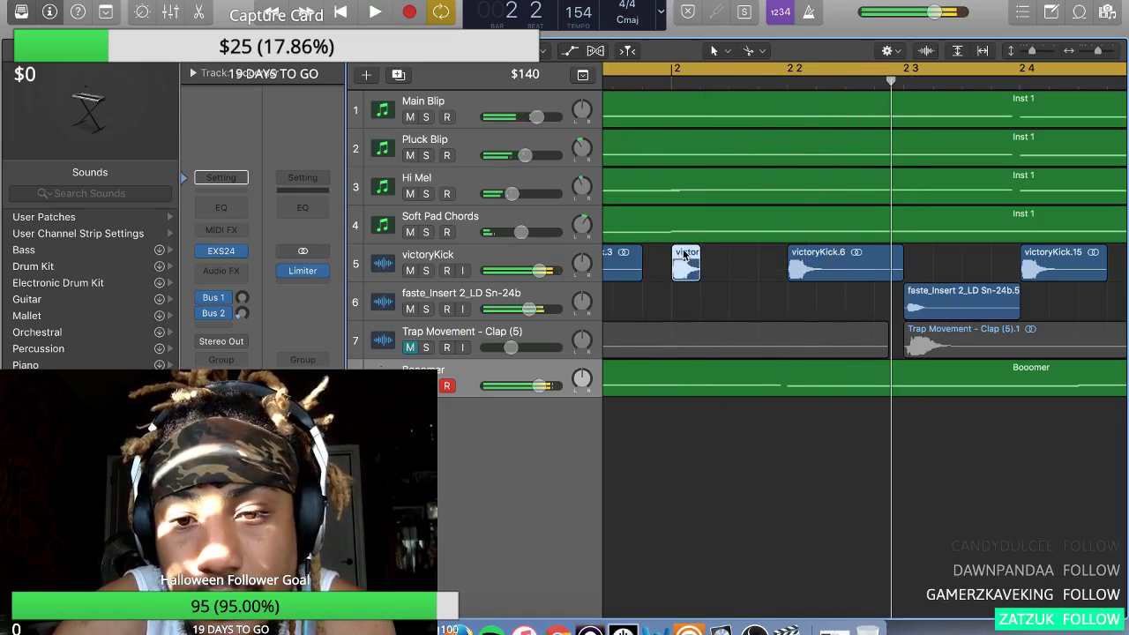
- Move the trimmed kick half a beat later in bar 2, to position 2 1 3, and play back
left_click_drag(682, 263, 740, 263)
key("space")
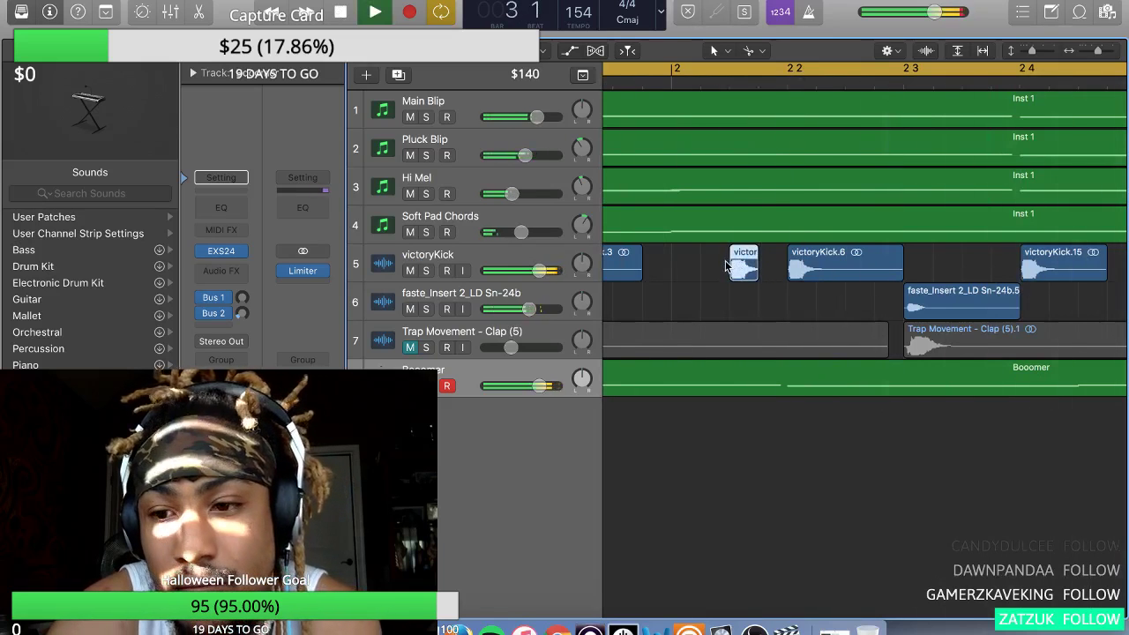
scroll(728, 258, "down", 3)
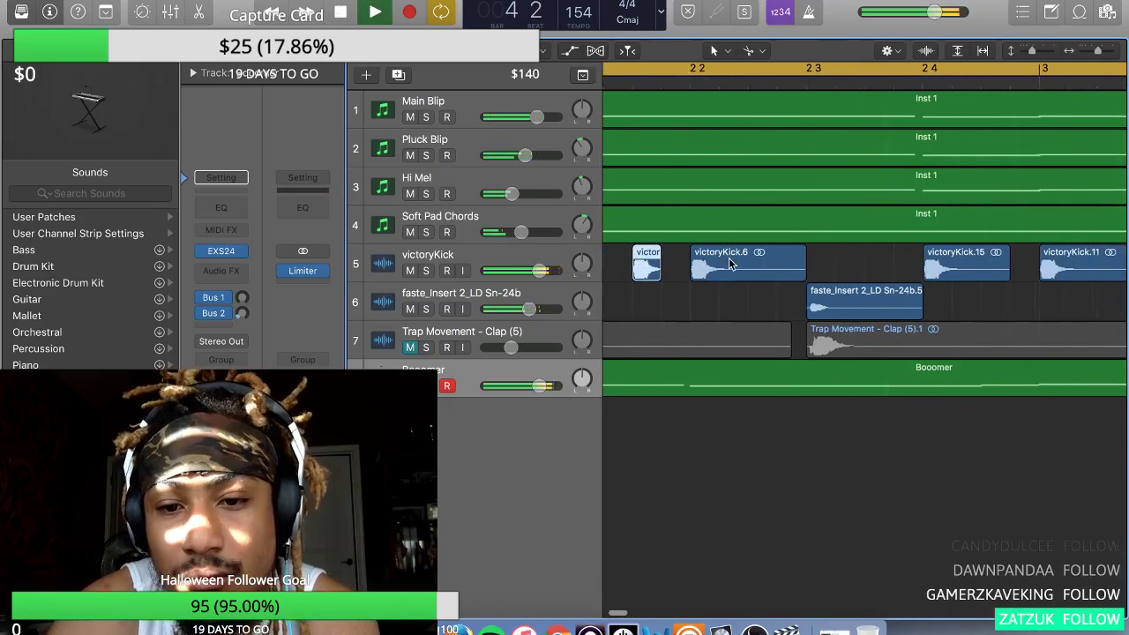
scroll(728, 264, "down", 2)
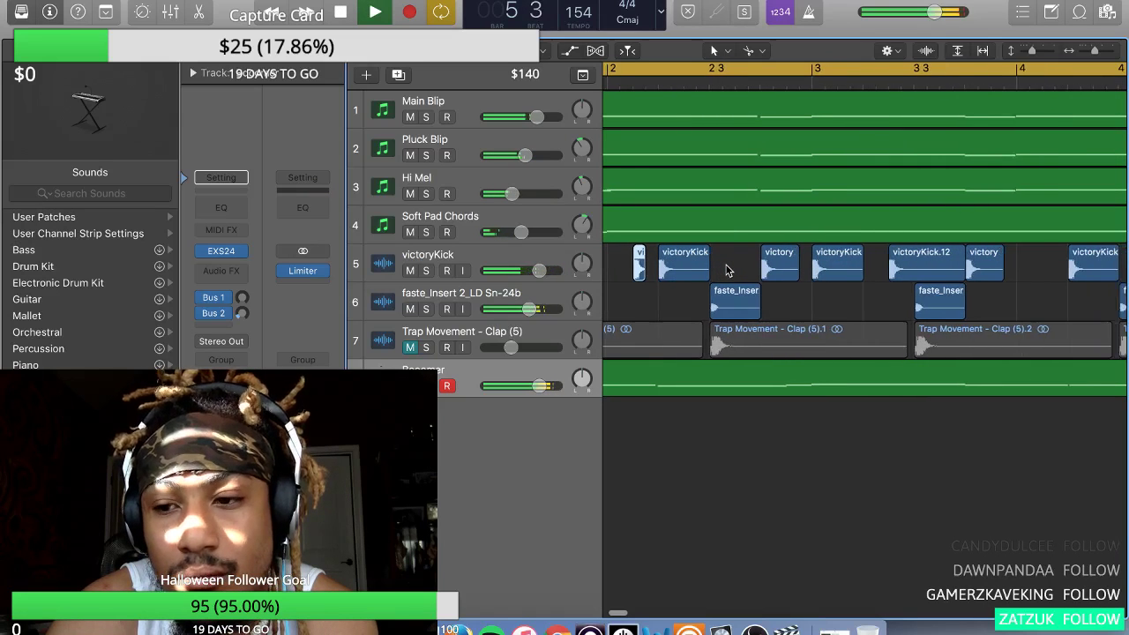
scroll(728, 270, "down", 4)
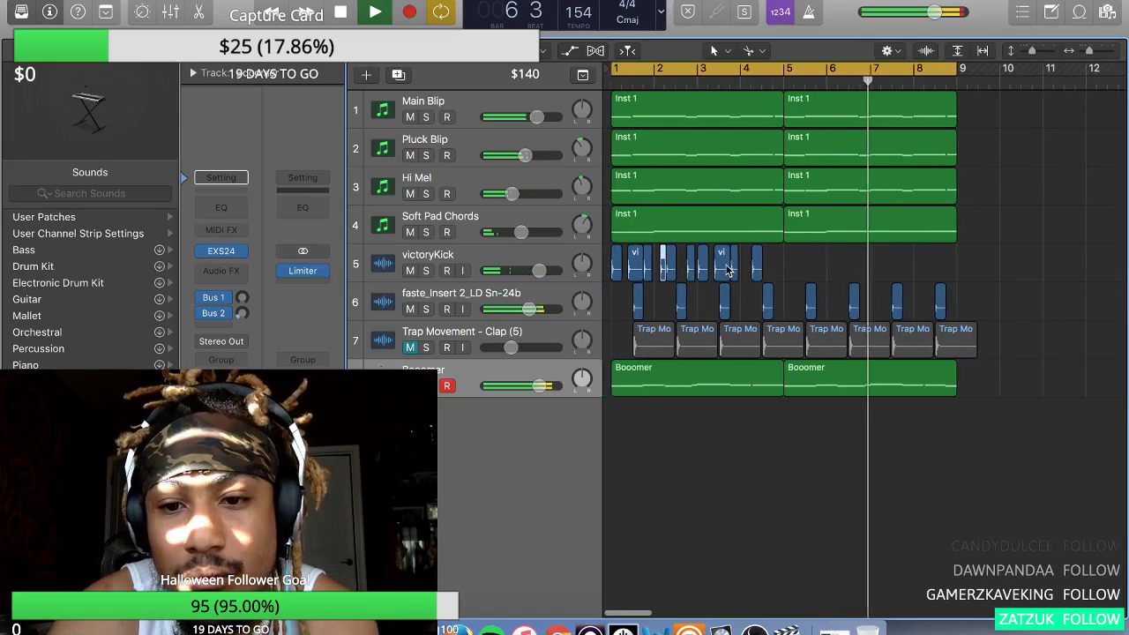
key("space")
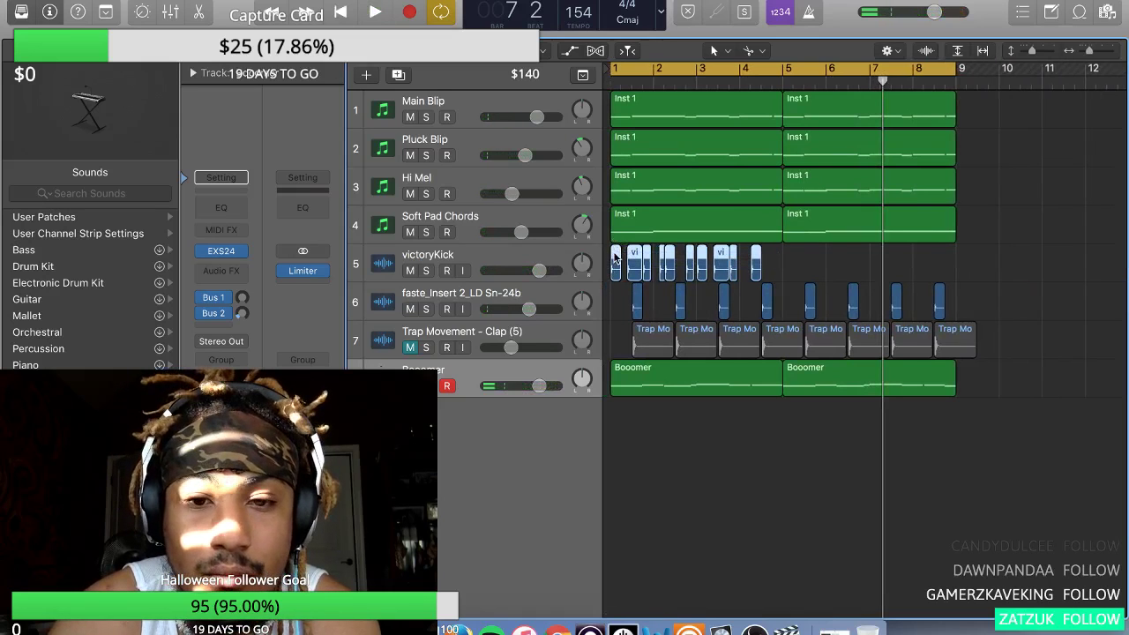
- Copy the four-bar kick pattern to bar 5 and play back through bar 8
left_click_drag(794, 266, 790, 270)
key("space")
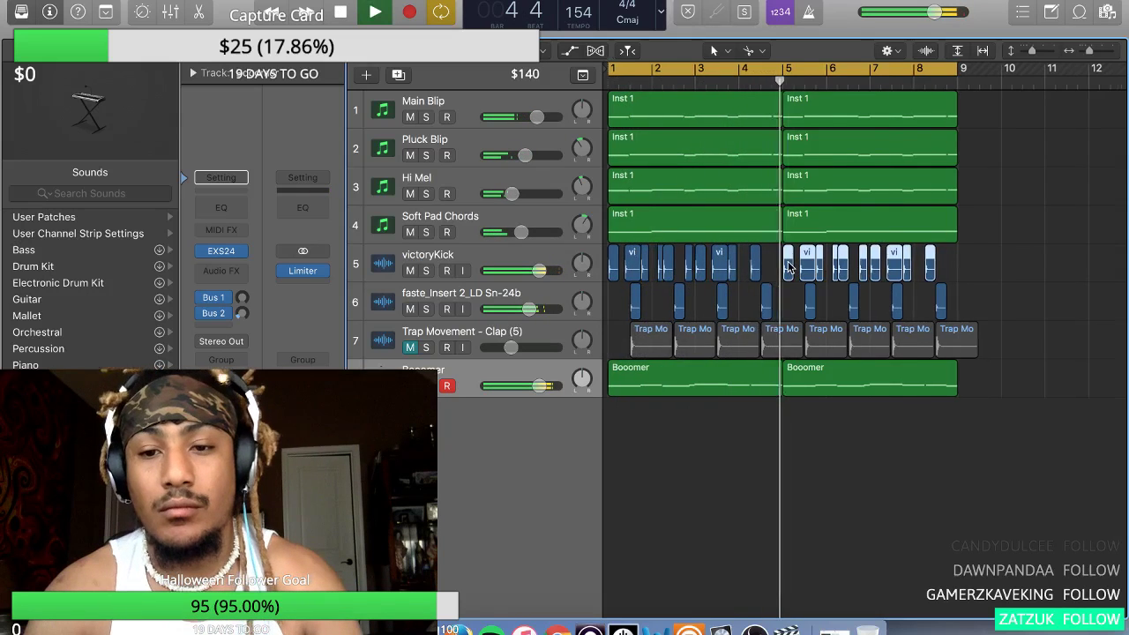
scroll(790, 267, "up", 5)
scroll(790, 267, "down", 6)
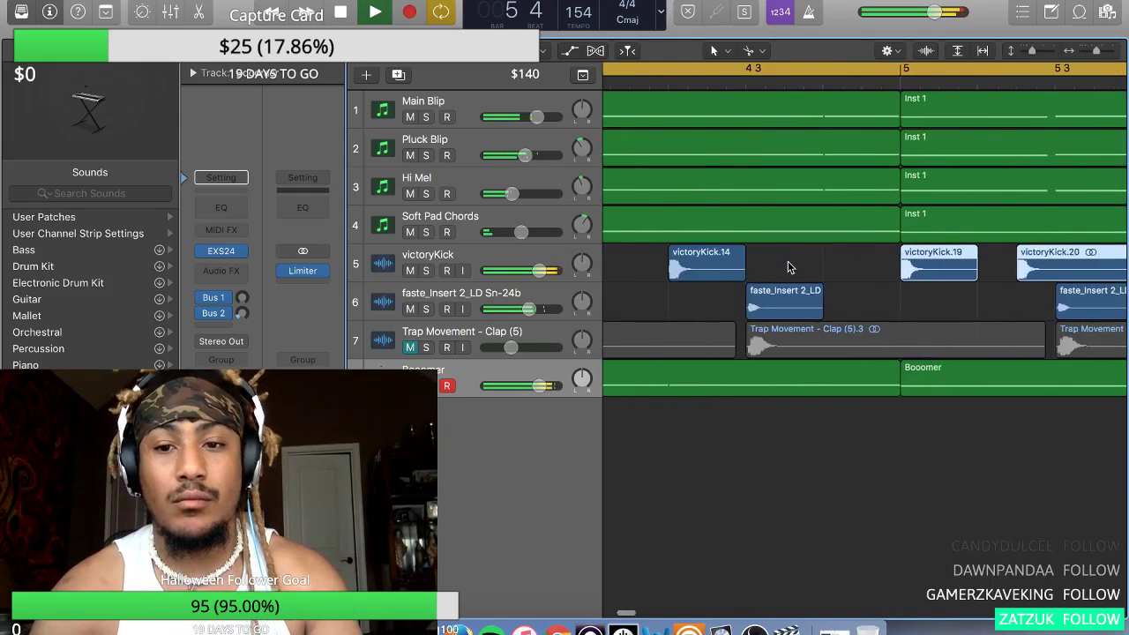
scroll(788, 266, "right", 5)
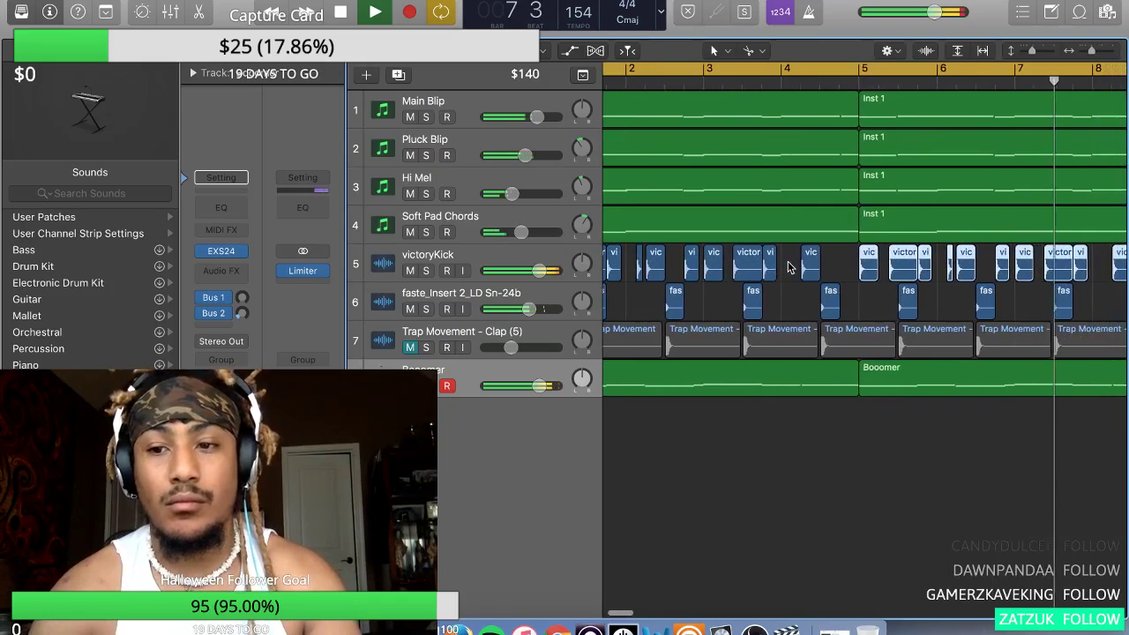
scroll(787, 261, "down", 5)
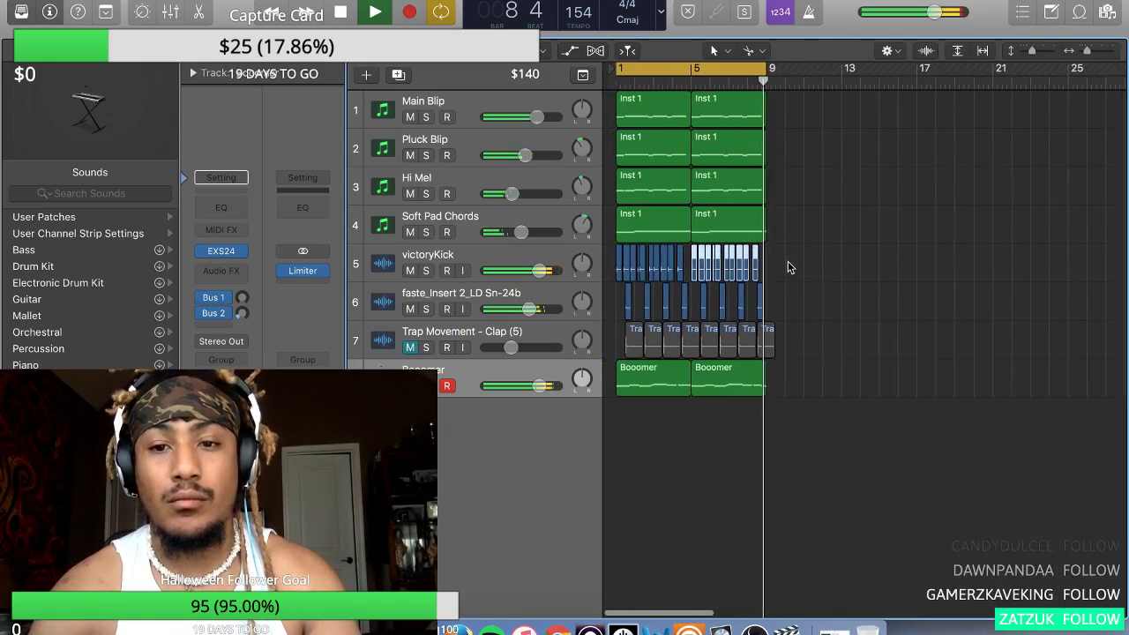
key("space")
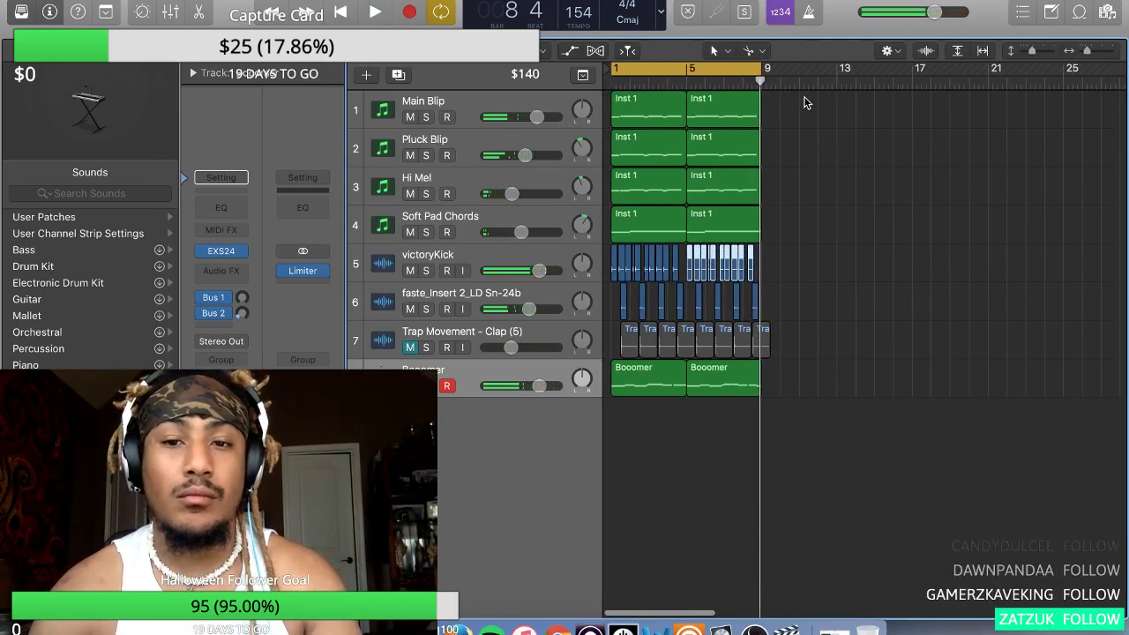
- Select every region on all tracks in the eight-bar arrangement
left_click_drag(802, 101, 616, 281)
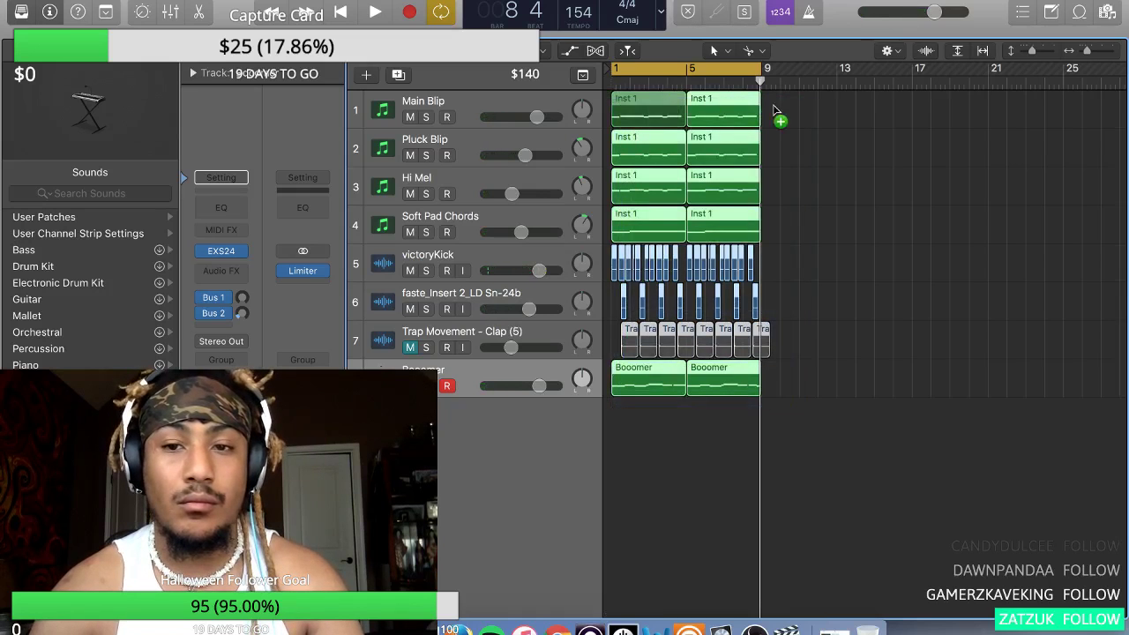
mouse_move(774, 110)
left_mouse_down()
mouse_move(801, 113)
mouse_move(785, 112)
left_mouse_up()
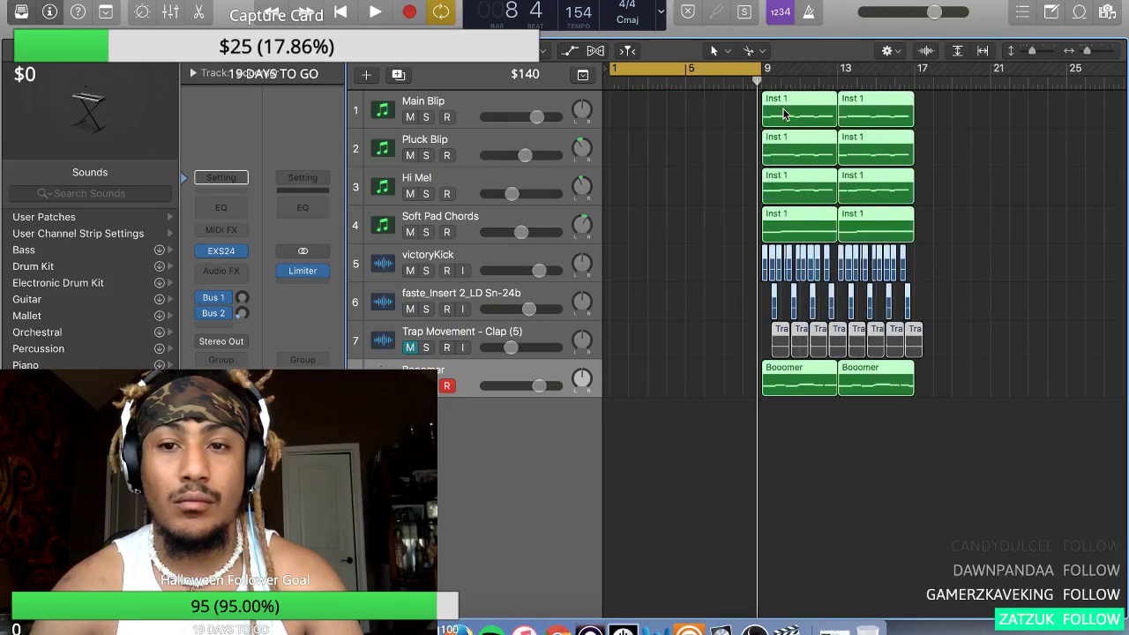
scroll(783, 113, "up", 4)
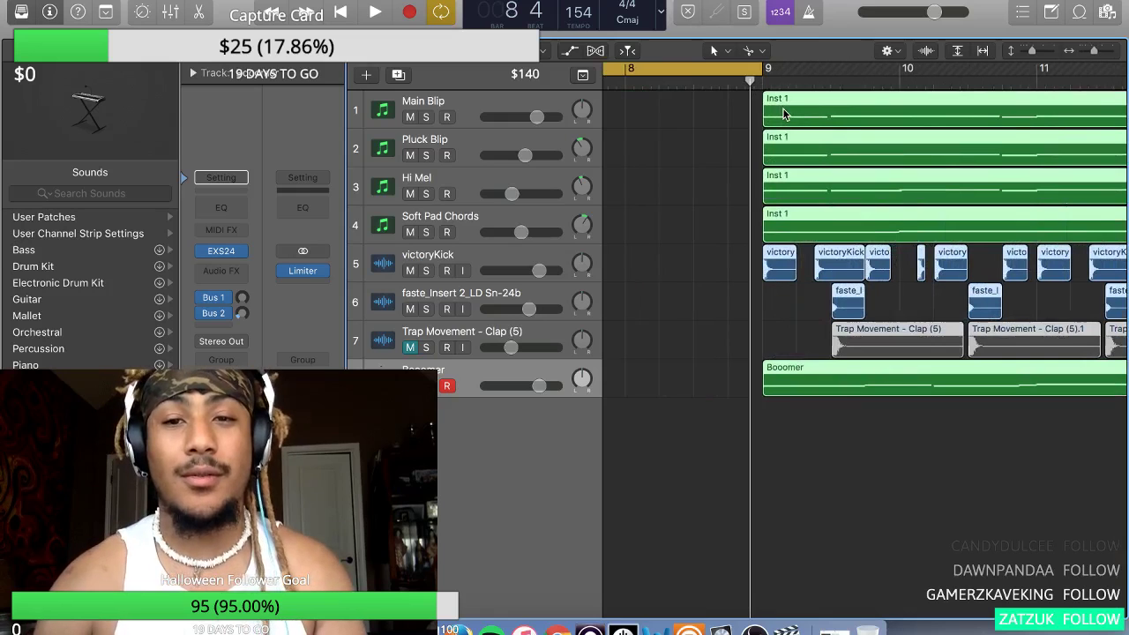
scroll(783, 112, "down", 6)
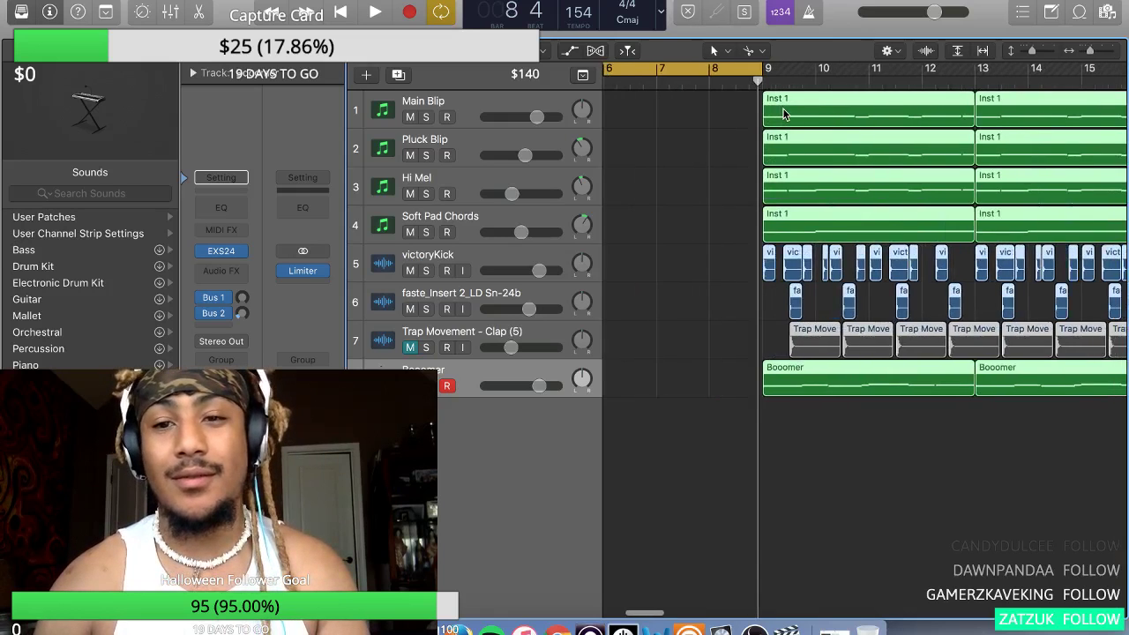
scroll(783, 113, "up", 1)
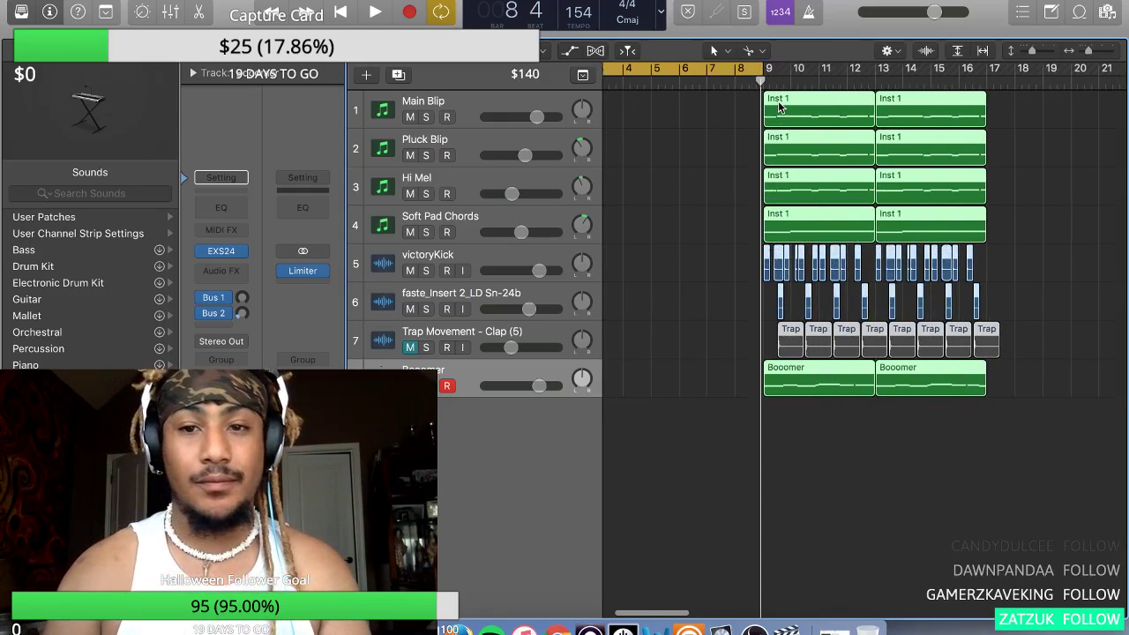
scroll(779, 107, "left", 2)
key("super+z")
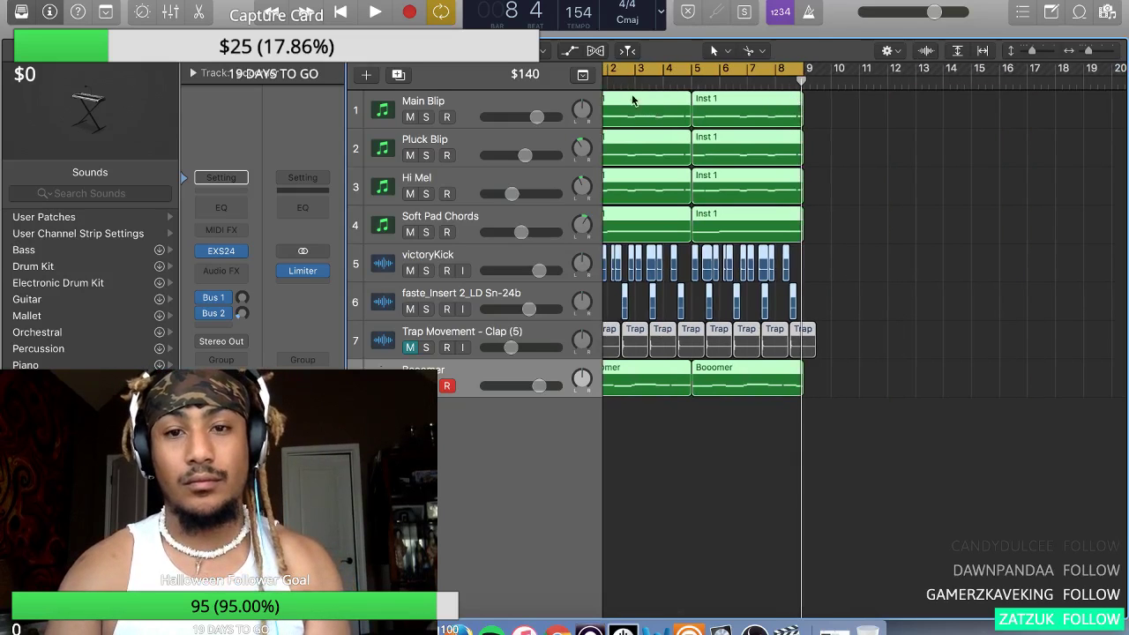
left_click_drag(629, 104, 849, 111)
key("super+z")
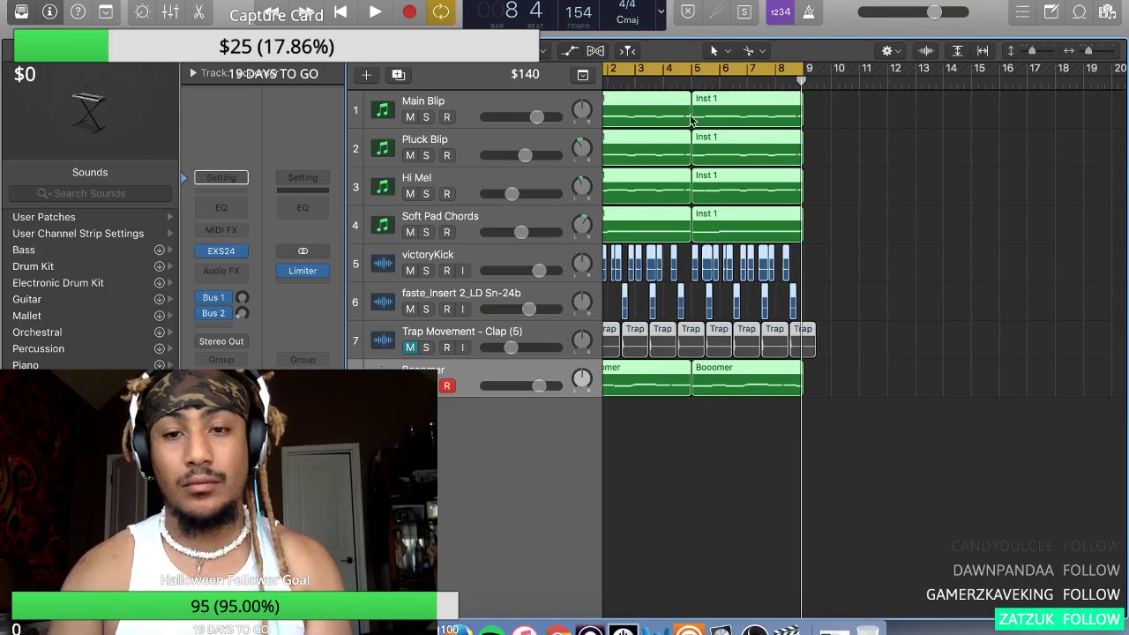
- Copy the selected eight bars of regions to bar 9 and extend the cycle range to bar 17
left_click_drag(860, 110, 839, 112)
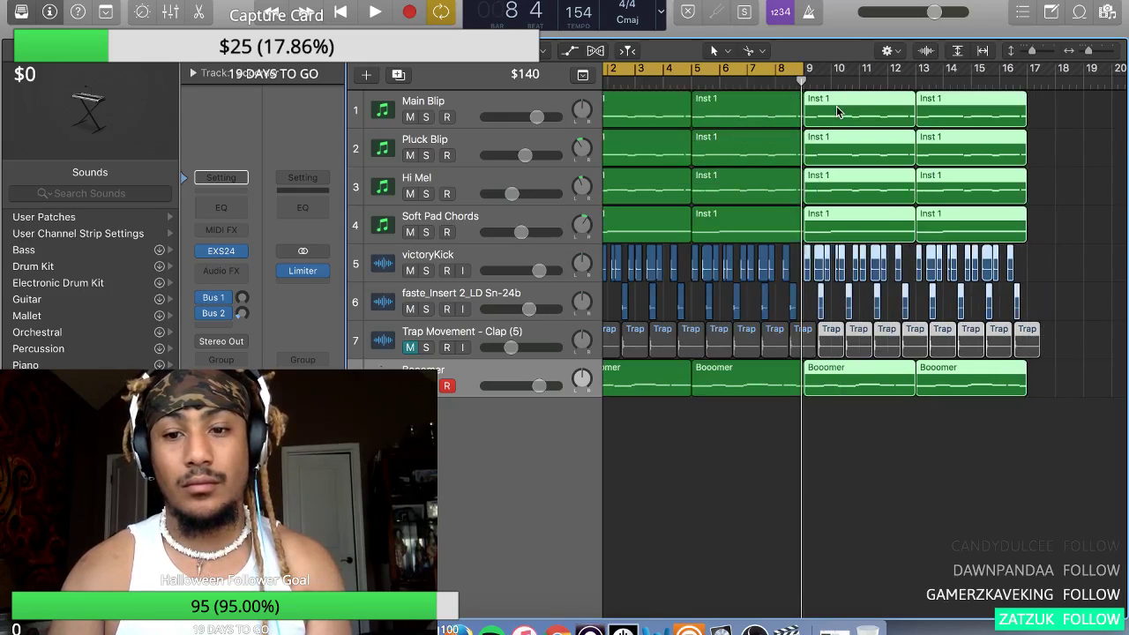
key("super+Right")
key("super+Right")
key("super+Right")
key("super+Right")
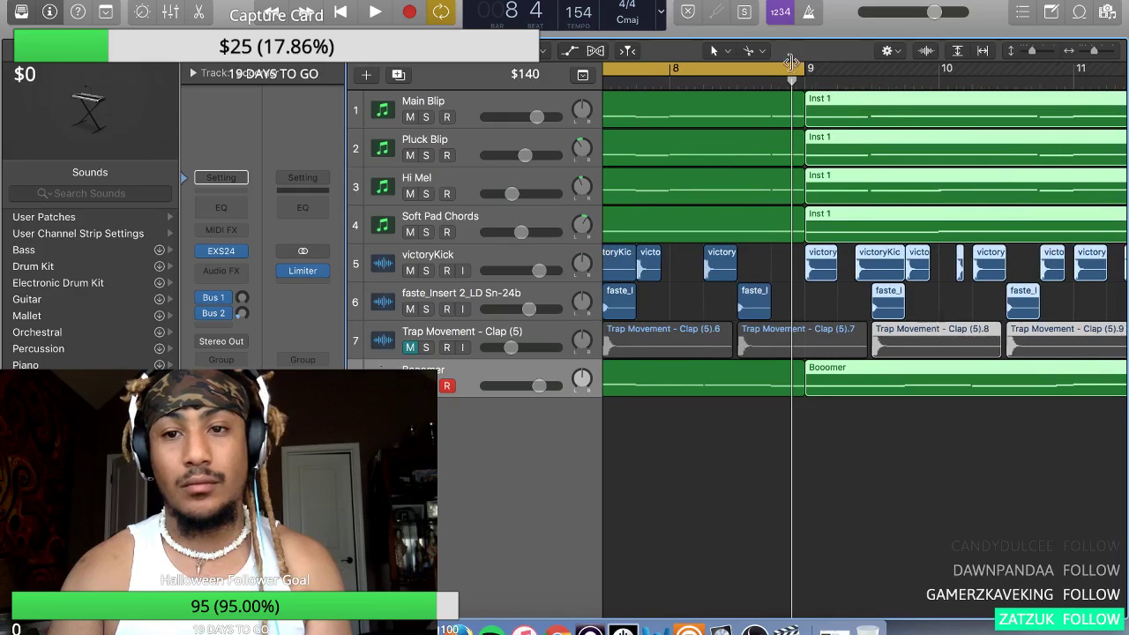
key("super+Left")
key("super+Left")
key("super+Left")
key("super+Left")
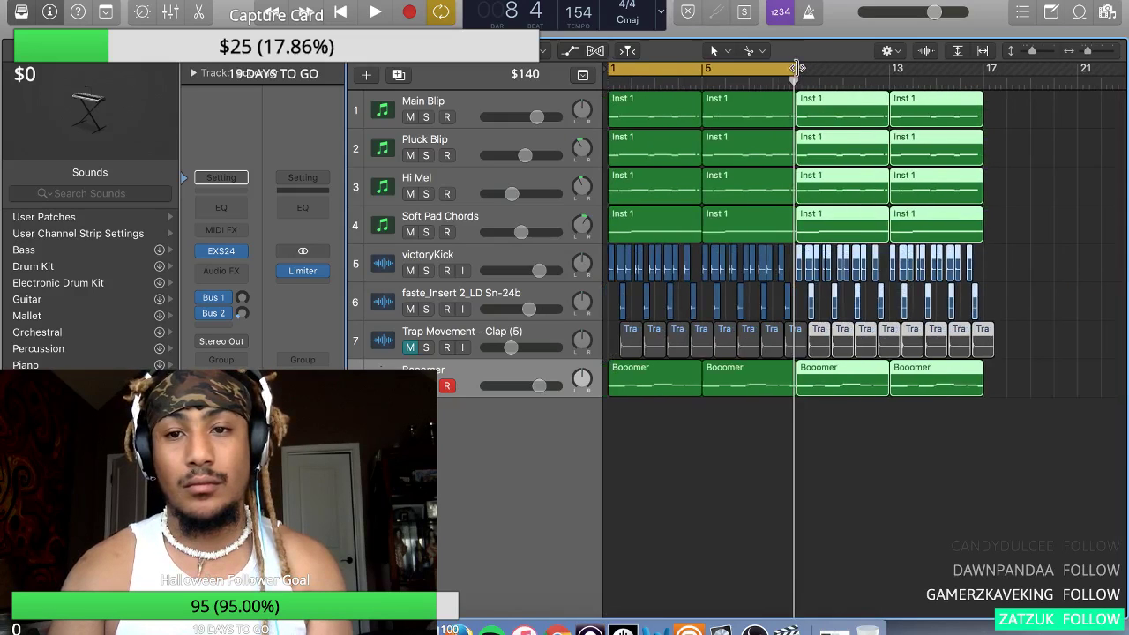
left_click_drag(797, 68, 979, 77)
- Play back the sixteen-bar arrangement from bar 1, deselect all regions, and examine the drum regions in bars 9 to 12
key("space")
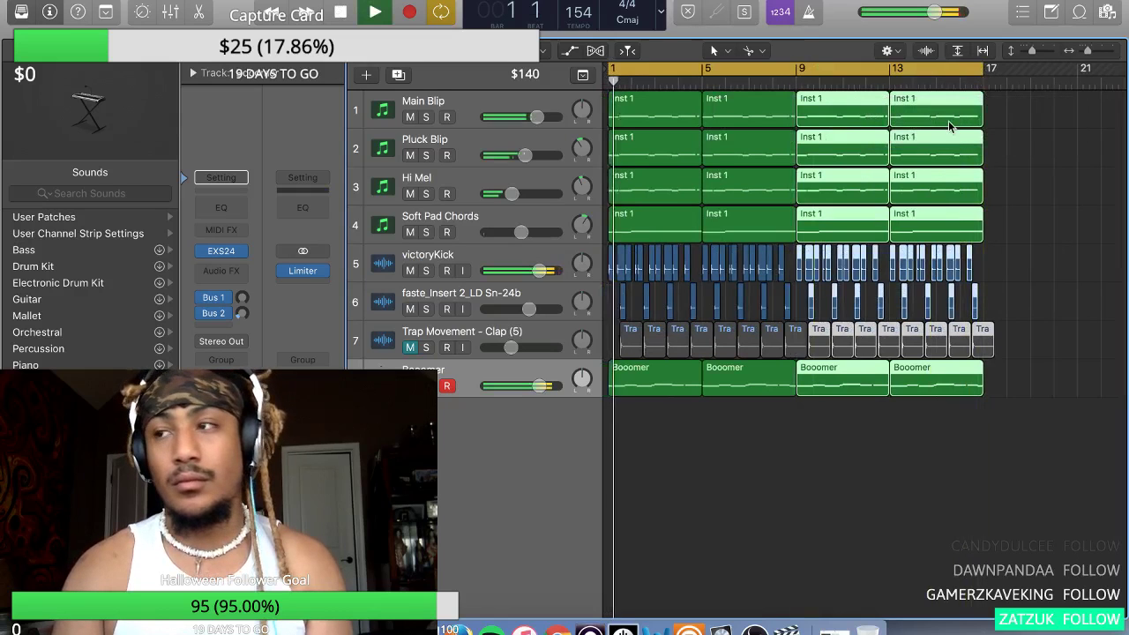
key("super+Right")
key("super+Right")
key("super+Right")
key("super+Right")
key("super+Right")
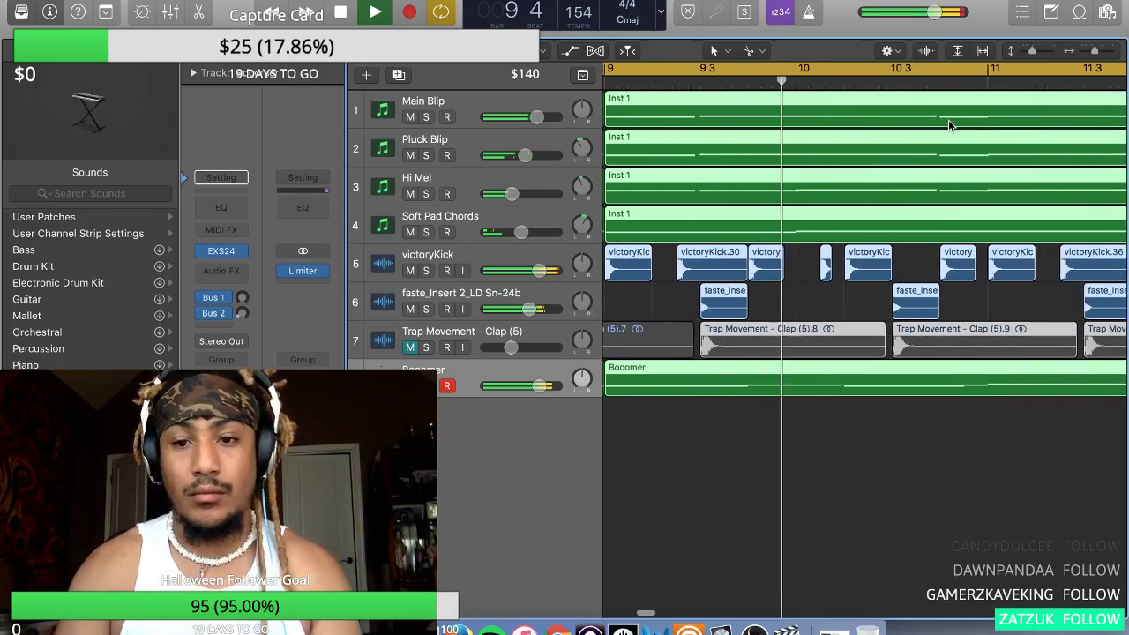
left_click(877, 297)
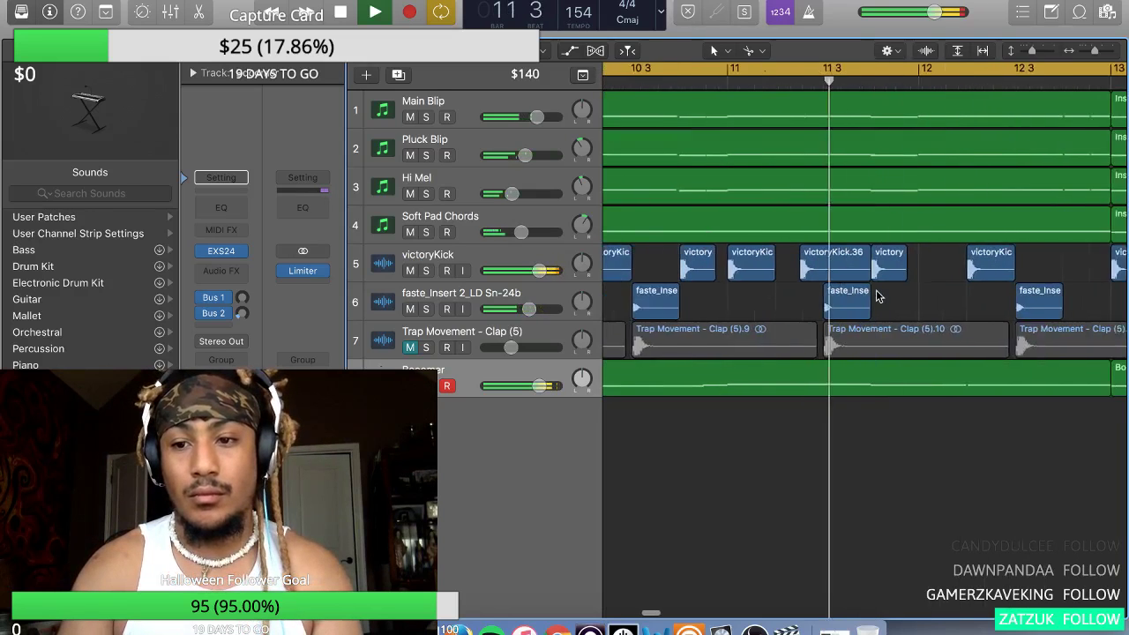
- Stop playback and add three copied kick regions in the second half of bar 12 on the victoryKick track
key("space")
scroll(854, 277, "right", 3)
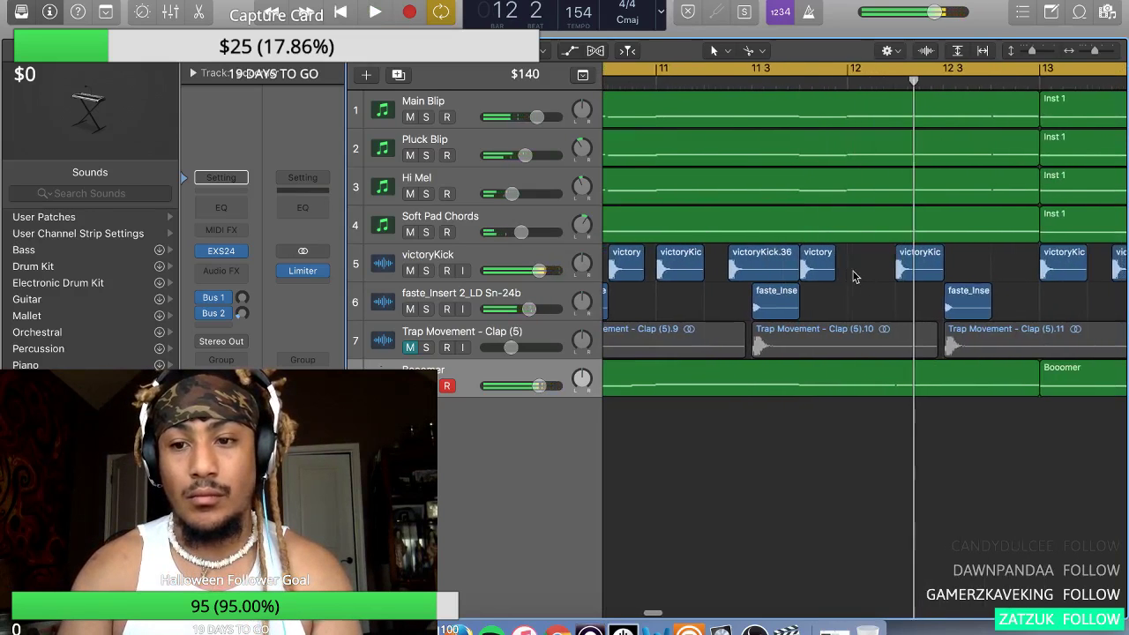
left_click_drag(750, 269, 940, 261)
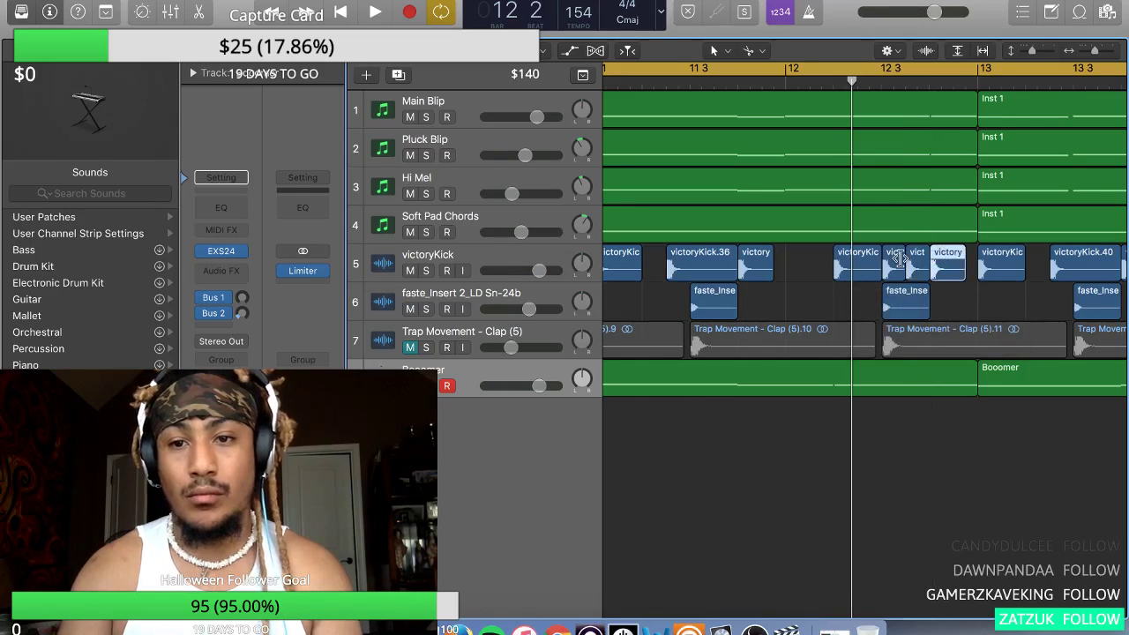
- Play back the sixteen-bar arrangement and examine the drum regions around bars 12 to 16
key("super+Left")
key("super+Left")
key("super+Left")
key("super+Left")
key("space")
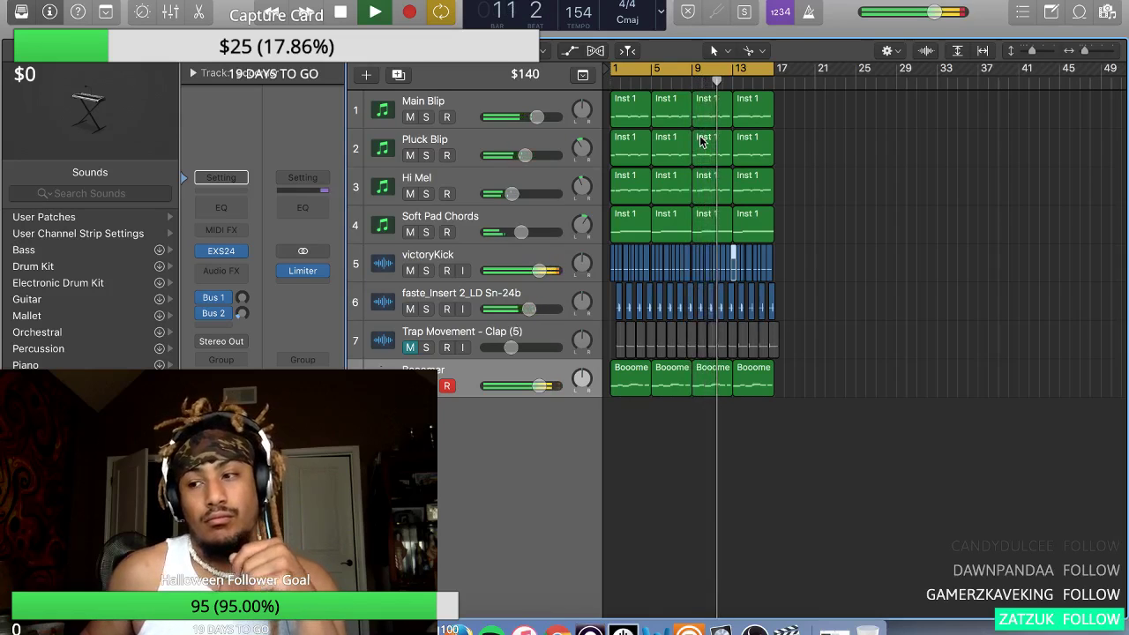
scroll(700, 136, "up", 10)
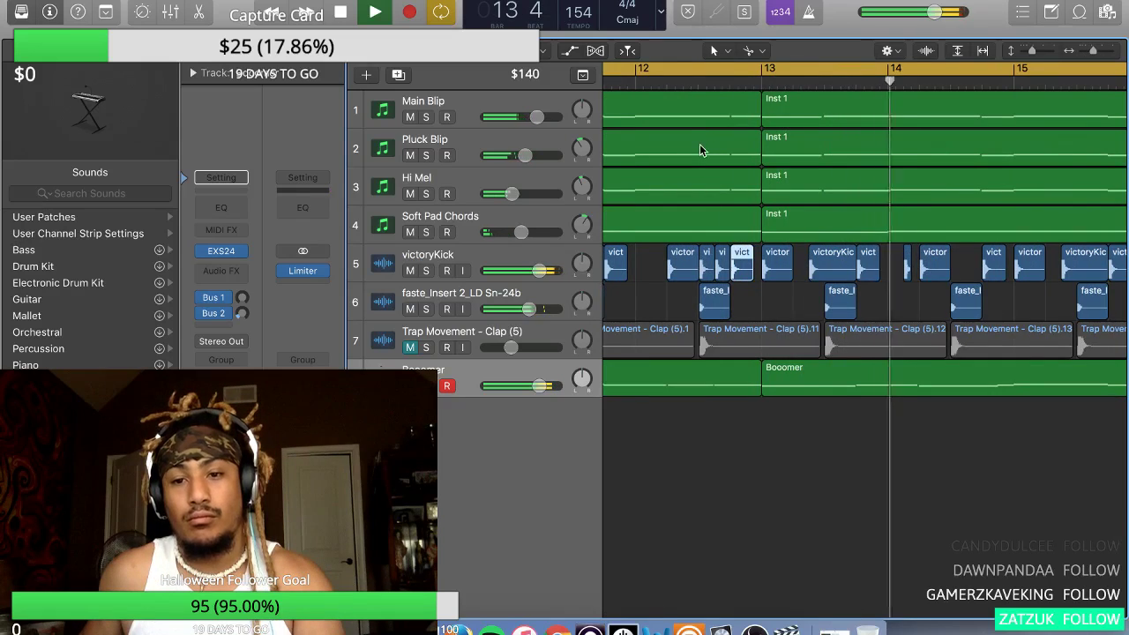
scroll(700, 149, "down", 6)
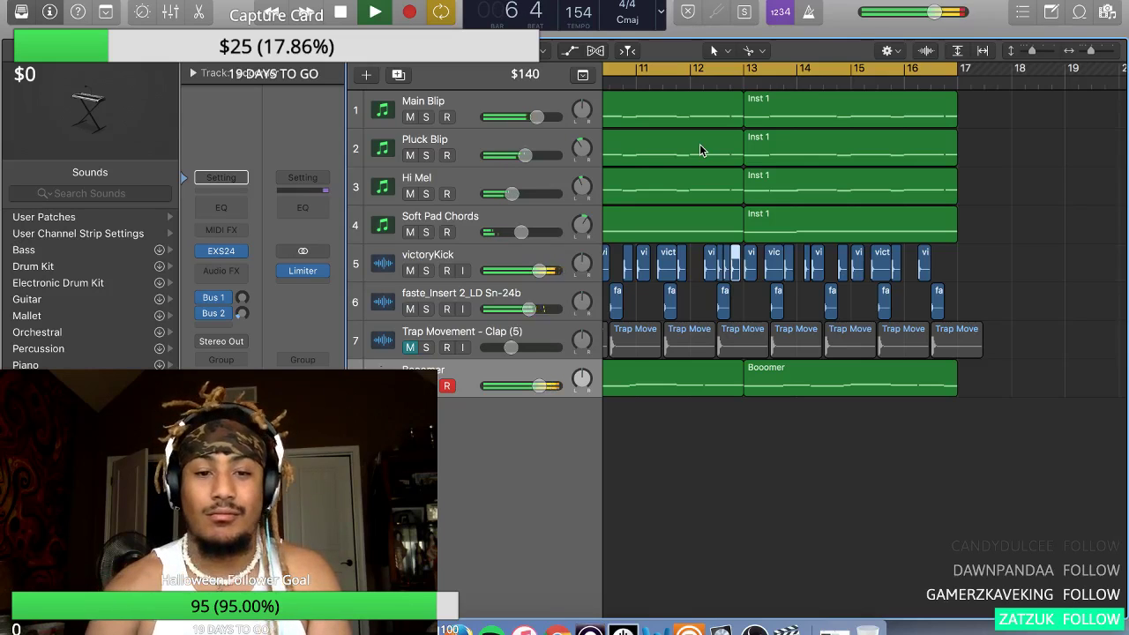
- Unmute the Trap Movement - Clap (5) track during playback, mute it again and stop at the end of bar 16
left_click(410, 348)
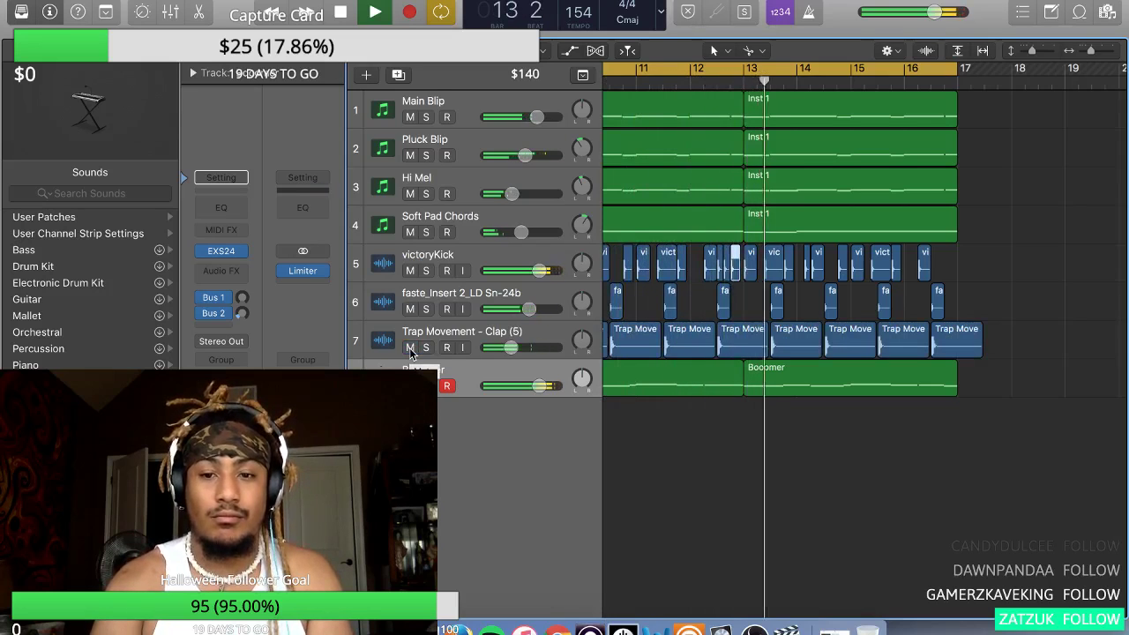
left_click(411, 347)
scroll(410, 347, "left", 3)
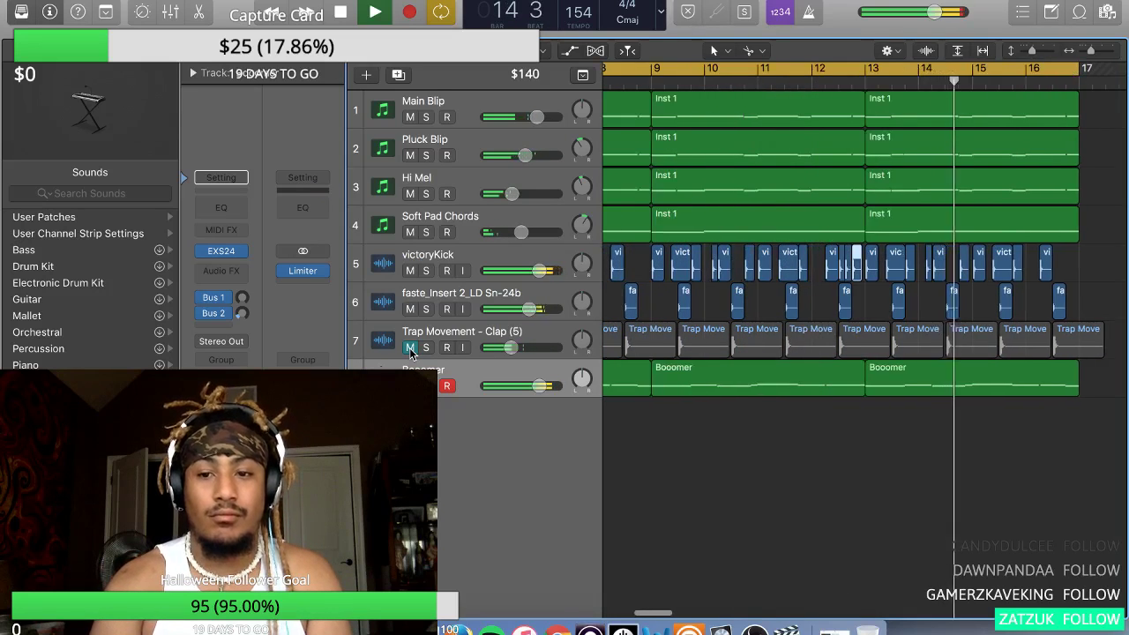
scroll(410, 347, "left", 3)
scroll(409, 350, "down", 5)
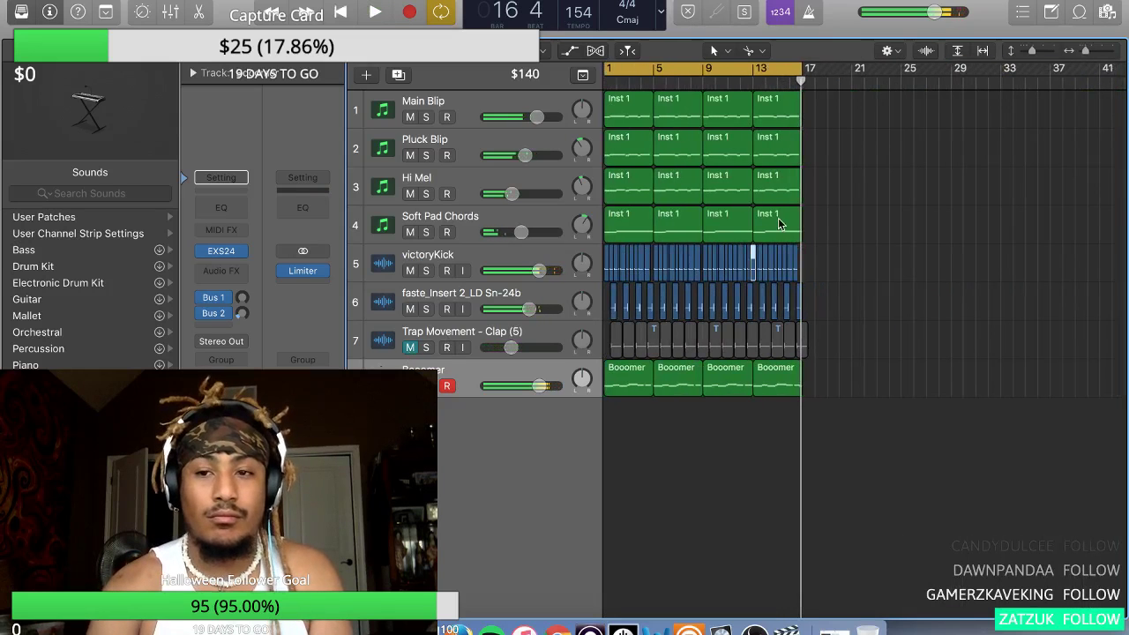
- Browse the audio files to the 4 Hats & Cymbals folder of the Trap Movement Drum Kit
left_click(1108, 10)
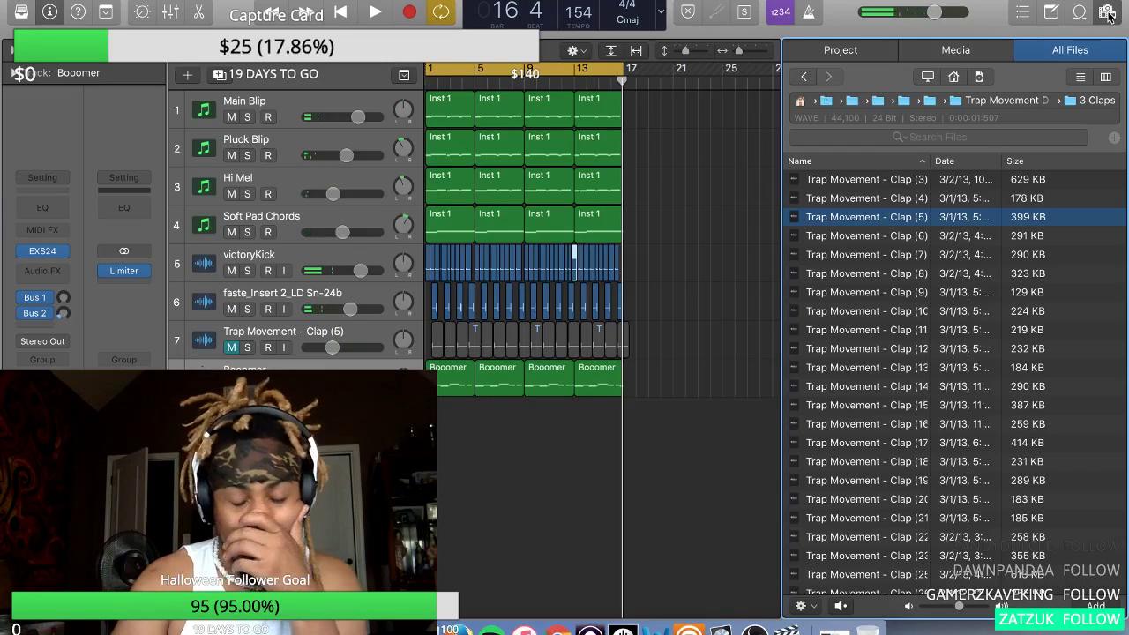
left_click(803, 77)
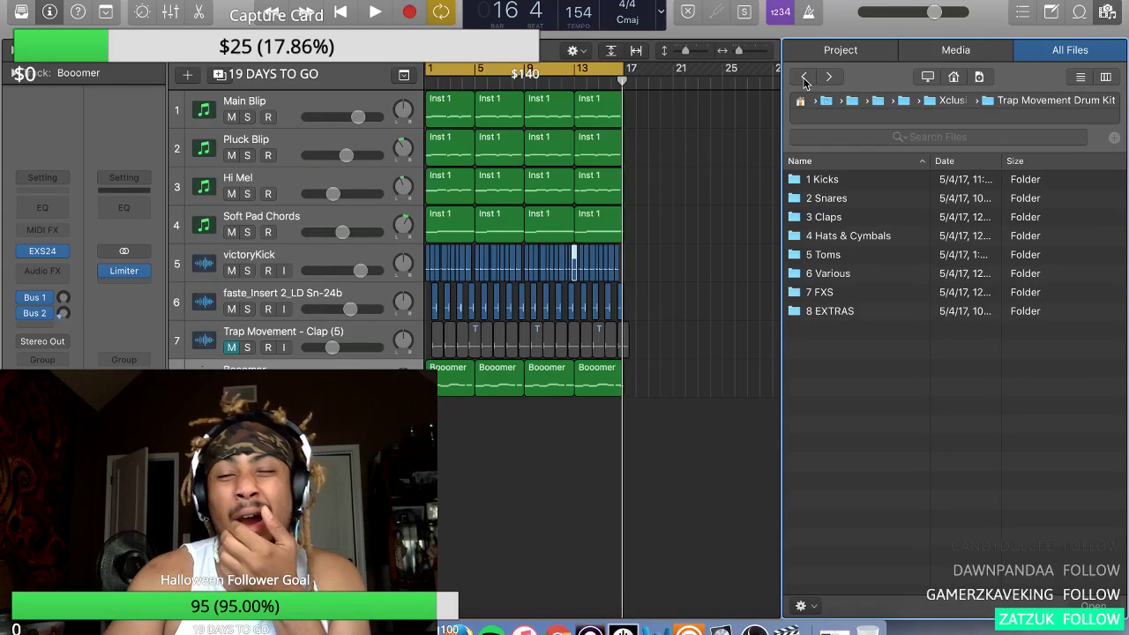
left_click(852, 240)
double_click(852, 236)
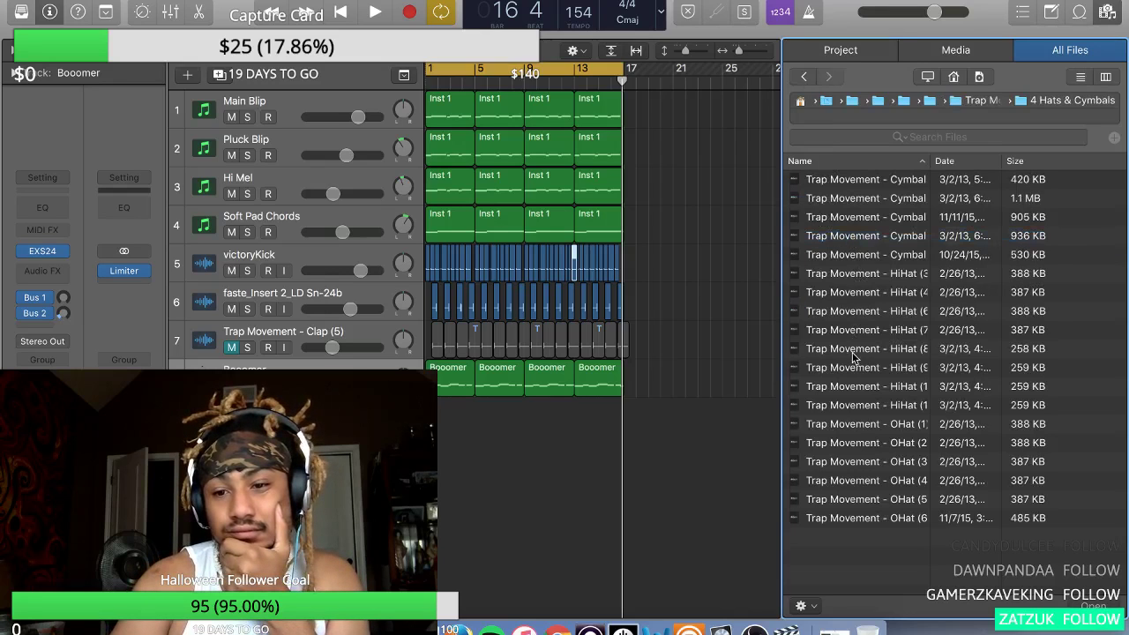
- Turn on sample preview and audition the Trap Movement HiHat samples, selecting HiHat (9)
left_click(853, 385)
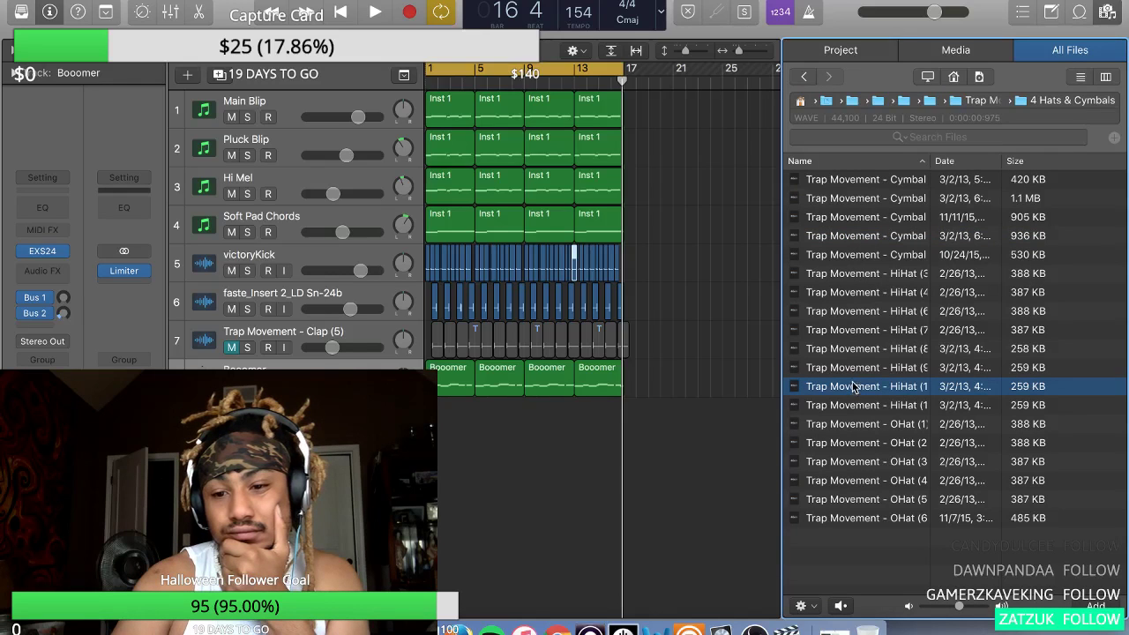
left_click(842, 606)
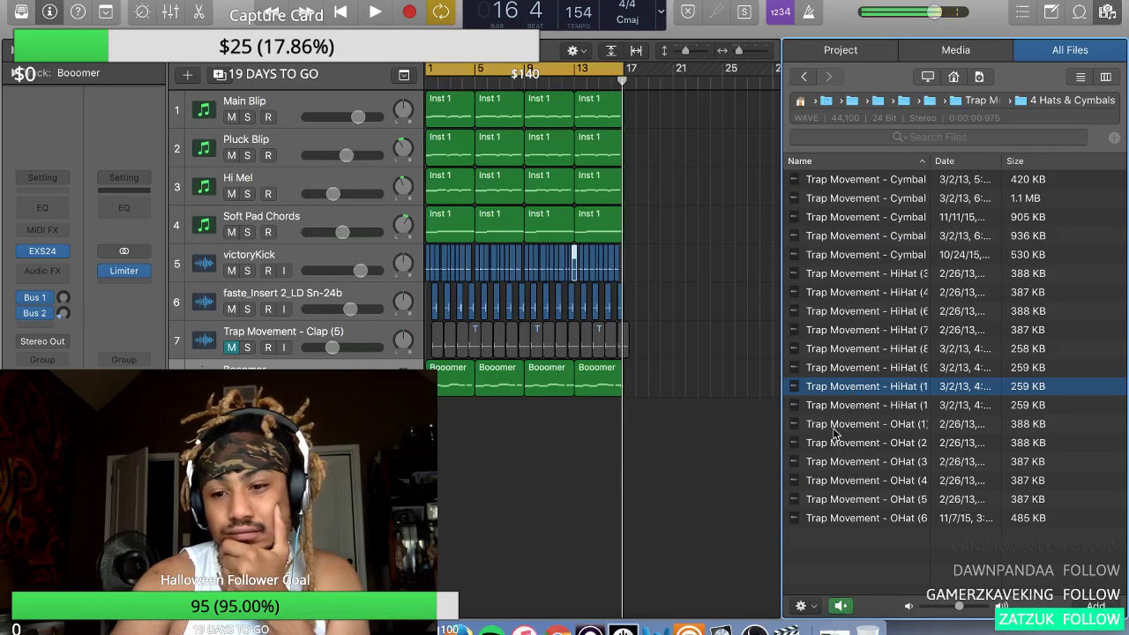
key("Down")
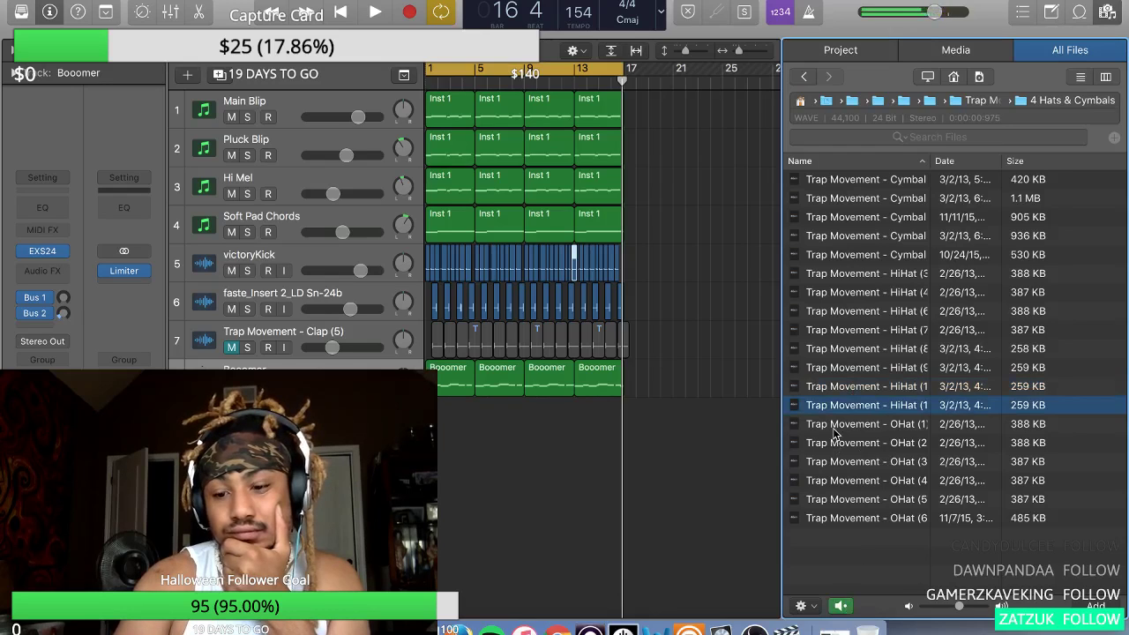
key("Up")
key("Up")
key("Up")
key("Up")
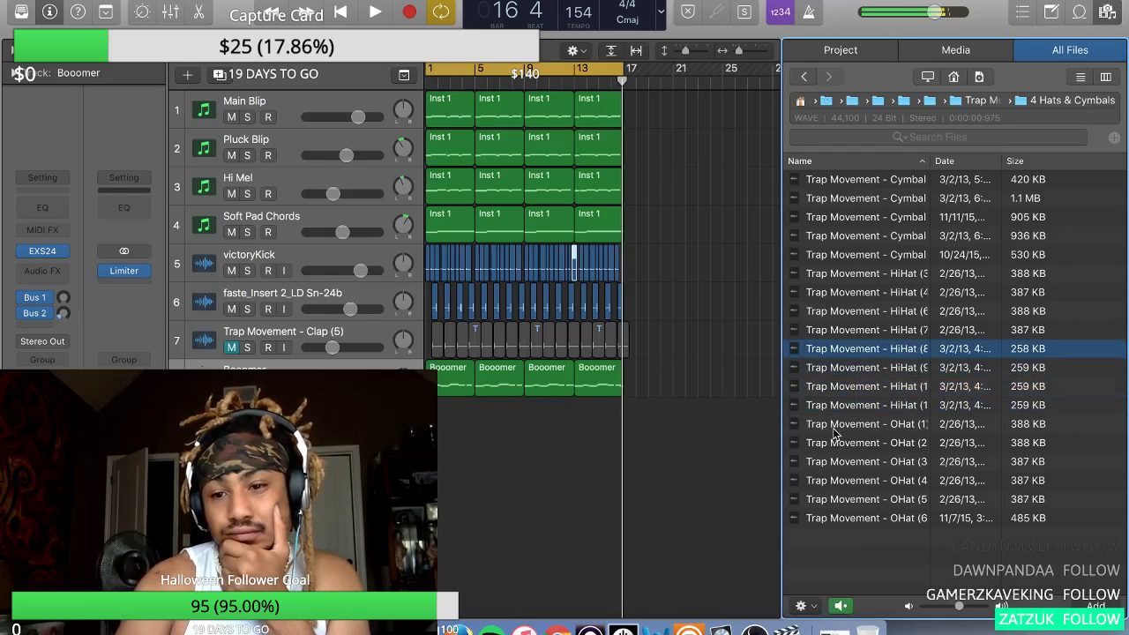
key("Up")
key("Up")
key("Up")
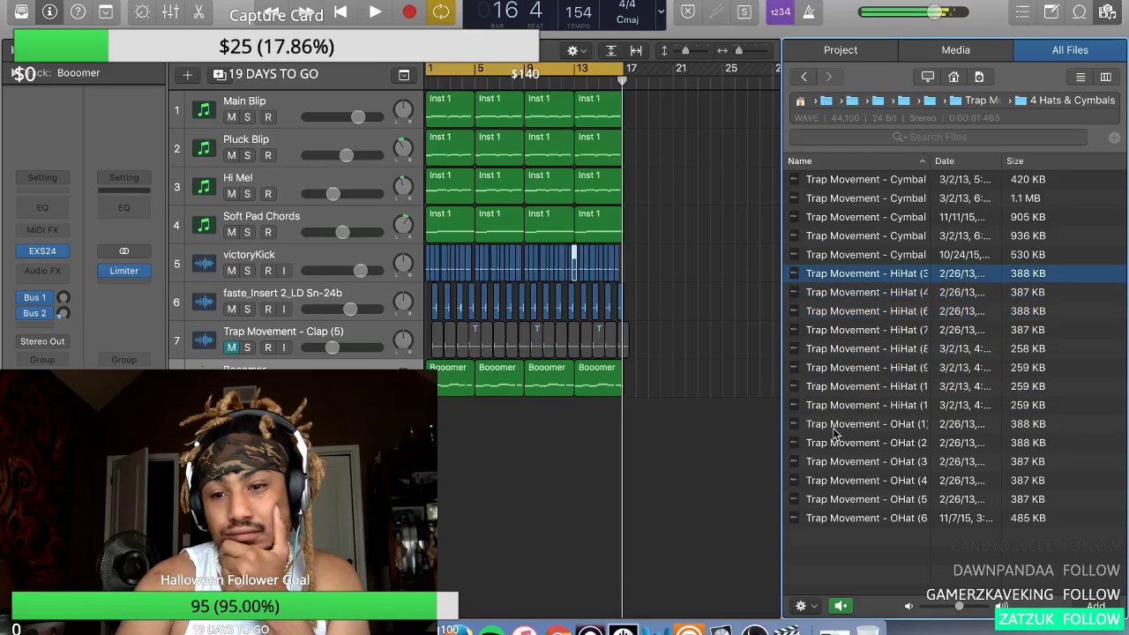
key("Down")
key("Down")
key("Down")
key("Down")
key("Down")
key("Down")
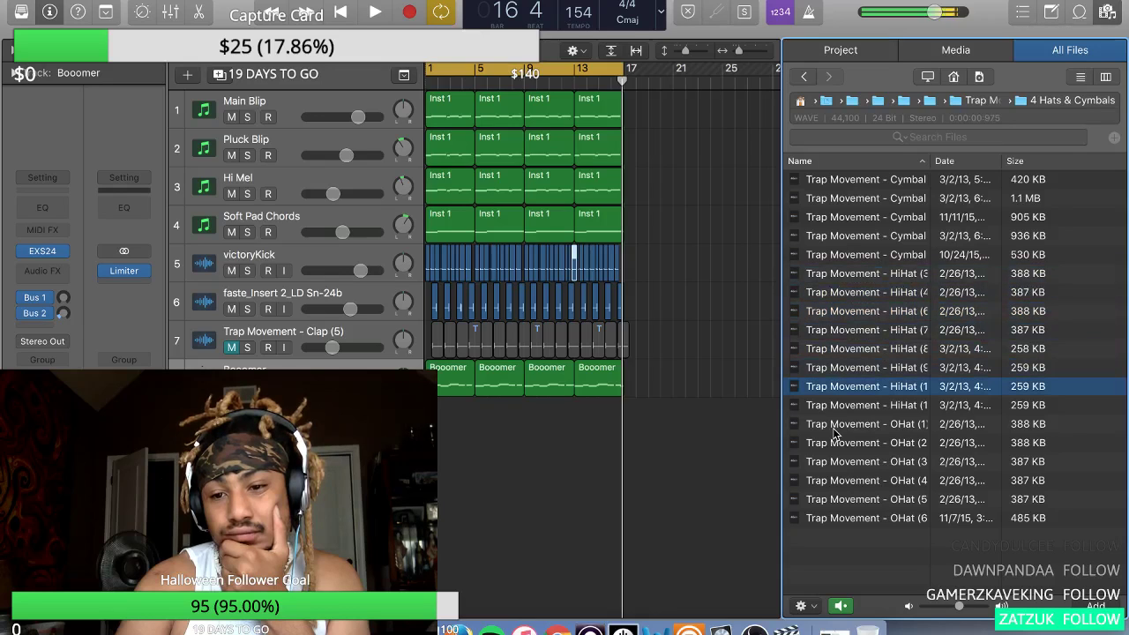
key("Up")
key("Down")
key("Down")
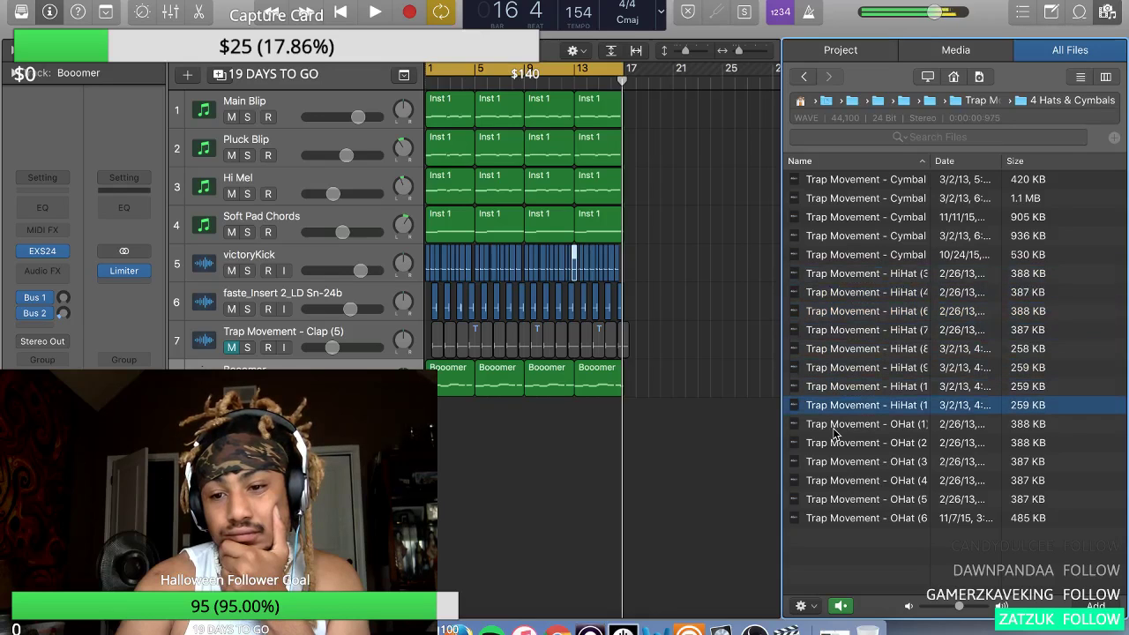
key("Up")
key("Up")
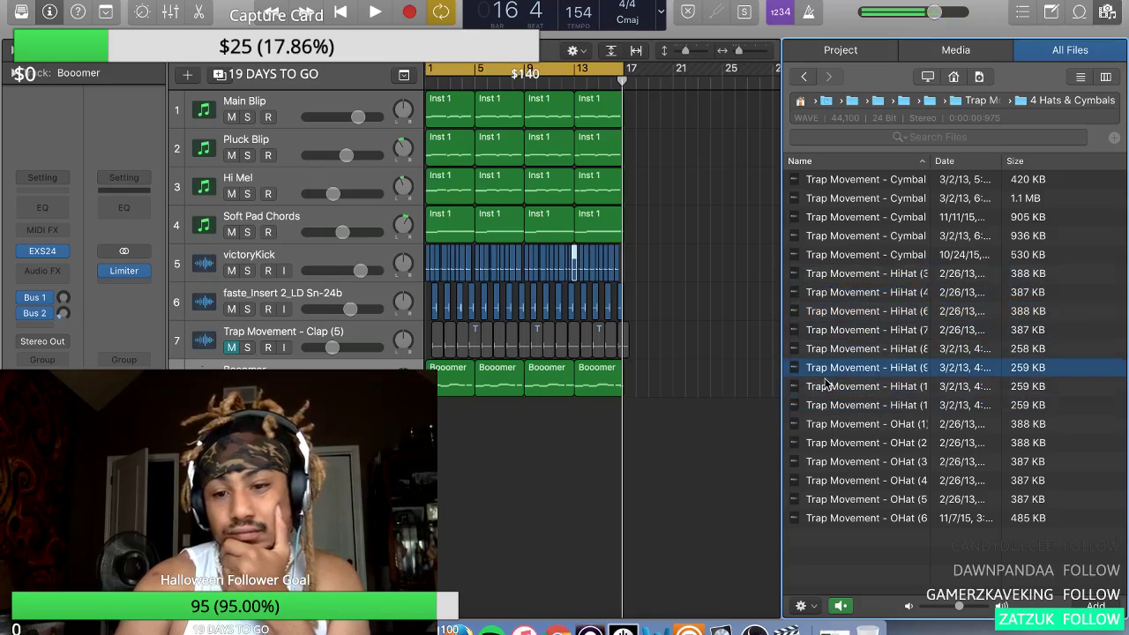
- Add Trap Movement - HiHat (9) on a new audio track, hide the file browser, and place the track directly above Booomer
left_click_drag(826, 367, 438, 414)
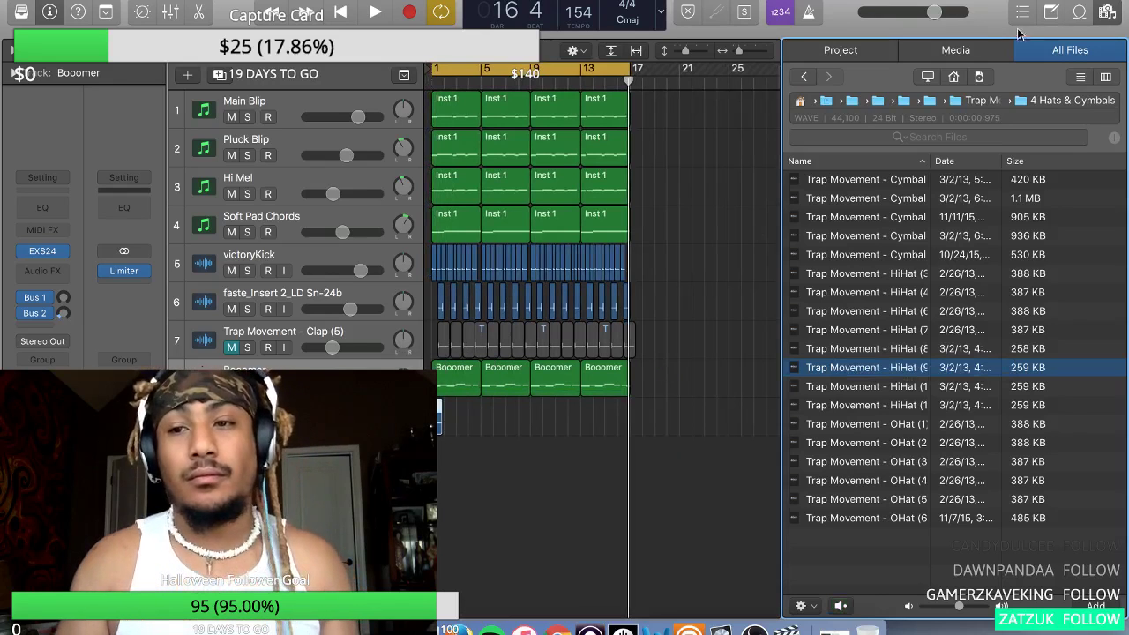
key("f")
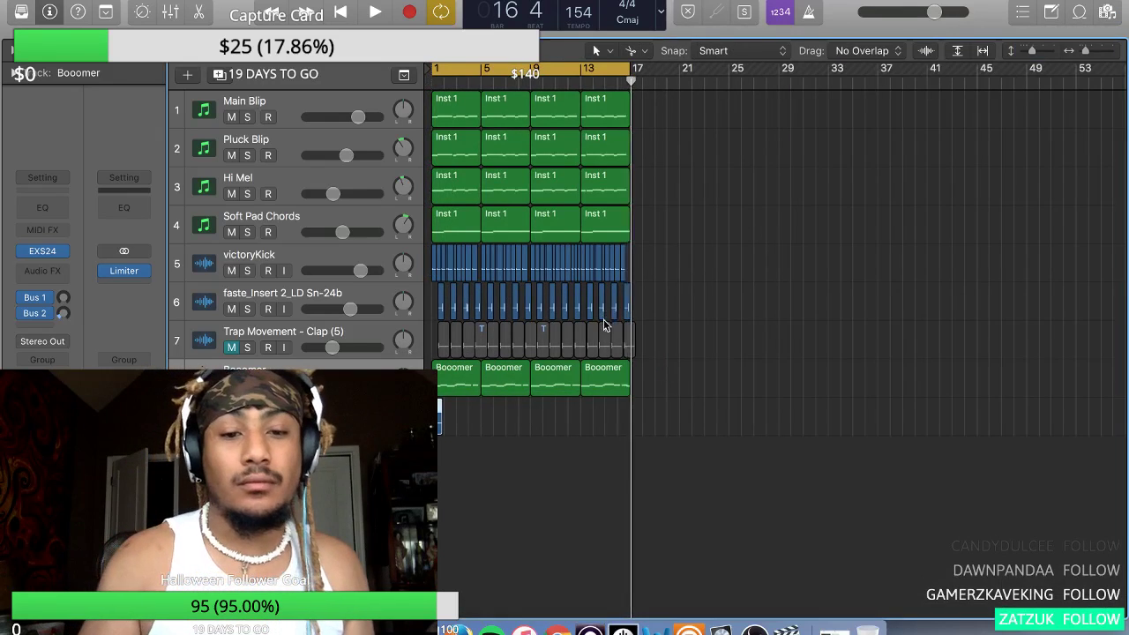
key("super+Right")
key("super+Right")
key("super+Right")
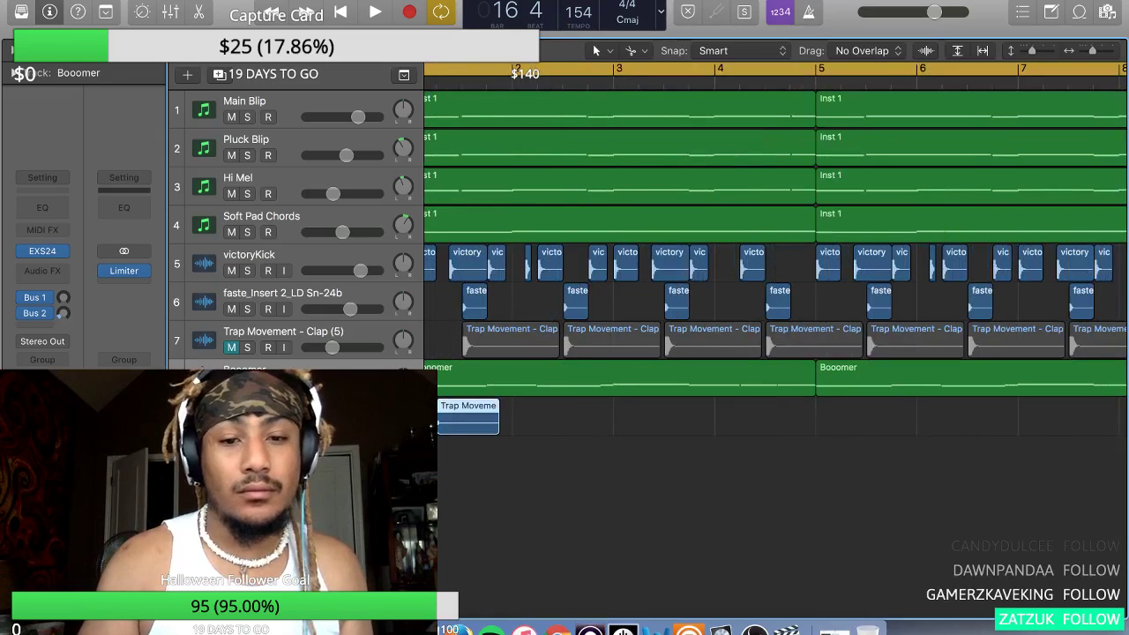
left_click_drag(274, 415, 283, 367)
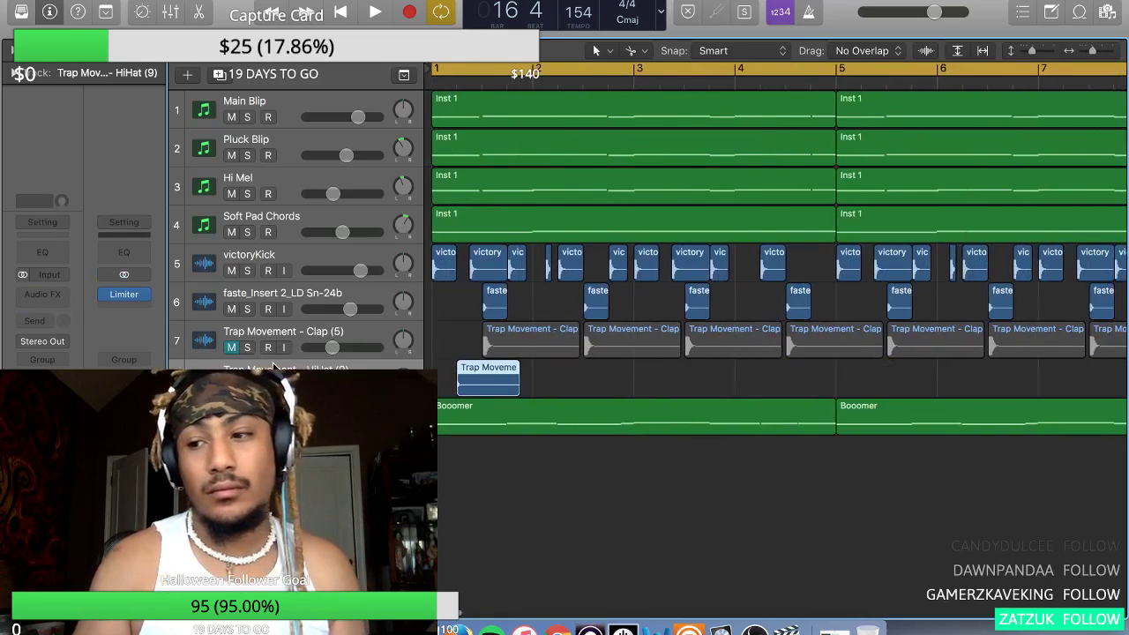
- Move the hi-hat region to the start of bar 1 and shorten it to a sixteenth note, using an overlapping copy that is deleted
key("m")
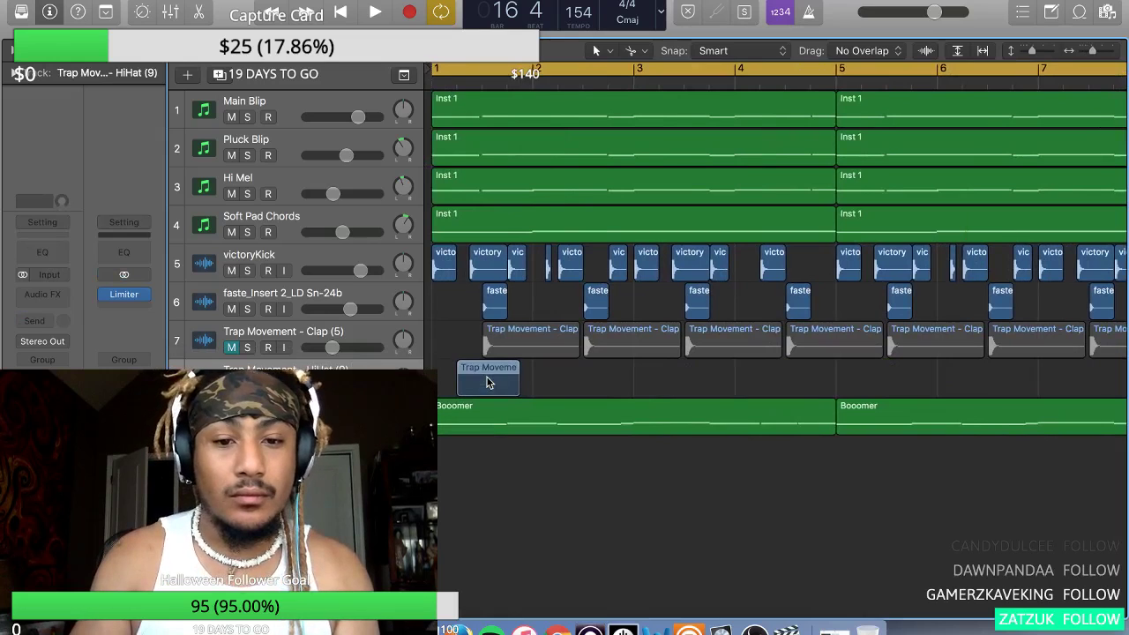
left_click_drag(455, 381, 448, 382)
scroll(448, 381, "up", 5)
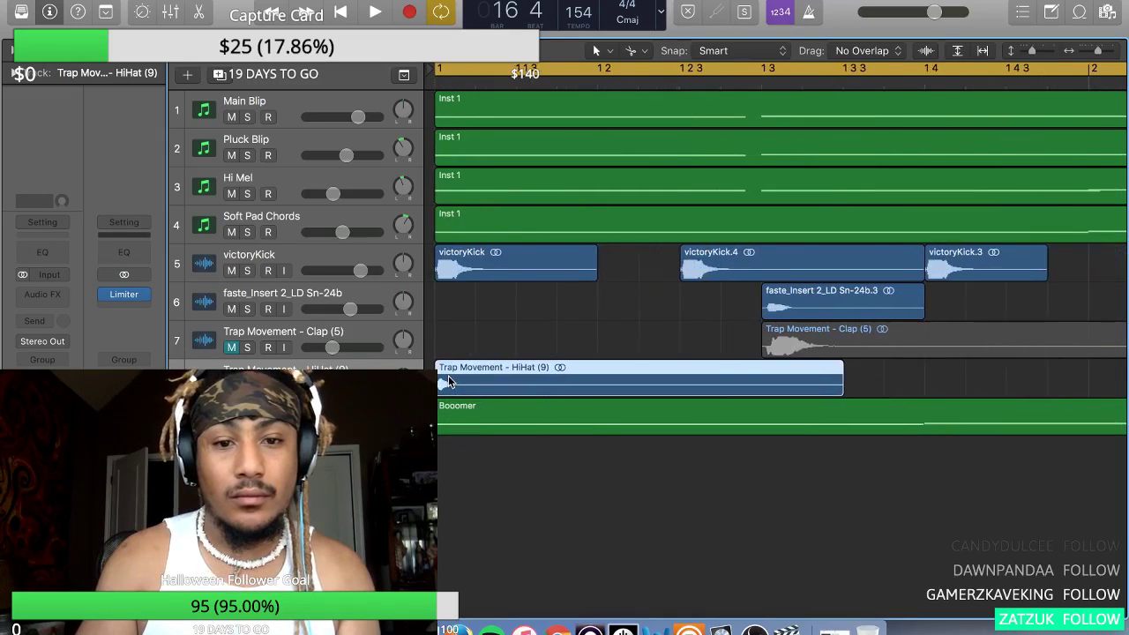
left_click_drag(459, 381, 500, 381)
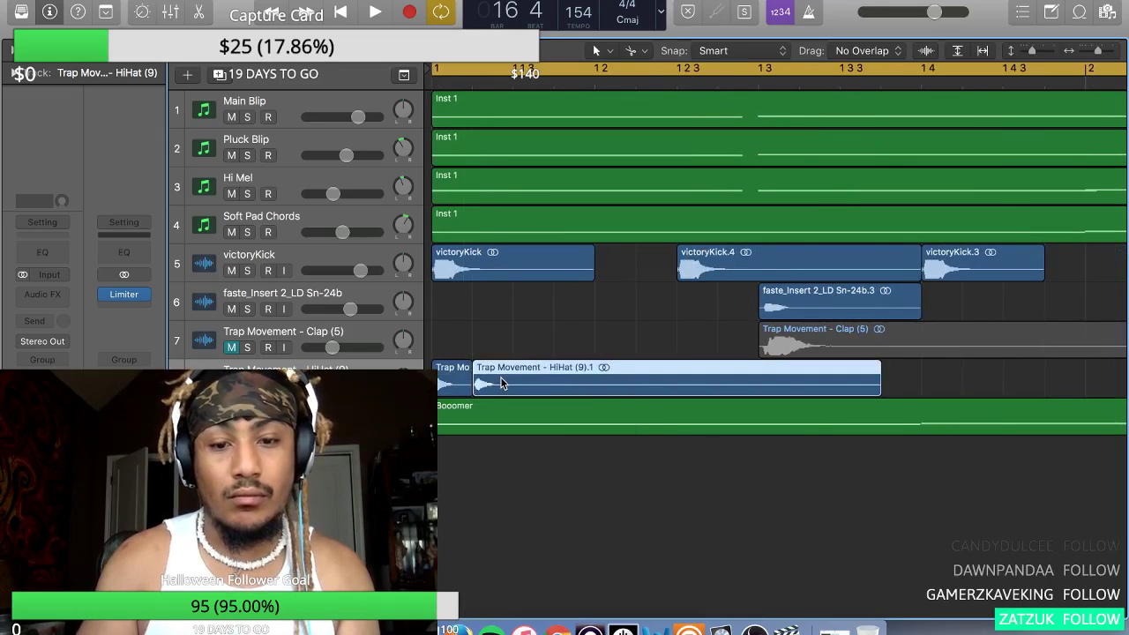
key("Delete")
left_click(465, 382)
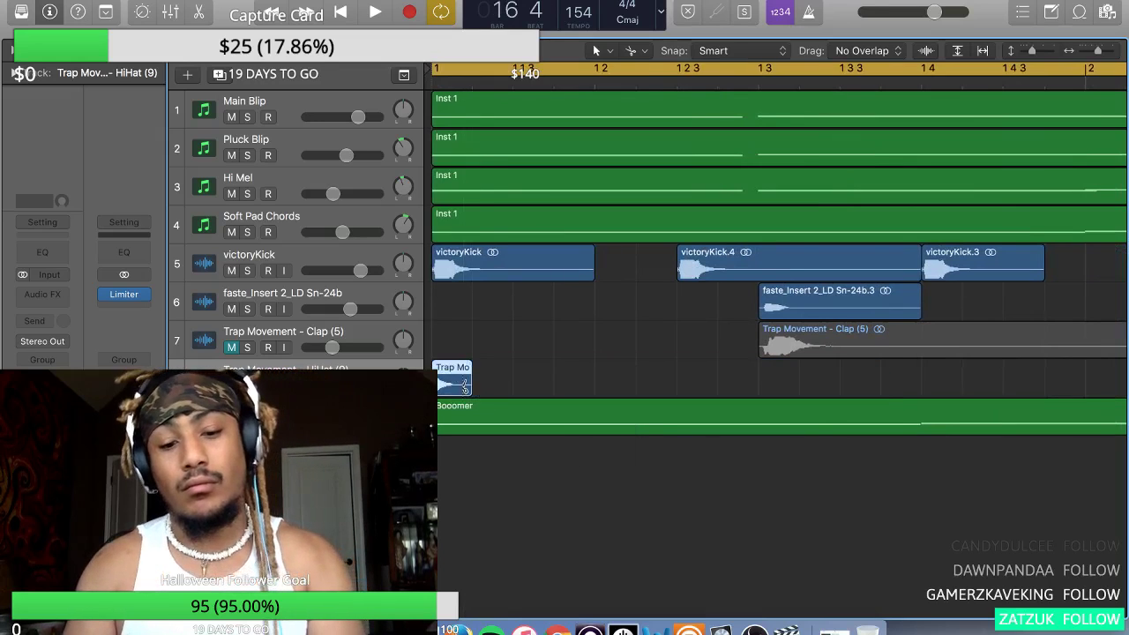
- Repeat the sixteenth-note hi-hat region nine times in a row from the start of bar 1
key("super+r")
key("super+r")
key("super+r")
key("super+r")
key("super+r")
key("super+r")
key("super+r")
key("super+r")
key("super+r")
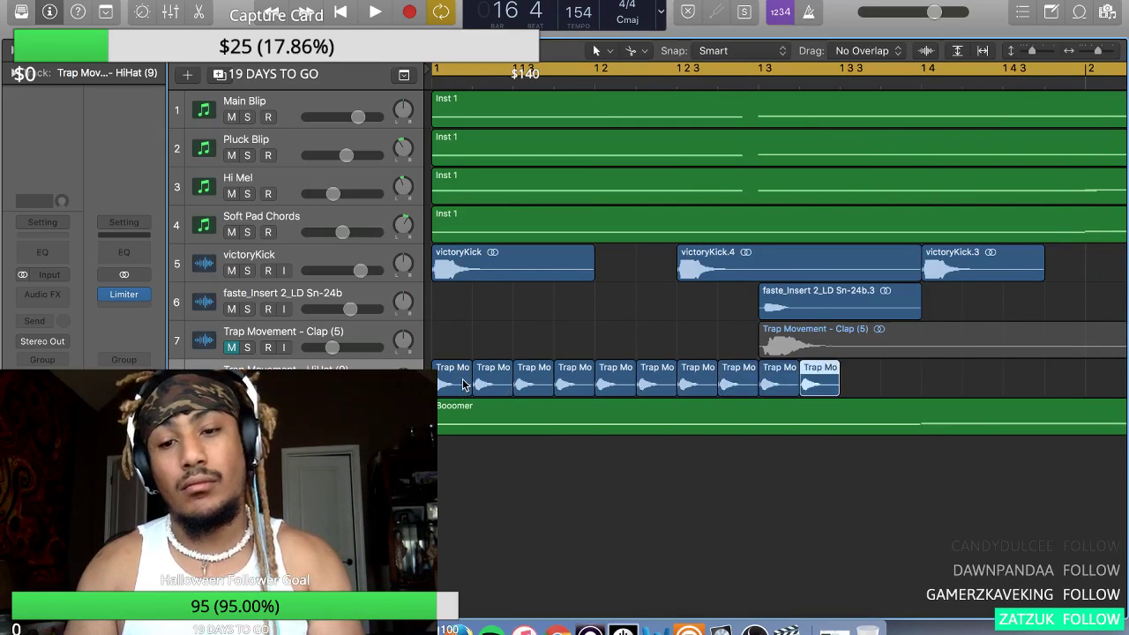
- Play back bar 1 and delete the ninth and tenth hi-hat hits, leaving eight hits before beat 3
key("space")
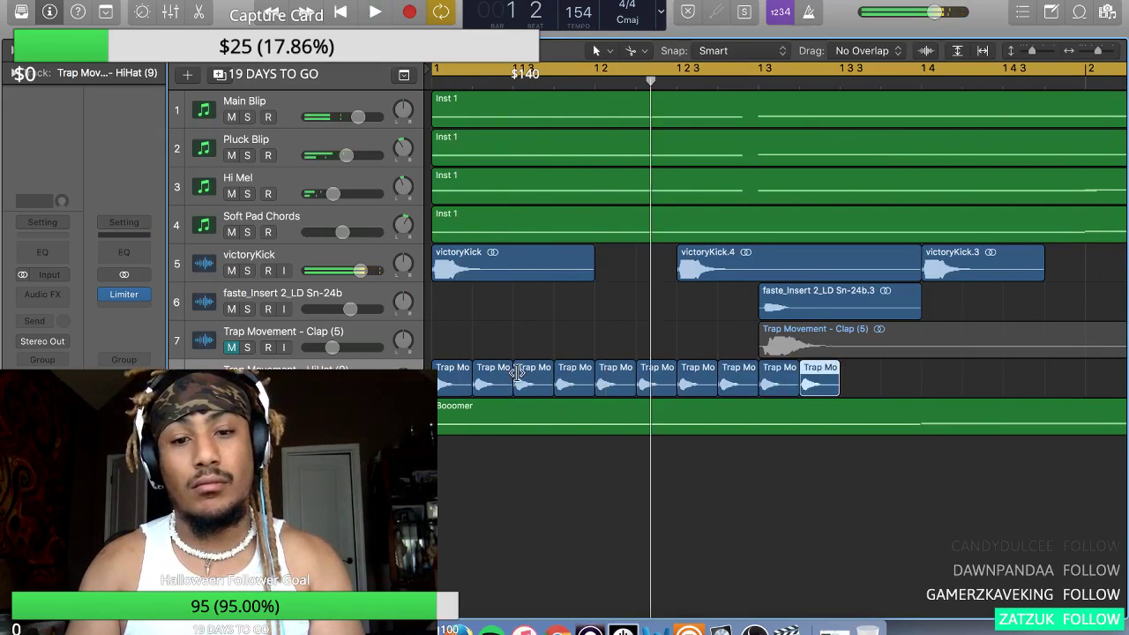
key("Return")
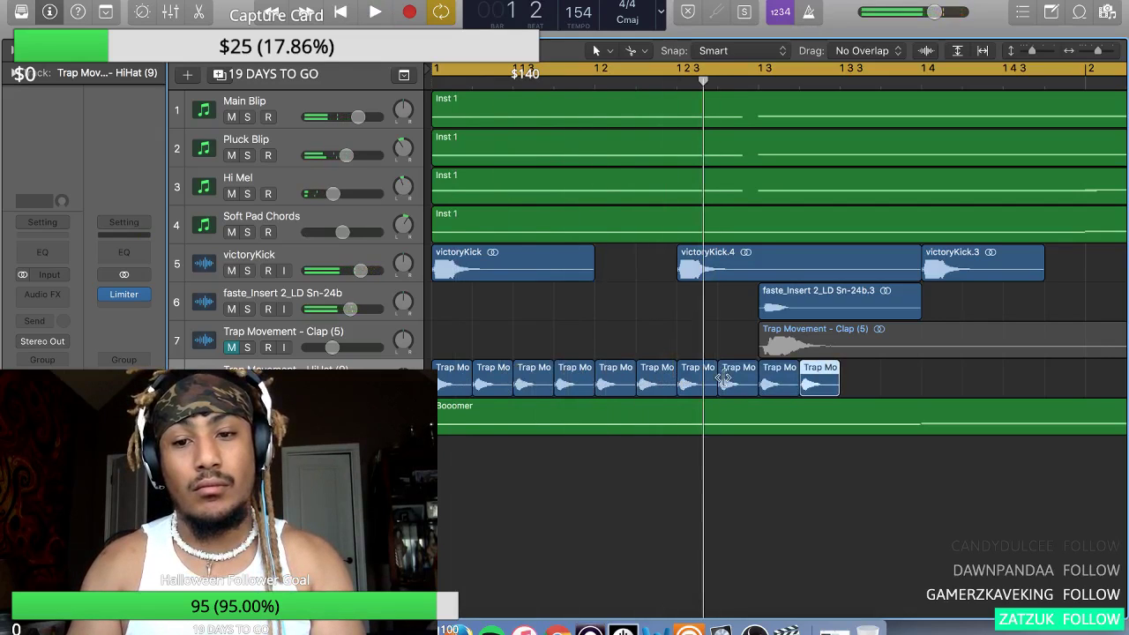
left_click(771, 384)
key("Delete")
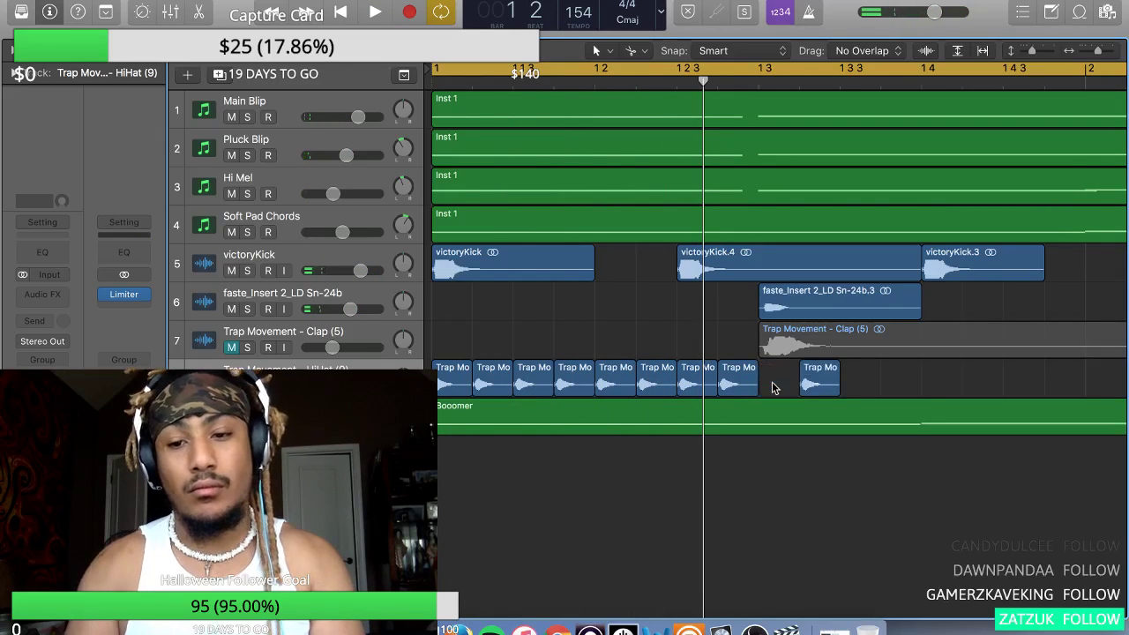
left_click(801, 387)
key("Delete")
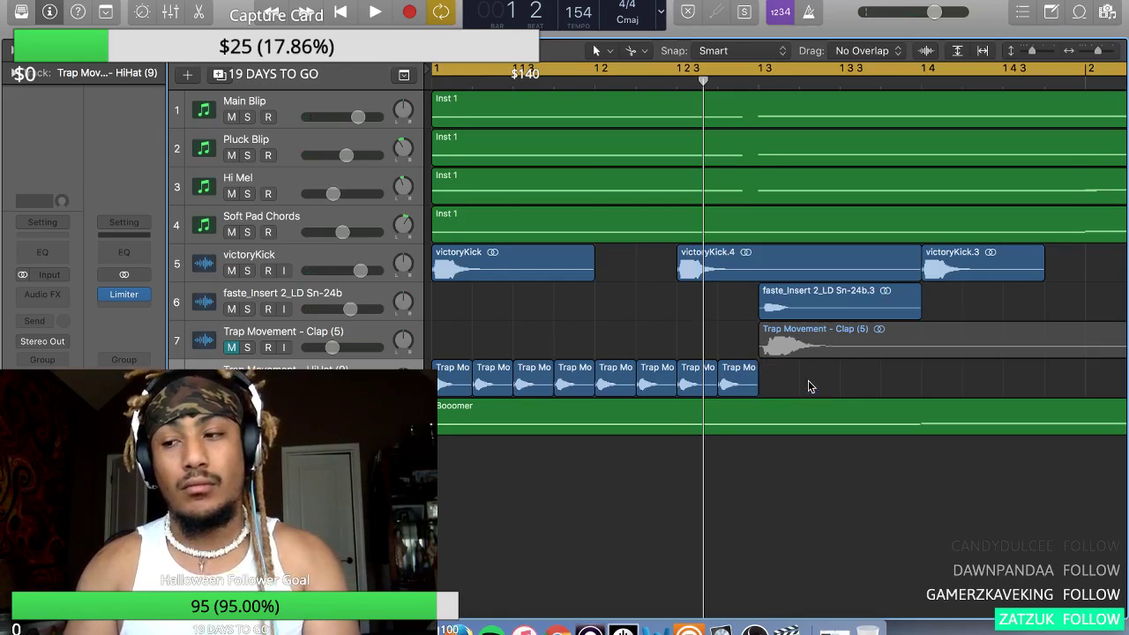
- Play back the first bar to check the eight-hit hi-hat pattern against the kick and snare
key("space")
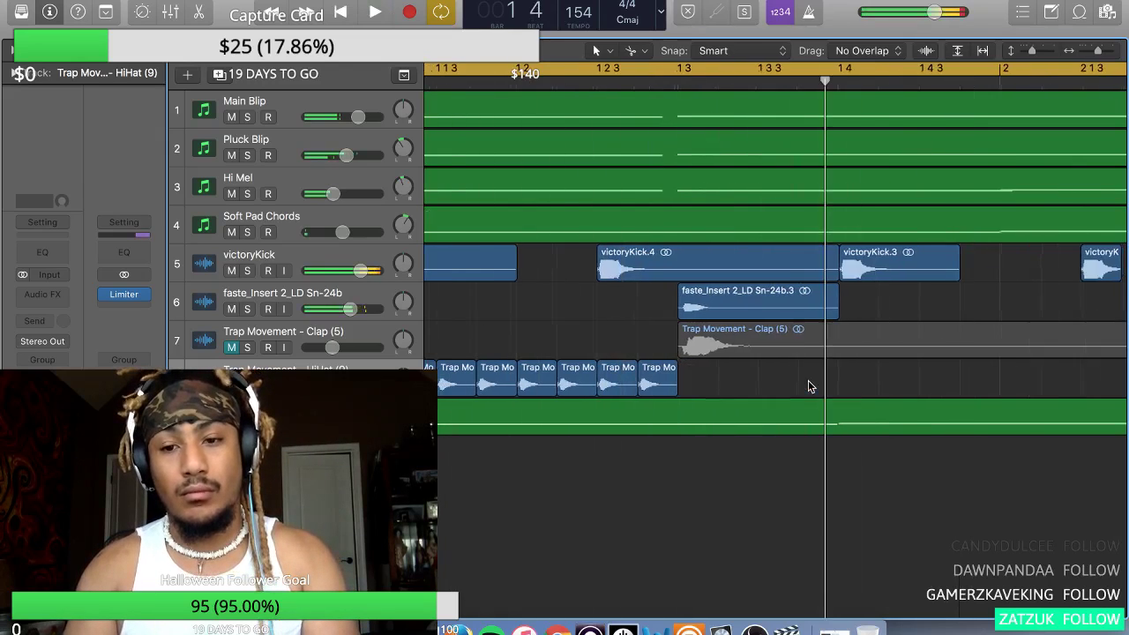
key("super+Left")
key("super+Left")
key("space")
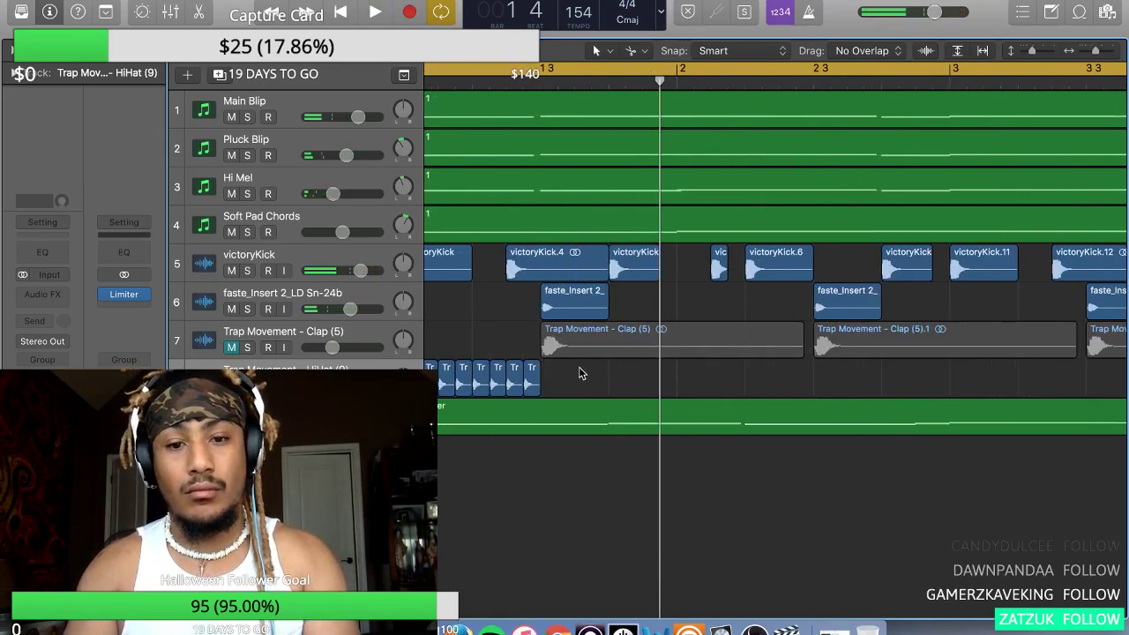
scroll(581, 375, "left", 2)
left_click(476, 377)
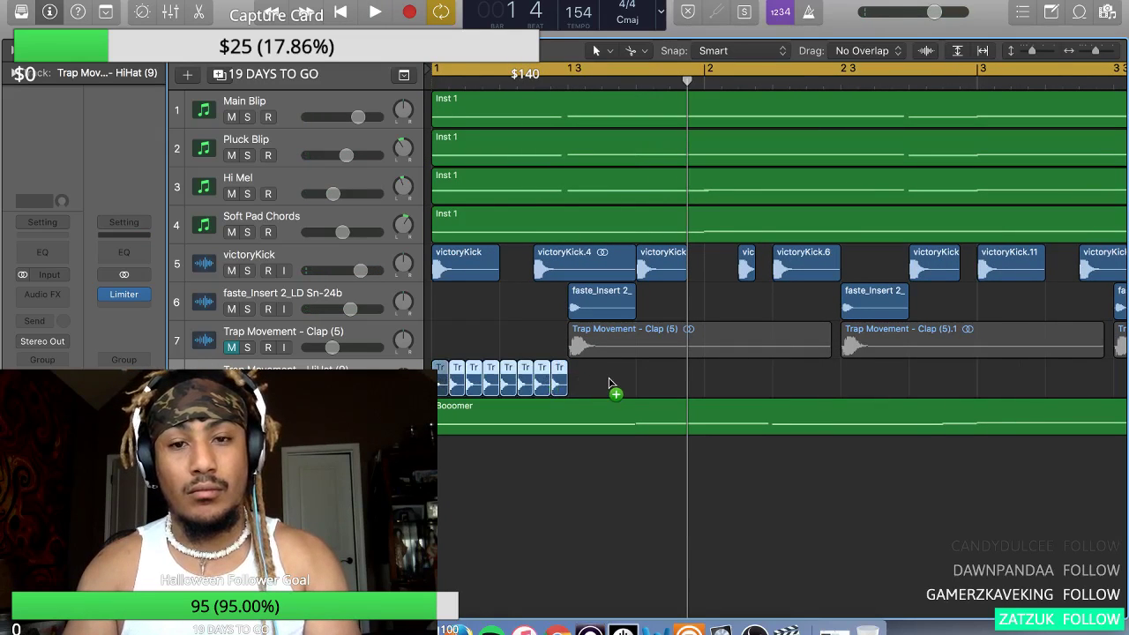
left_click_drag(615, 384, 609, 382)
key("space")
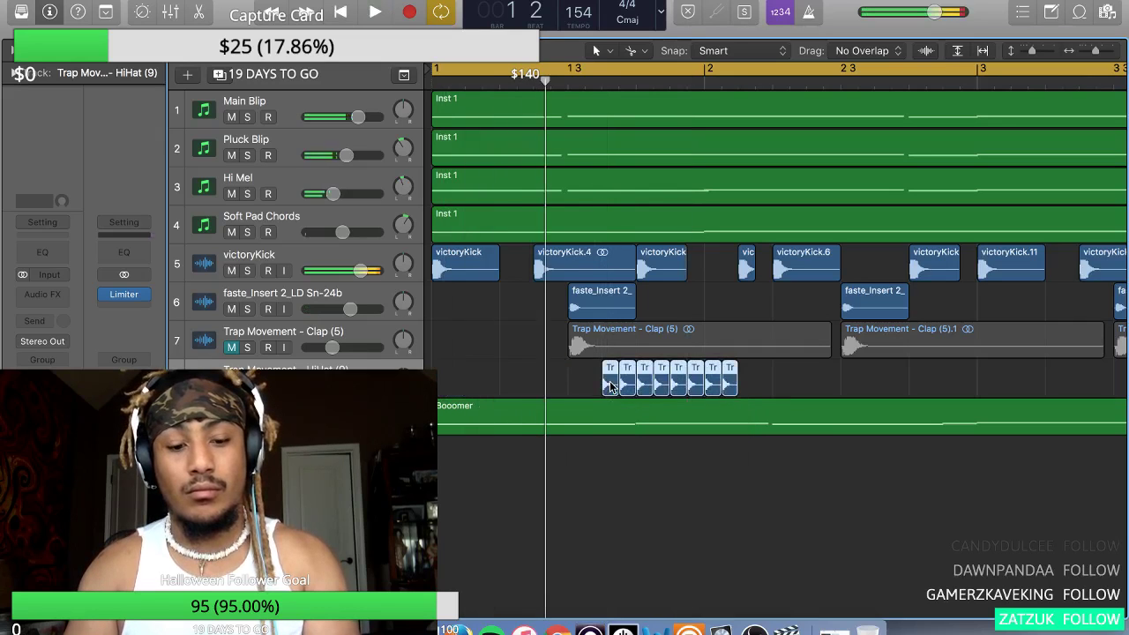
key("super+z")
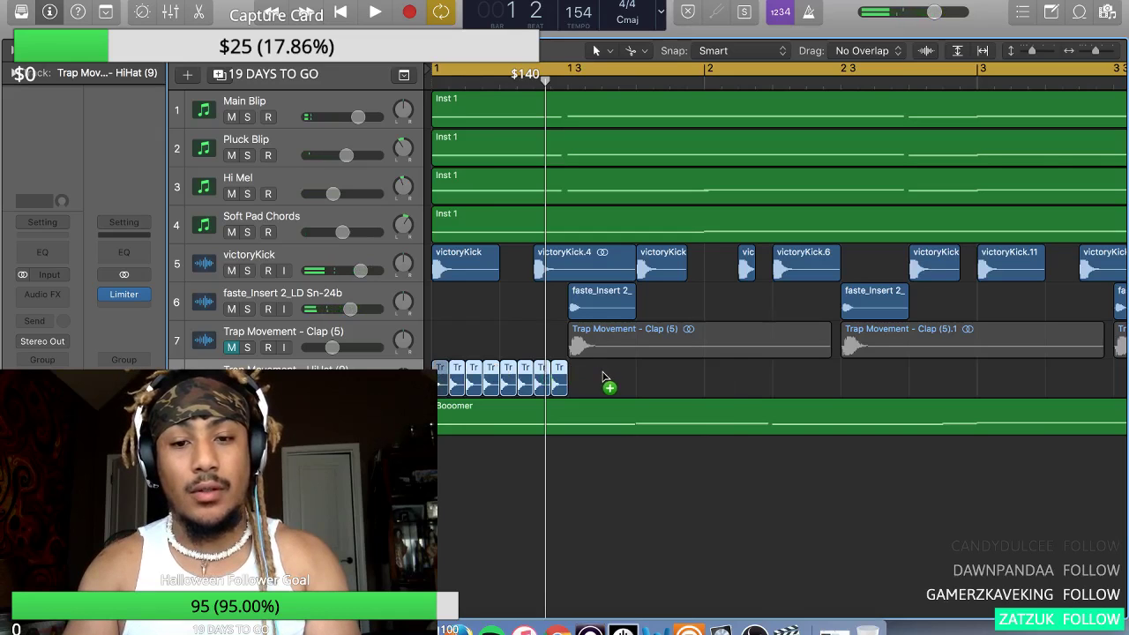
- Copy the eight hi-hat hits of bar 1 to the start of bar 2 and play them back
left_click_drag(604, 377, 608, 375)
key("space")
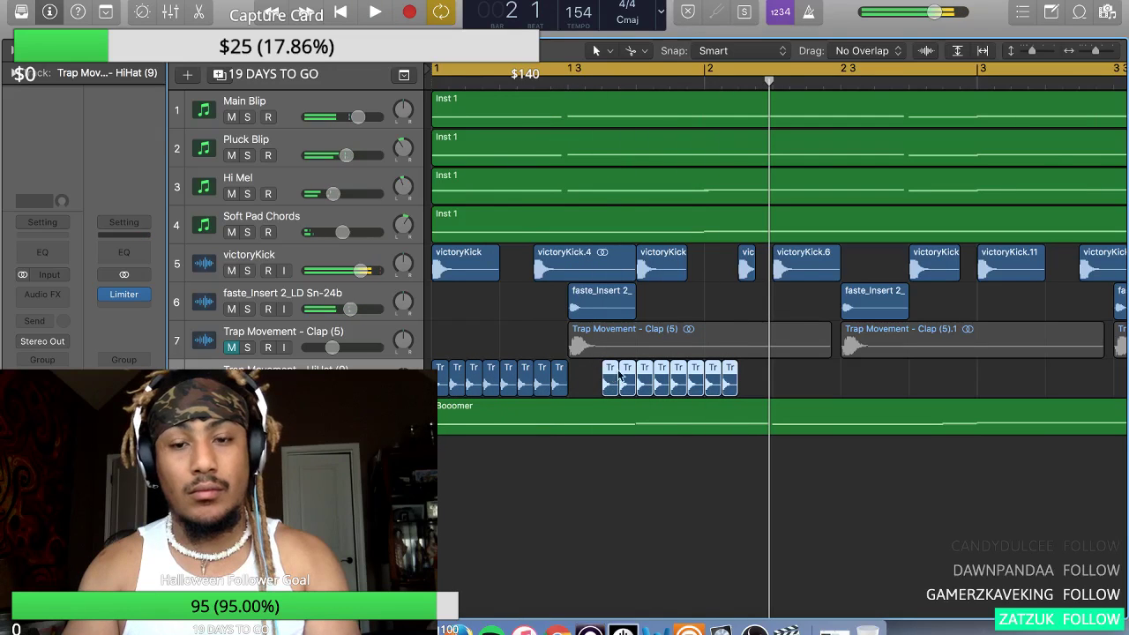
left_click_drag(715, 380, 710, 380)
key("space")
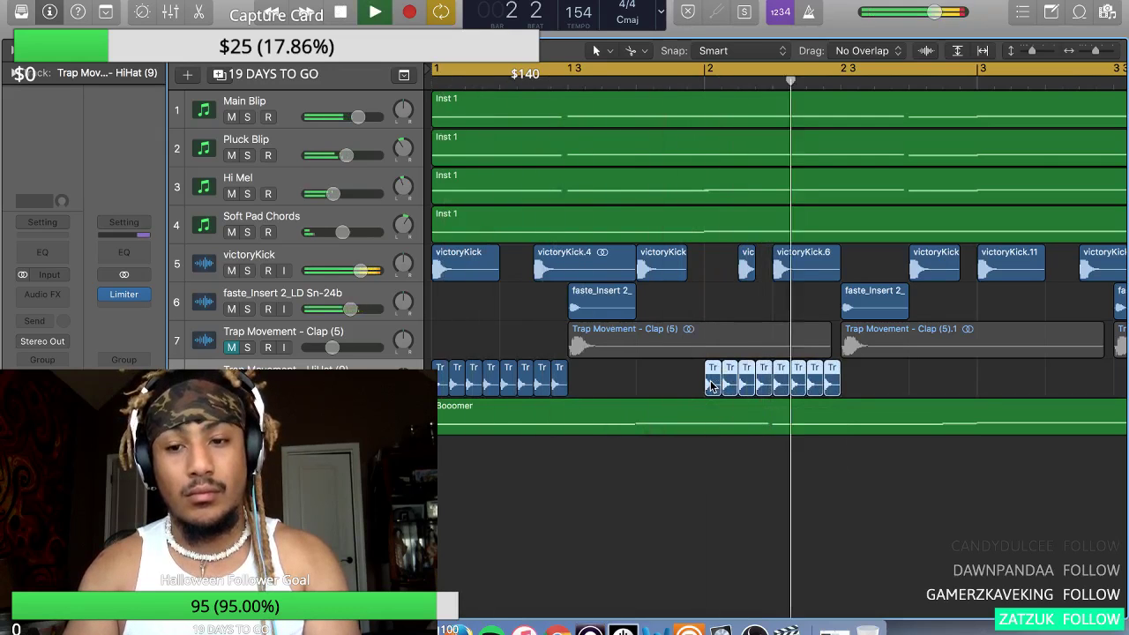
key("space")
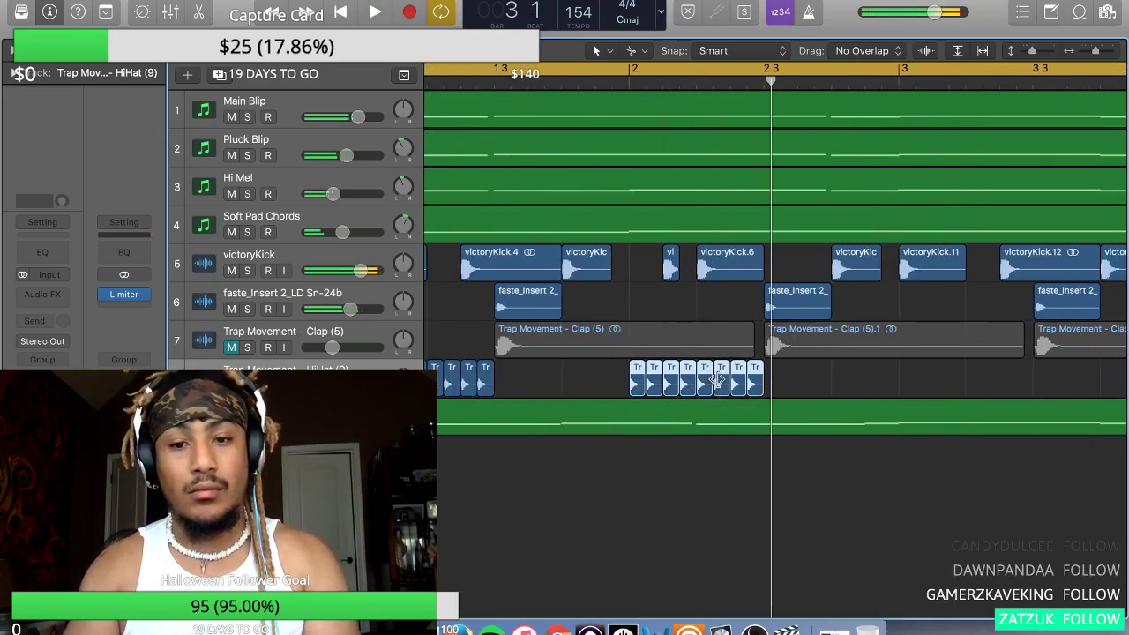
- Copy the hi-hat groups of bars 1 and 2 to the starts of bars 3 and 4, and play them back
key("super+Left")
key("super+Left")
scroll(658, 379, "left", 1)
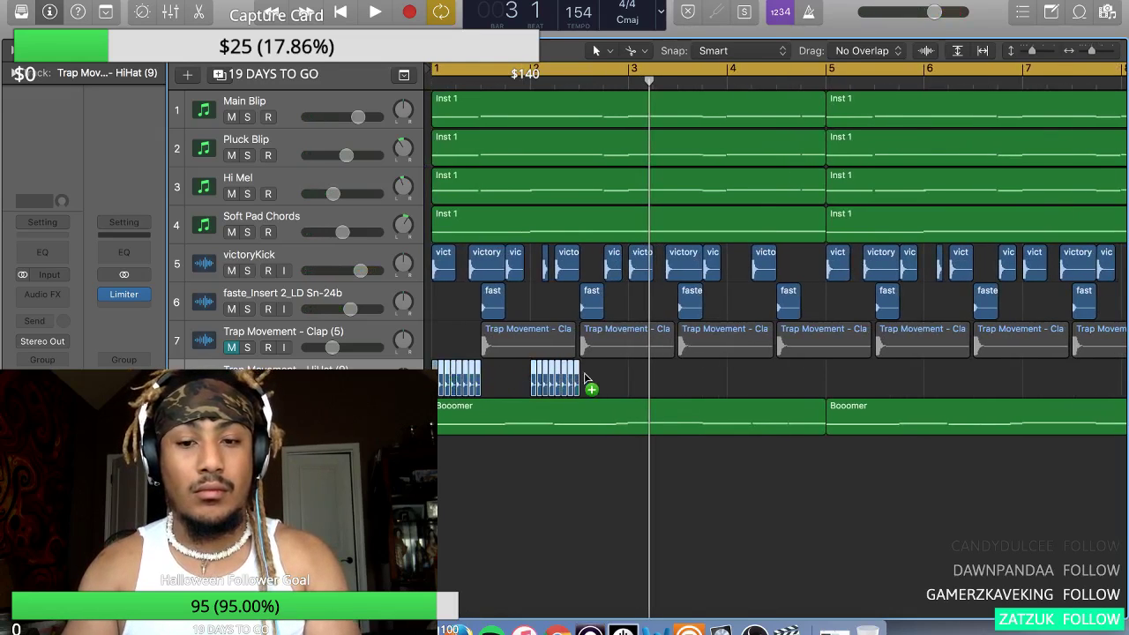
left_click_drag(584, 378, 635, 382)
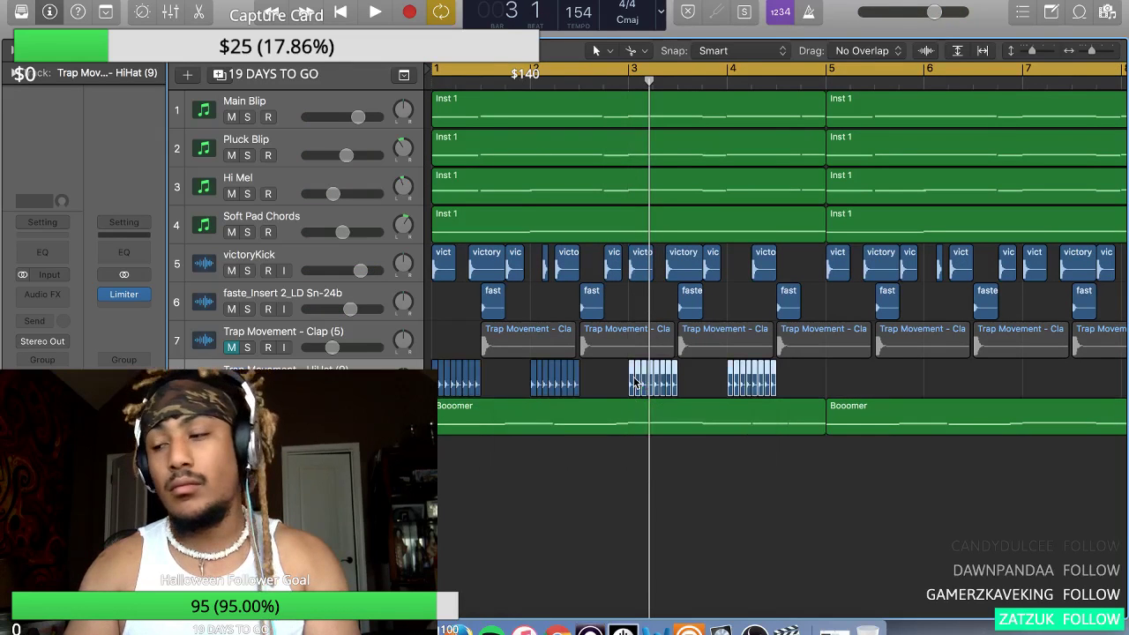
key("space")
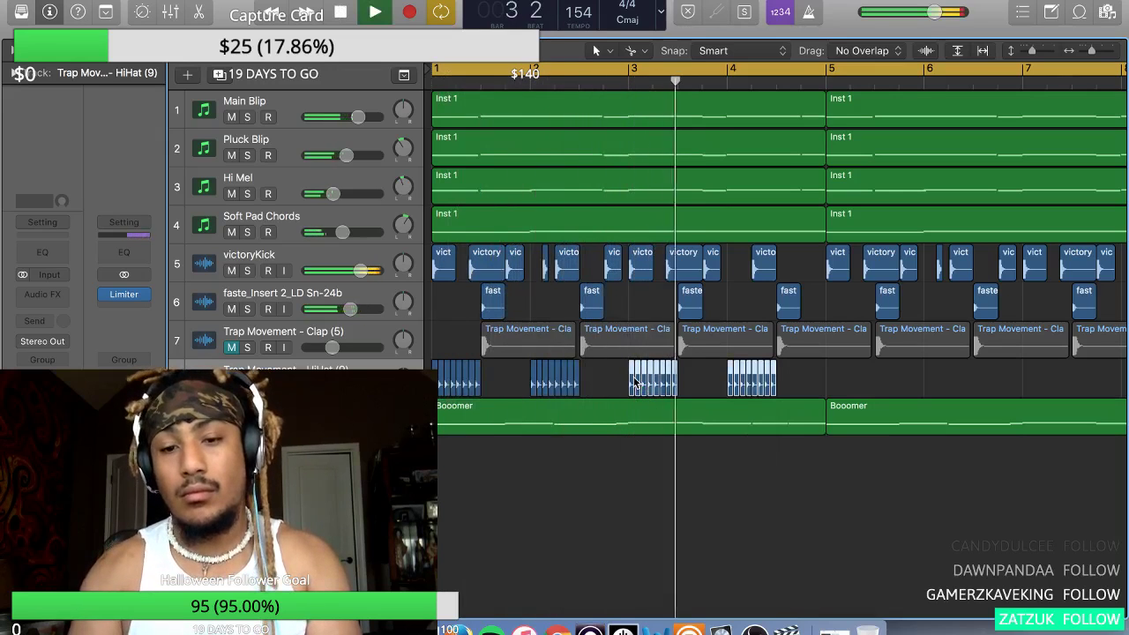
key("space")
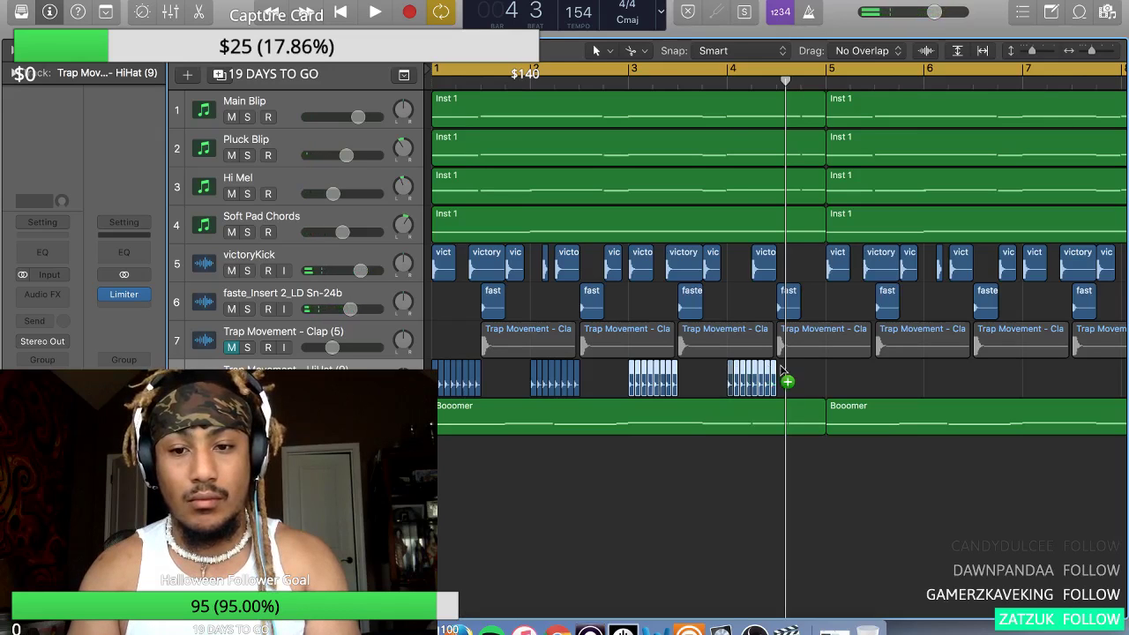
- Copy only bar 4's eight hi-hat hits to beat 3 of bar 4, filling the bar with sixteenth notes
left_click_drag(781, 370, 789, 374)
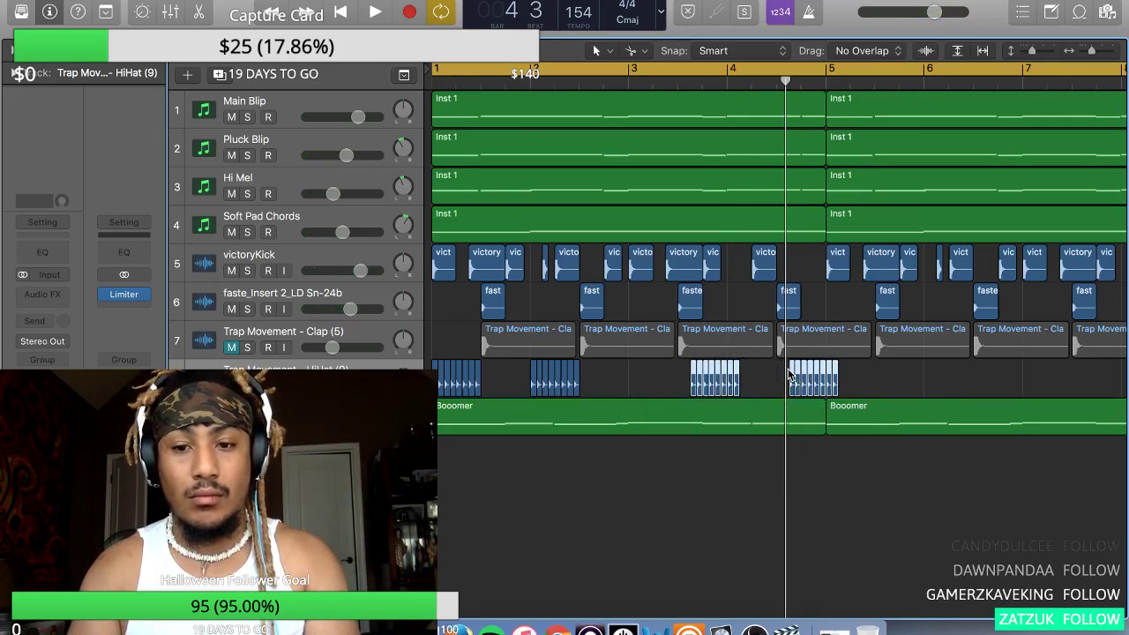
key("super+z")
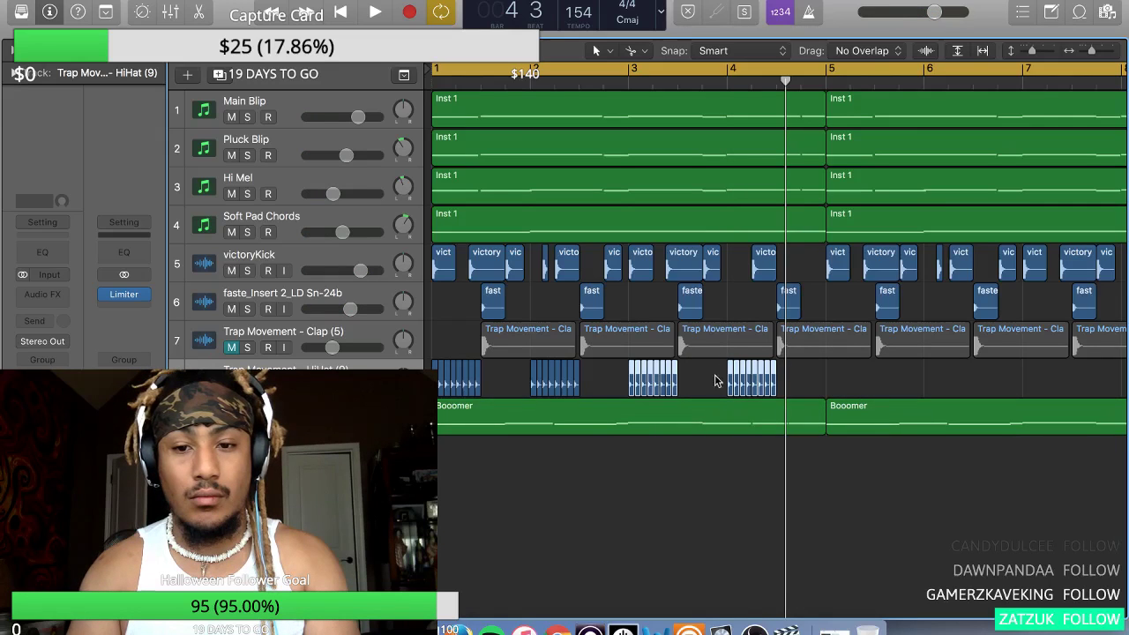
left_click_drag(827, 366, 741, 381)
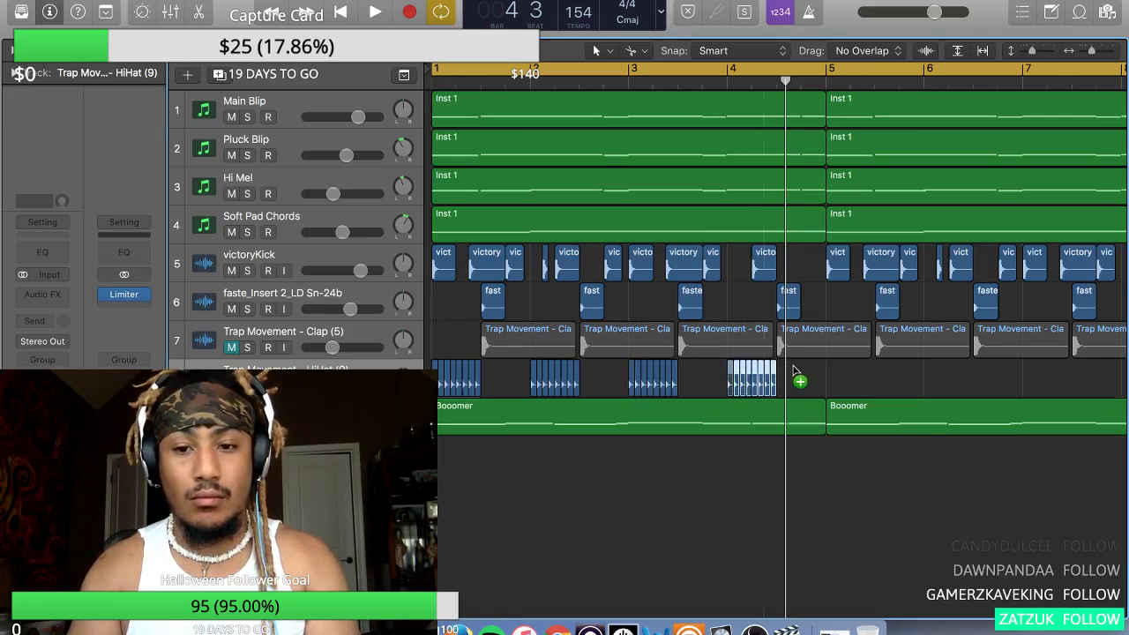
left_click_drag(793, 370, 793, 371)
key("space")
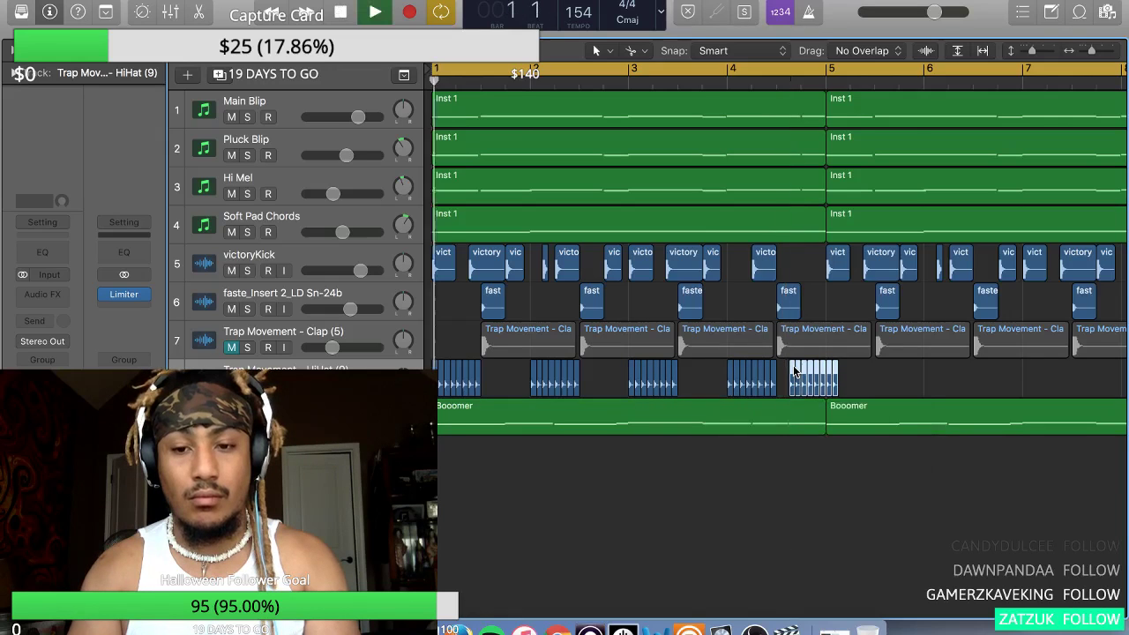
scroll(793, 371, "up", 3)
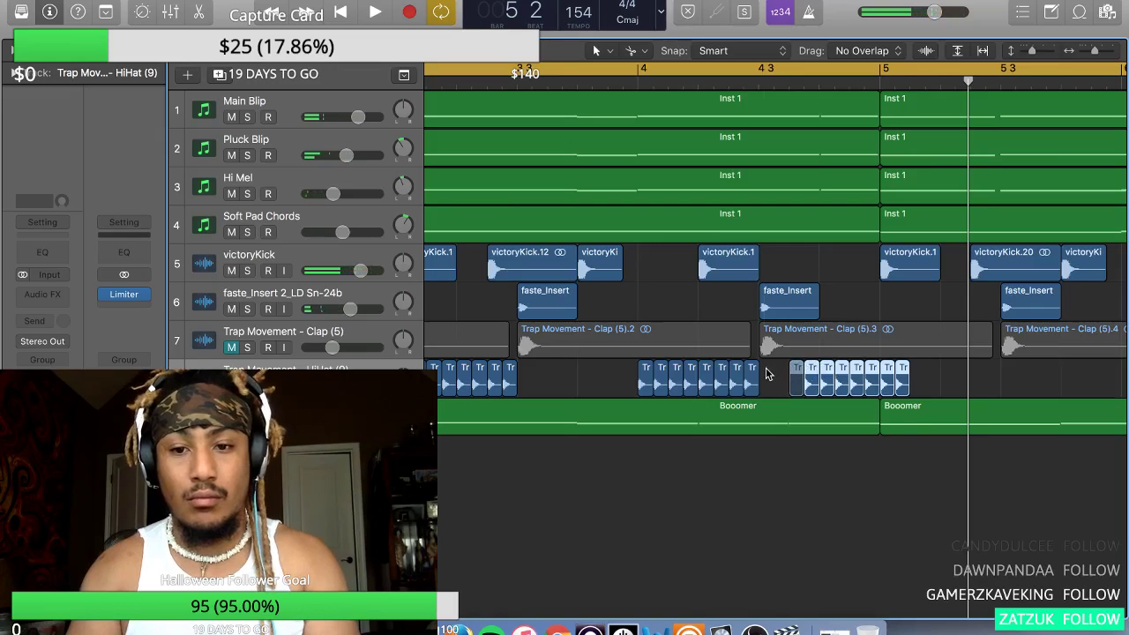
left_click_drag(766, 373, 767, 374)
key("space")
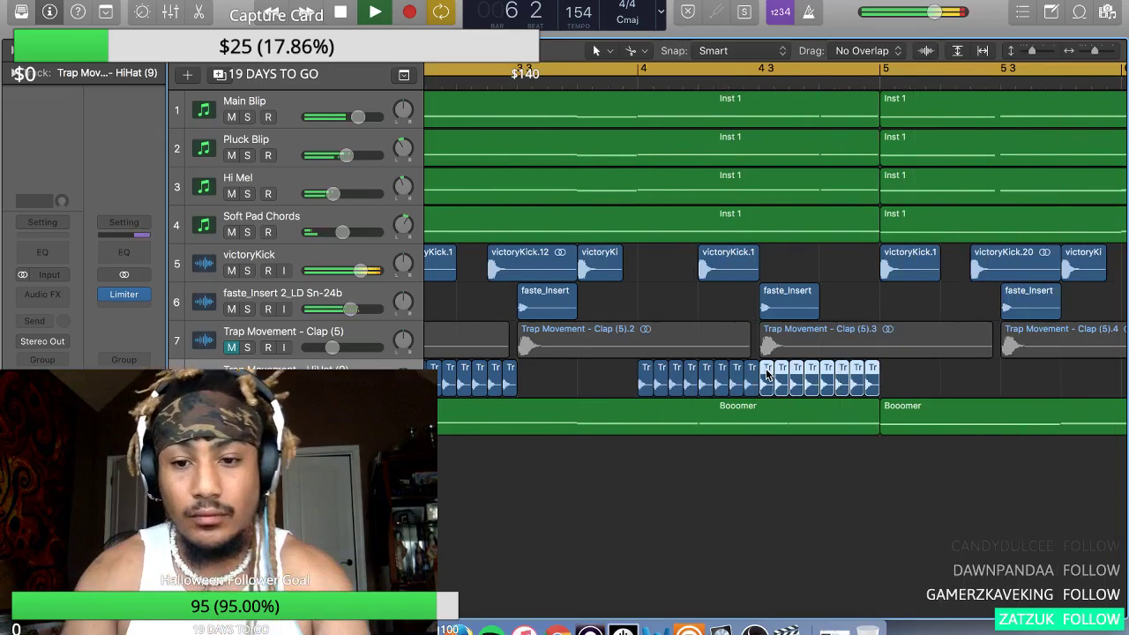
- Select the whole four-bar hi-hat pattern and copy it to the start of bar 5
key("super+Left")
key("super+Left")
key("super+Left")
key("super+Left")
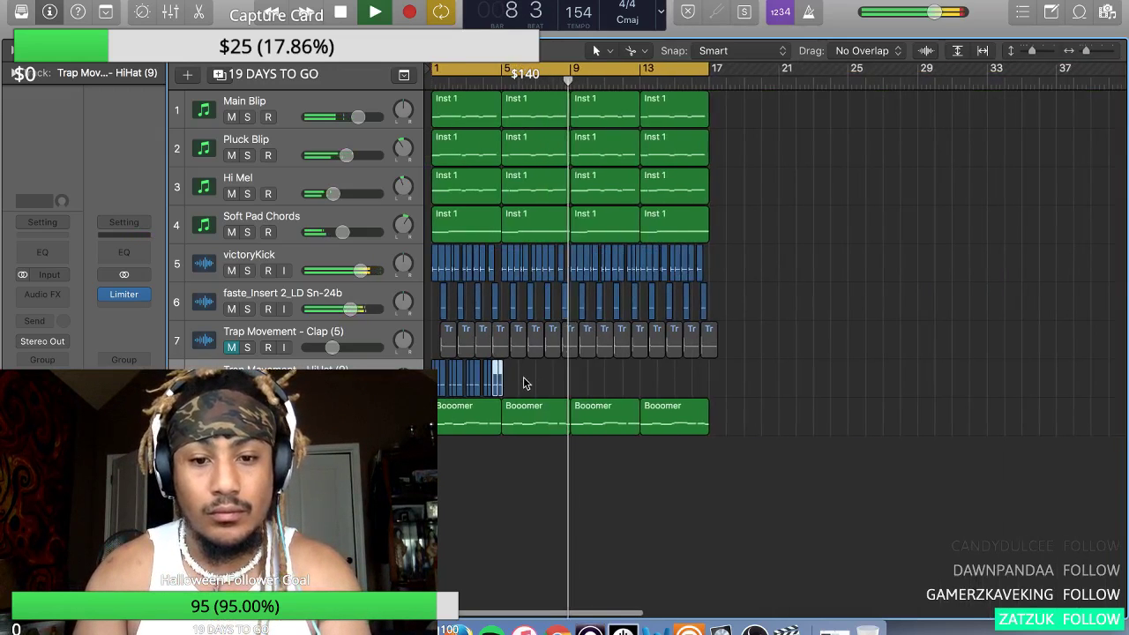
left_click(494, 384)
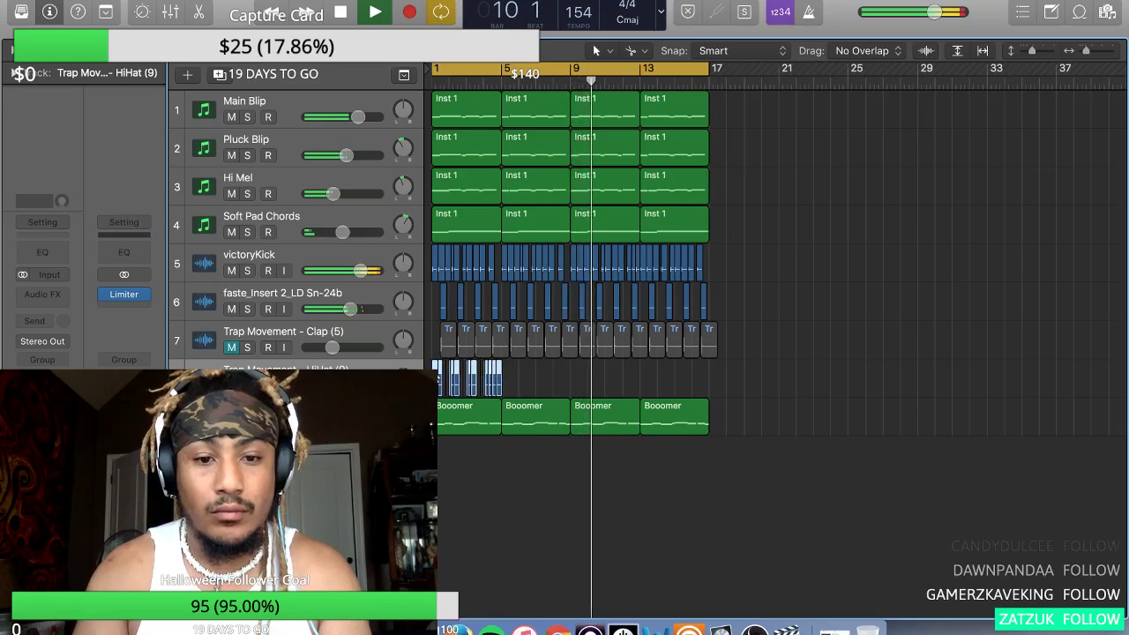
left_click_drag(494, 384, 505, 371)
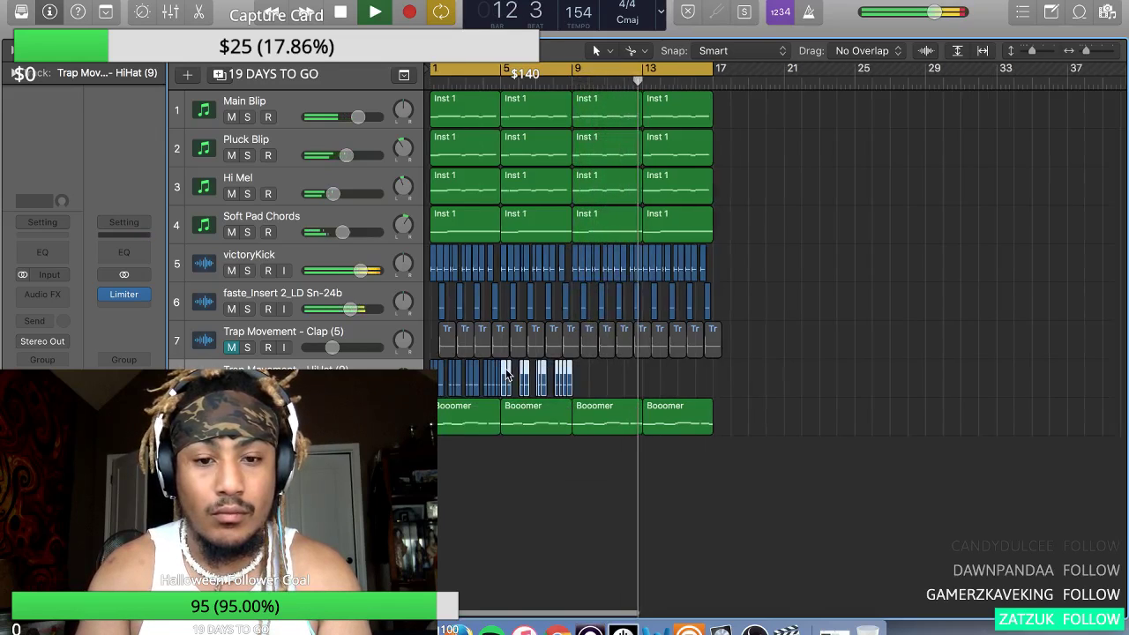
- Inspect the copied hi-hat pattern in bars 5 to 8 and play back the arrangement
scroll(506, 371, "up", 3)
scroll(618, 379, "down", 3)
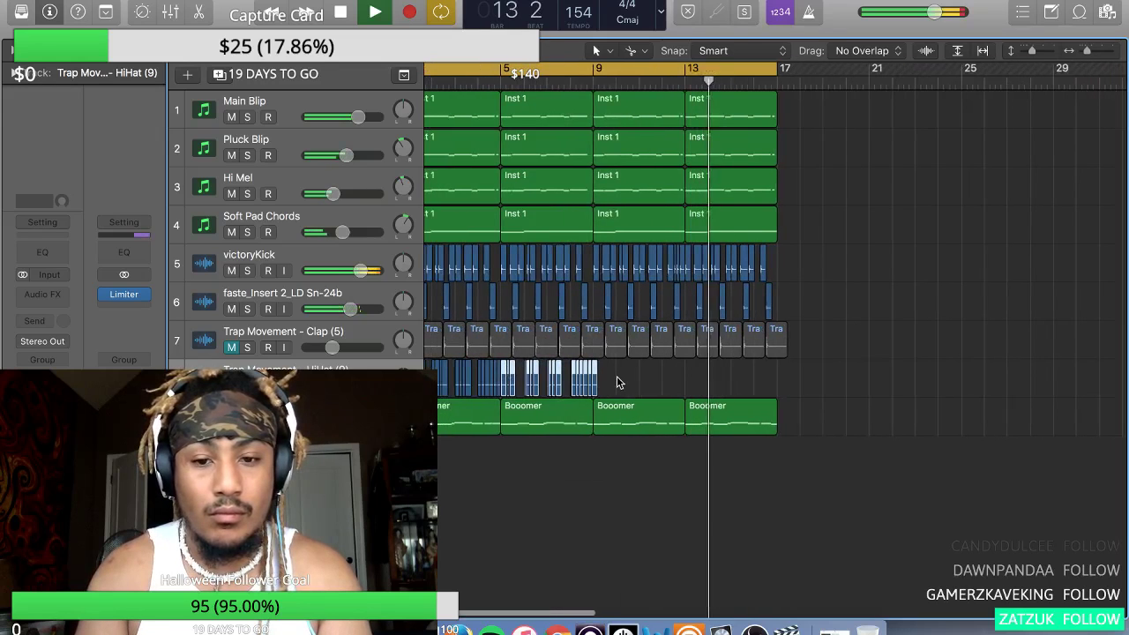
scroll(617, 381, "up", 3)
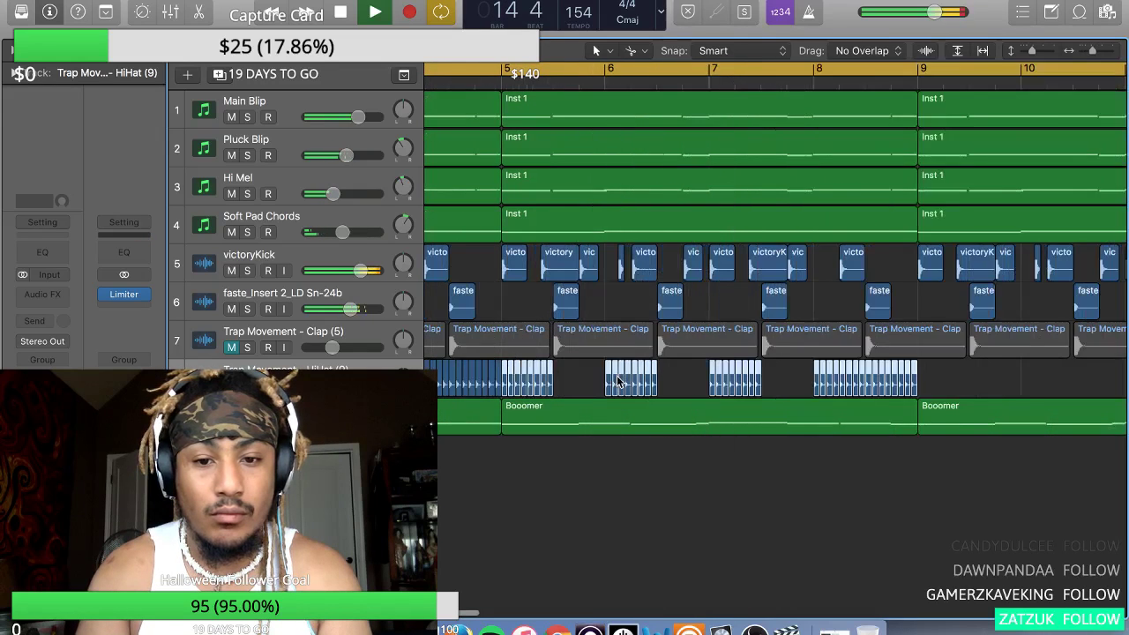
scroll(617, 381, "down", 2)
key("space")
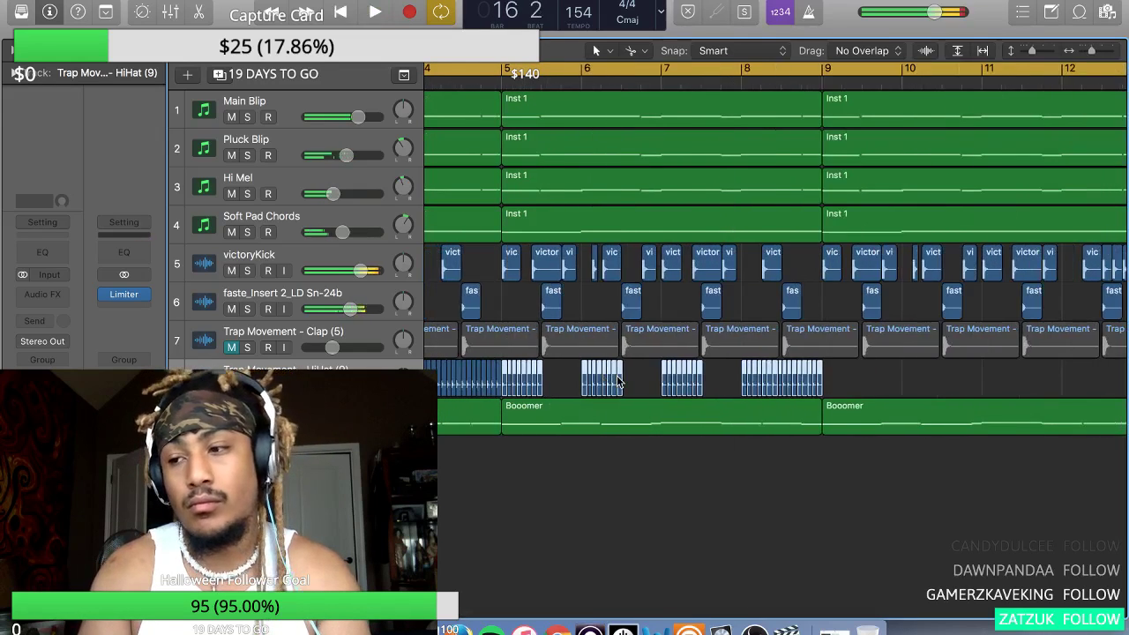
key("space")
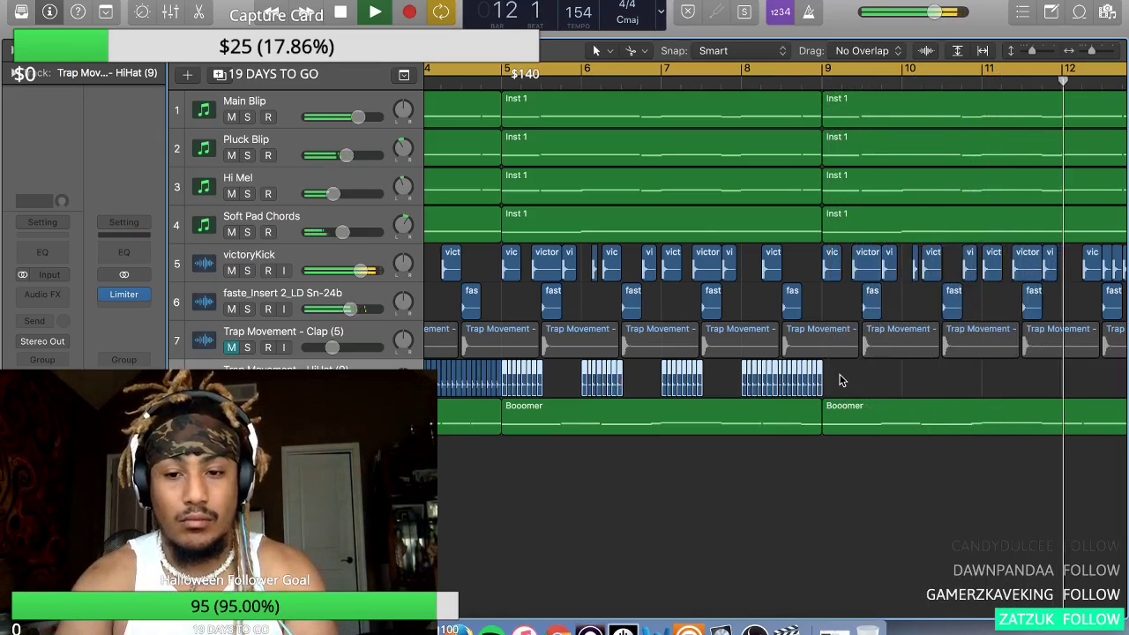
- Move the complete eight-bar hi-hat pattern so it starts at bar 9, and play back the beginning
key("super+Left")
scroll(839, 380, "left", 2)
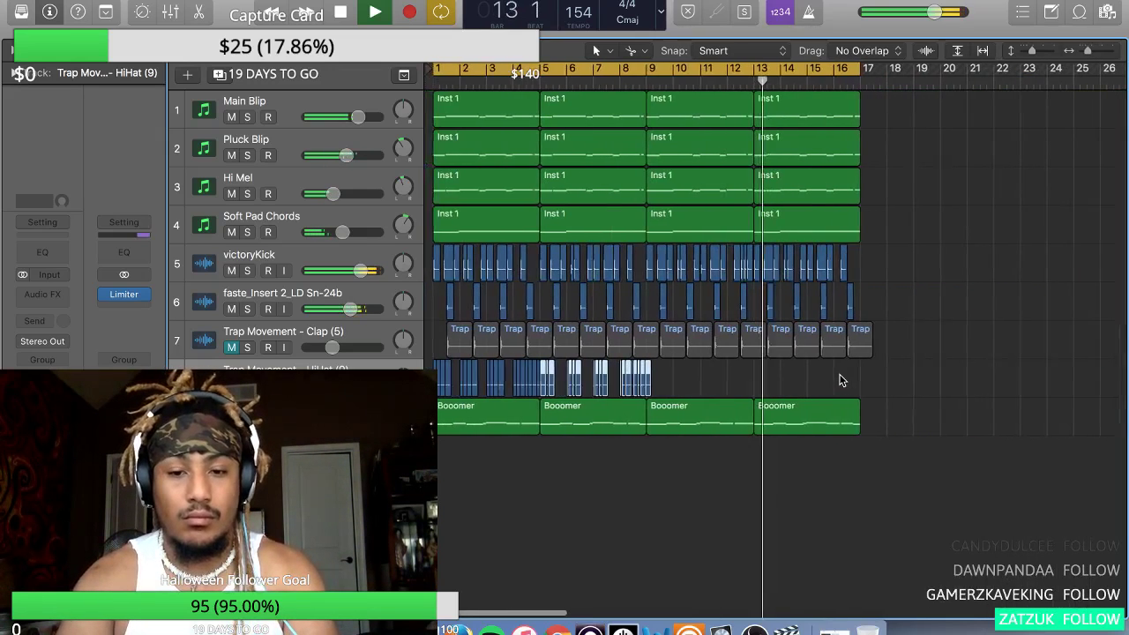
key("space")
left_click_drag(687, 384, 432, 374)
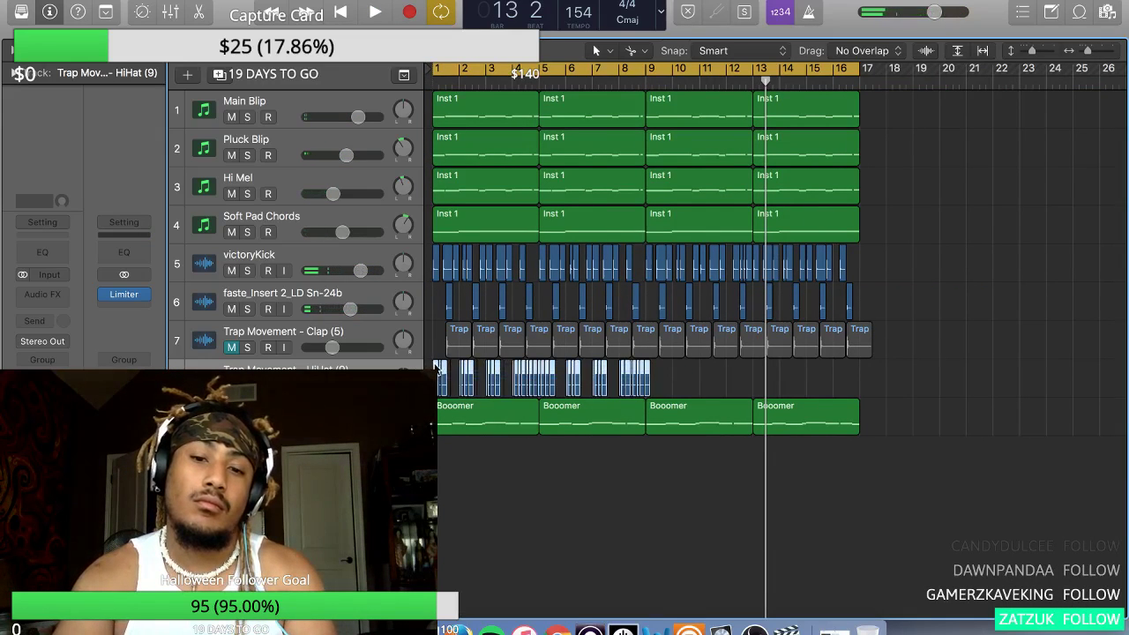
left_click_drag(597, 375, 650, 381)
key("space")
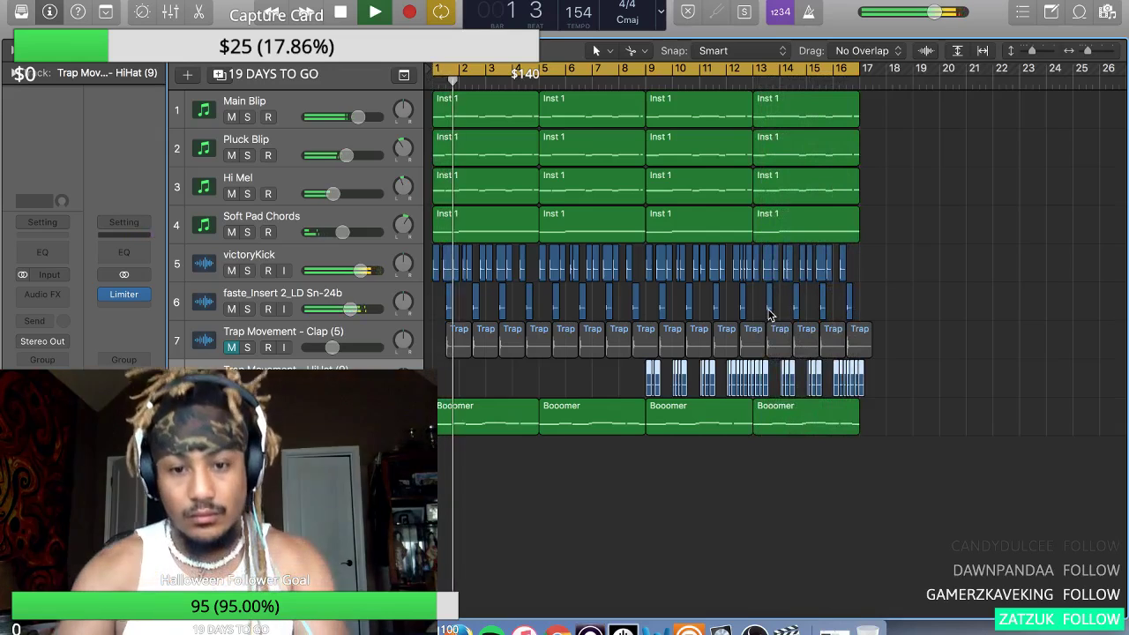
key("space")
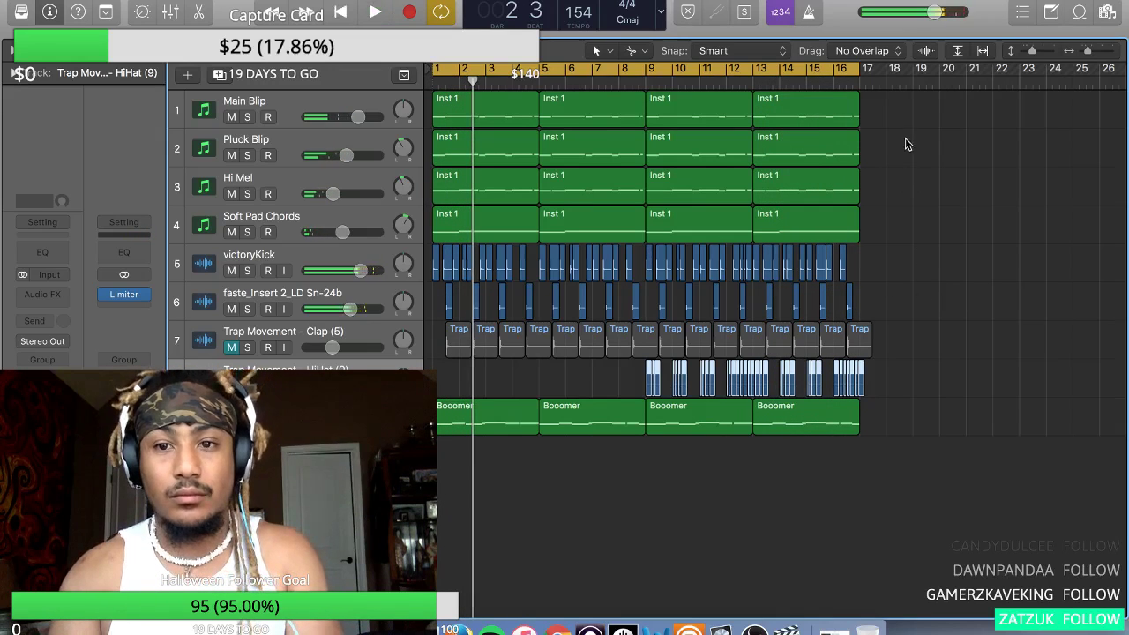
- Copy all regions of bars 13 to 16, leaving out the clap that begins in bar 12, to bar 17 and again to bar 21
left_click_drag(900, 100, 785, 467)
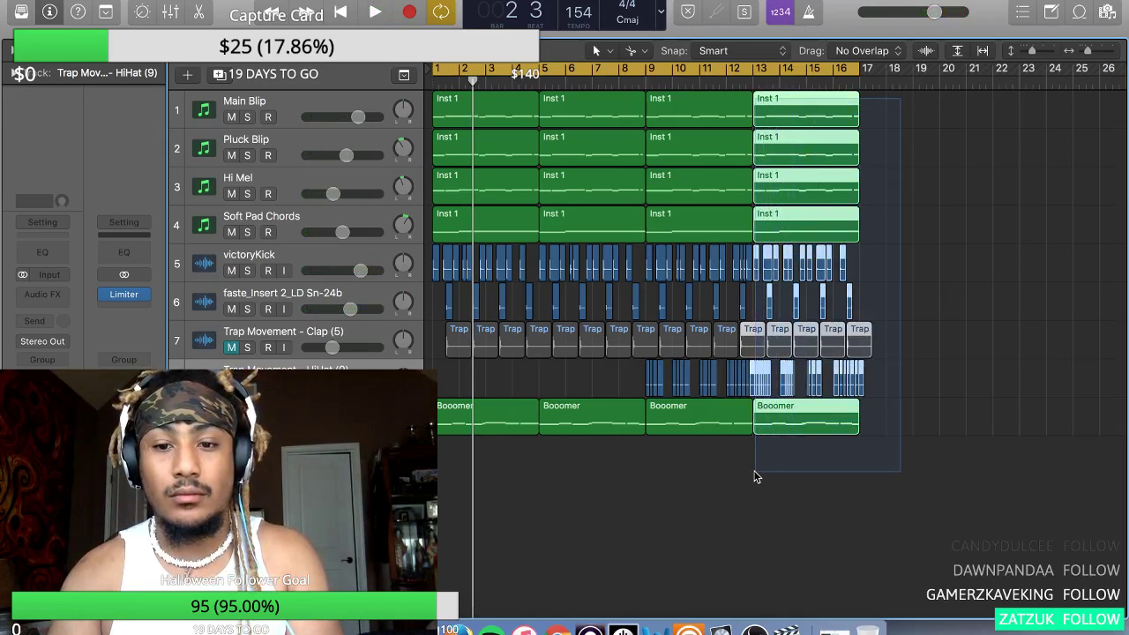
left_click_drag(755, 471, 755, 470)
key("super+Right")
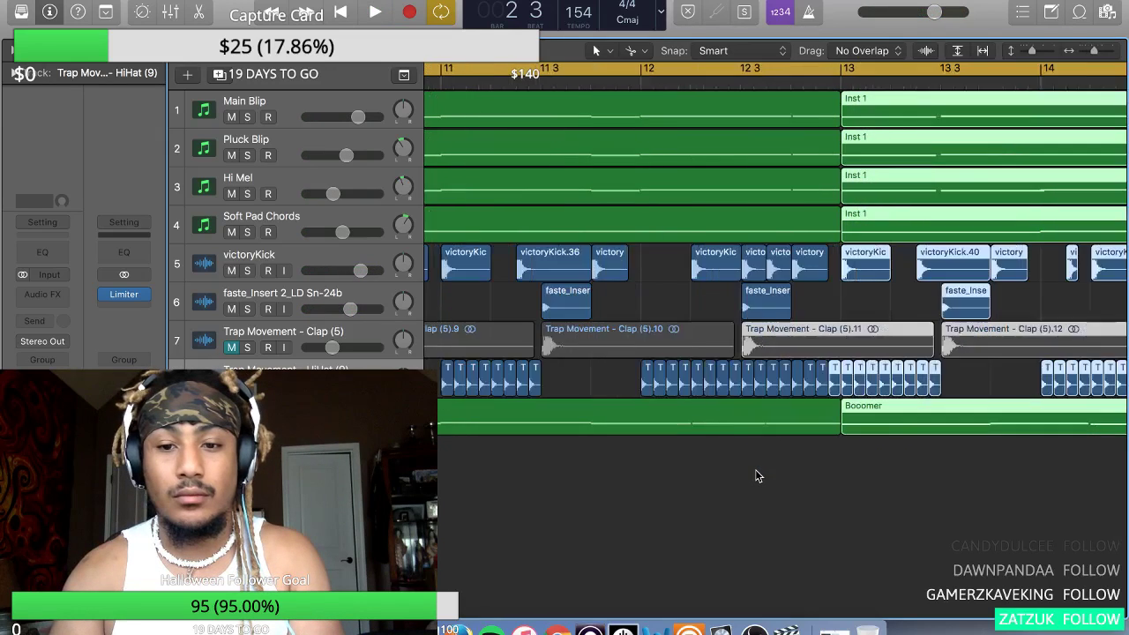
scroll(755, 476, "down", 1)
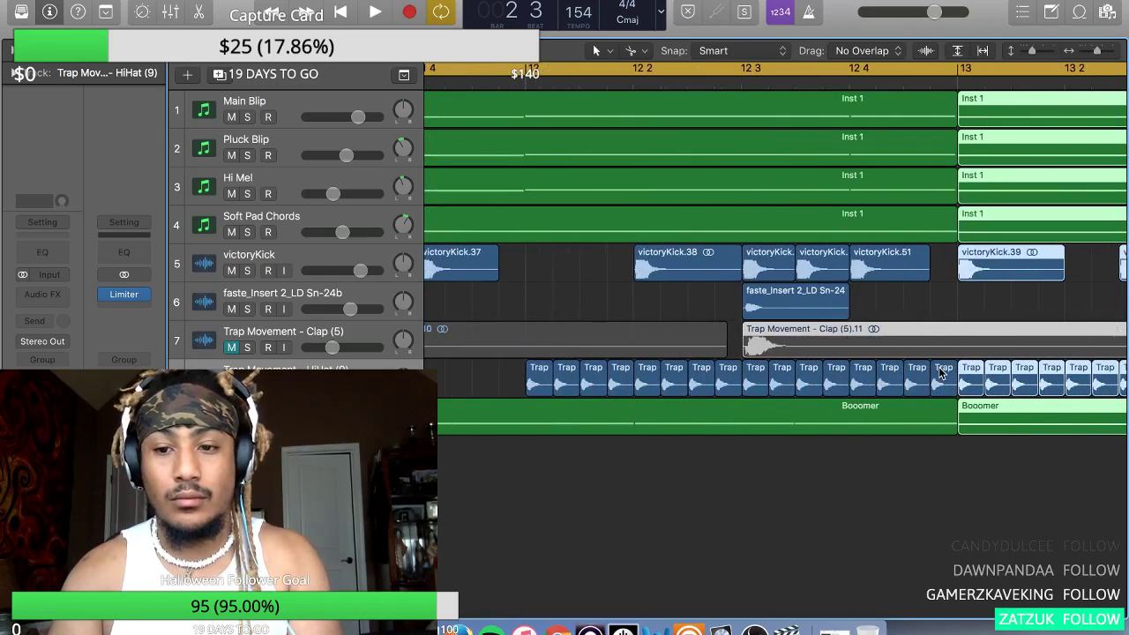
scroll(940, 372, "right", 5)
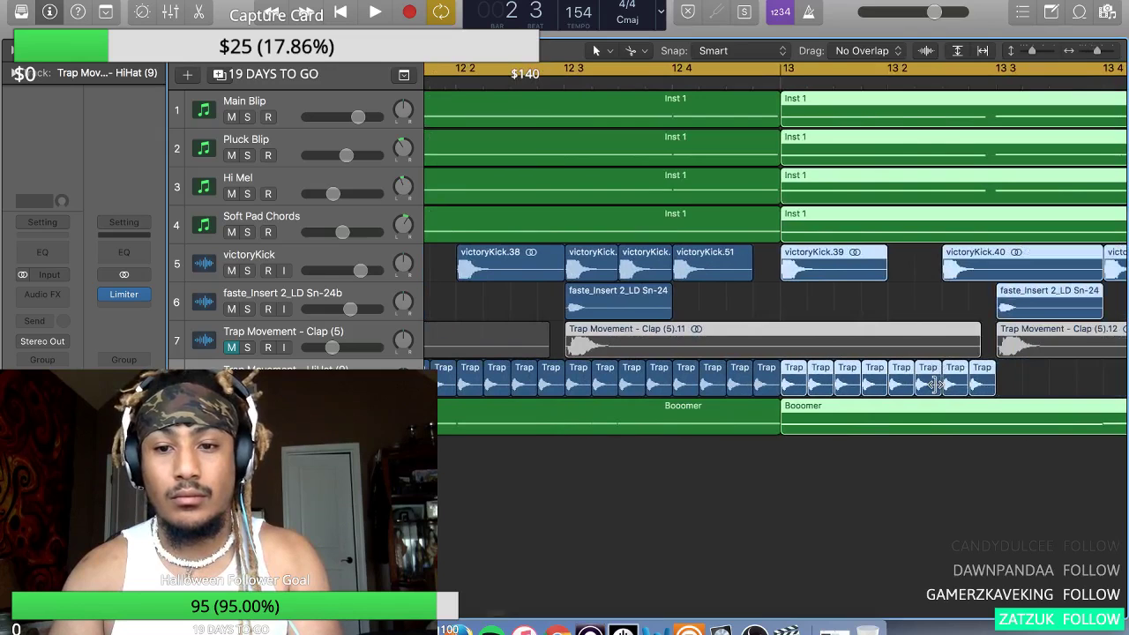
left_click(793, 325, "shift")
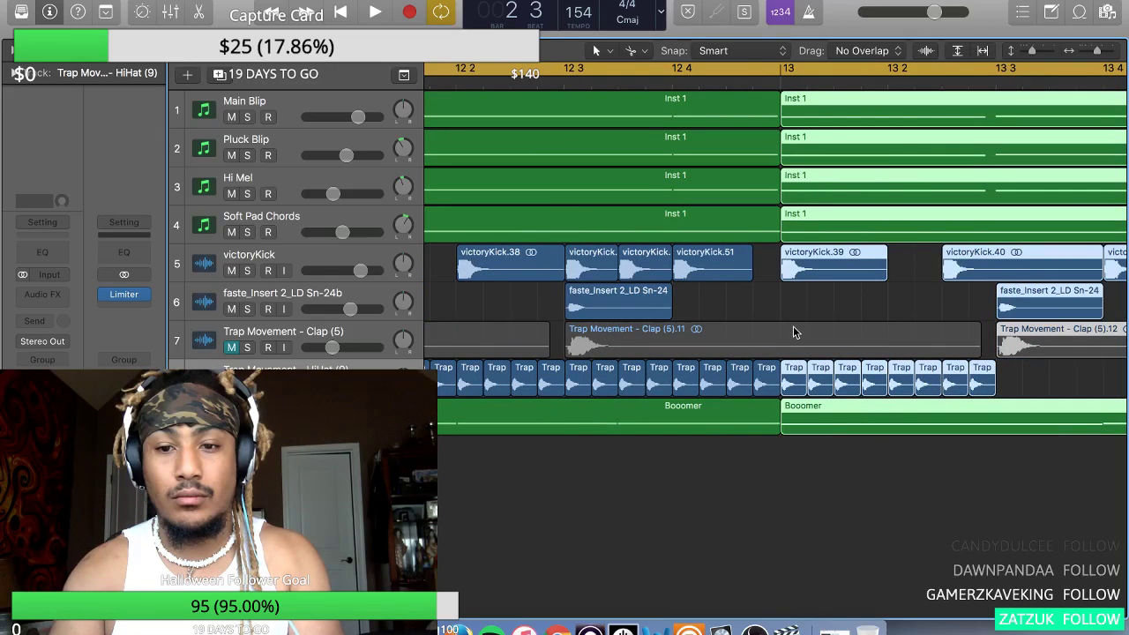
scroll(794, 327, "down", 1)
scroll(795, 327, "down", 4)
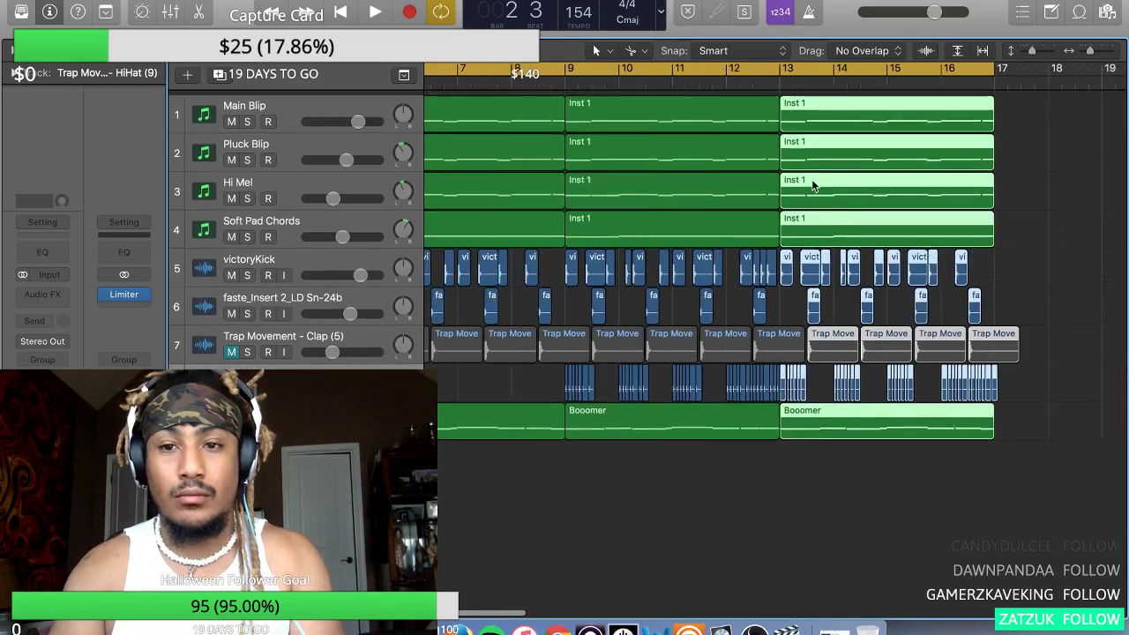
left_click(904, 100, "shift")
mouse_move(1026, 106)
left_mouse_down()
mouse_move(1005, 101)
mouse_move(1029, 101)
left_mouse_up()
scroll(926, 106, "right", 5)
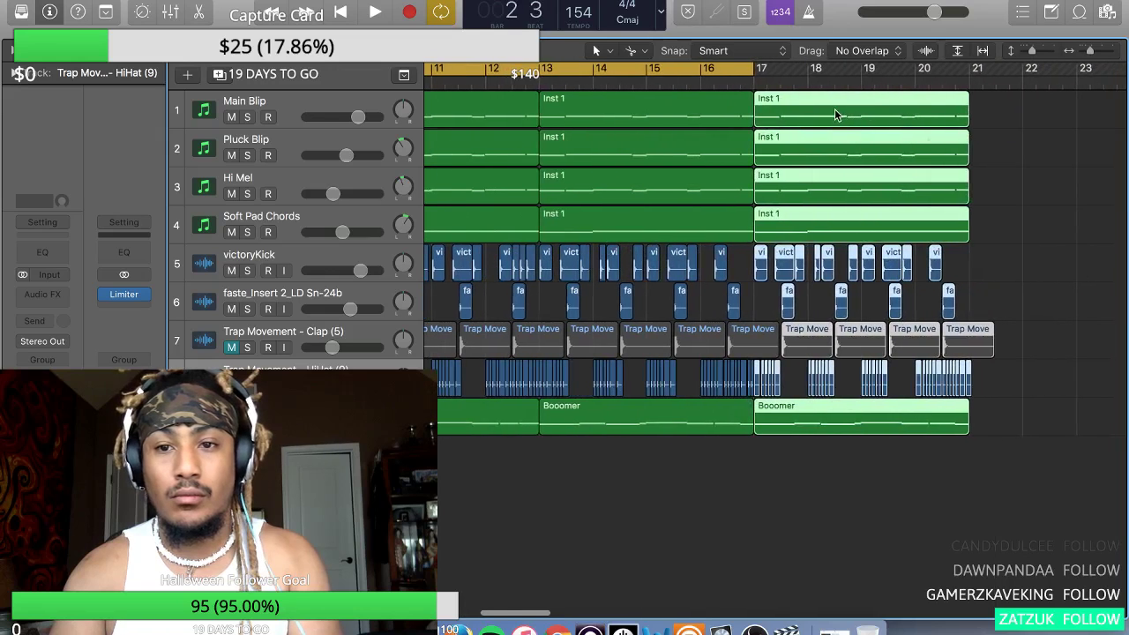
left_click_drag(847, 108, 1047, 118)
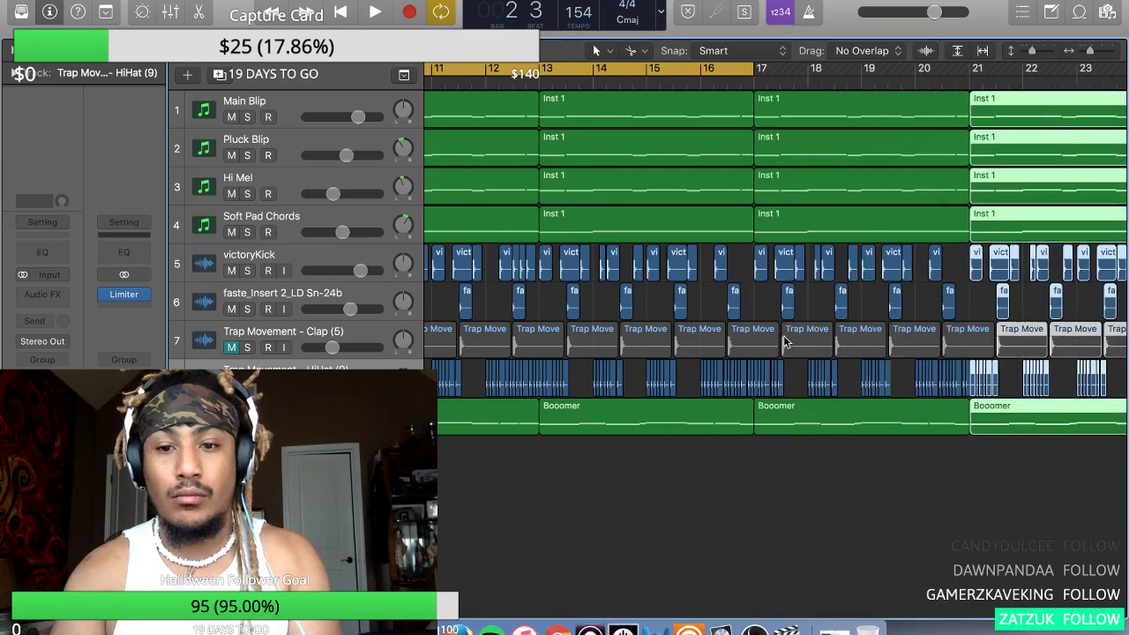
- Delete all muted clap regions that start before bar 17, keeping only the claps in bars 17 to 24
left_click(741, 339)
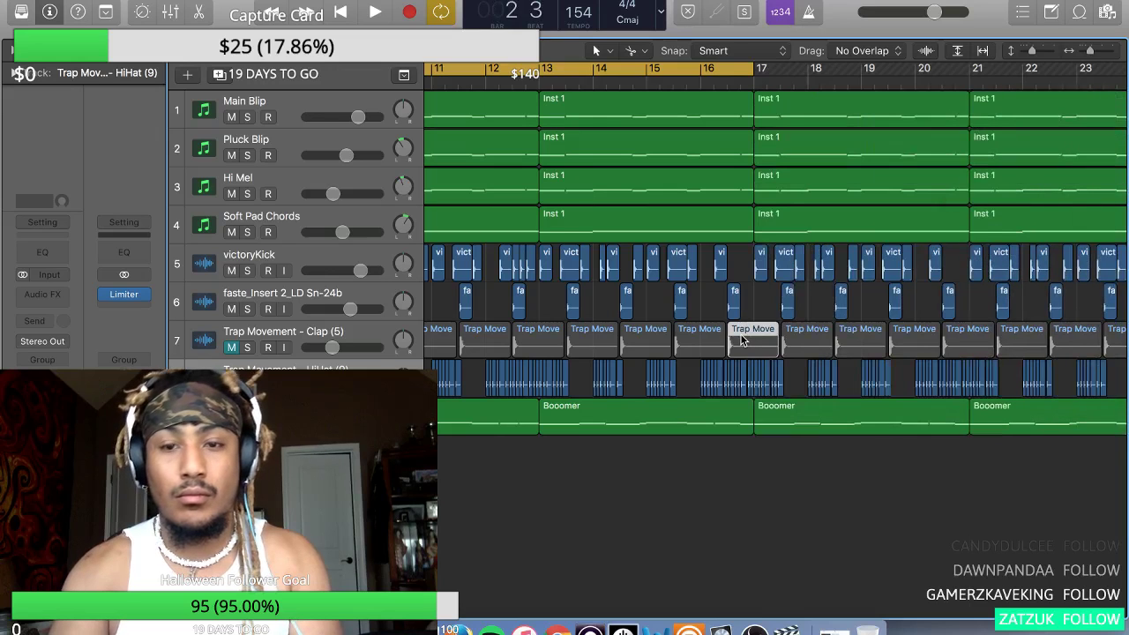
scroll(317, 326, "left", 10)
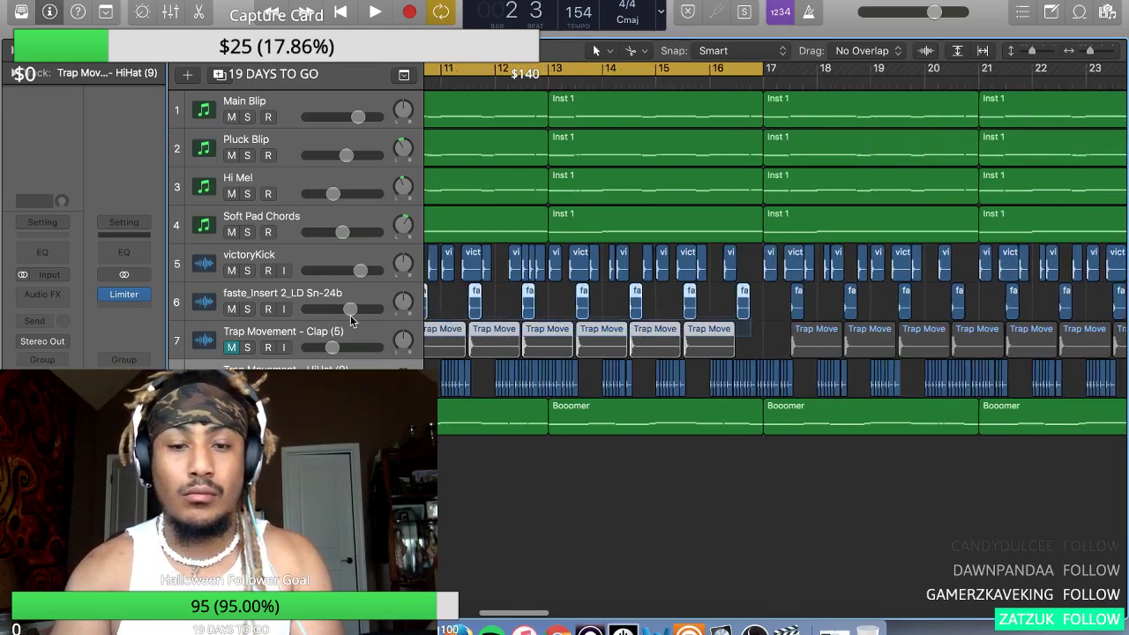
scroll(325, 333, "left", 15)
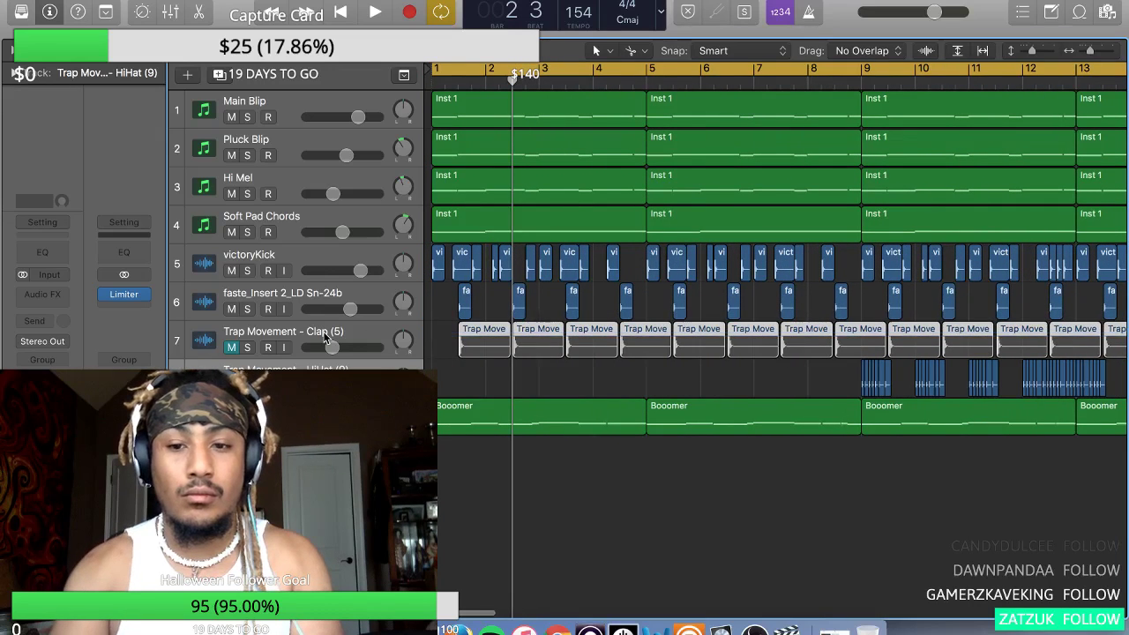
- Extend the cycle range to bar 25, unmute the Trap Movement clap track and play back from the start
scroll(527, 386, "down", 10)
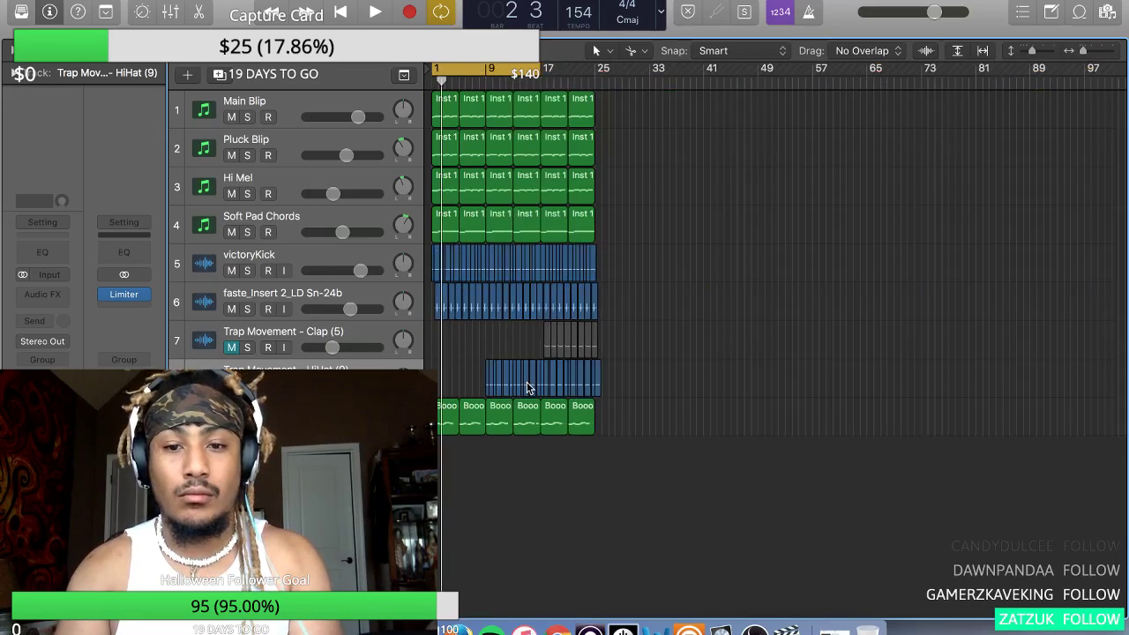
scroll(527, 382, "down", 5)
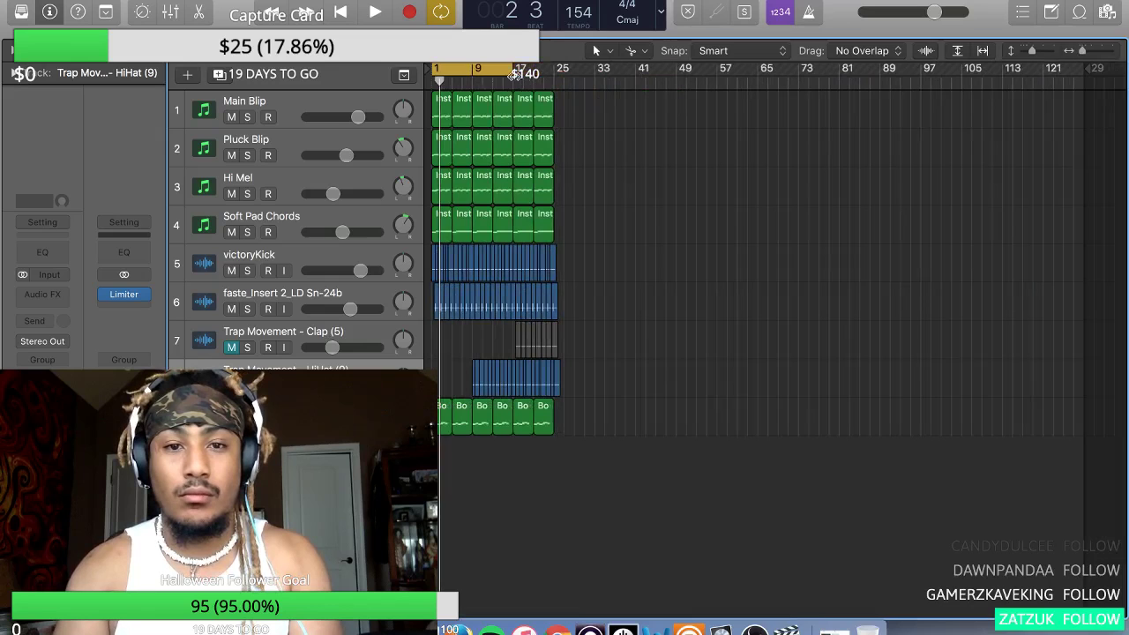
left_click_drag(508, 73, 546, 79)
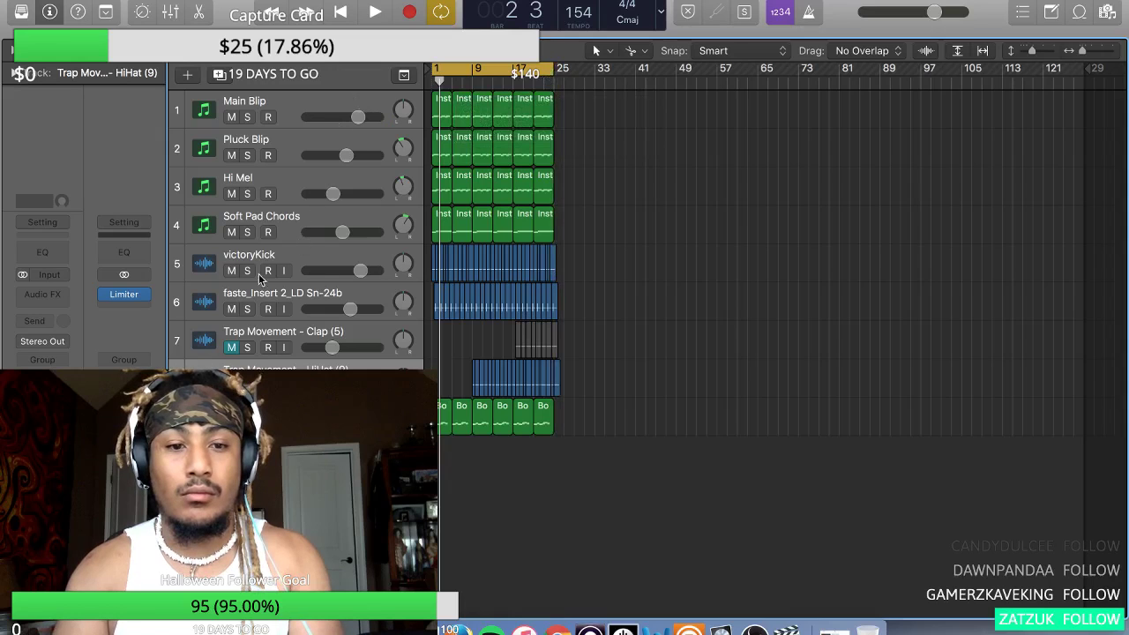
key("space")
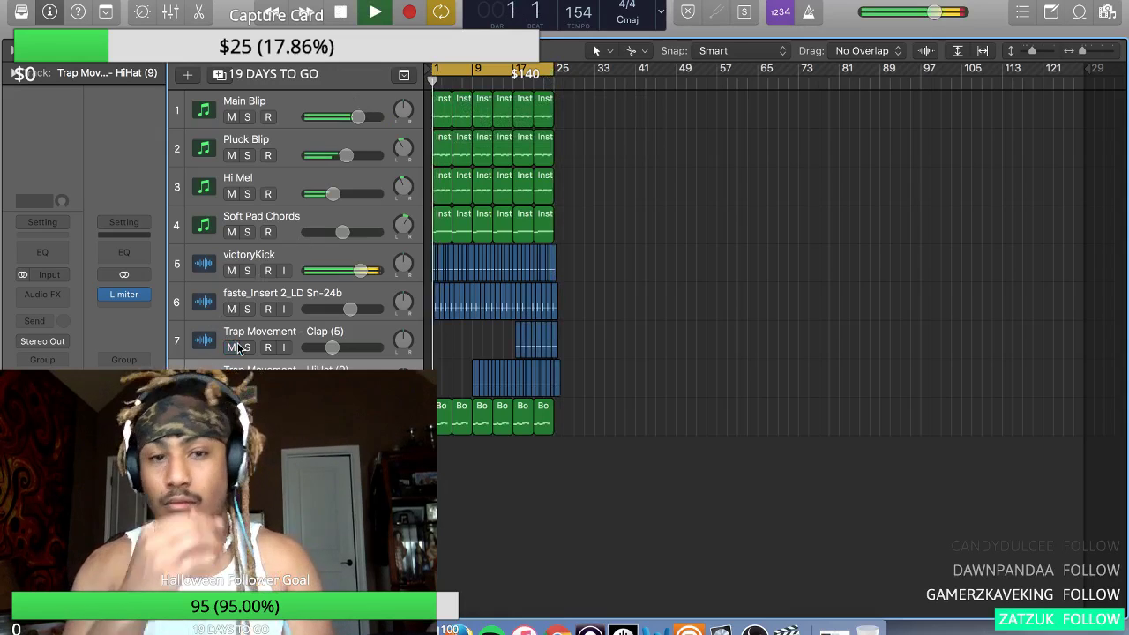
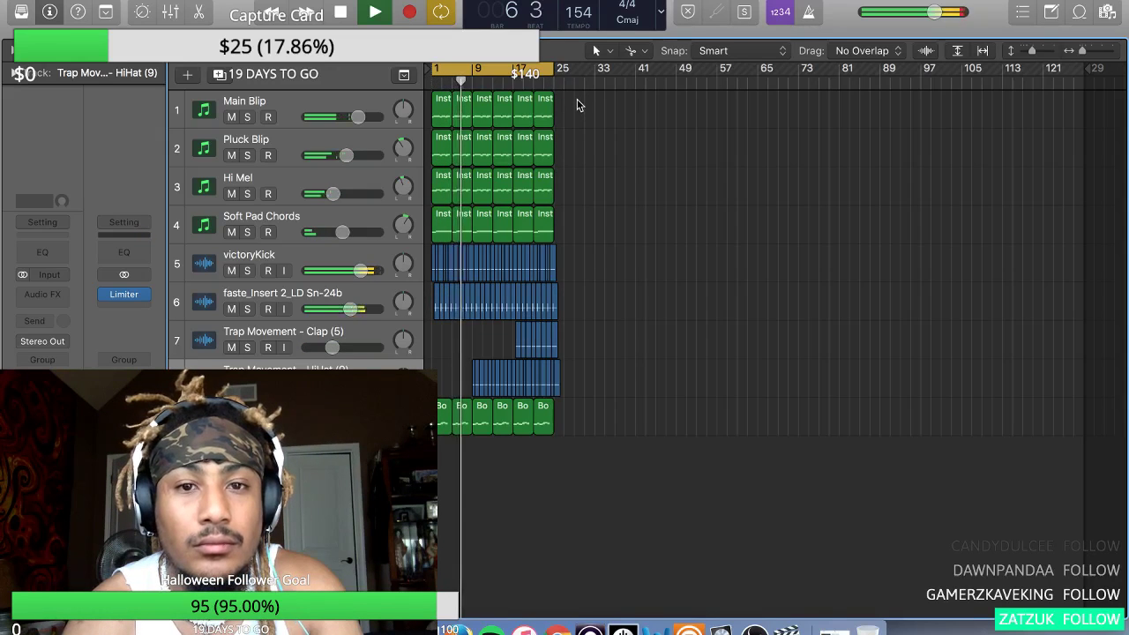
- Listen through the 24-bar arrangement, following the hi-hat and clap entries, and restart playback from bar 1
key("super+Right")
key("super+Right")
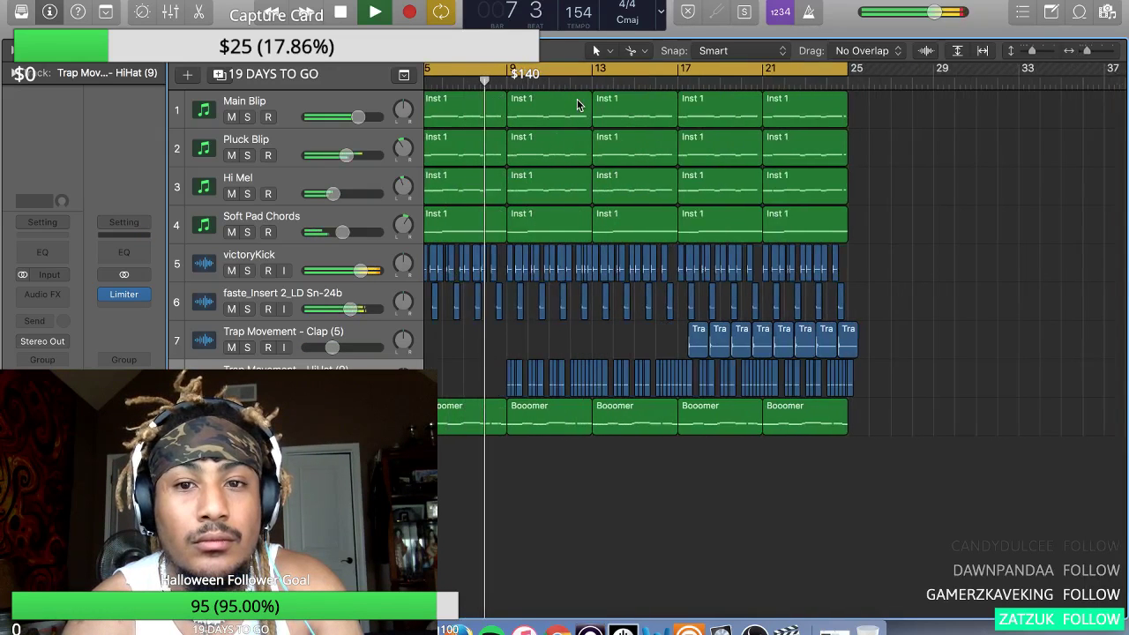
key("super+Left")
key("super+Left")
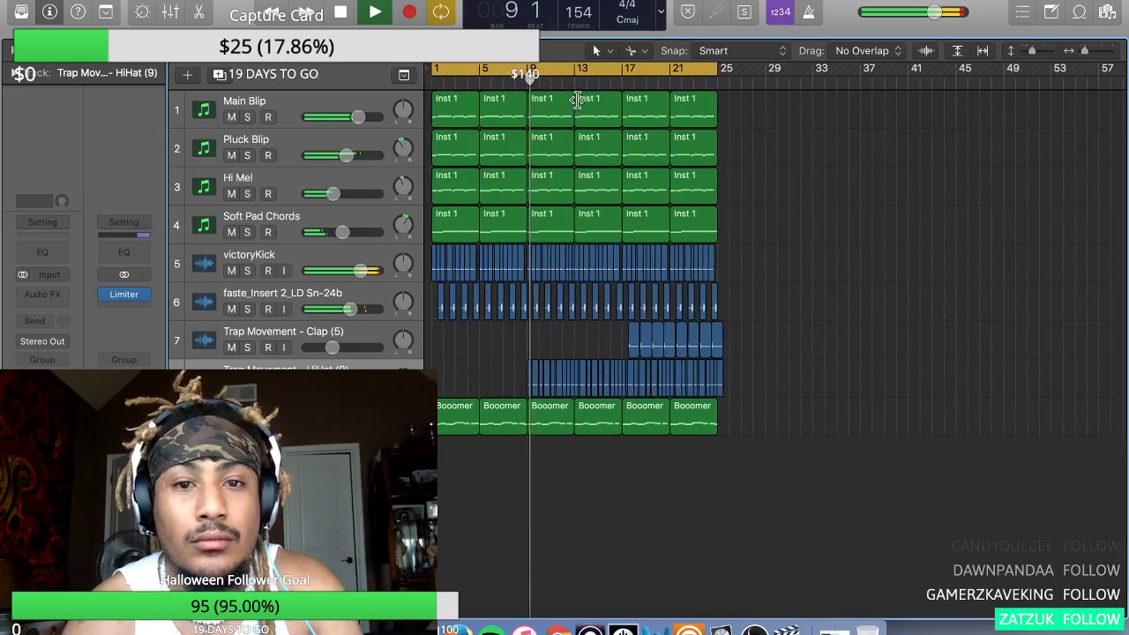
key("space")
key("space")
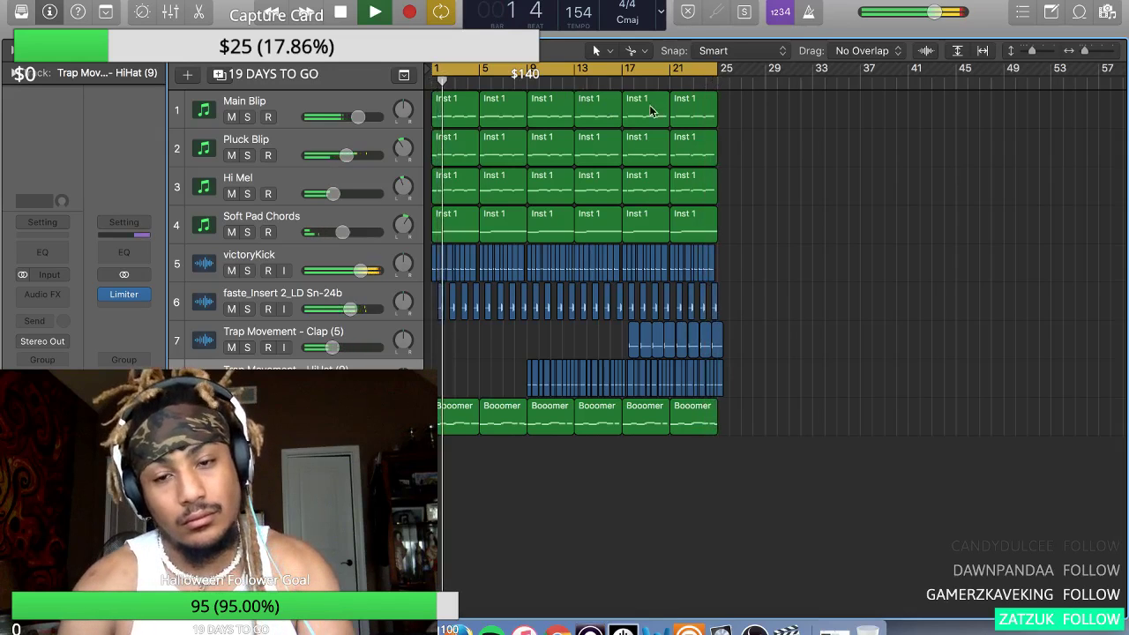
- Select every region of the 24-bar arrangement and copy the whole block to start at bar 25
left_click_drag(765, 103, 475, 374)
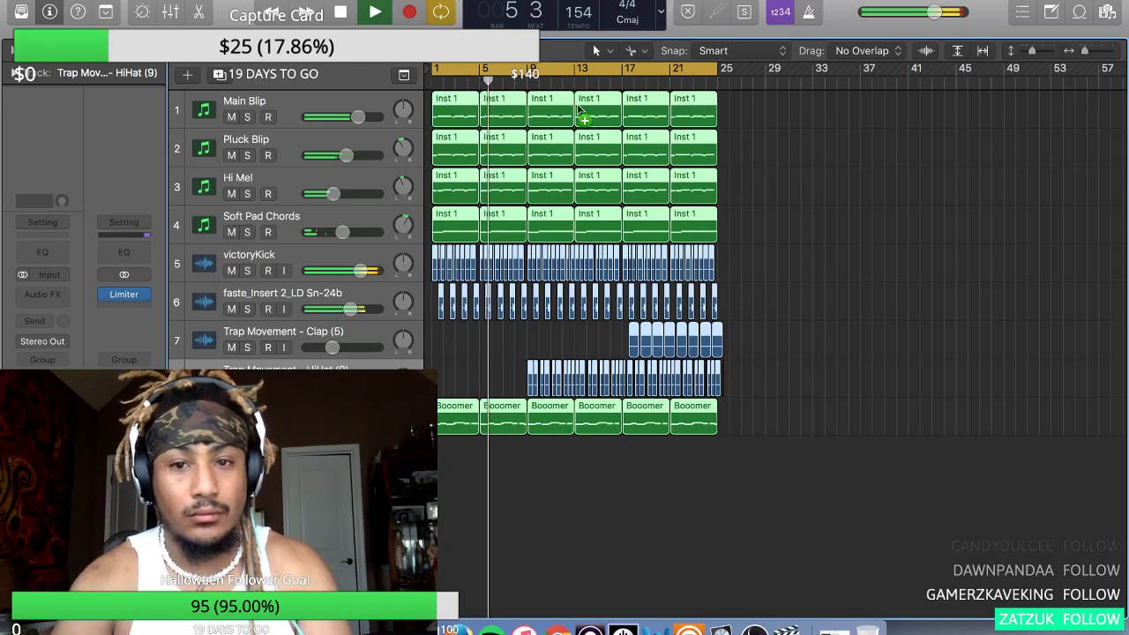
left_click_drag(582, 110, 739, 122)
scroll(739, 121, "right", 1)
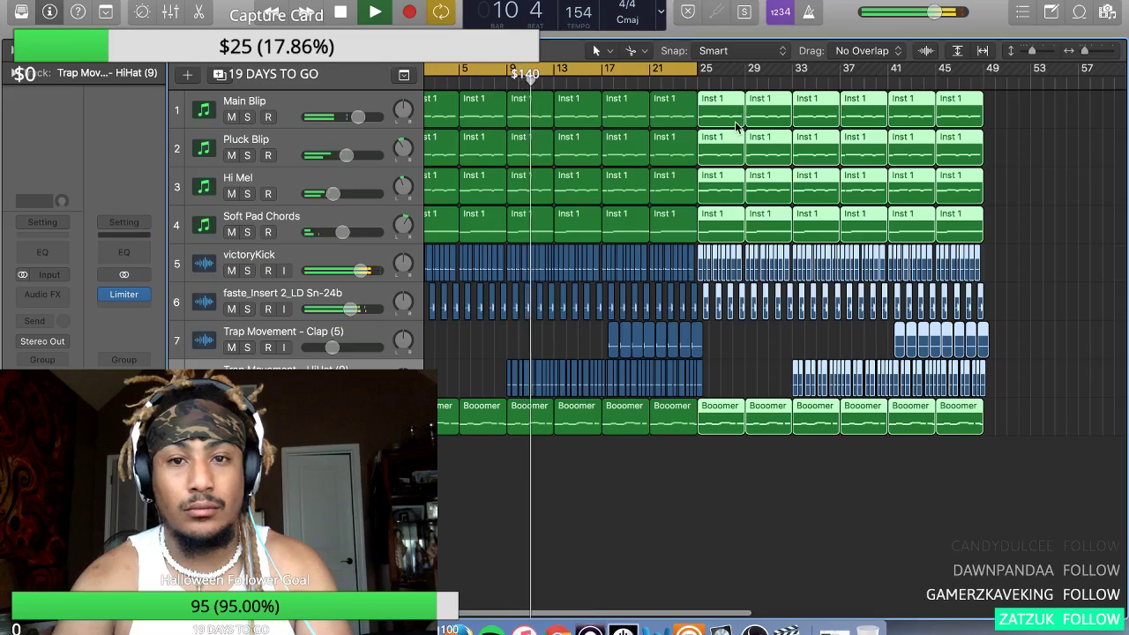
- Select all regions of the 48-bar arrangement and copy them to start at bar 57, leaving an eight-bar gap
scroll(739, 124, "right", 1)
scroll(781, 106, "down", 2)
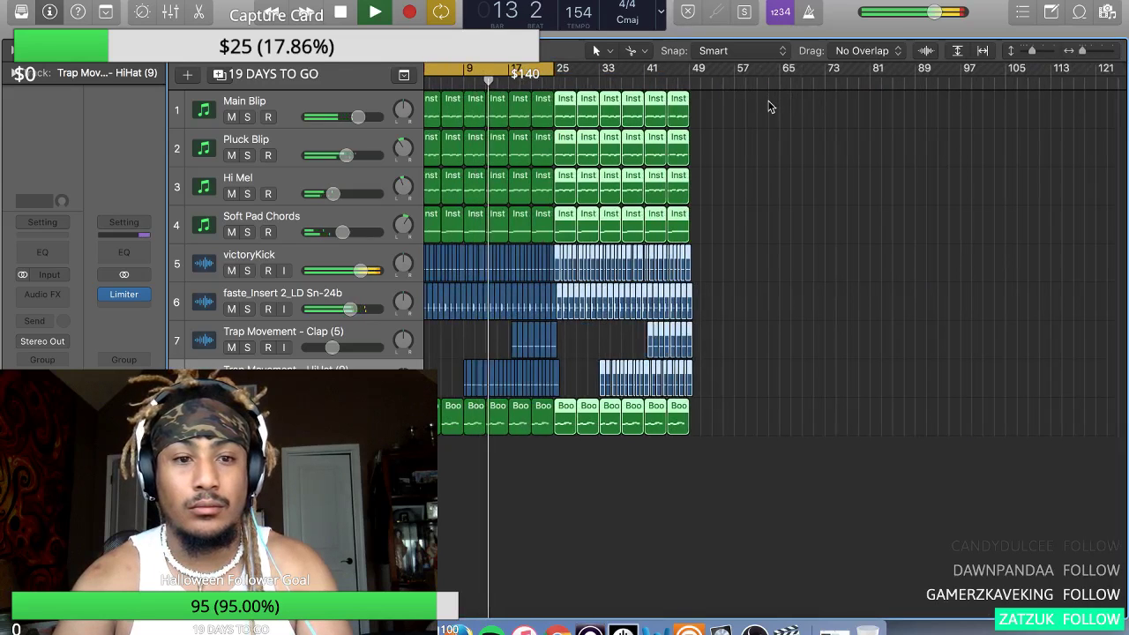
left_click(769, 106)
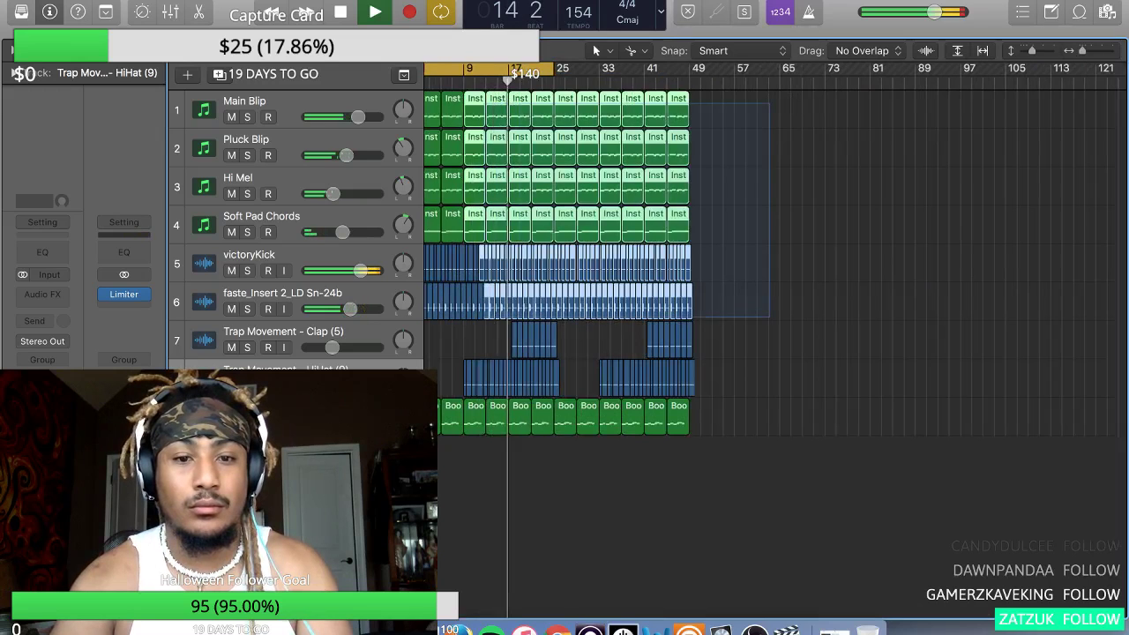
left_click_drag(782, 502, 737, 107)
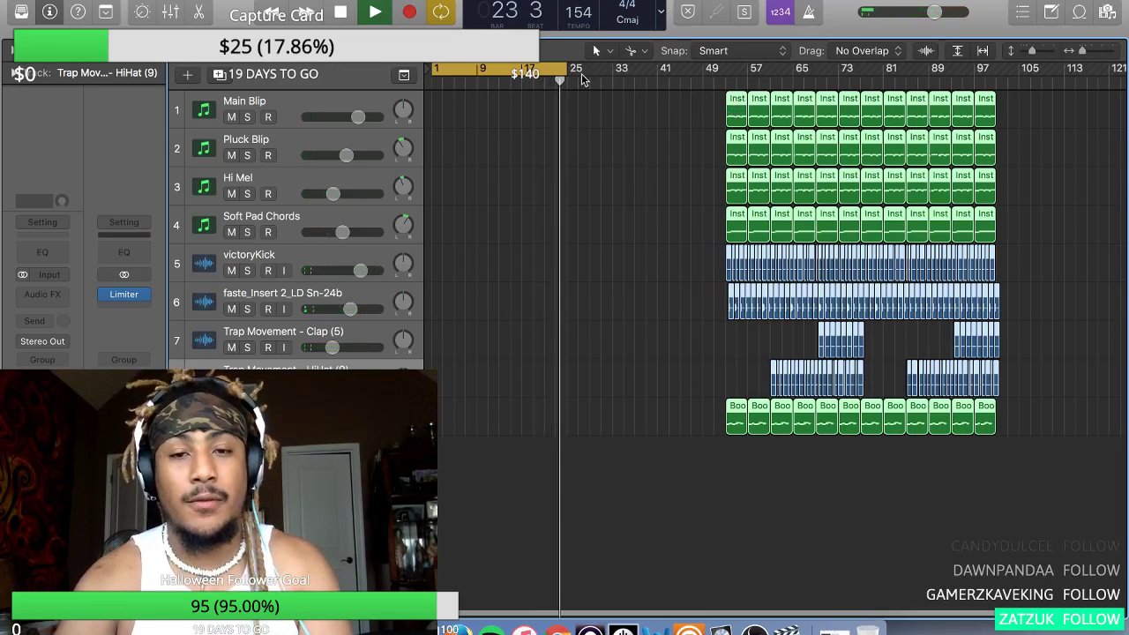
scroll(564, 80, "down", 1)
scroll(559, 80, "down", 2)
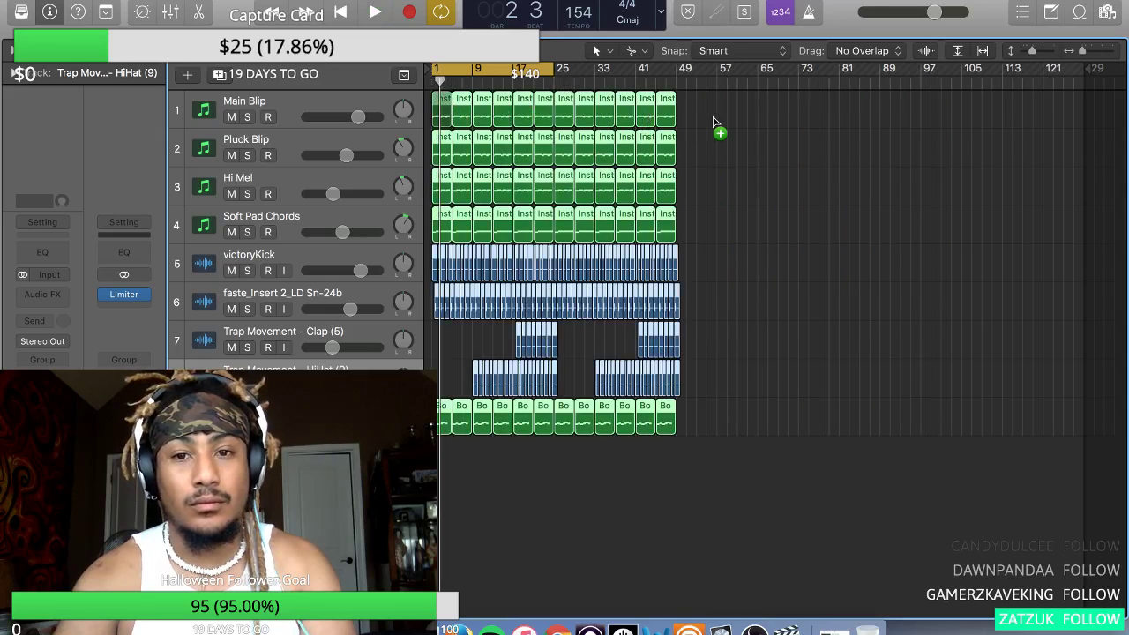
left_click_drag(716, 122, 728, 126)
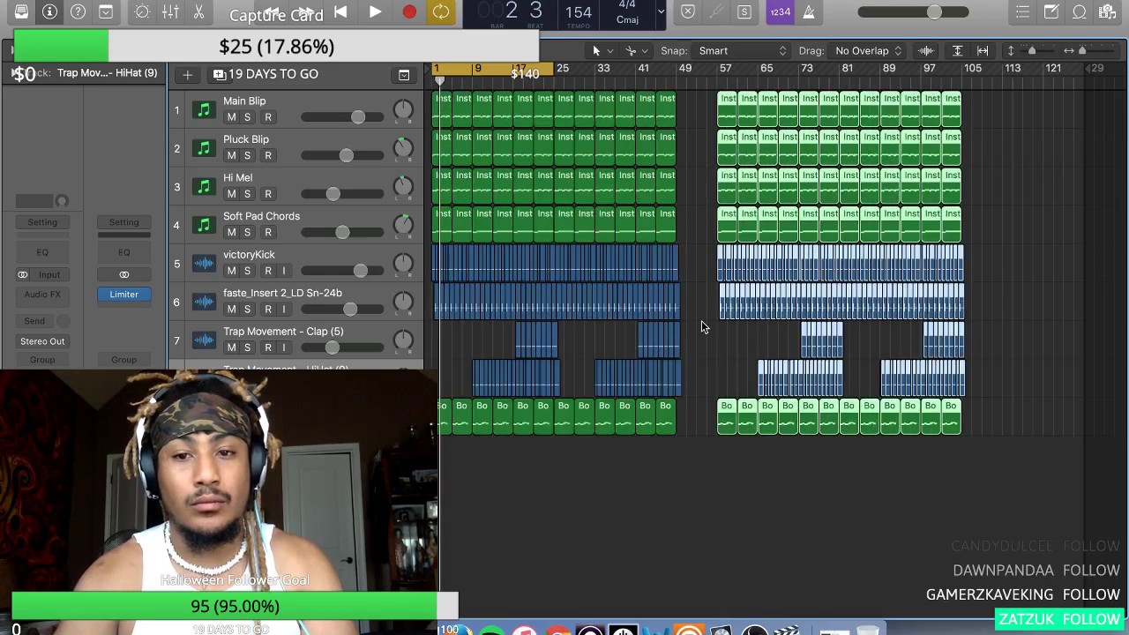
- Try to shift the second 48-bar block earlier to about bar 52, undo it and deselect the regions
key("super+Right")
key("super+Right")
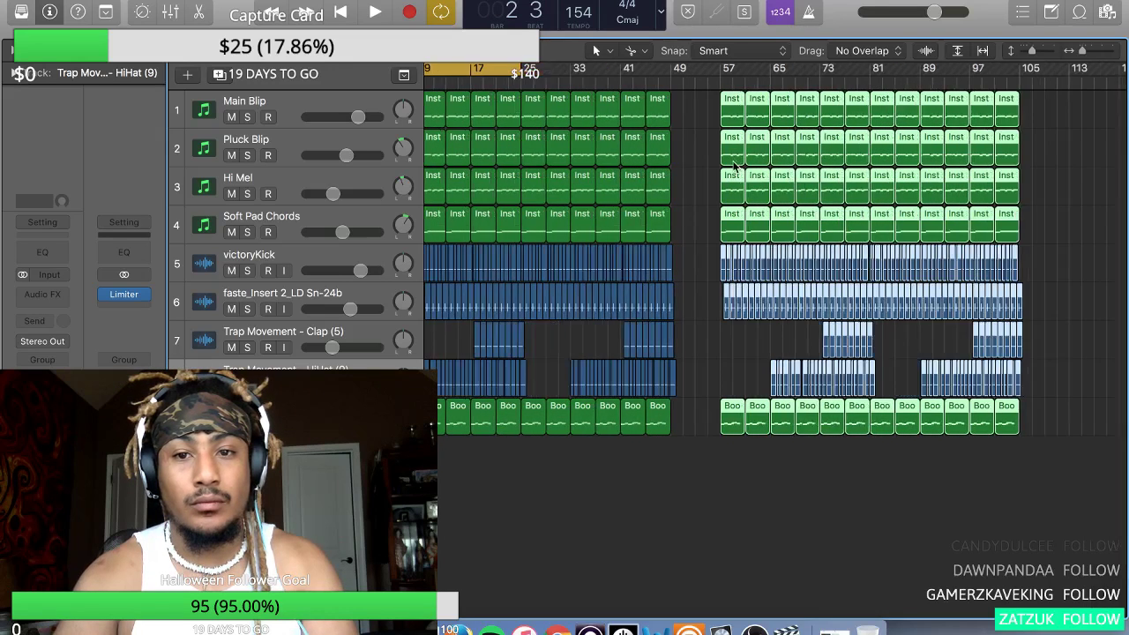
key("super+Right")
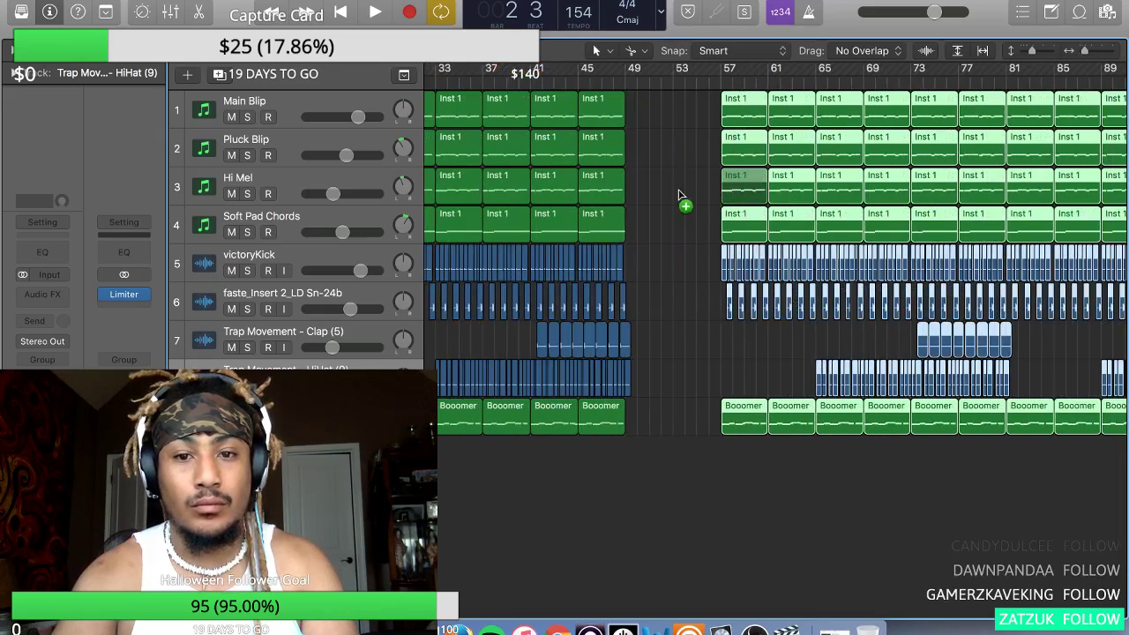
left_click_drag(637, 191, 678, 192)
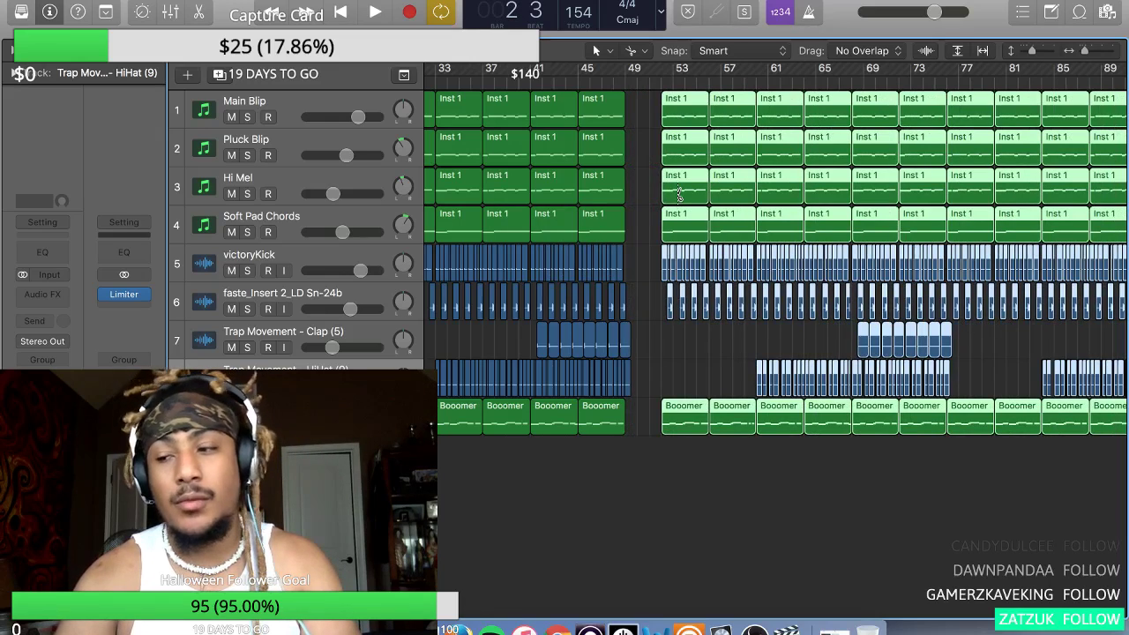
key("ctrl+z")
left_click(678, 198)
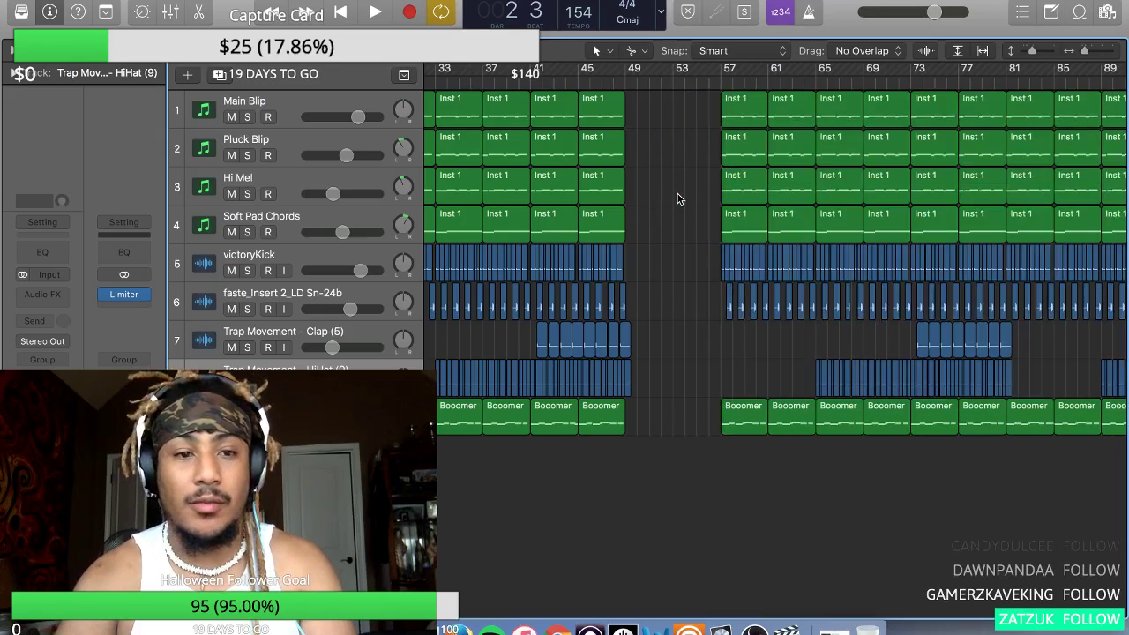
- Fill the gap on the Hi Mel track by copying its four-bar region to bars 49 and 53
left_click_drag(740, 182, 700, 192)
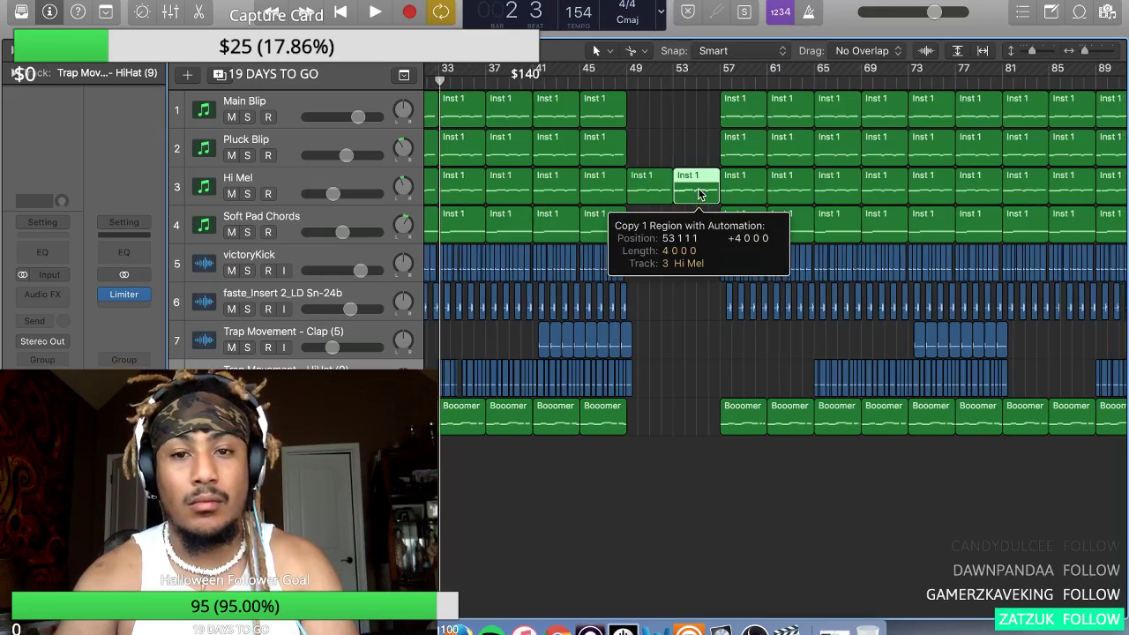
key("super+Left")
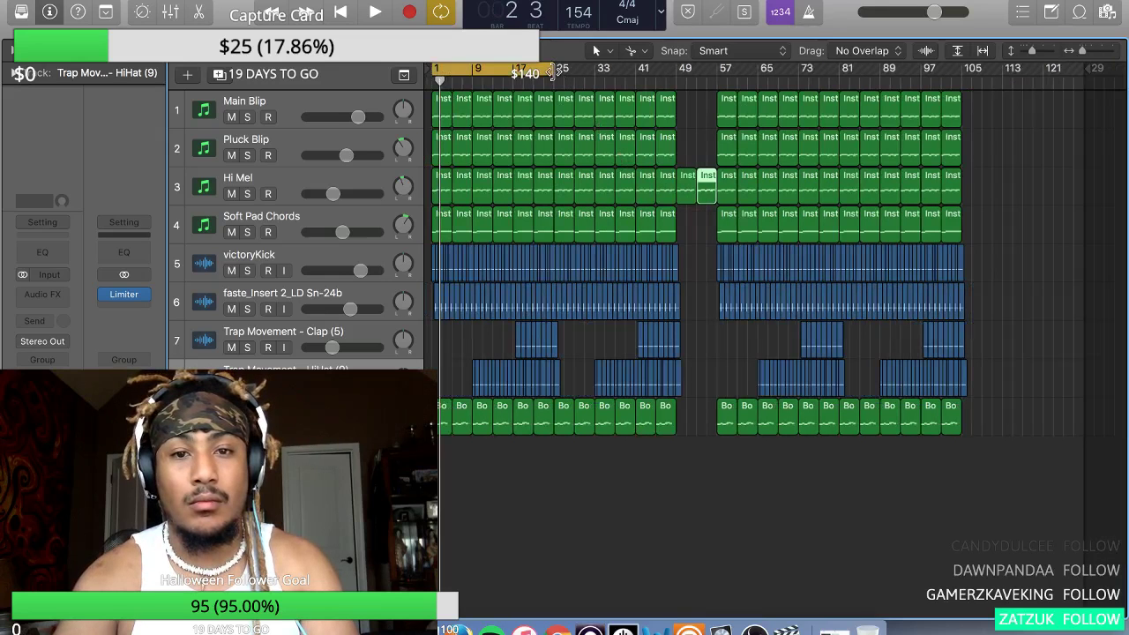
- Extend the cycle range to about bar 112 and move every region of the arrangement to start at bar 9, leaving eight bars for an intro
left_click_drag(553, 70, 964, 85)
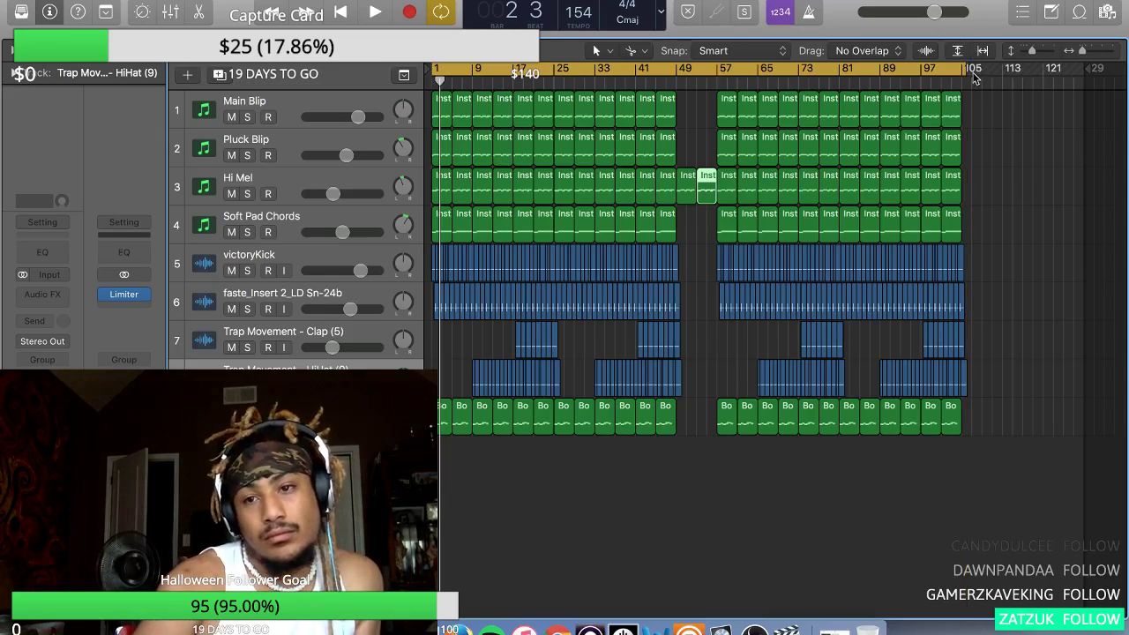
left_click_drag(965, 68, 438, 498)
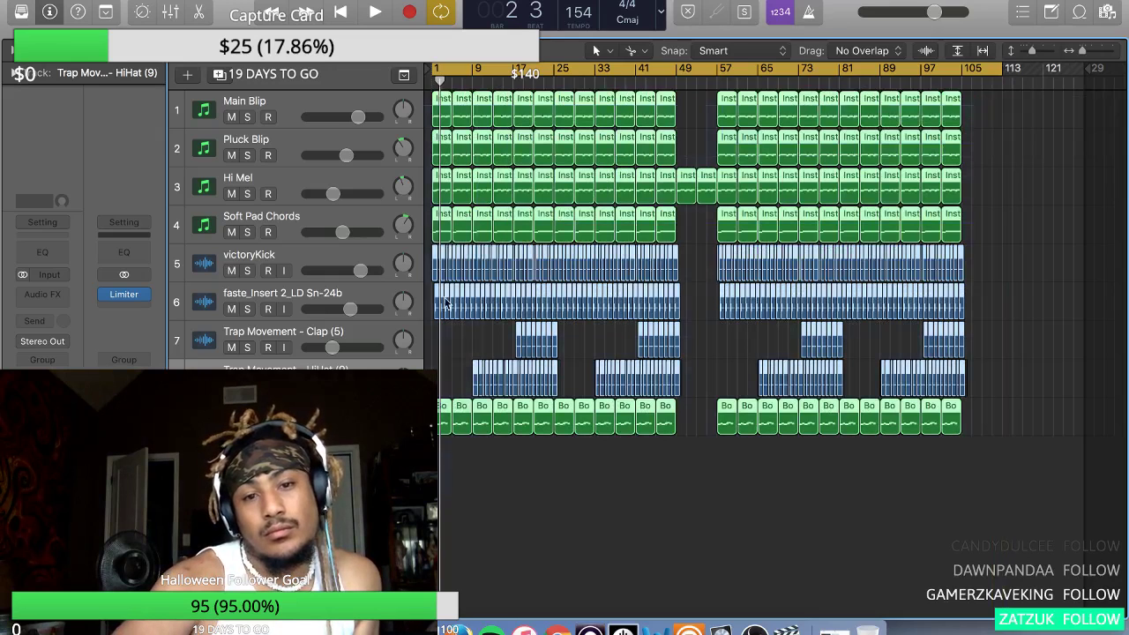
left_click(445, 99, "shift")
left_click_drag(445, 99, 483, 105)
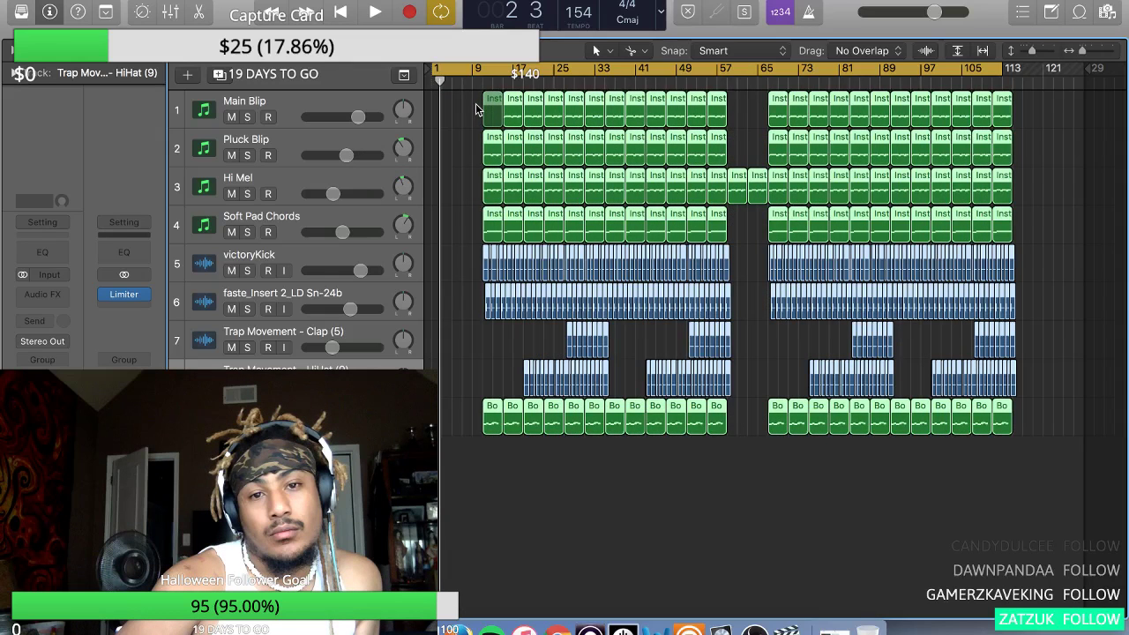
left_click_drag(491, 106, 476, 107)
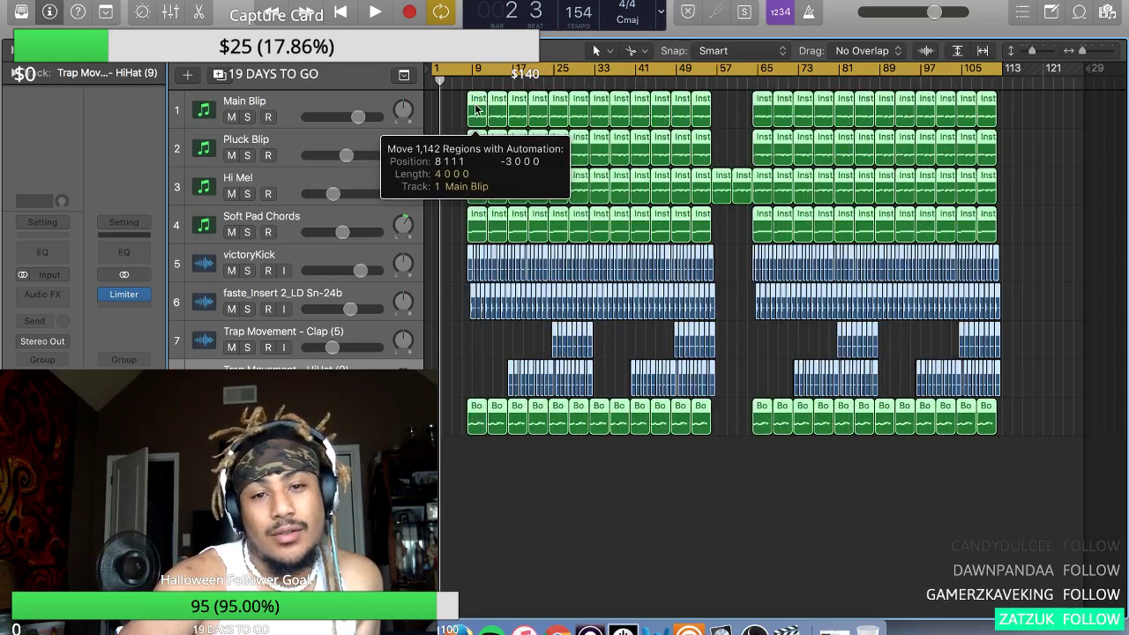
scroll(475, 108, "up", 1)
scroll(475, 107, "up", 2)
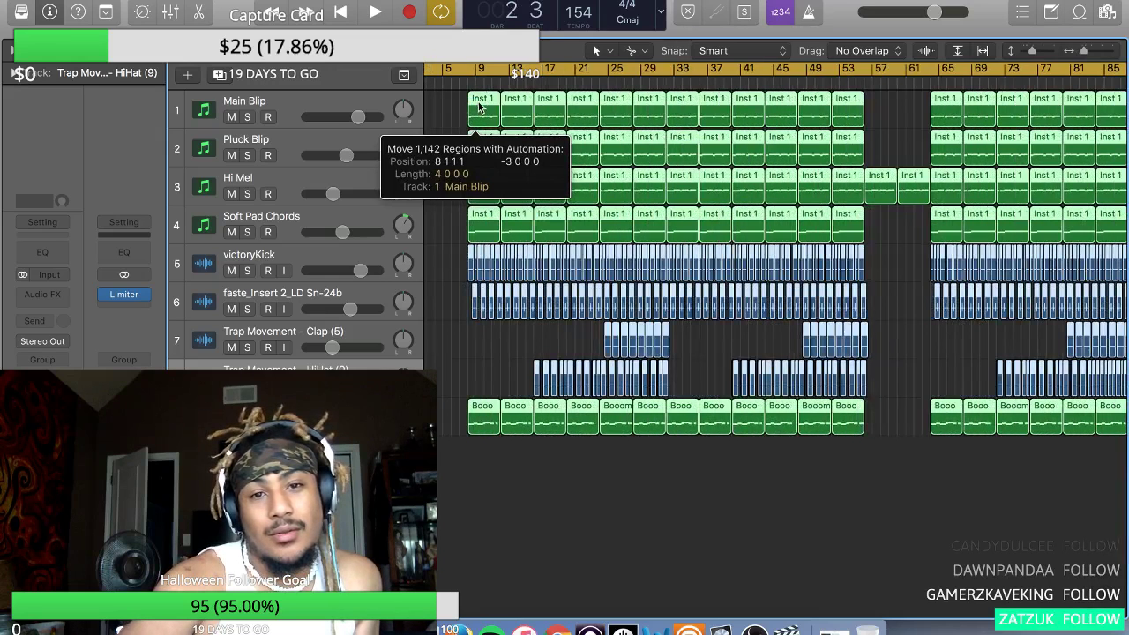
scroll(479, 107, "up", 3)
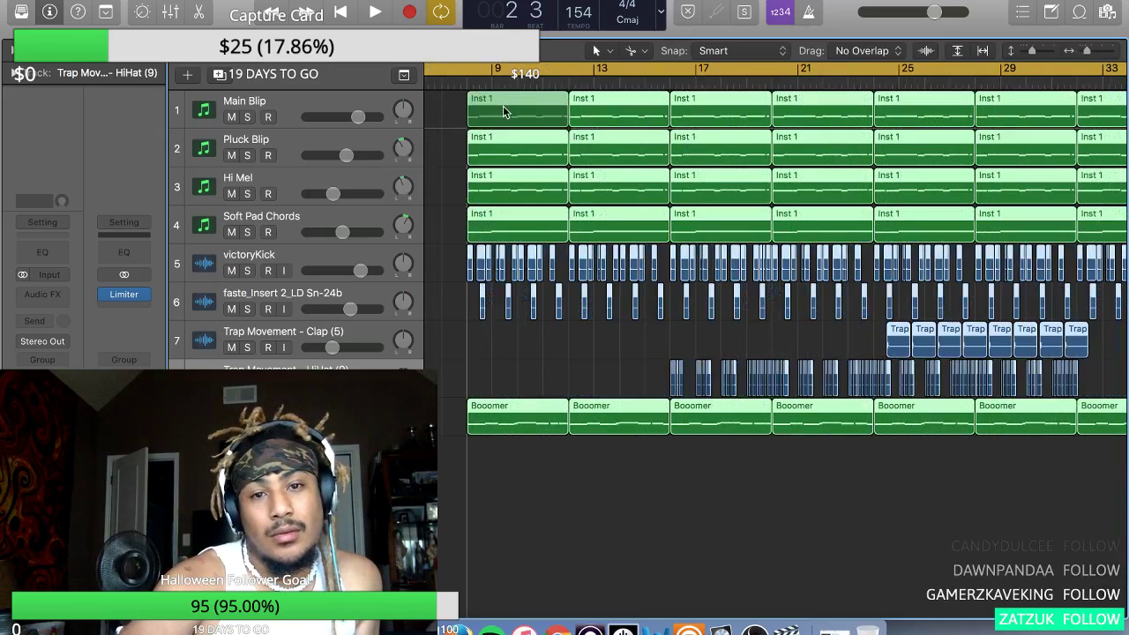
mouse_move(504, 111)
left_mouse_down()
mouse_move(494, 106)
mouse_move(504, 112)
left_mouse_up()
left_click_drag(501, 111, 503, 112)
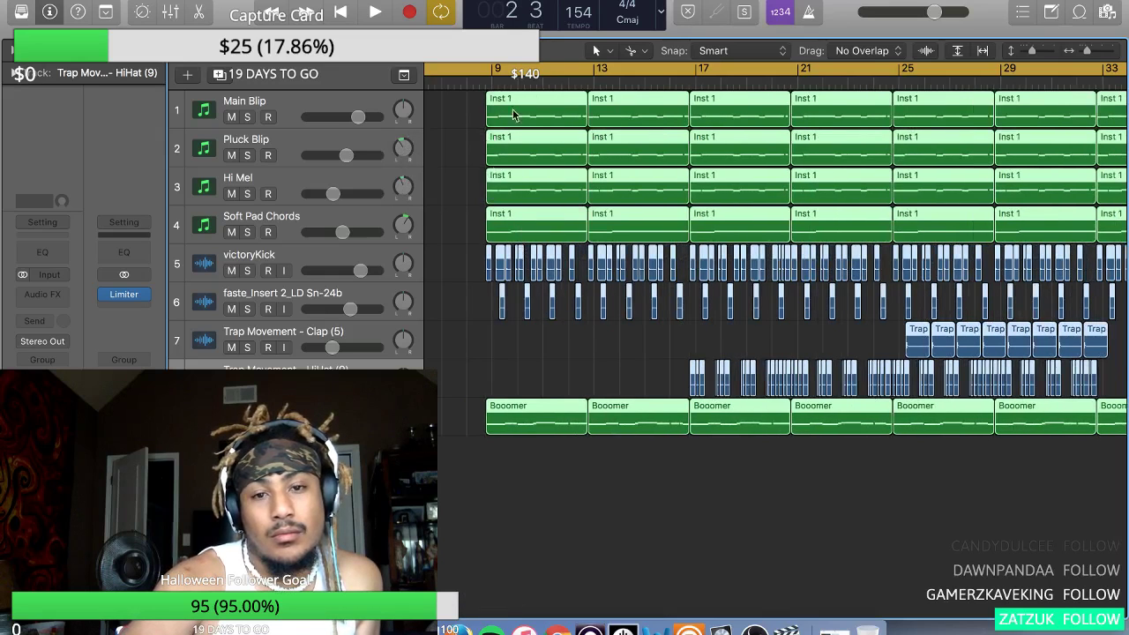
left_click(507, 112)
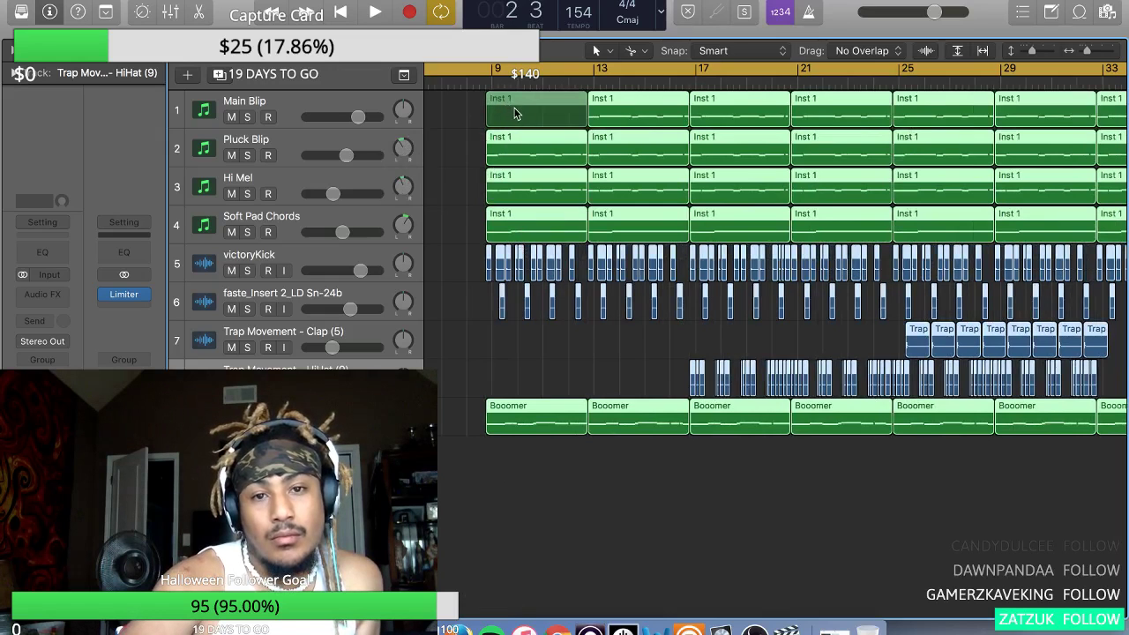
left_click_drag(519, 115, 510, 119)
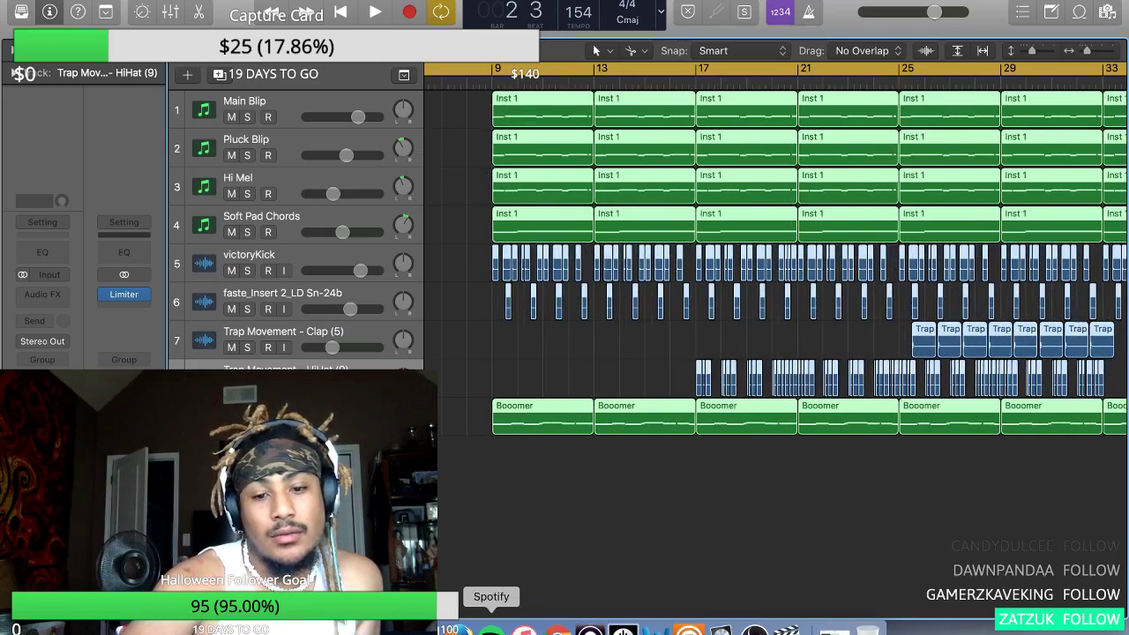
- Quit Spotify, which is running in the background
right_click(491, 630)
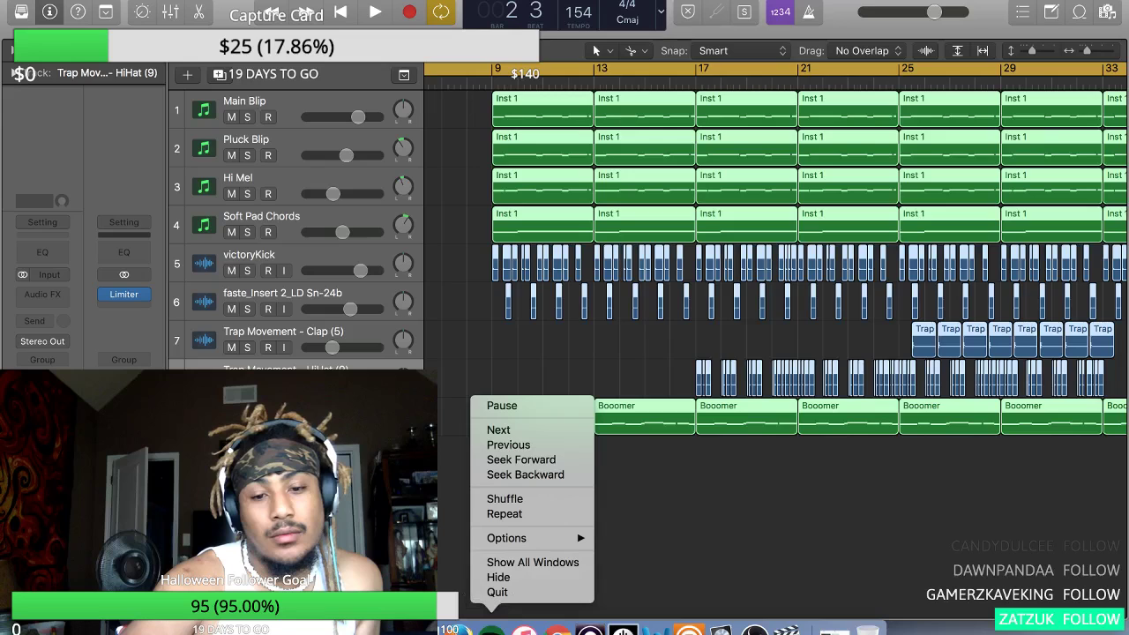
left_click(512, 592)
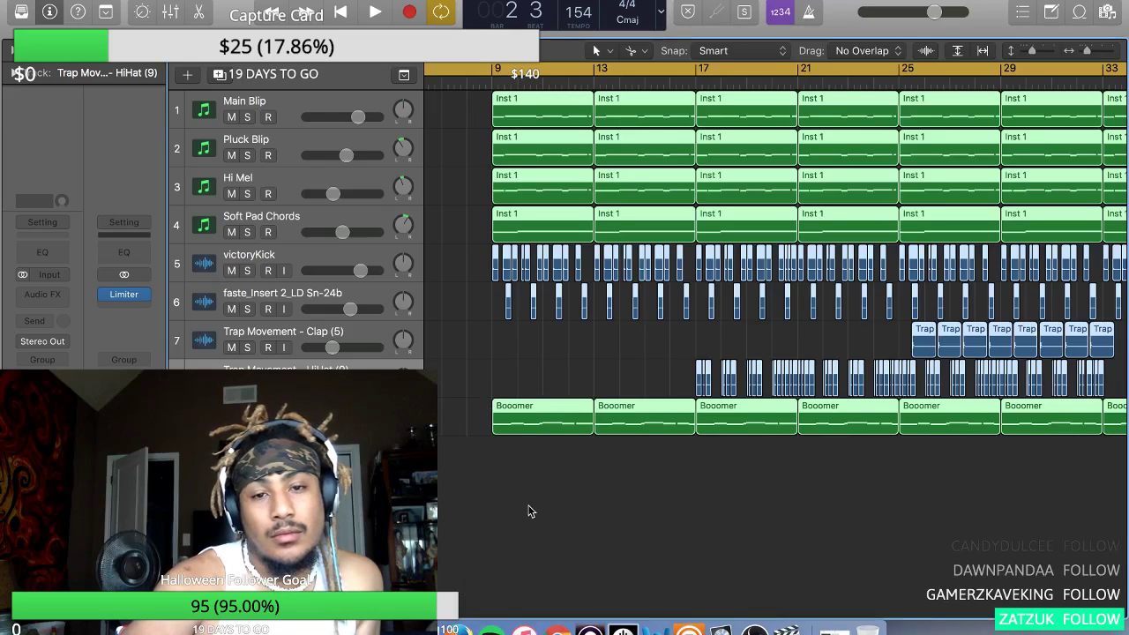
- Deselect the regions and fill the intro on the Hi Mel track by copying its four-bar region to bars 1 and 5
key("super+Left")
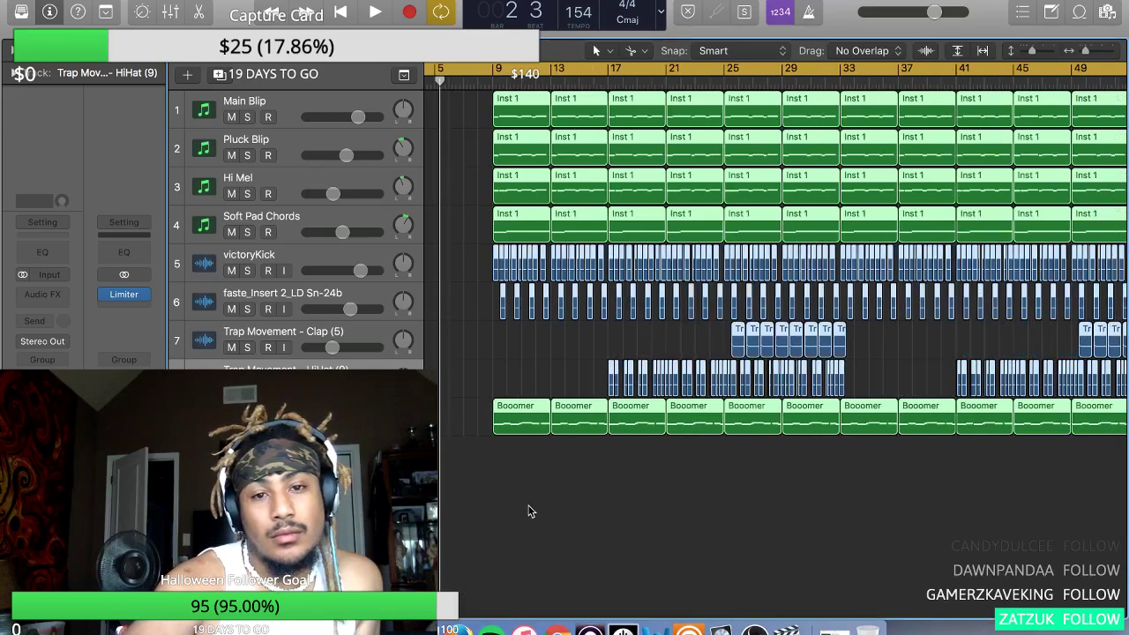
key("super+Left")
left_click(452, 348)
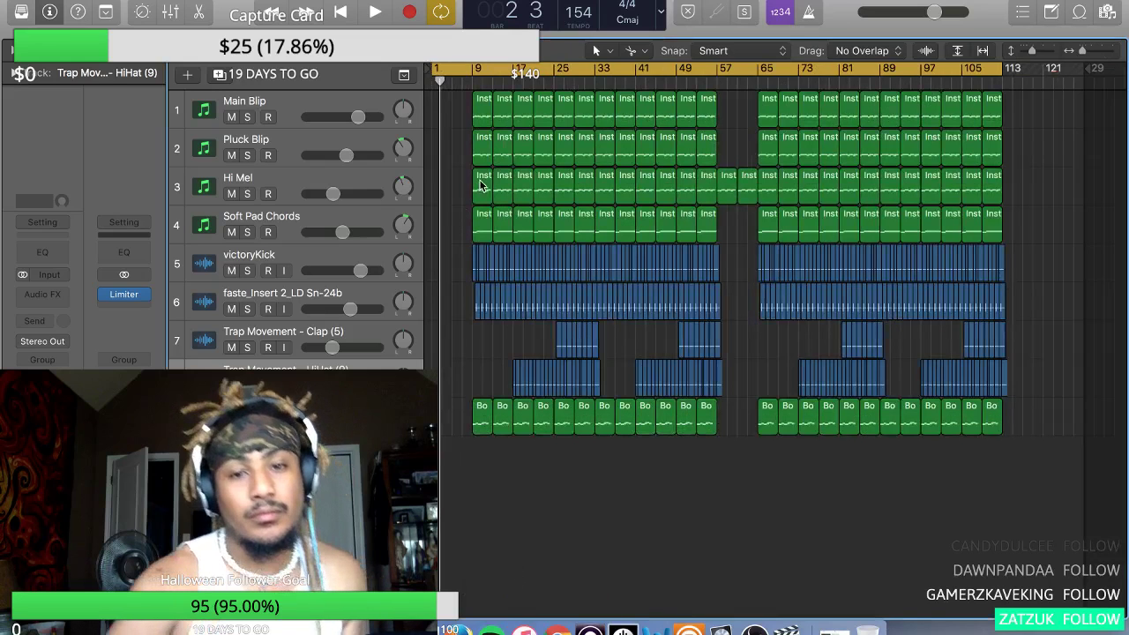
left_click_drag(481, 187, 441, 195)
key("super+r")
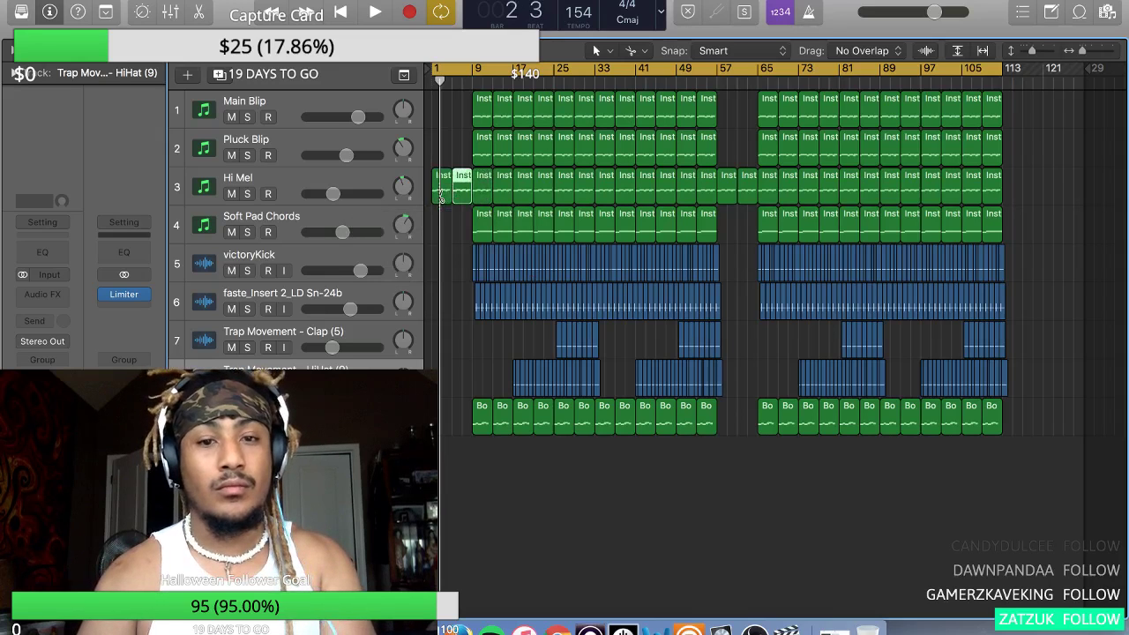
- Play the arrangement from the start and extend the end of the cycle range slightly, to just before bar 113
key("space")
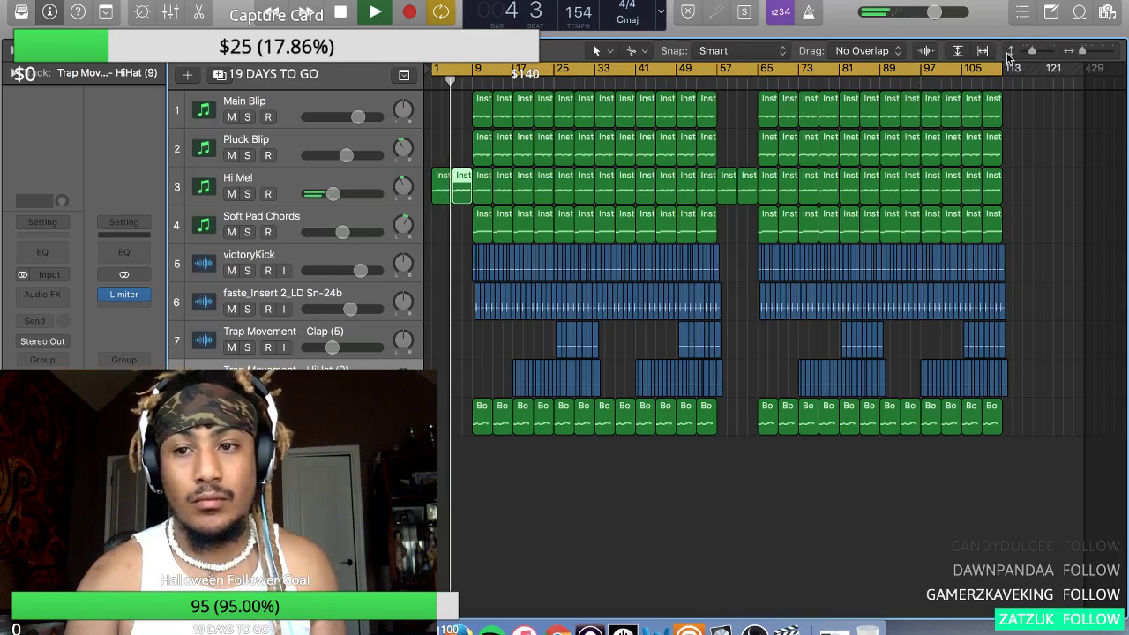
left_click_drag(1002, 75, 1008, 77)
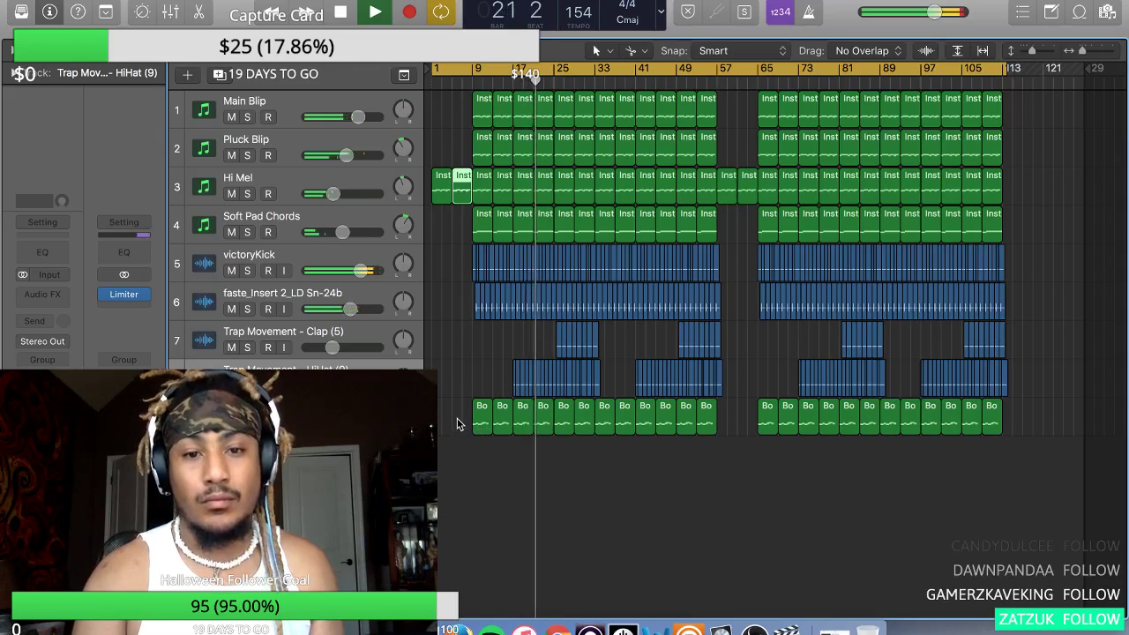
- Stop playback, delete the first two Booomer regions at bars 9 and 13, and replay the song from the start
key("space")
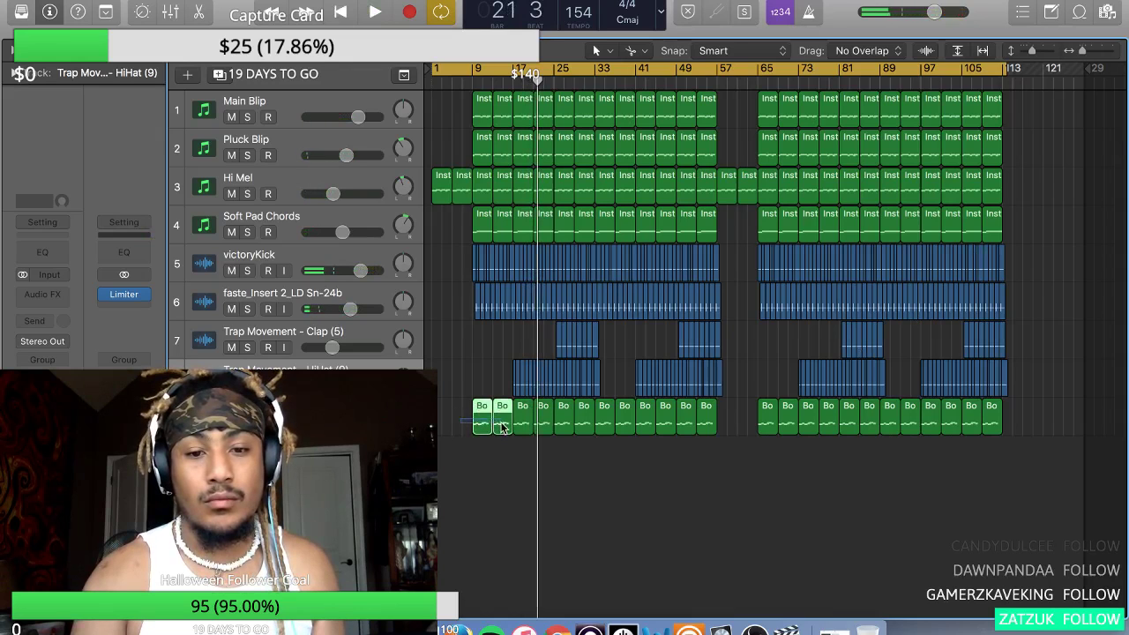
key("BackSpace")
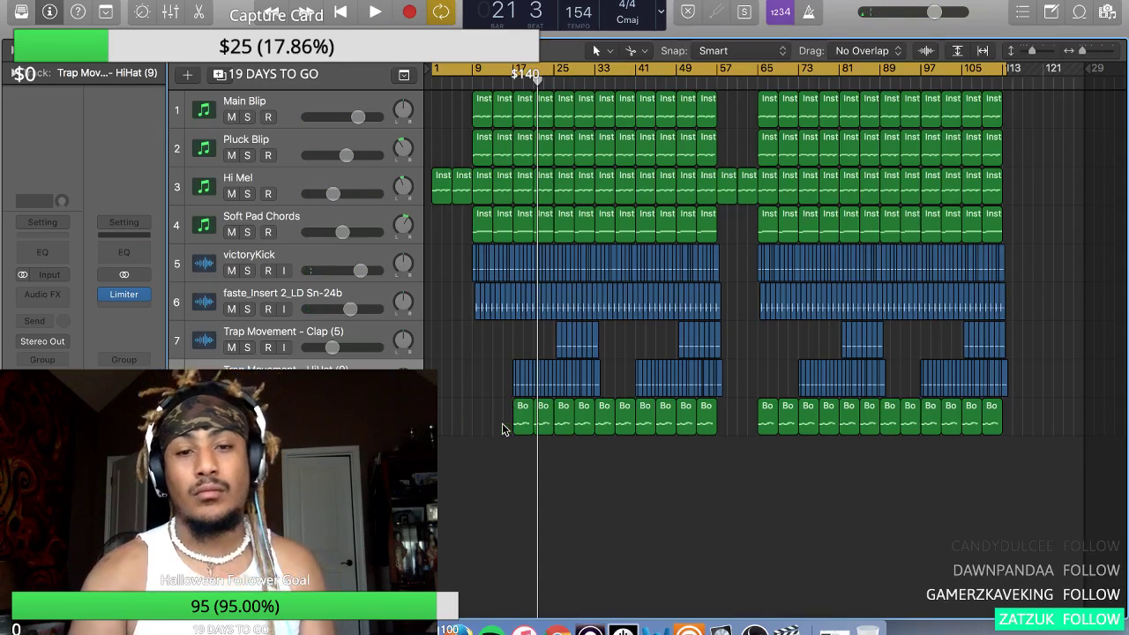
key("Return")
key("space")
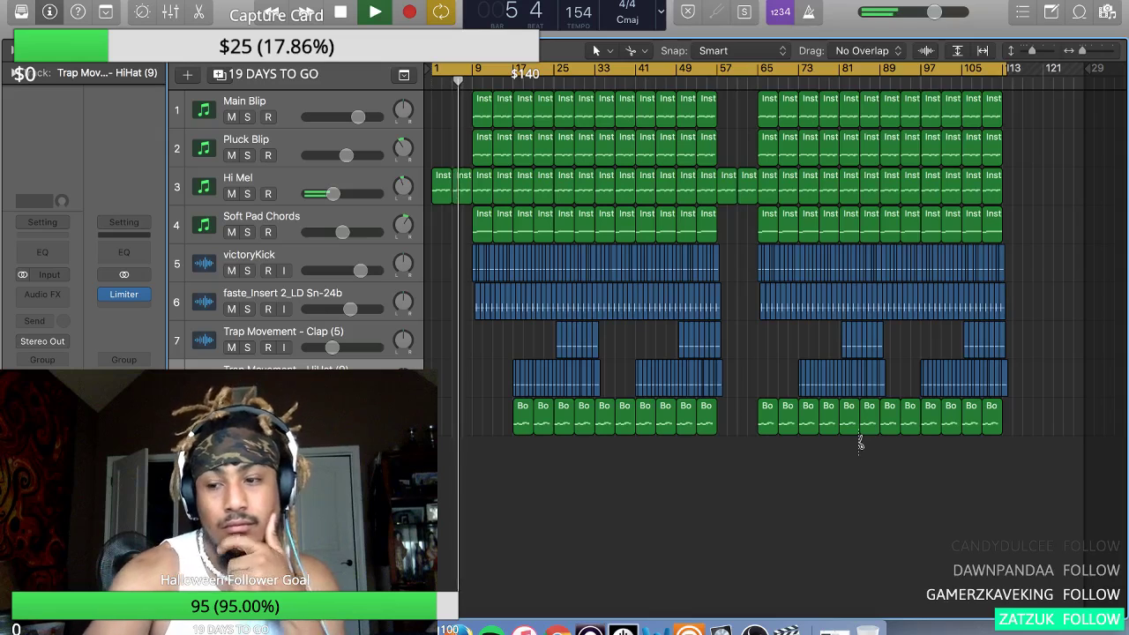
- Name all regions in the arrangement after their tracks and deselect them
key("super+a")
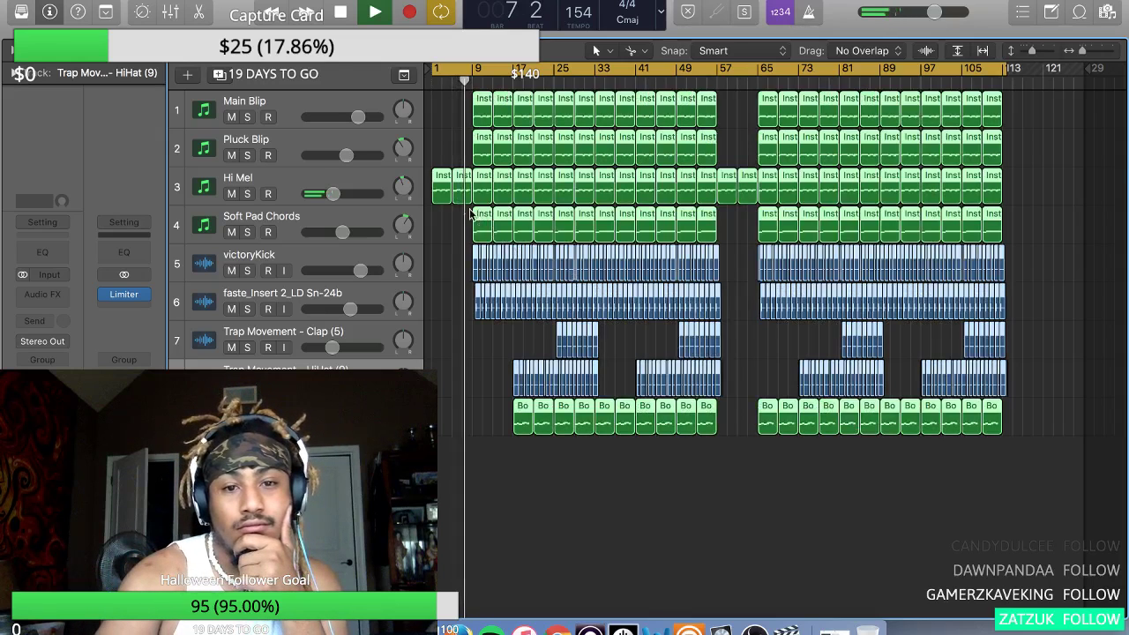
right_click(443, 180)
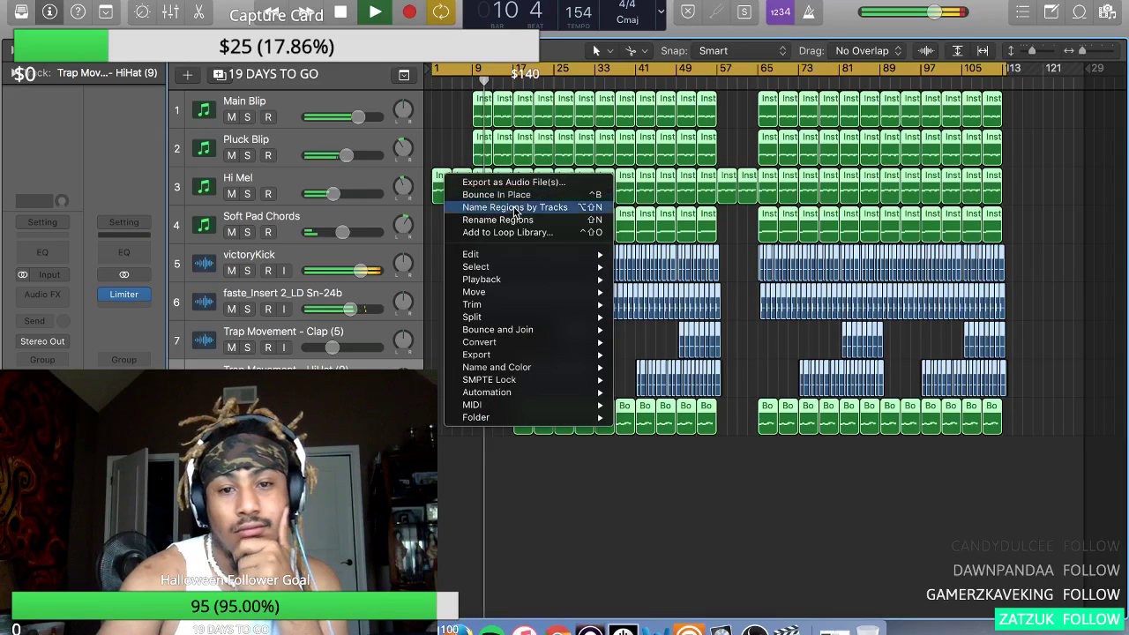
left_click(640, 367)
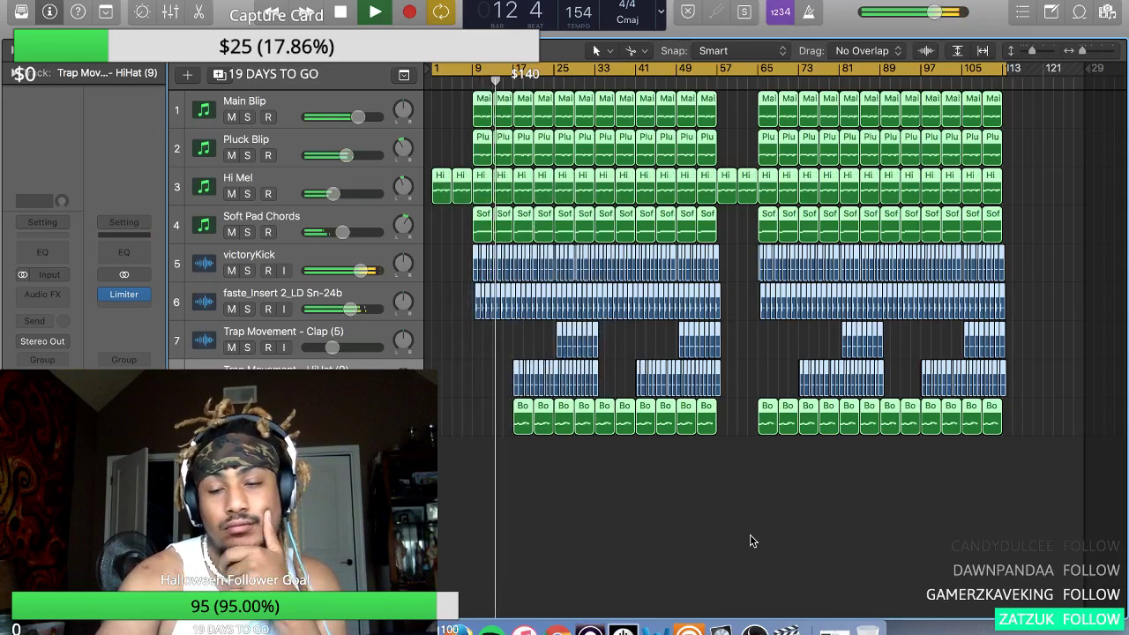
left_click(730, 494)
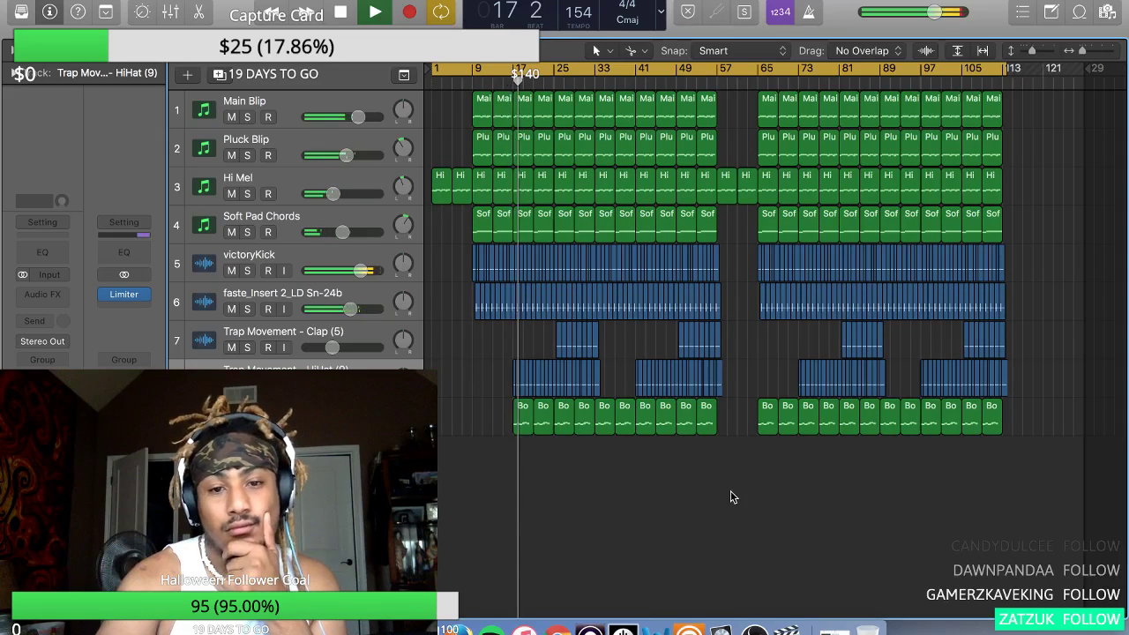
- Examine the kick, snare, hi-hat and Booomer regions around bars 17 to 21 up close, along with the overall song layout
scroll(730, 491, "up", 1)
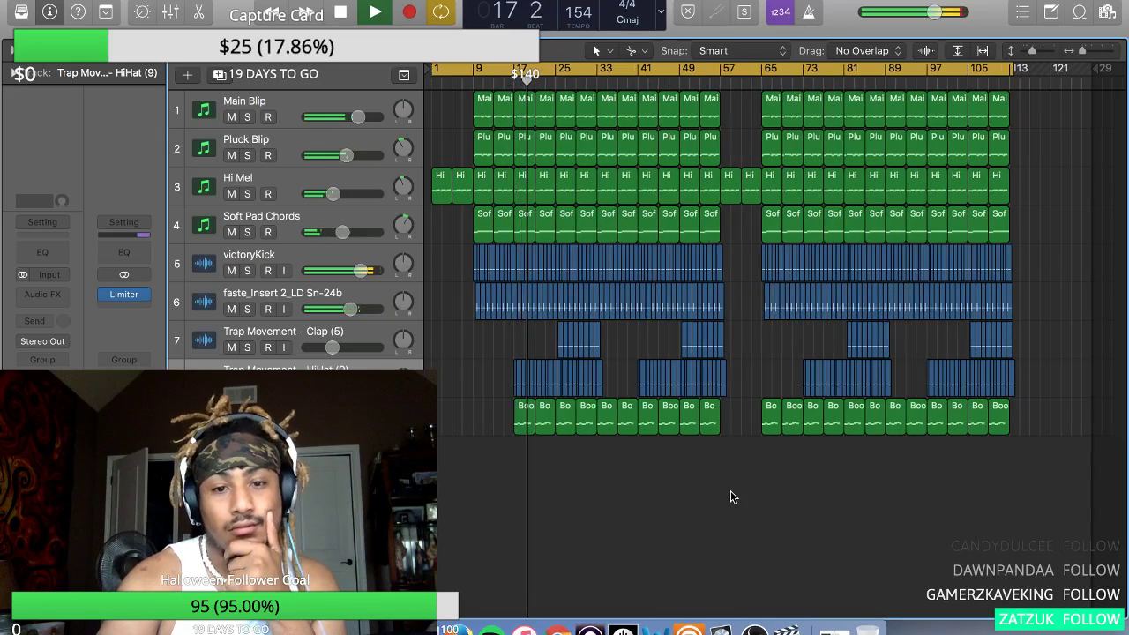
scroll(731, 490, "up", 6)
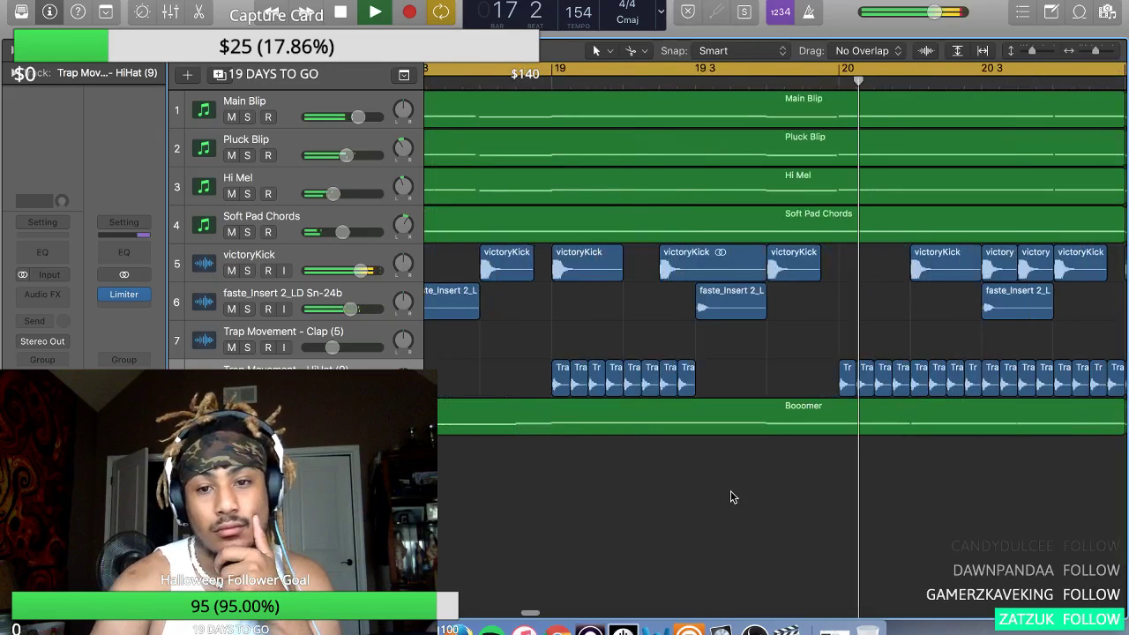
scroll(730, 490, "up", 5)
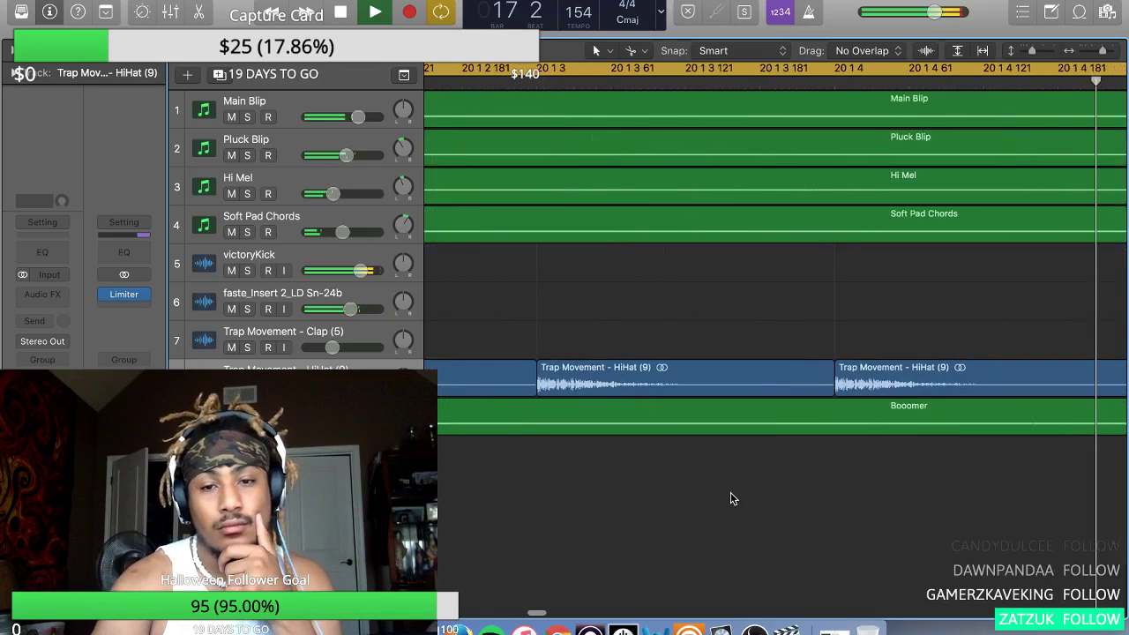
scroll(730, 512, "down", 5)
scroll(730, 529, "down", 6)
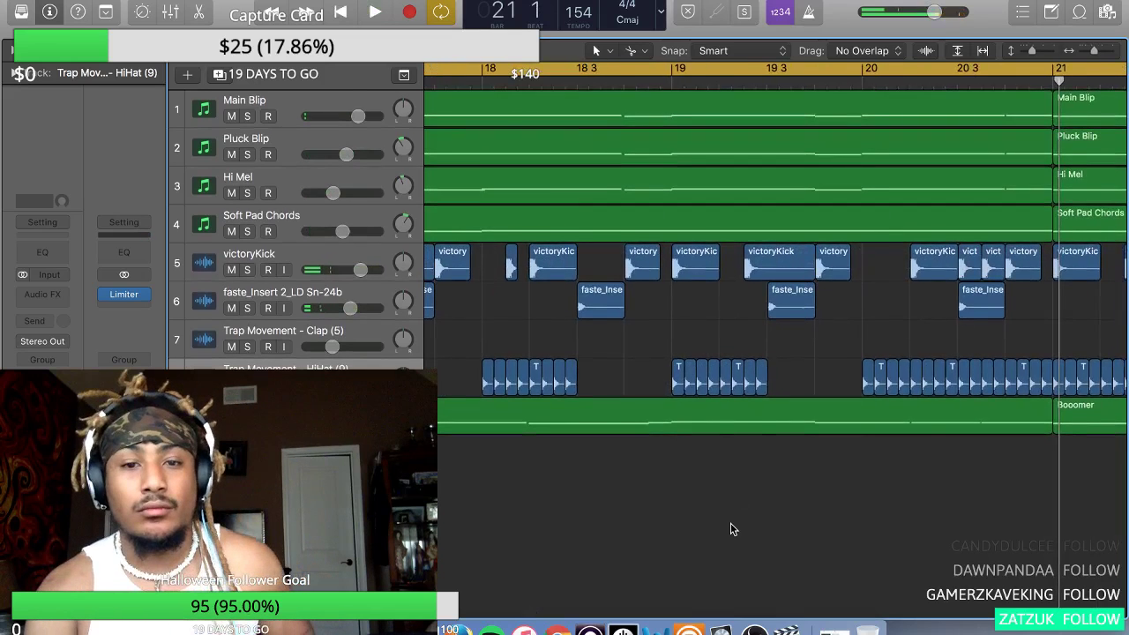
scroll(730, 529, "left", 2)
scroll(730, 530, "left", 10)
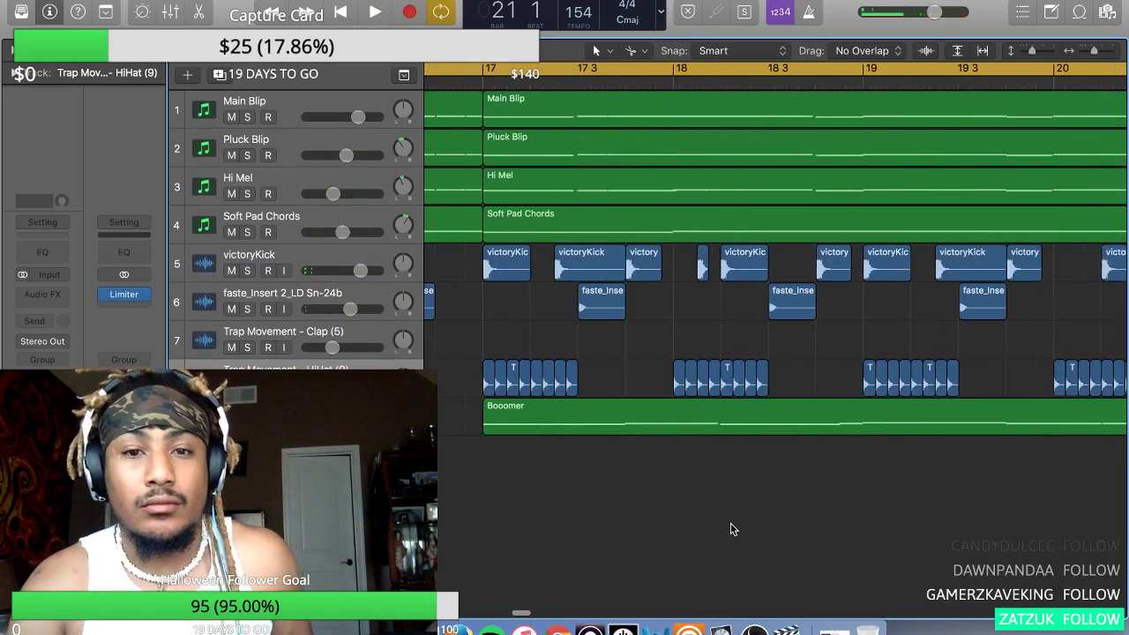
scroll(730, 530, "down", 3)
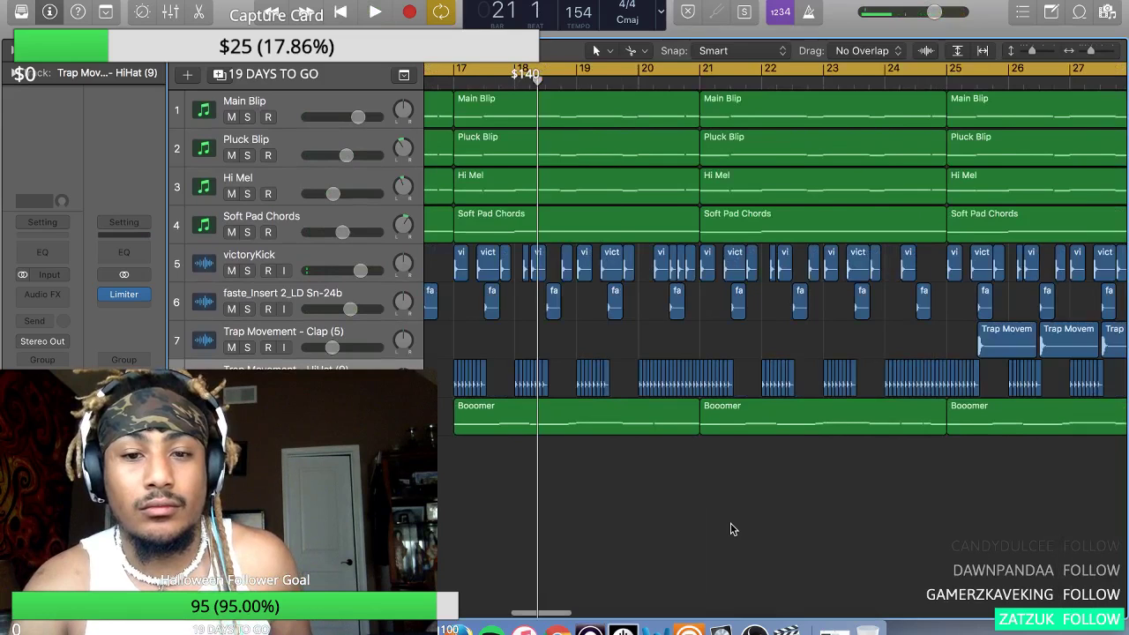
scroll(730, 529, "down", 5)
scroll(730, 529, "up", 6)
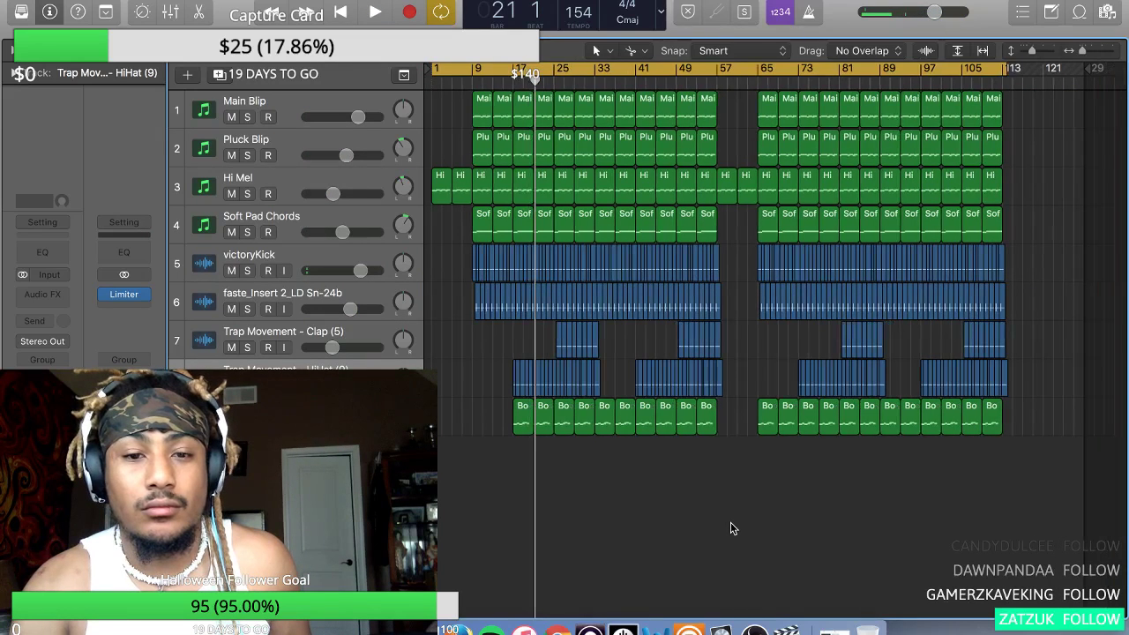
scroll(730, 528, "up", 4)
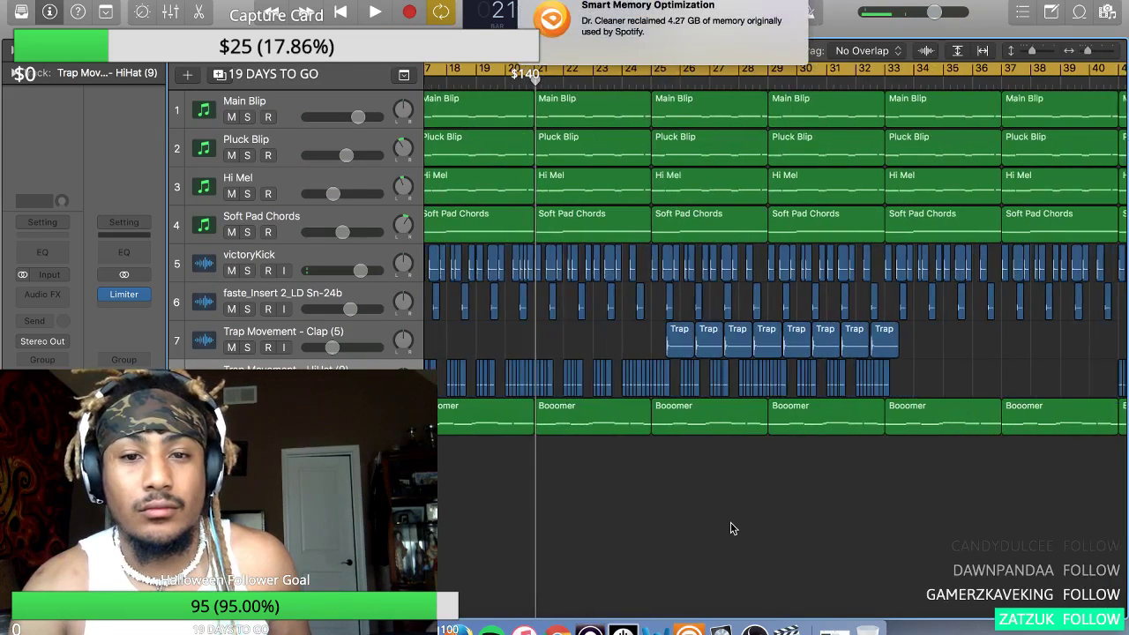
scroll(730, 527, "down", 4)
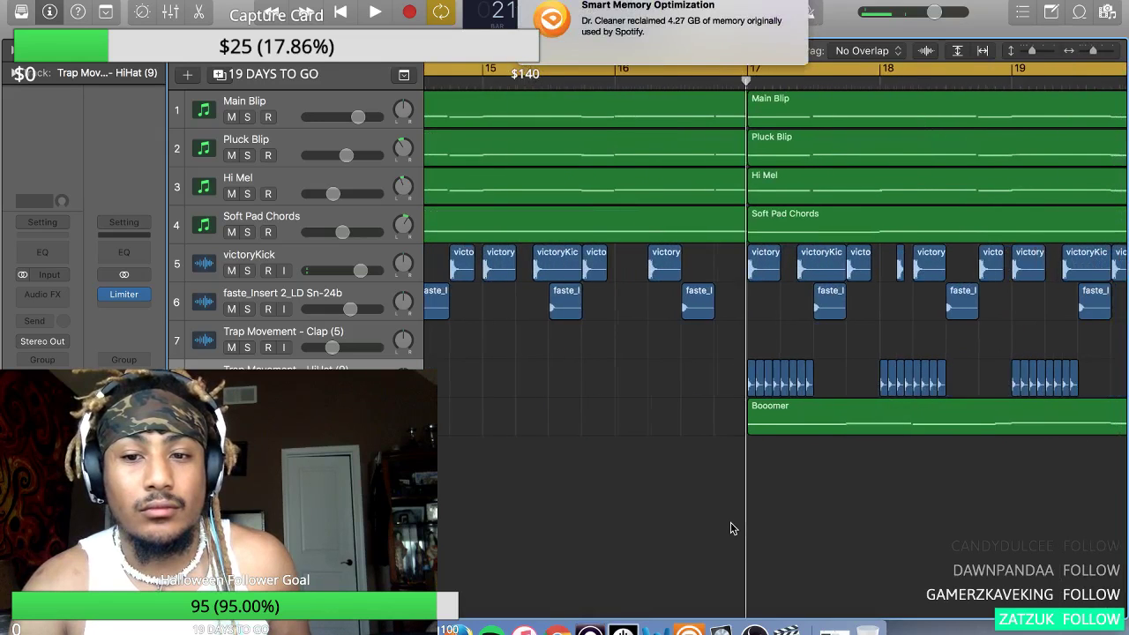
scroll(730, 529, "down", 2)
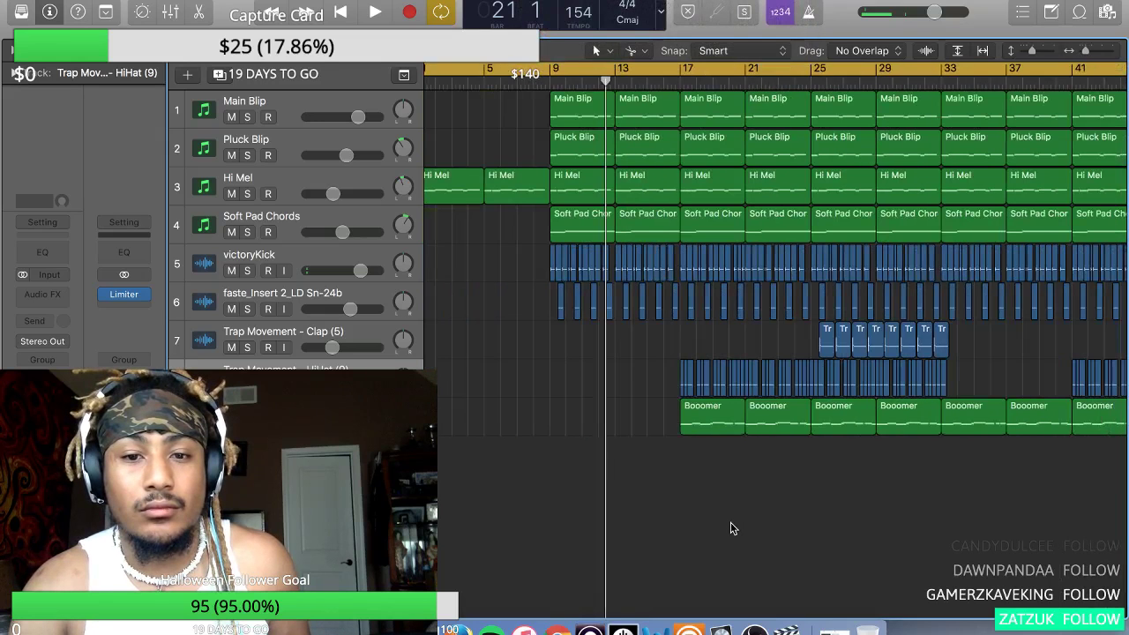
scroll(730, 529, "down", 2)
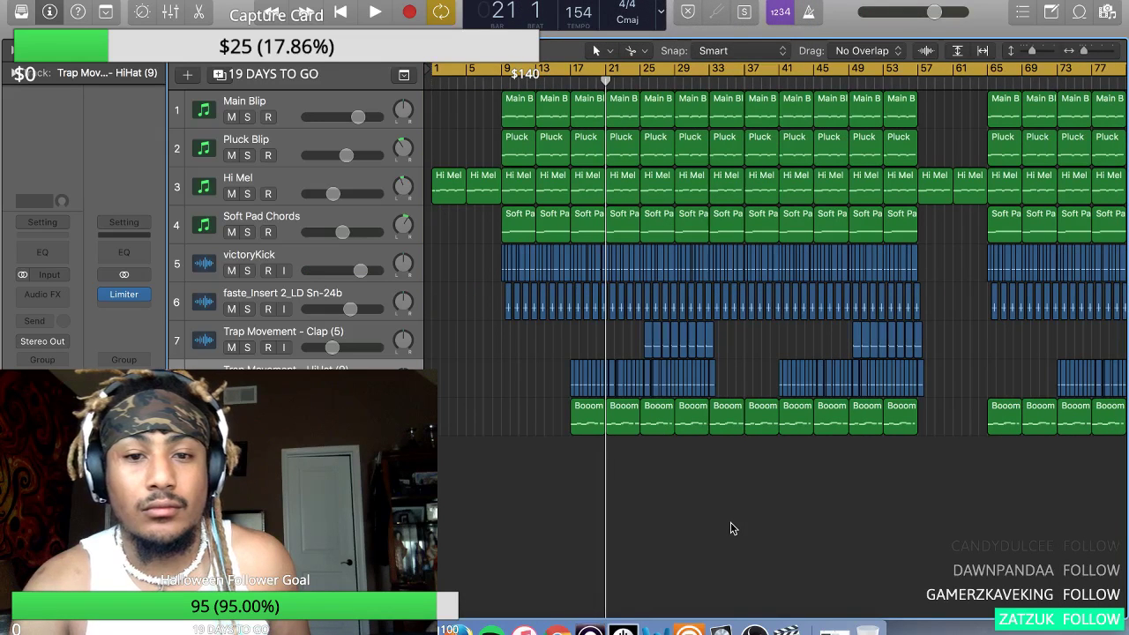
- Play the arrangement again from bar 1 to listen to the intro
key("Return")
key("space")
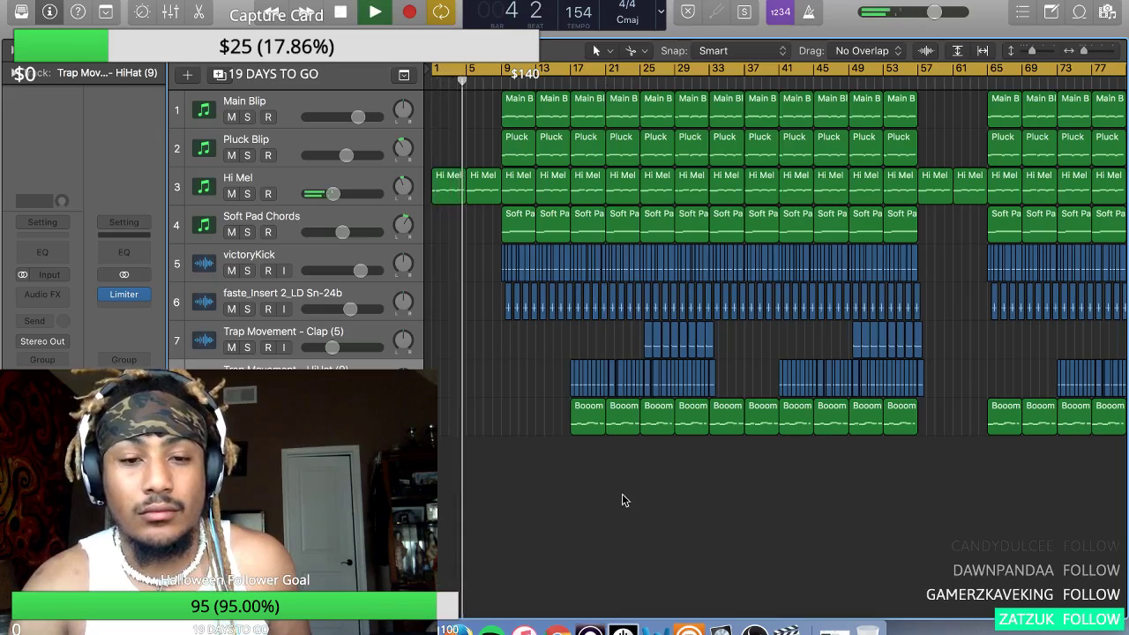
- Copy the faste_Insert snare hit in bar 12 onto the last beat of that bar and play the passage
scroll(622, 496, "up", 1)
scroll(621, 495, "up", 5)
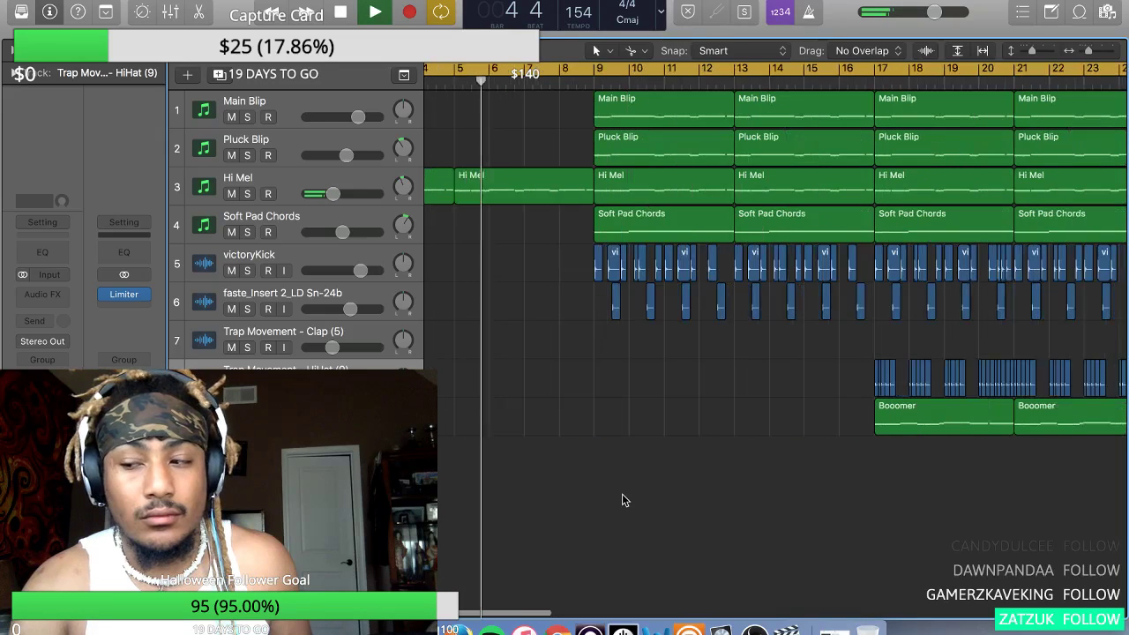
scroll(622, 500, "down", 1)
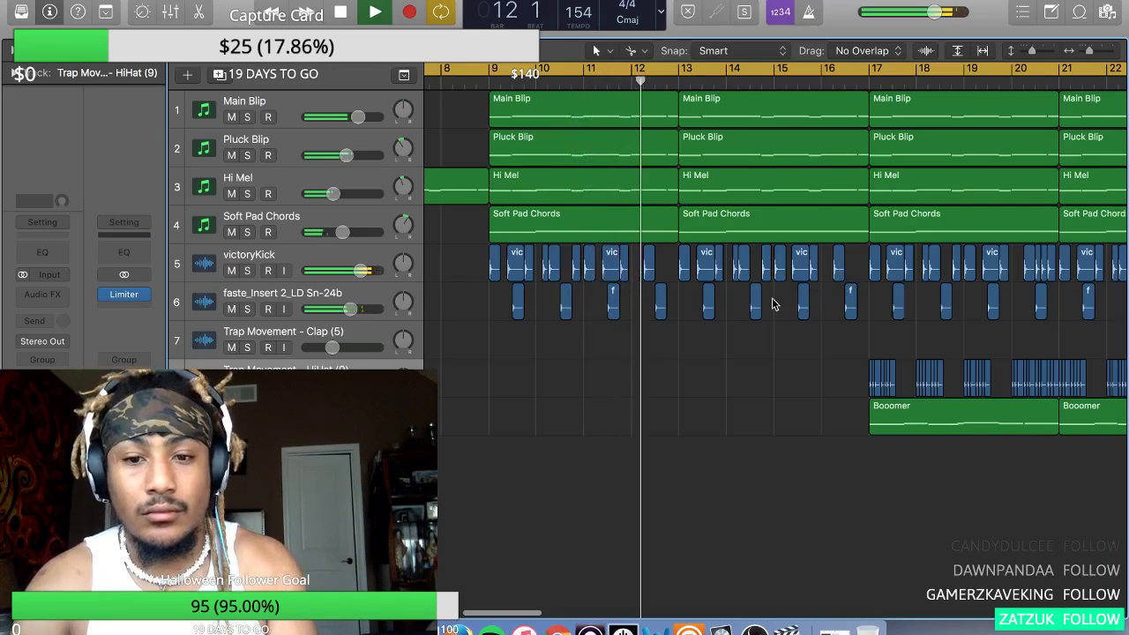
key("space")
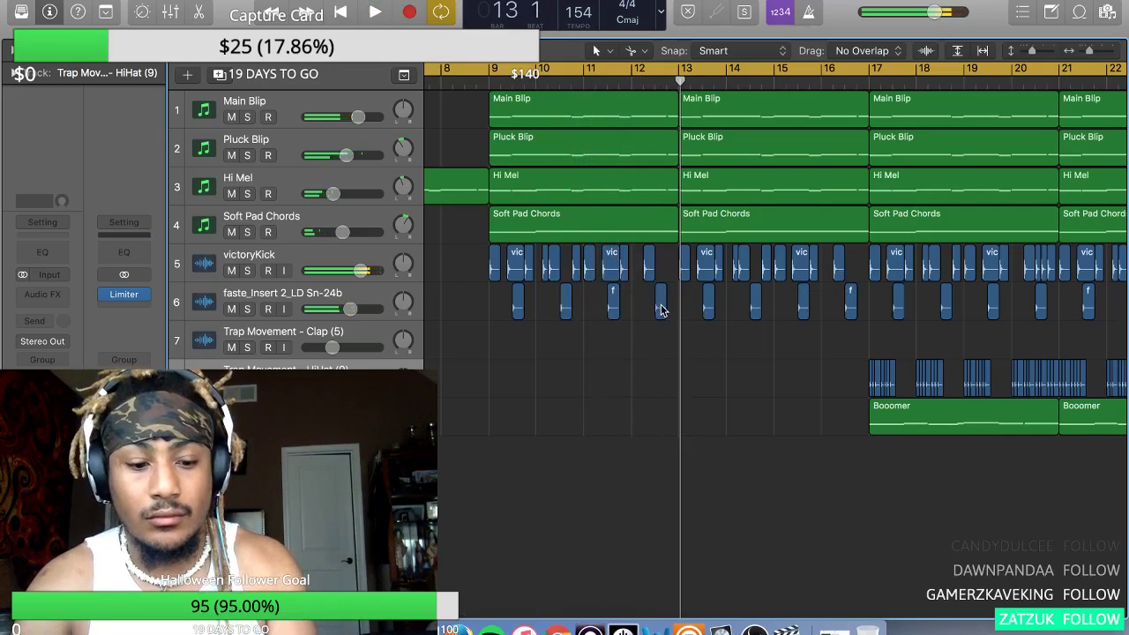
left_click_drag(680, 309, 673, 309)
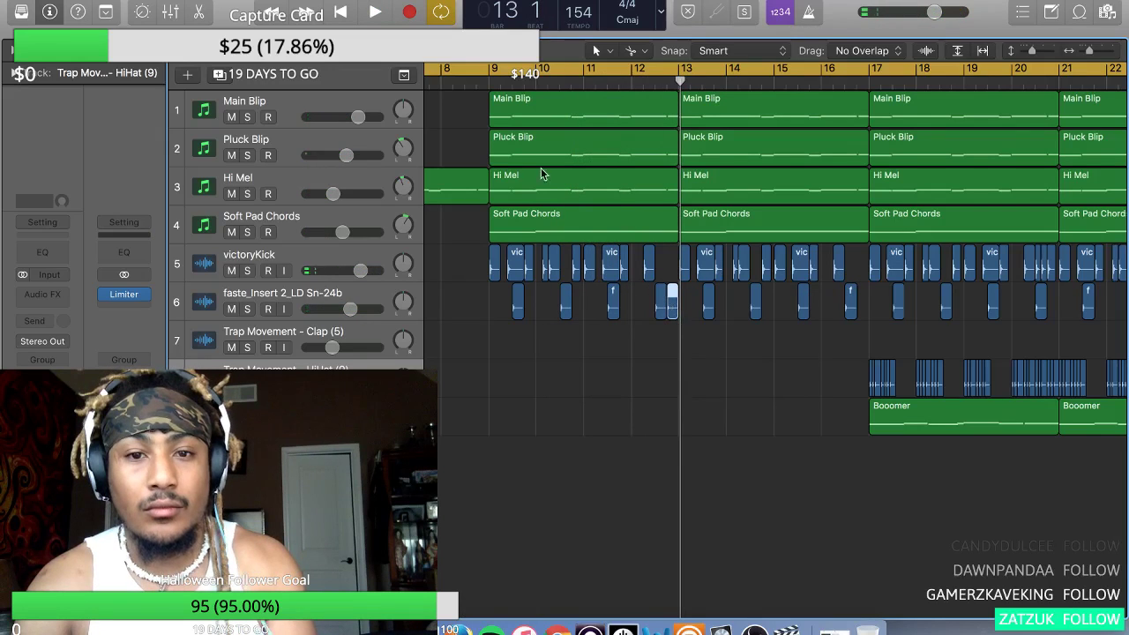
key("space")
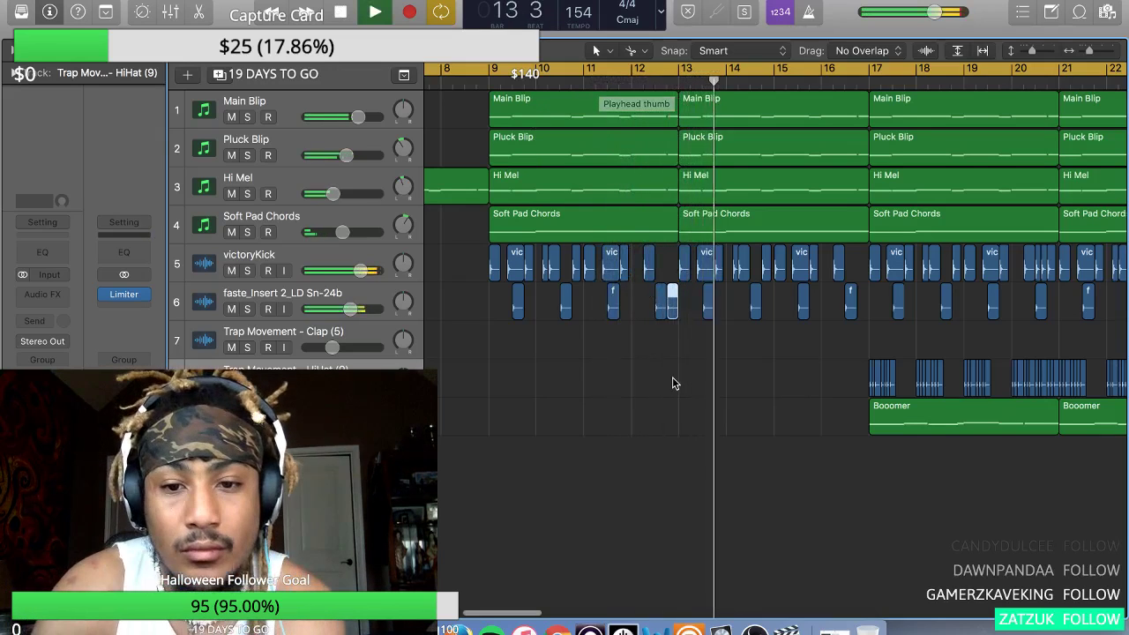
- Shift the added snare hit to about half a beat before bar 13 and audition it from around bar 12
scroll(672, 377, "up", 3)
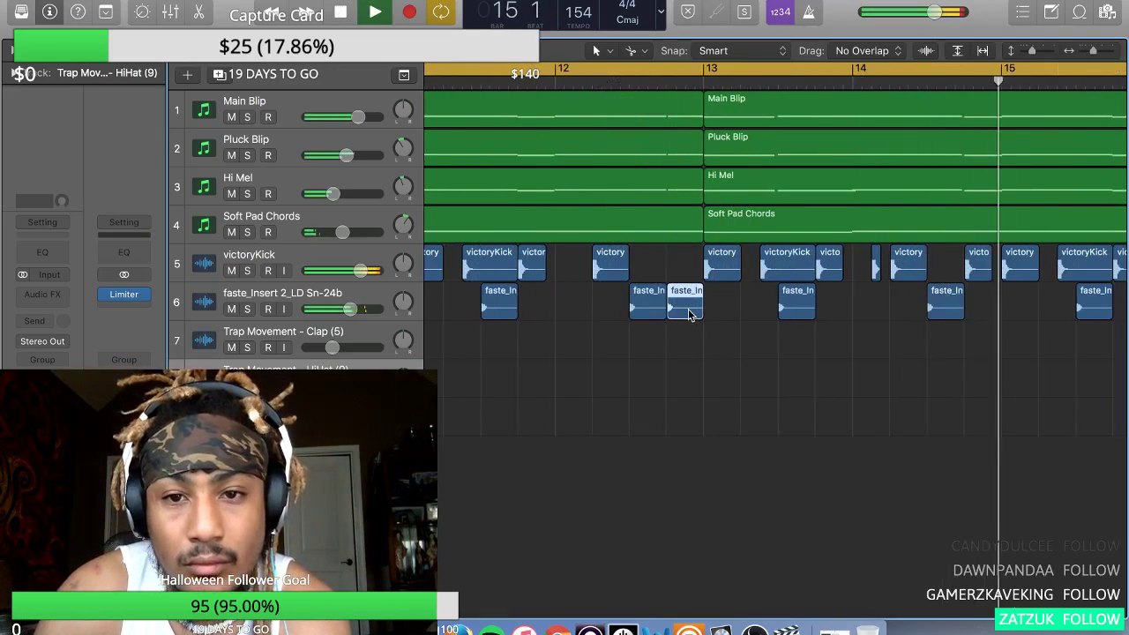
left_click_drag(686, 306, 715, 318)
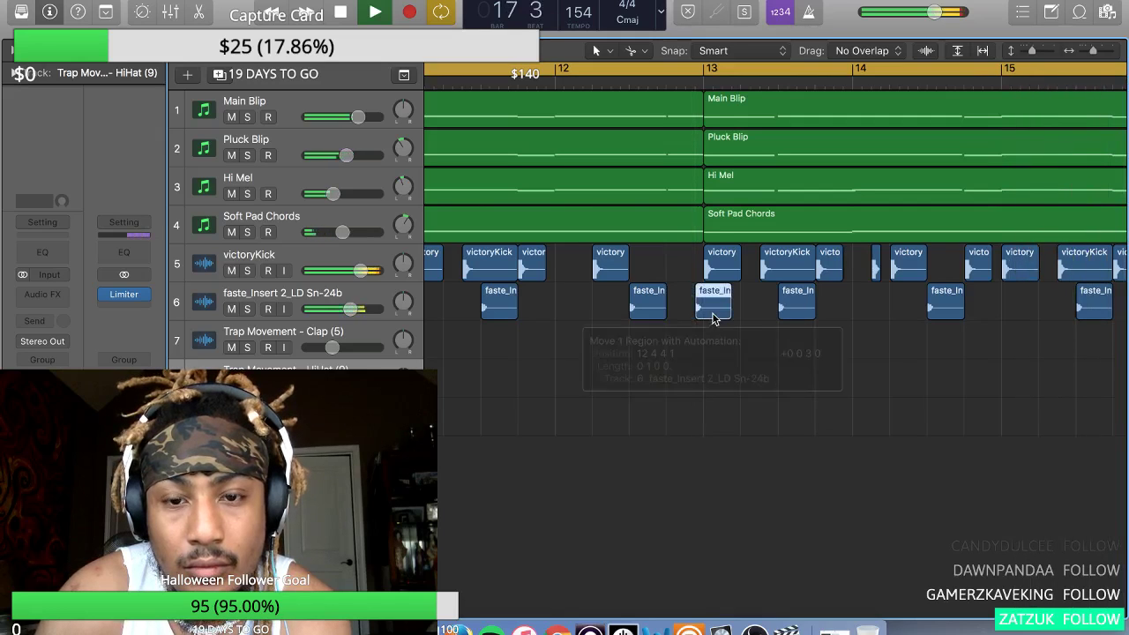
left_click(532, 83)
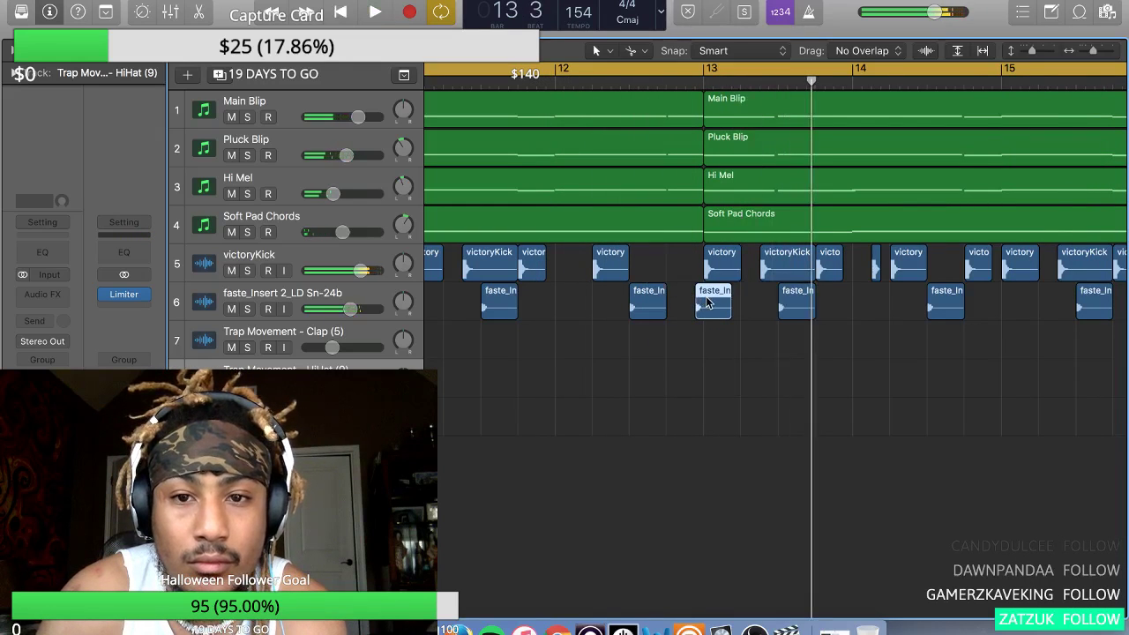
left_click_drag(692, 302, 697, 304)
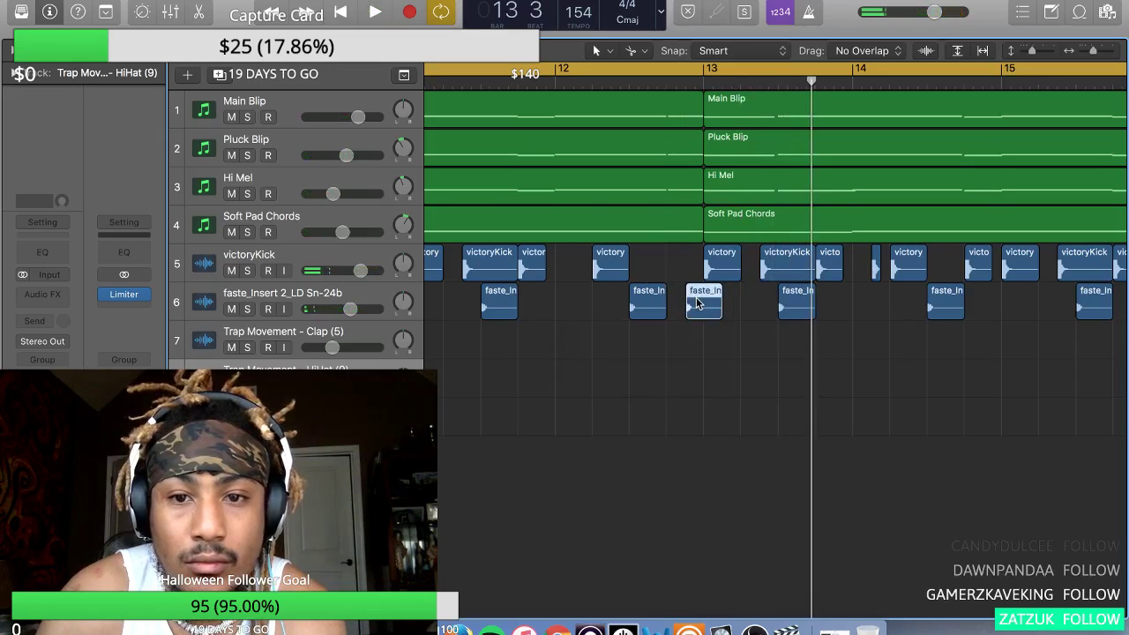
key("space")
left_click(553, 79)
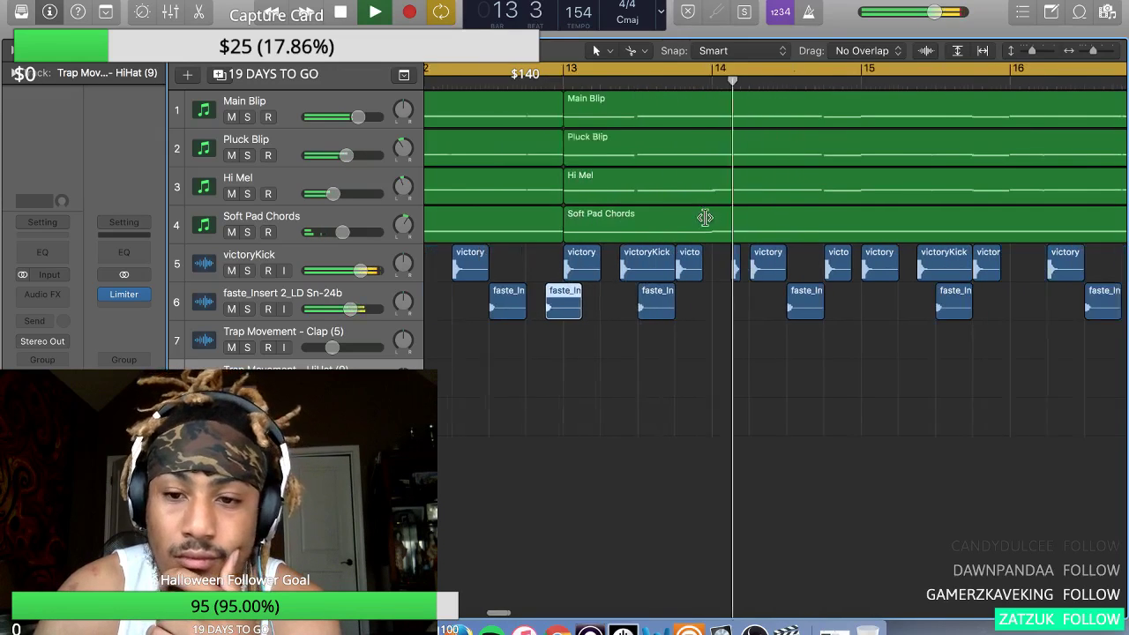
- Keep the snare hit in bar 16 in place and add a copy of it about half a beat before bar 17
key("super+Left")
key("super+Left")
key("super+Left")
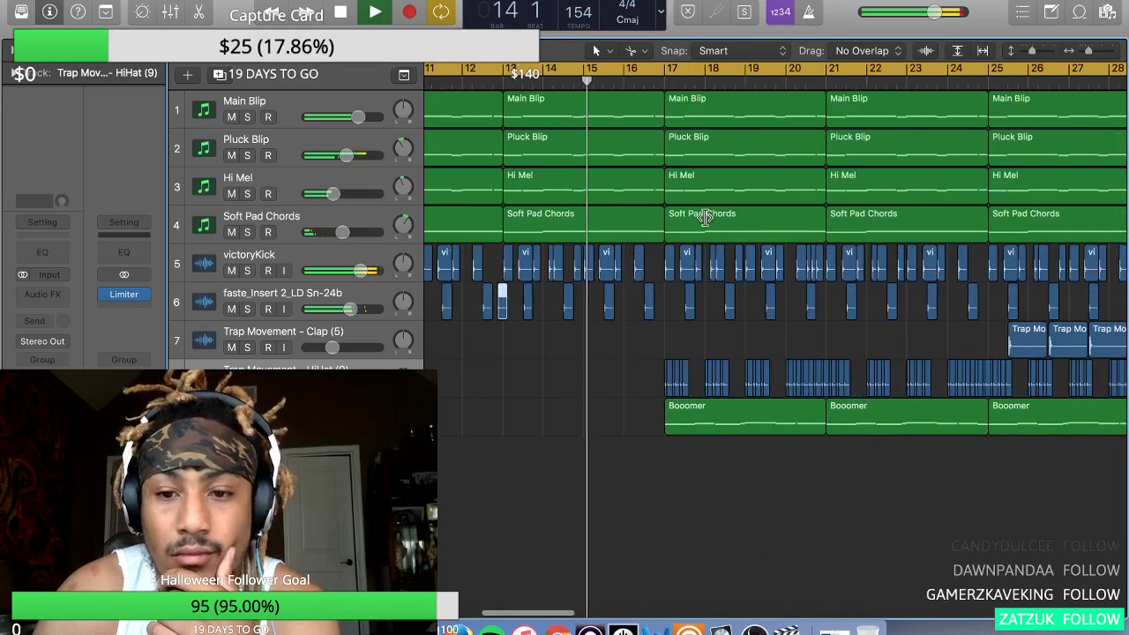
key("super+Left")
key("super+Left")
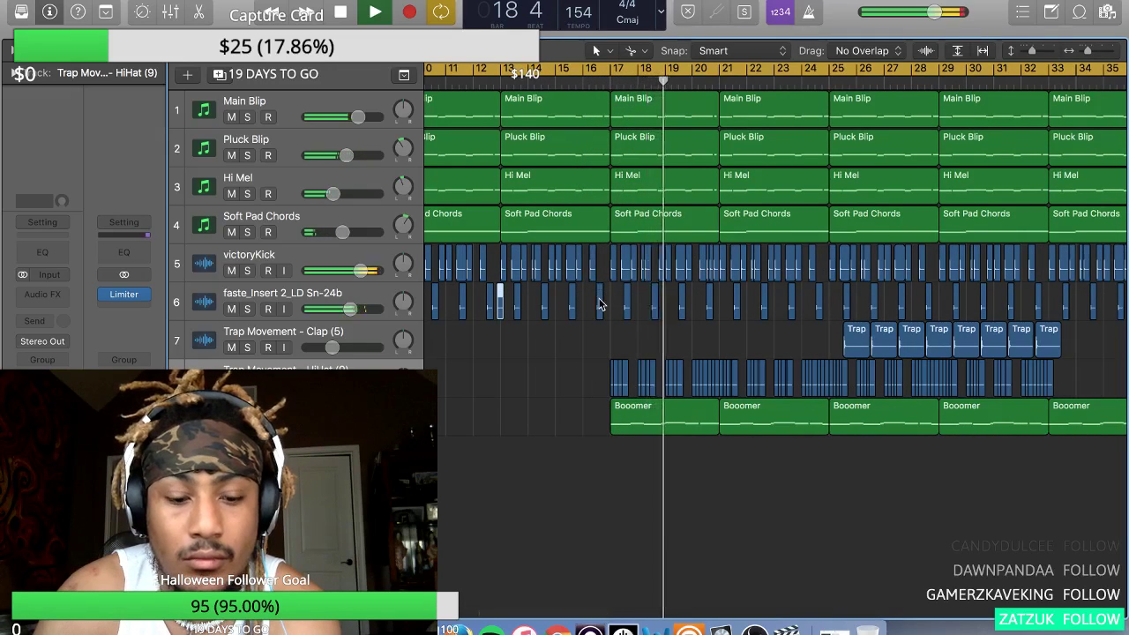
left_click_drag(599, 305, 608, 297)
key("super+Right")
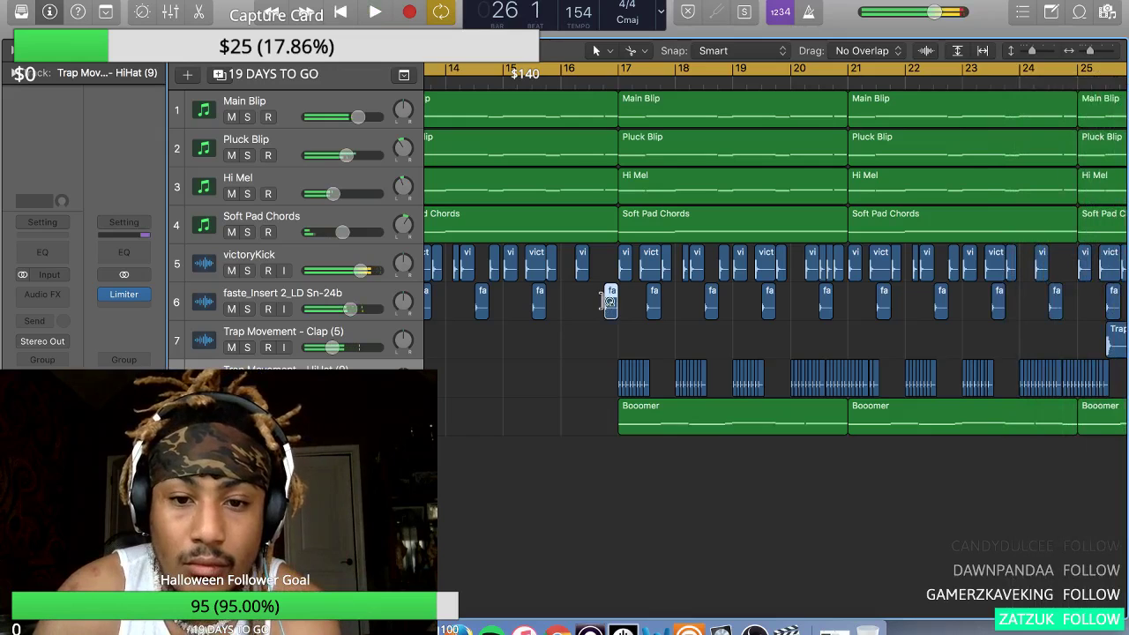
left_click_drag(608, 302, 594, 301)
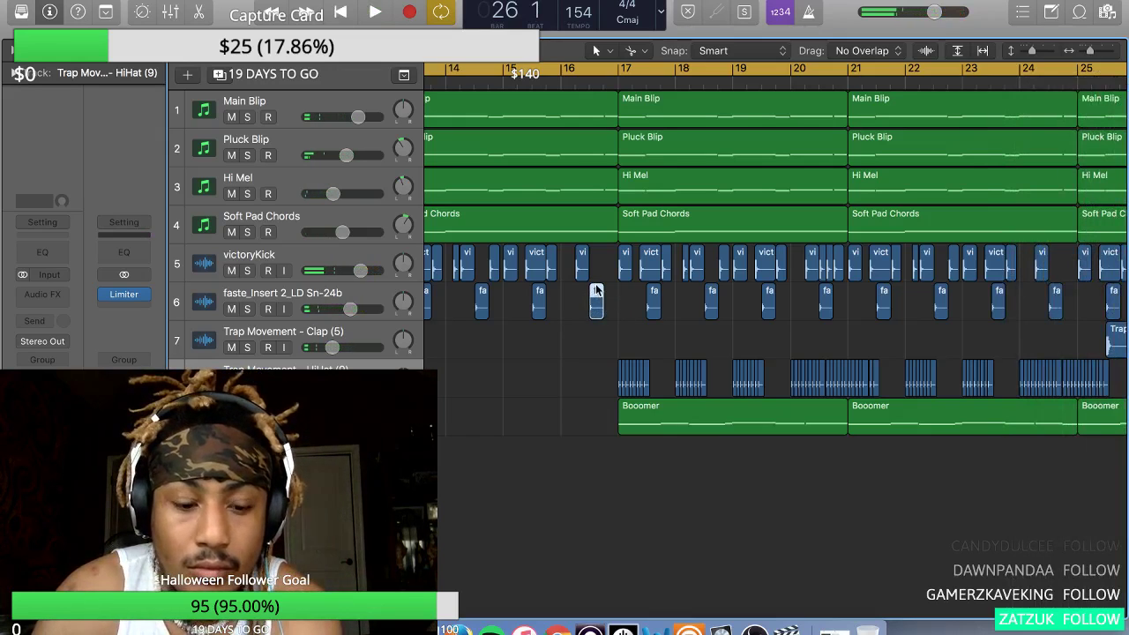
left_click_drag(609, 287, 617, 297)
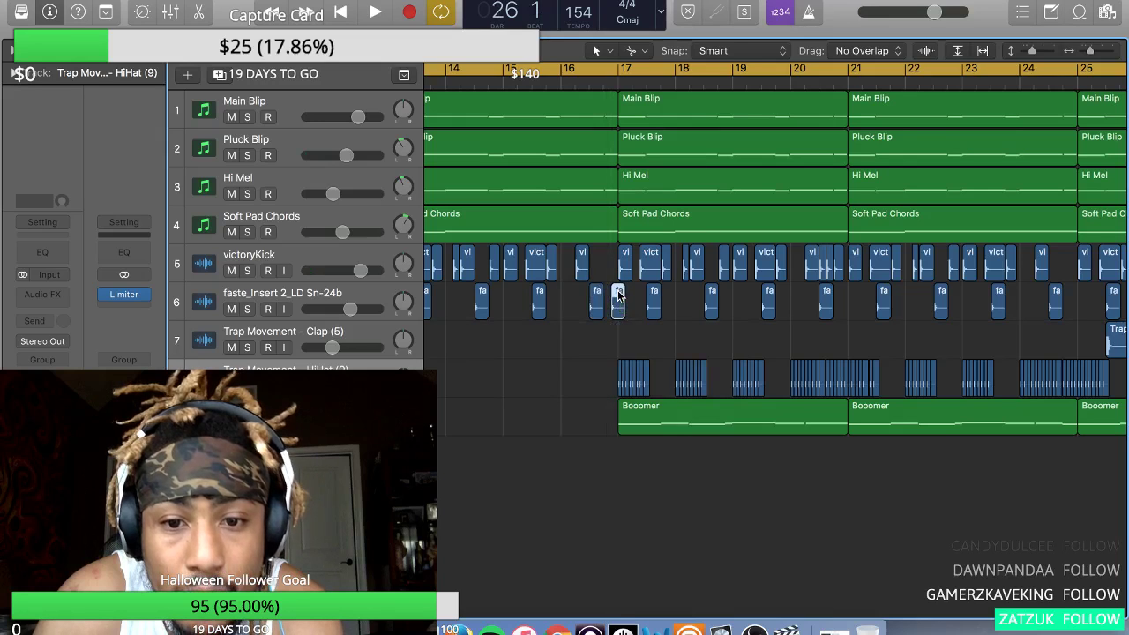
- Add copies of the snare hit just before bars 25 and 41, following the same fill placement
scroll(801, 304, "right", 5)
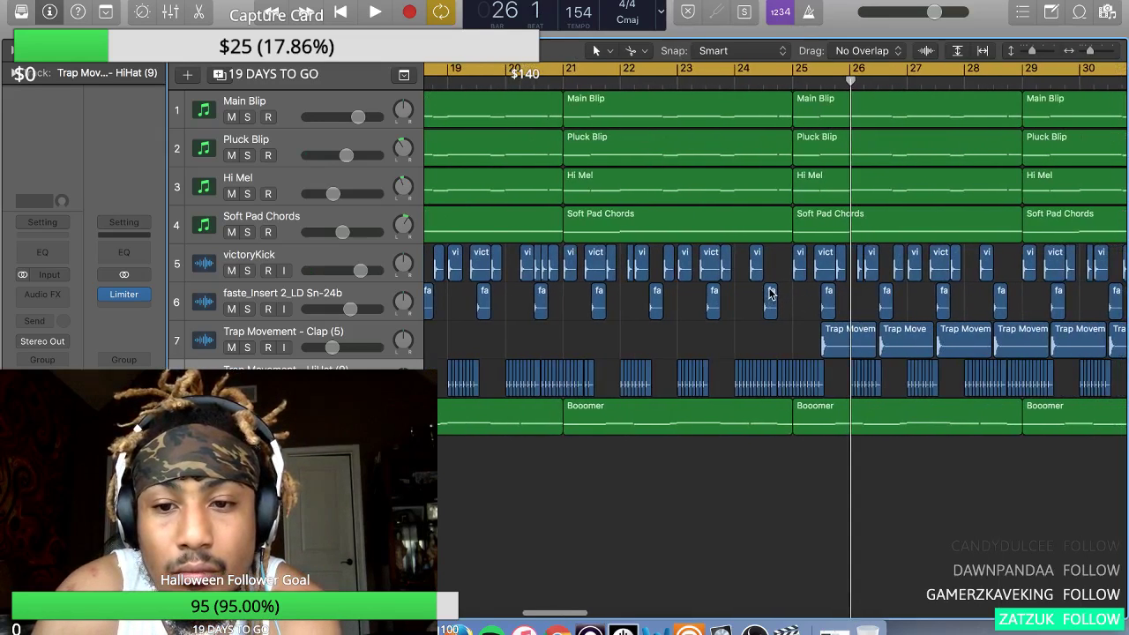
left_click_drag(787, 294, 792, 294)
scroll(792, 296, "right", 10)
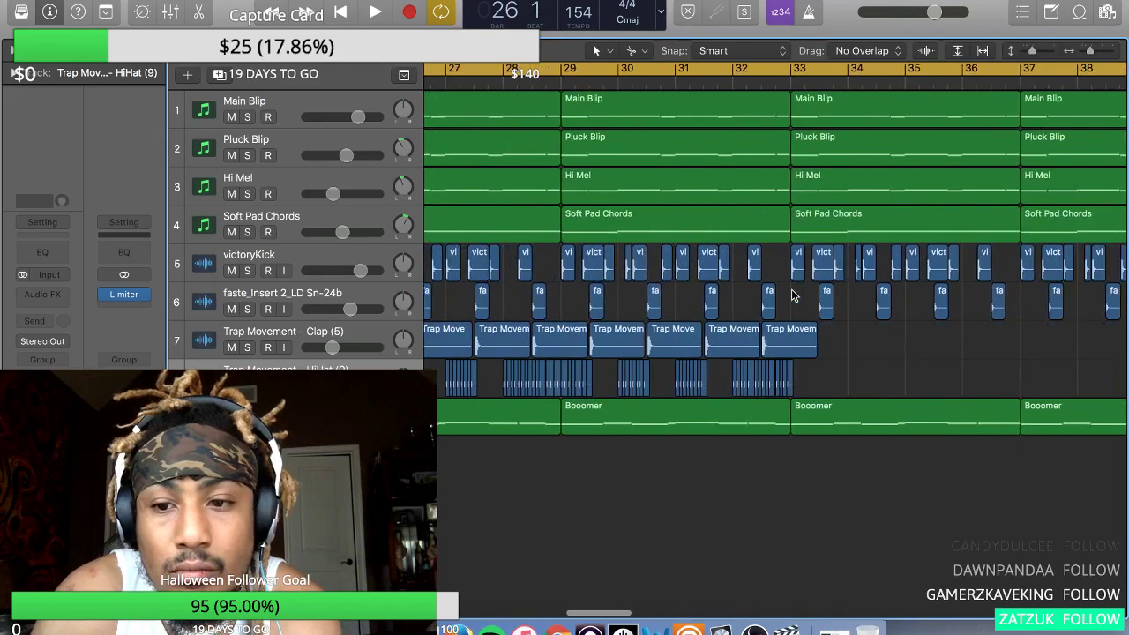
scroll(793, 296, "right", 6)
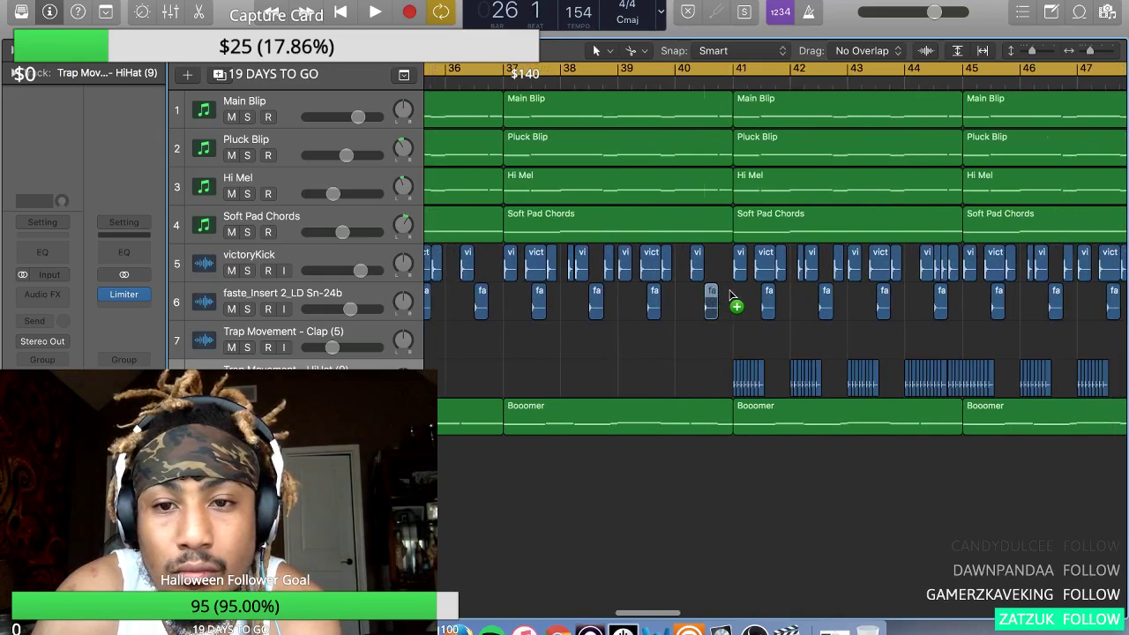
left_click_drag(730, 294, 734, 298)
scroll(734, 298, "right", 10)
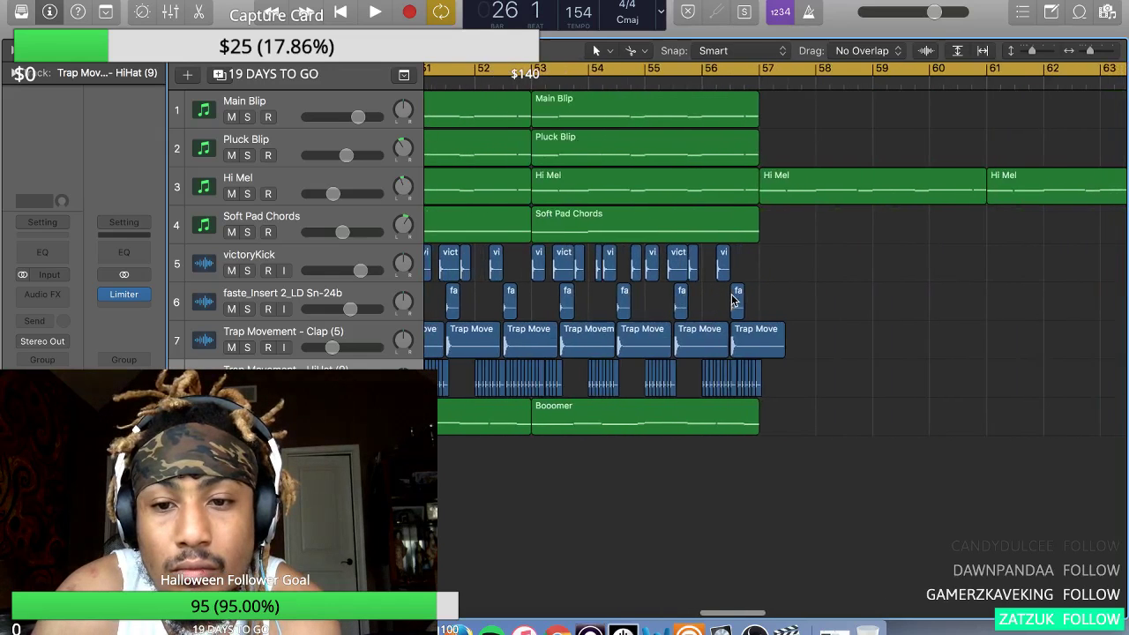
- Delete all regions from bar 57 onward and replace them with a copy of the whole first section starting at bar 57
scroll(731, 300, "down", 10)
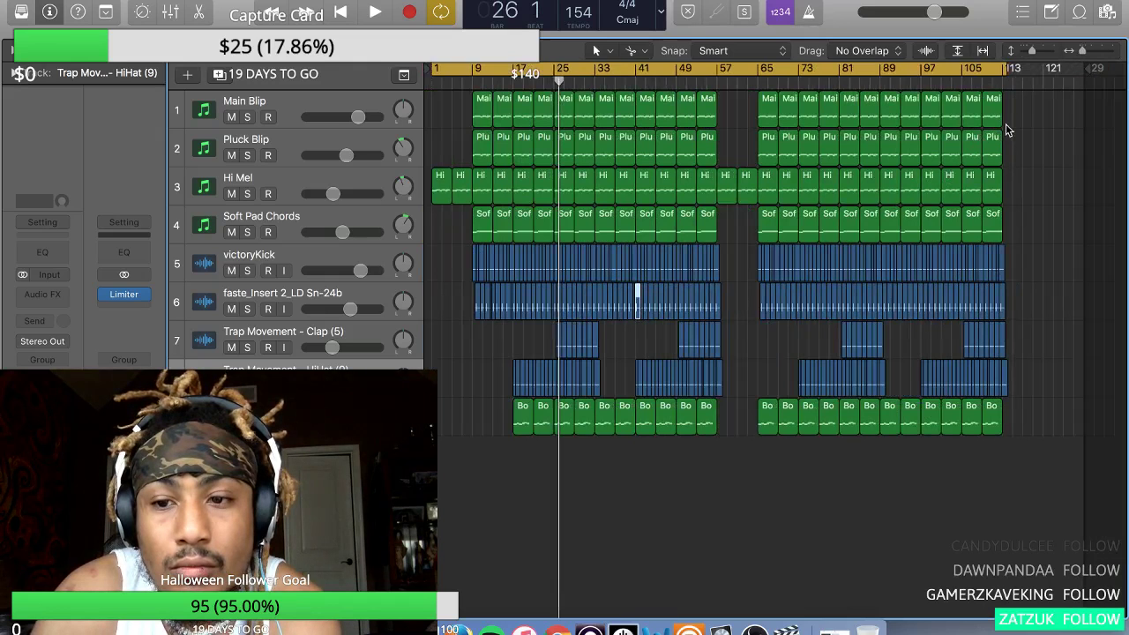
left_click_drag(1014, 111, 758, 452)
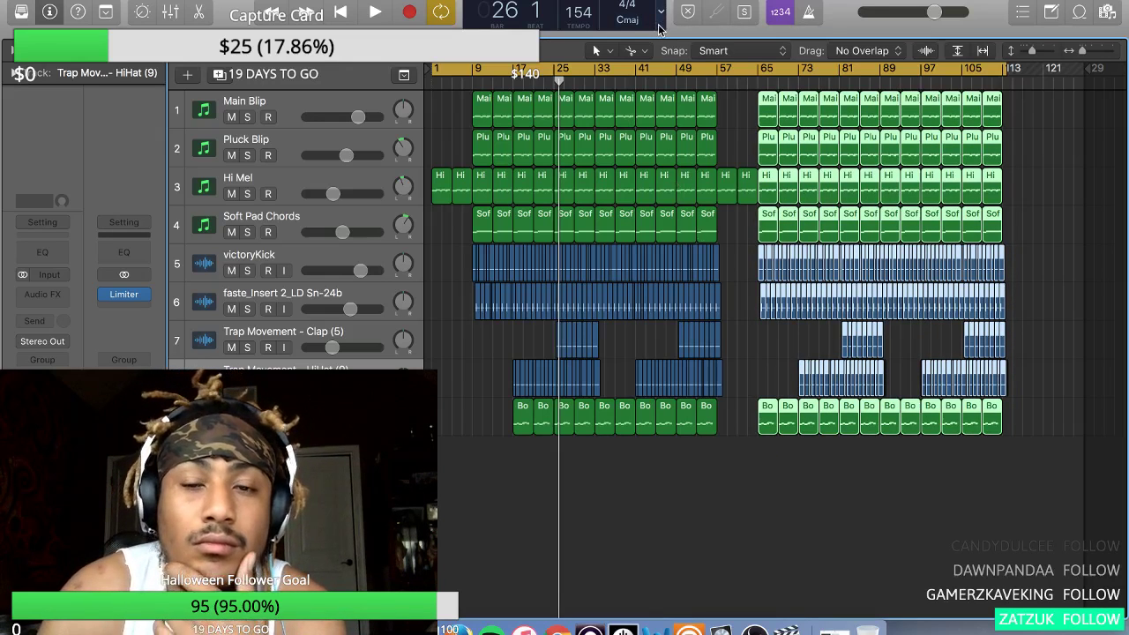
key("Delete")
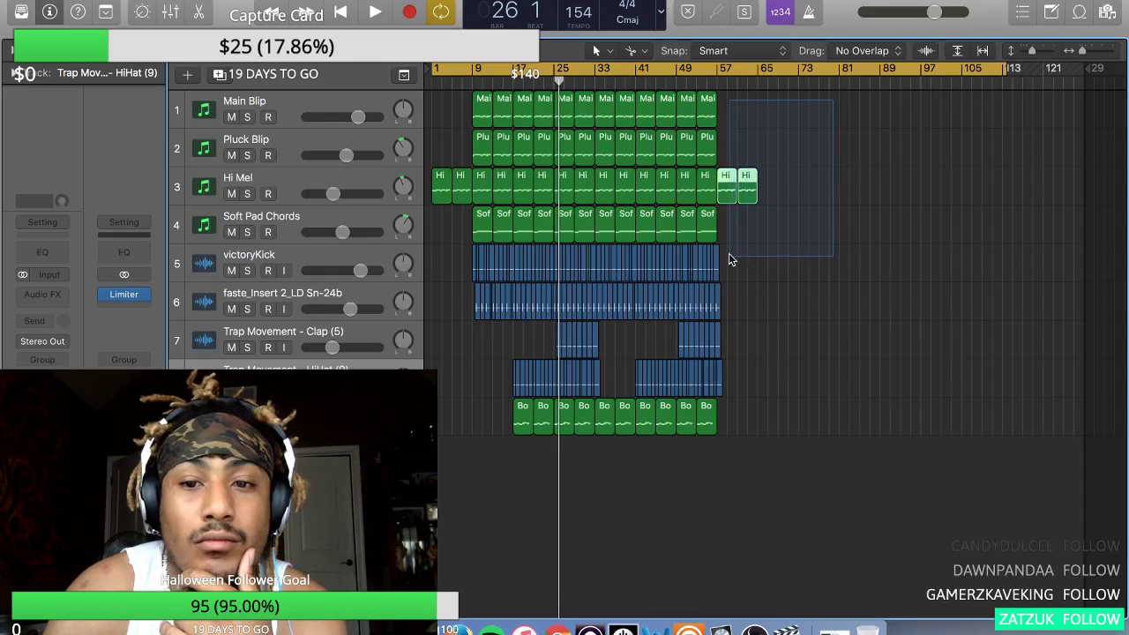
left_click_drag(728, 257, 729, 257)
key("Delete")
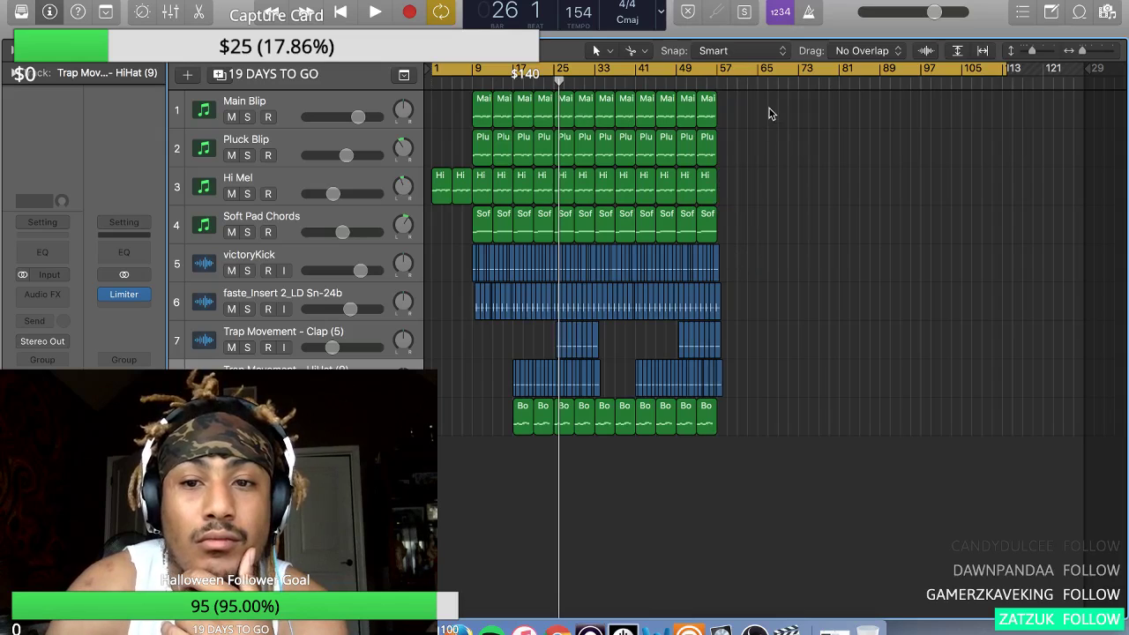
left_click_drag(770, 113, 432, 490)
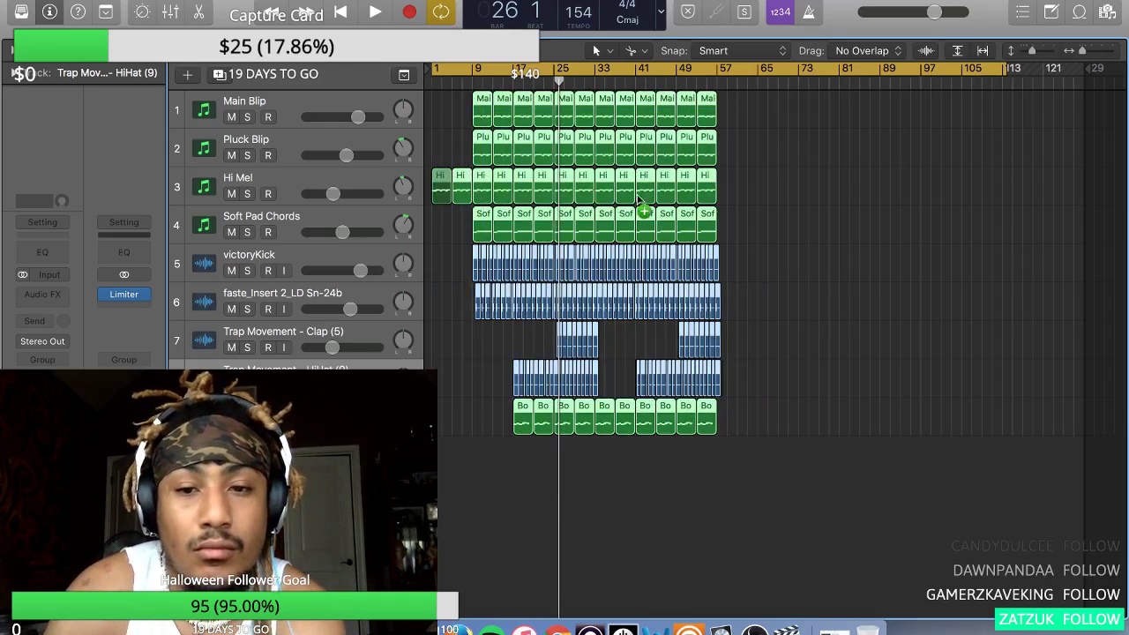
left_click_drag(693, 205, 727, 198)
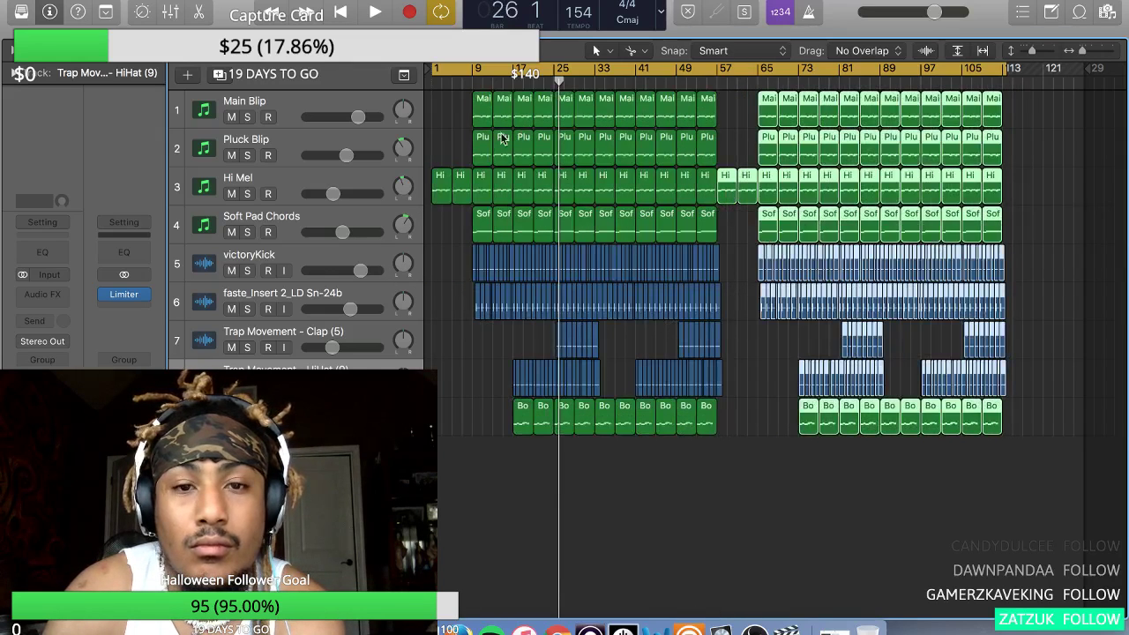
- Switch the position display to Beats & Time (Large) and check the time position around the end of the song
left_click(662, 21)
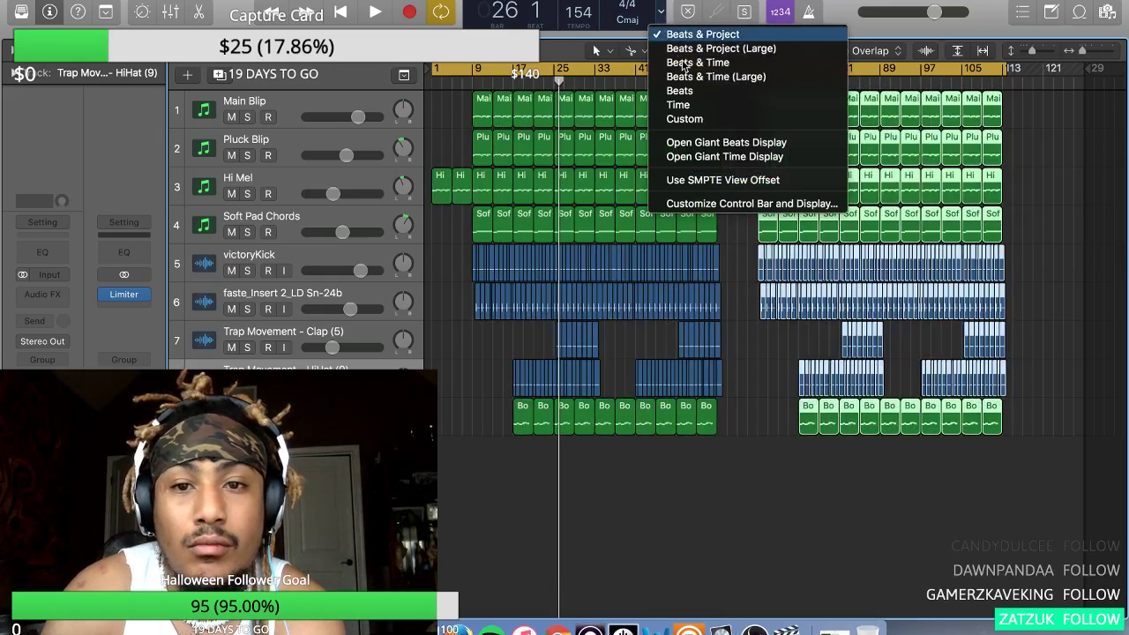
left_click(706, 77)
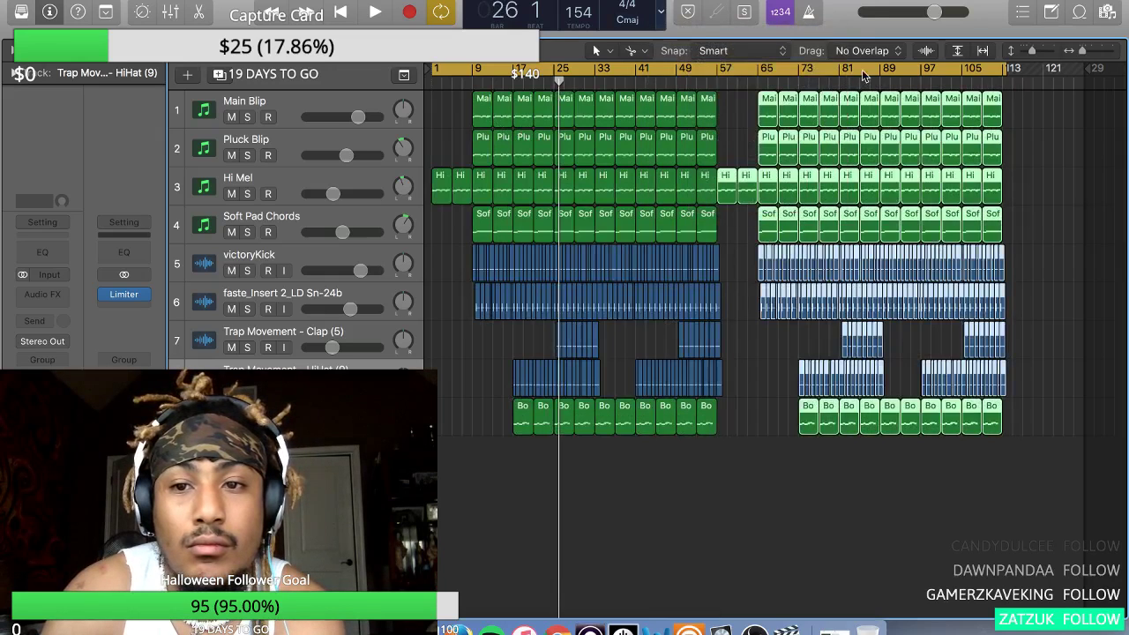
left_click(871, 80)
left_click(966, 78)
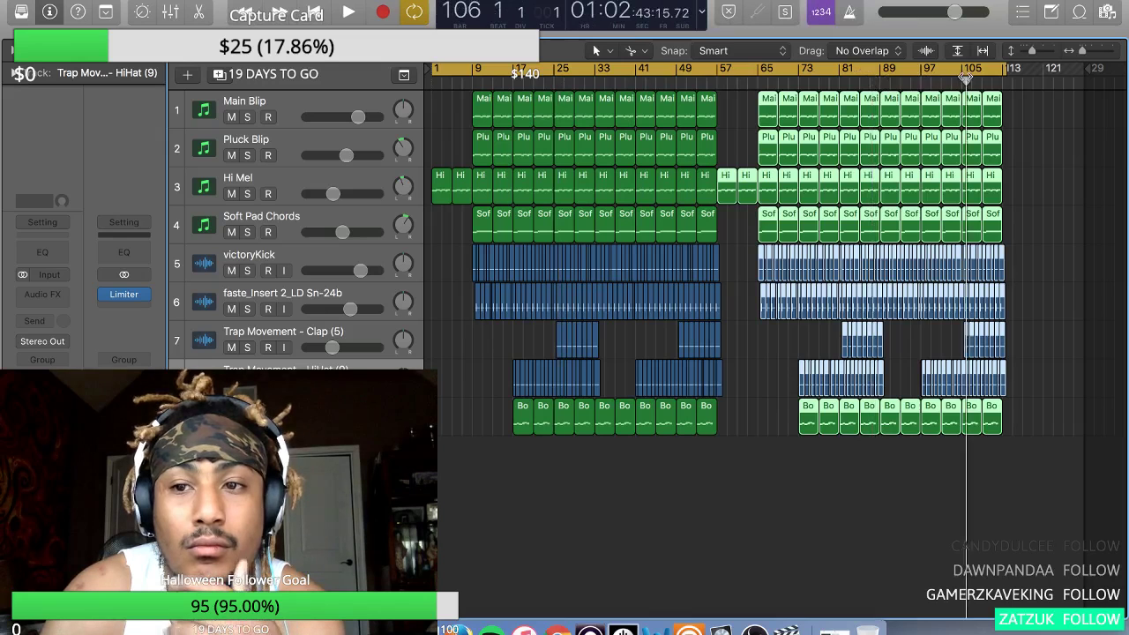
left_click(994, 78)
left_click(1023, 81)
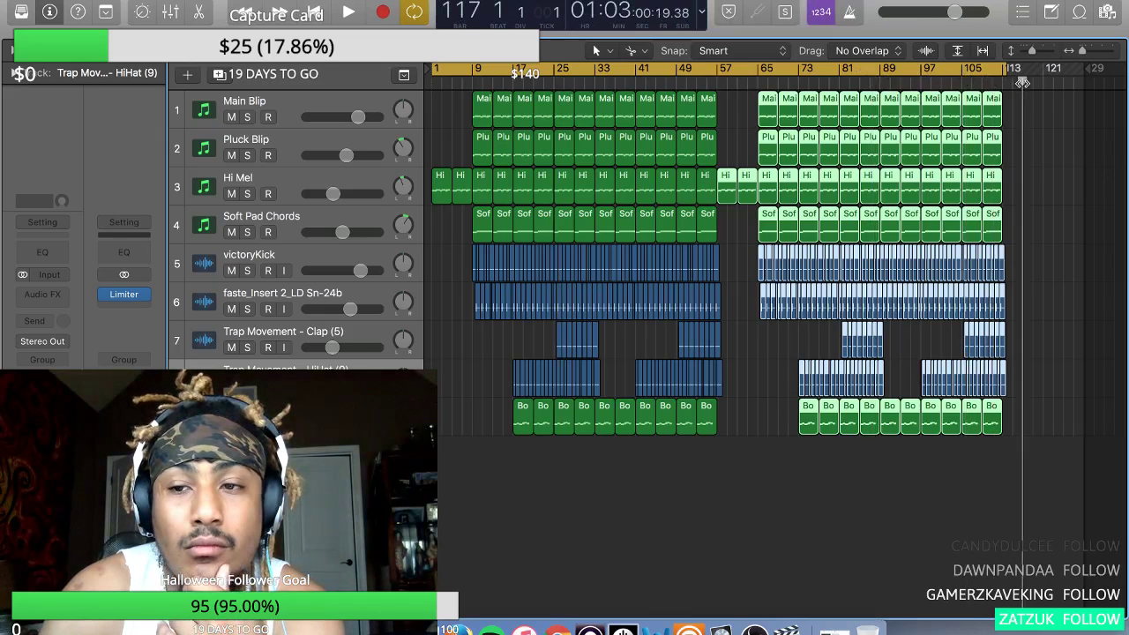
- Play the full arrangement from bar 1 and deselect all regions
key("space")
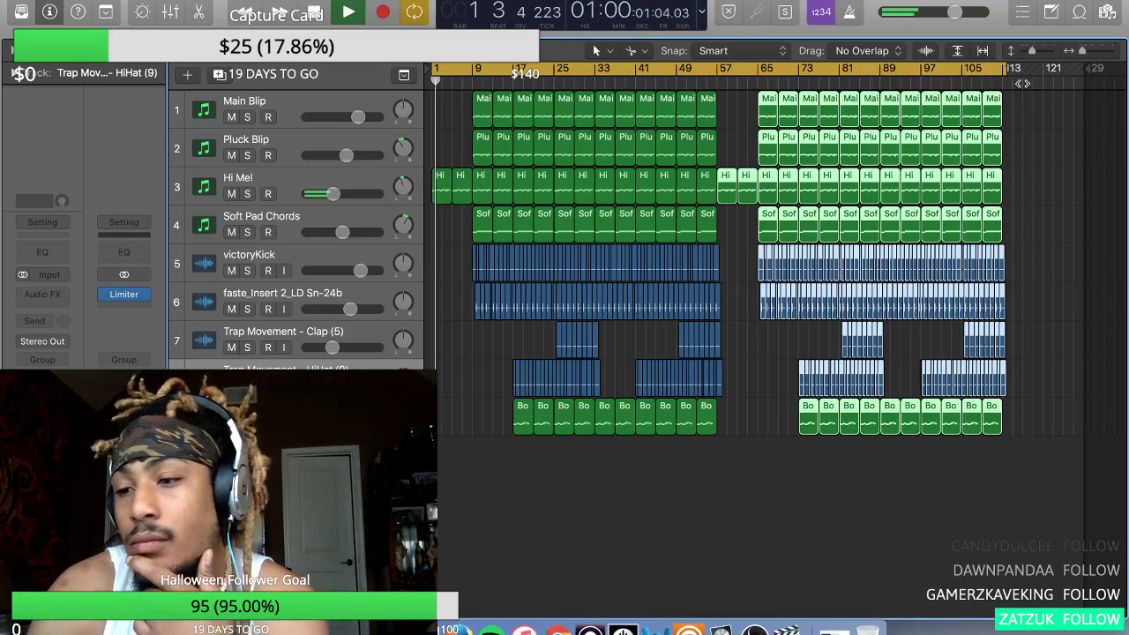
left_click(1027, 103)
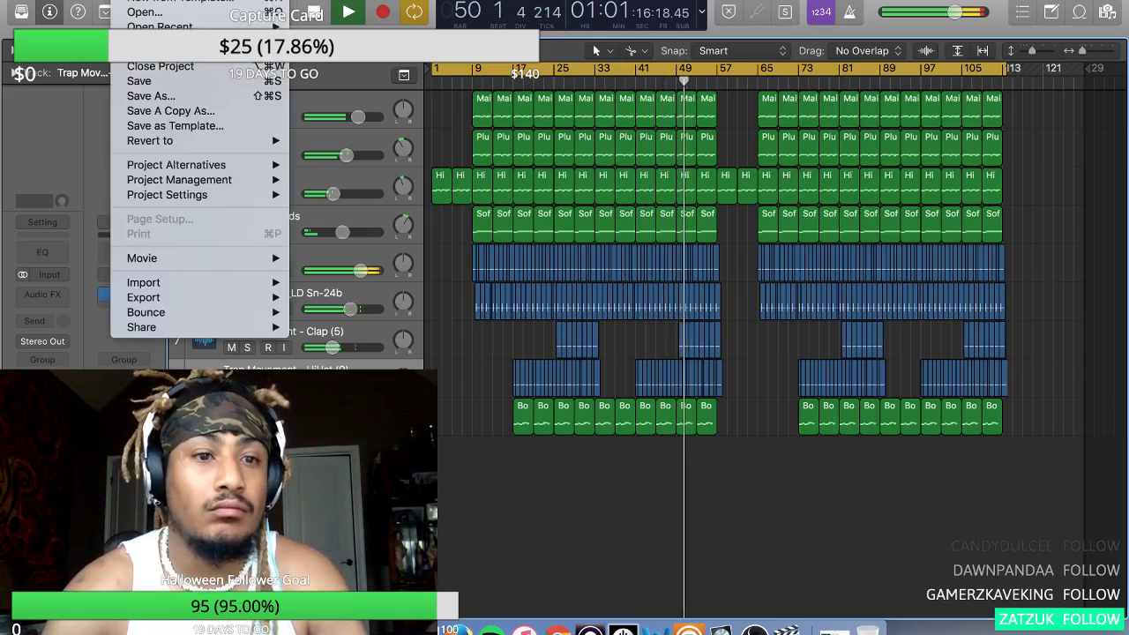
- Save the project in the Logic location, organized as a folder with all audio files, samples and sound library content included
left_click(146, 2)
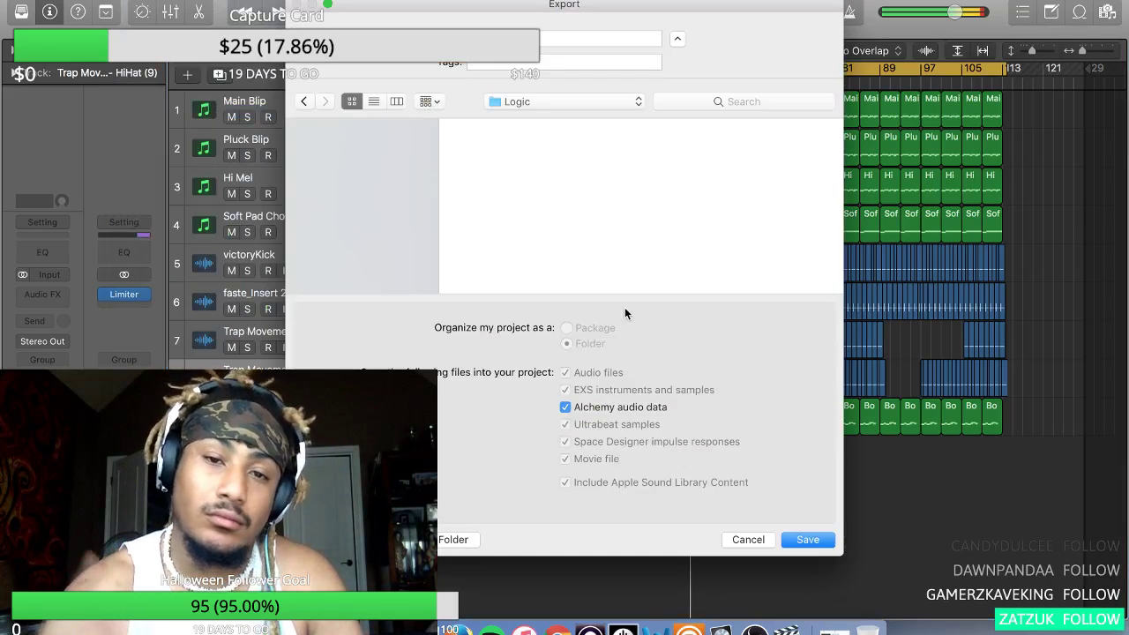
left_click(748, 539)
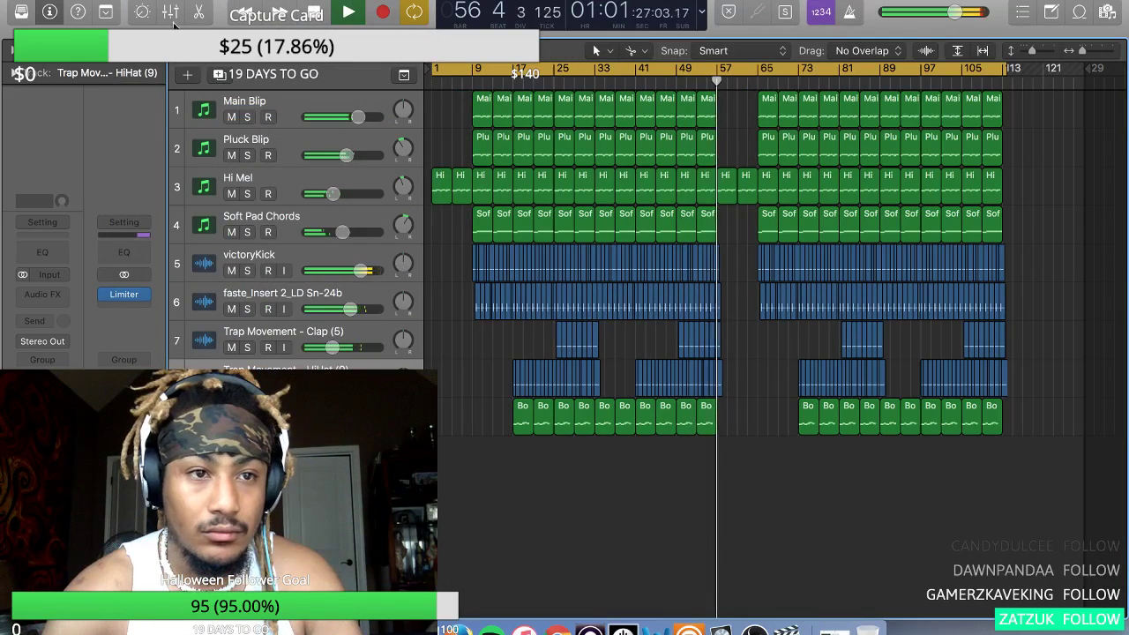
left_click(132, 2)
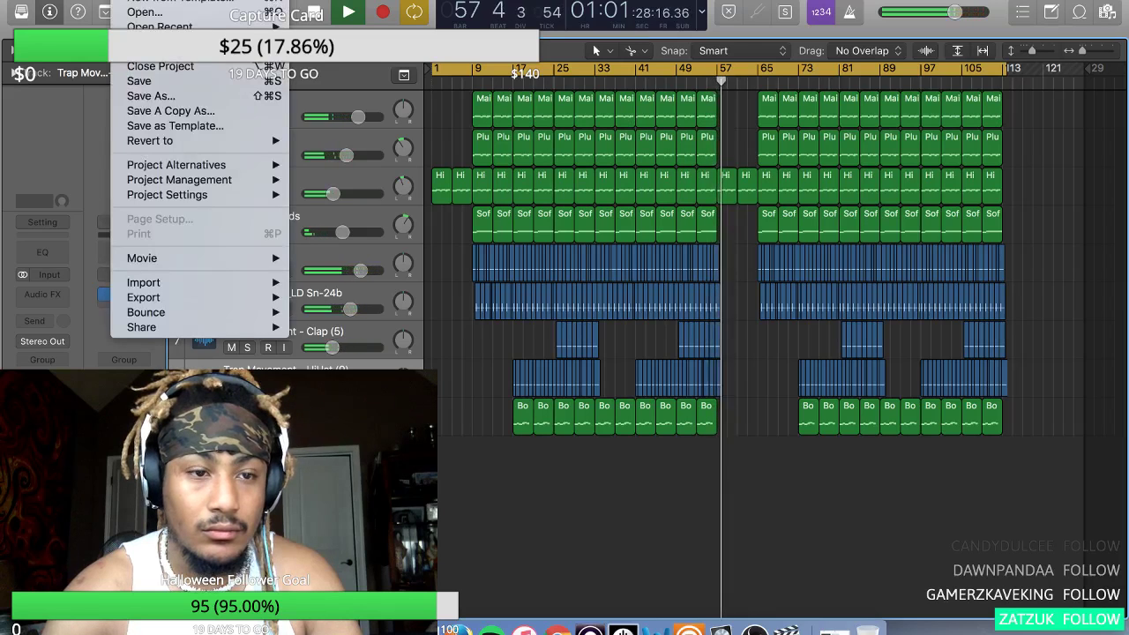
left_click(172, 96)
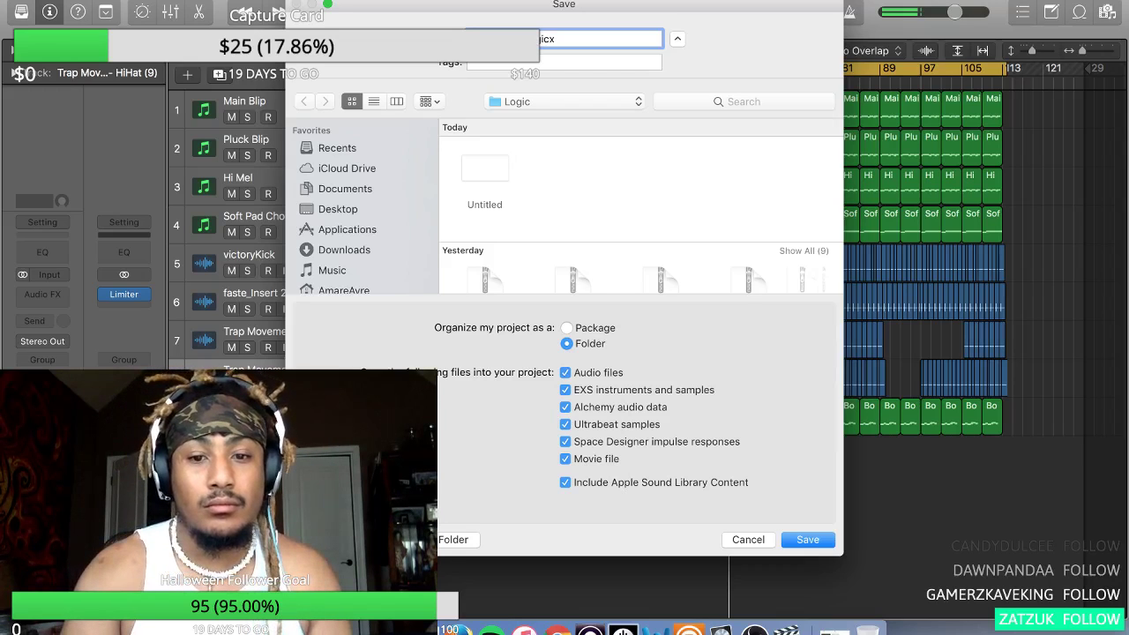
key("Return")
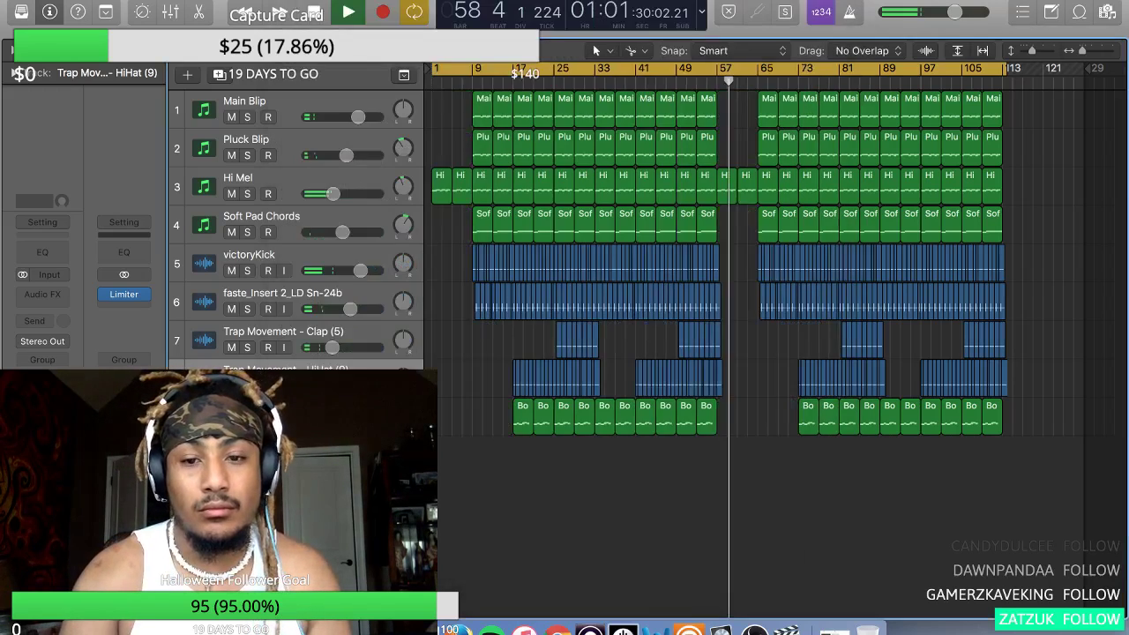